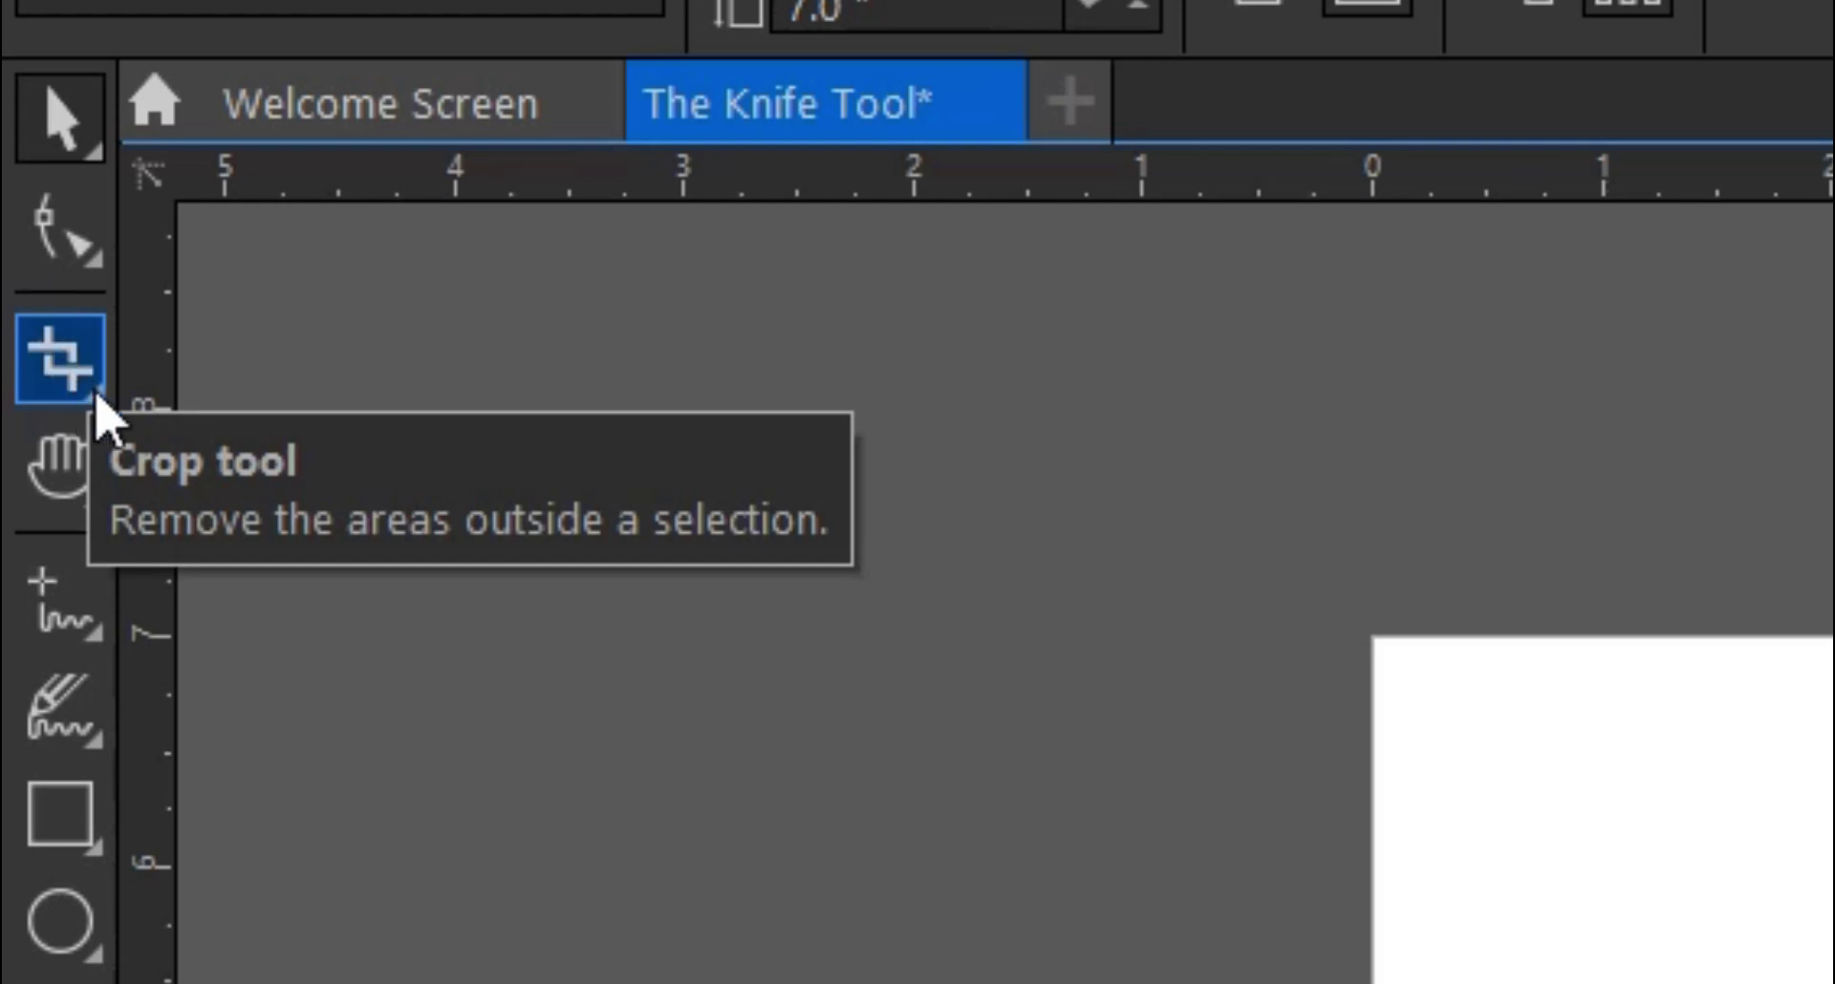
Step: Pick the Knife tool from the Crop tool flyout
{"action": "left_click", "coordinate": [95, 405]}
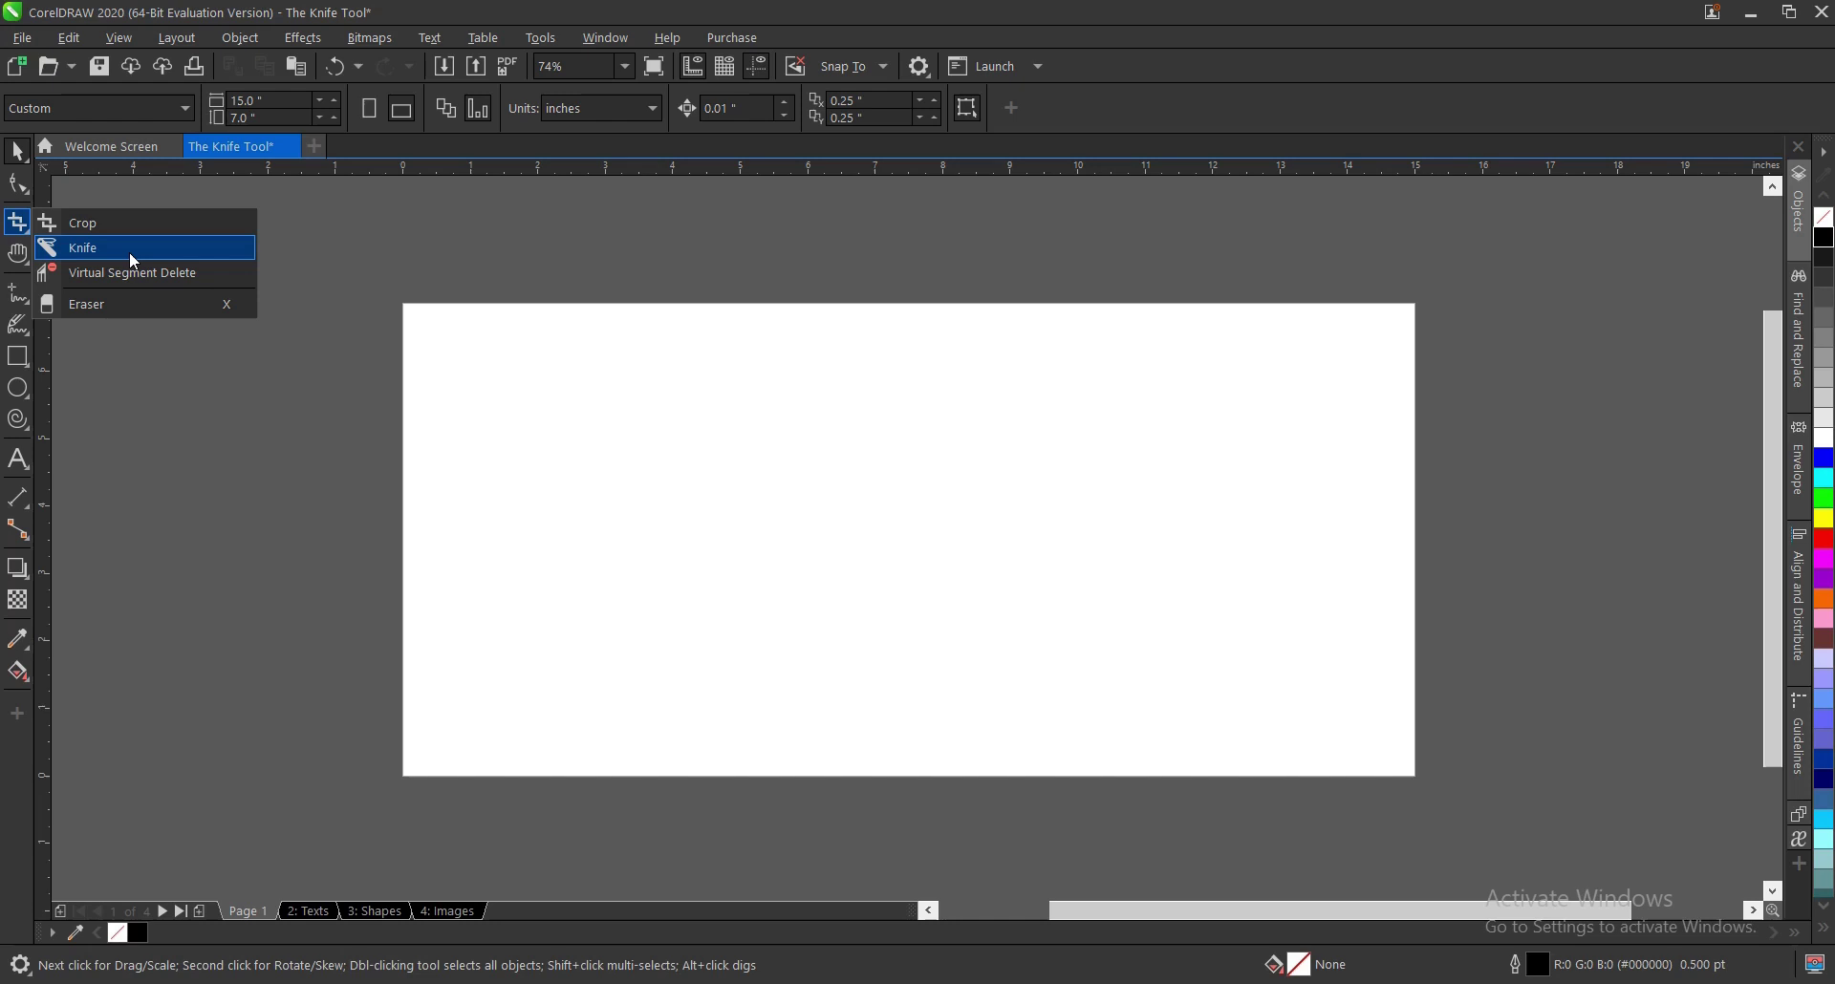
{"action": "left_click", "coordinate": [129, 251]}
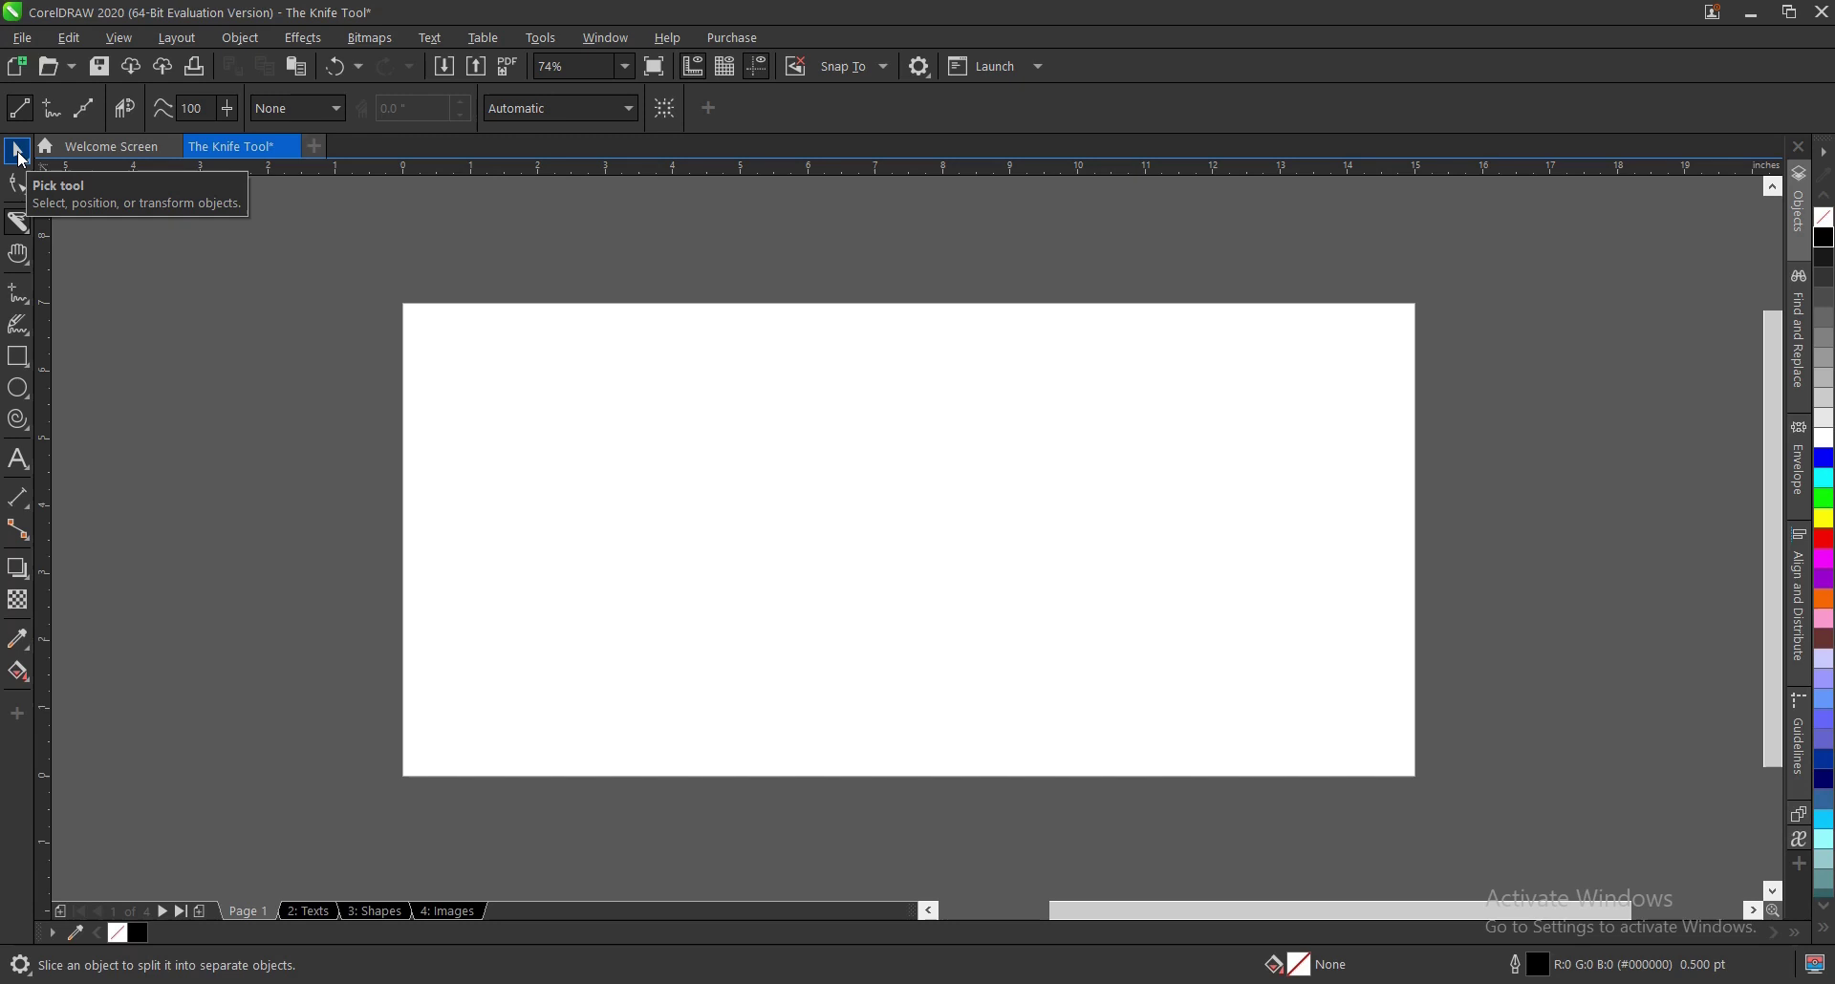
Step: Go to the Texts page, zoom in on 'Peace', and bring up the cropping and cutting tools flyout
{"action": "left_click", "coordinate": [310, 908]}
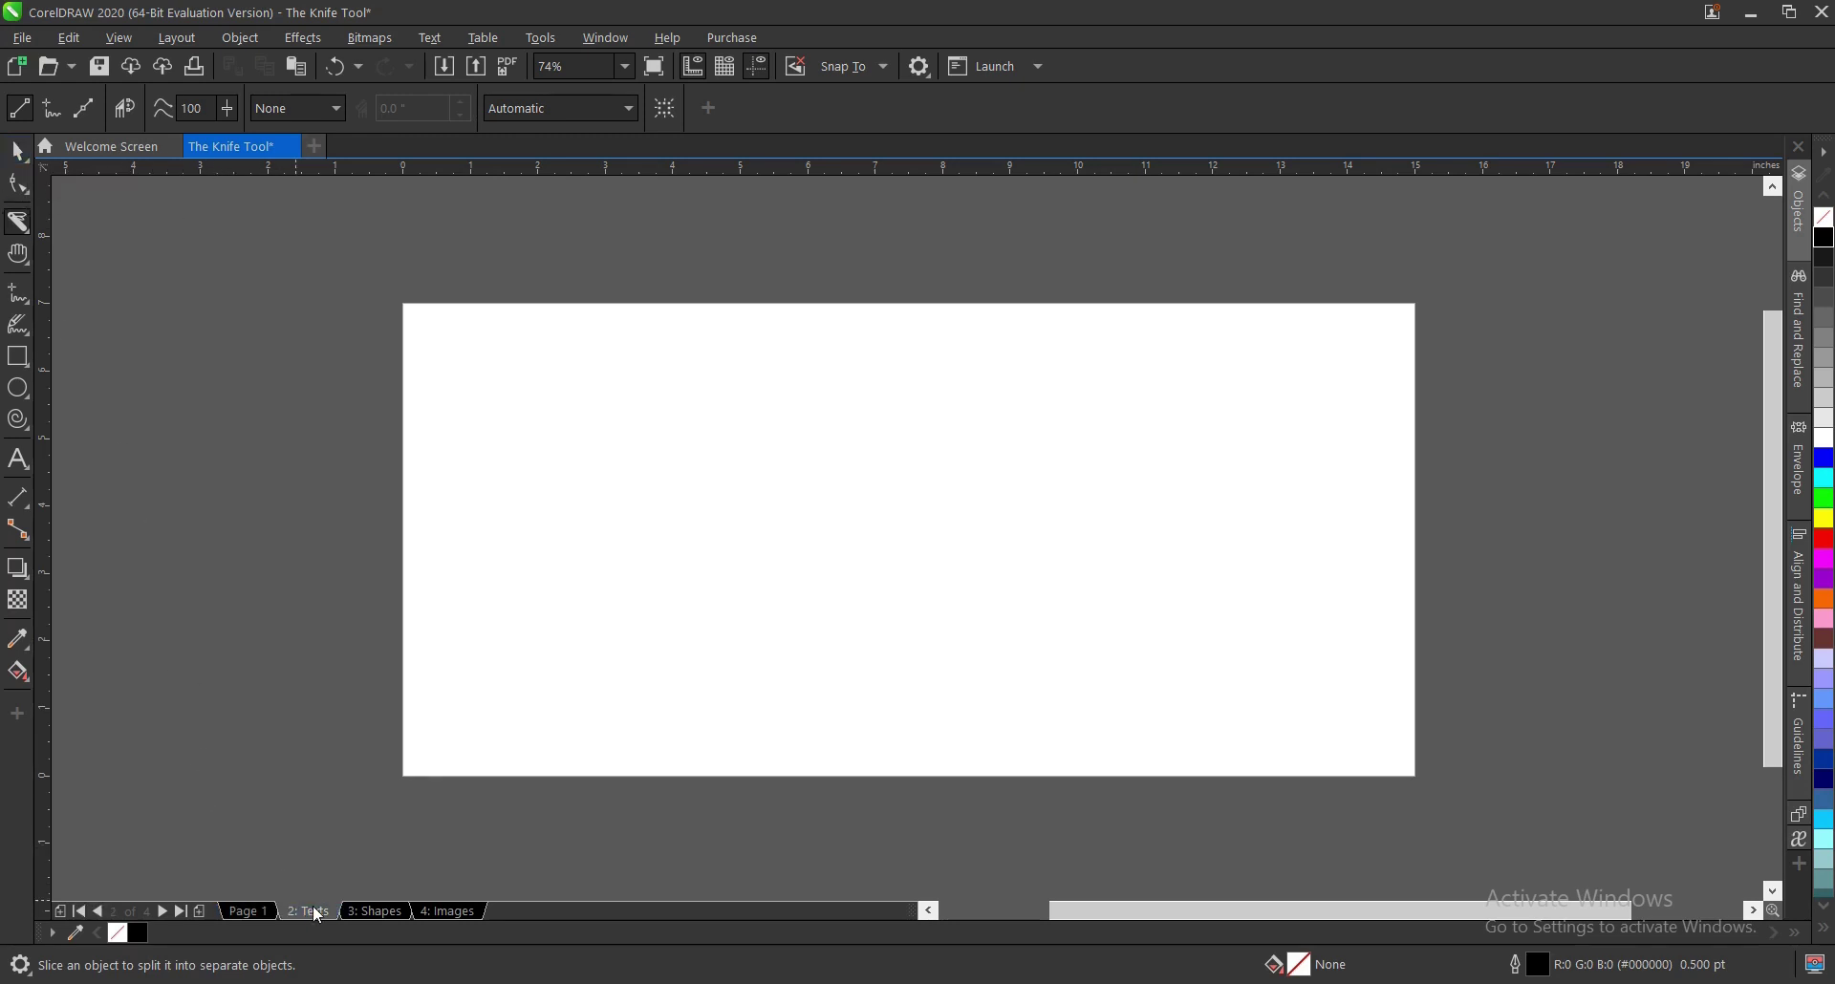
{"action": "scroll", "coordinate": [905, 540], "scroll_direction": "up", "scroll_amount": 3}
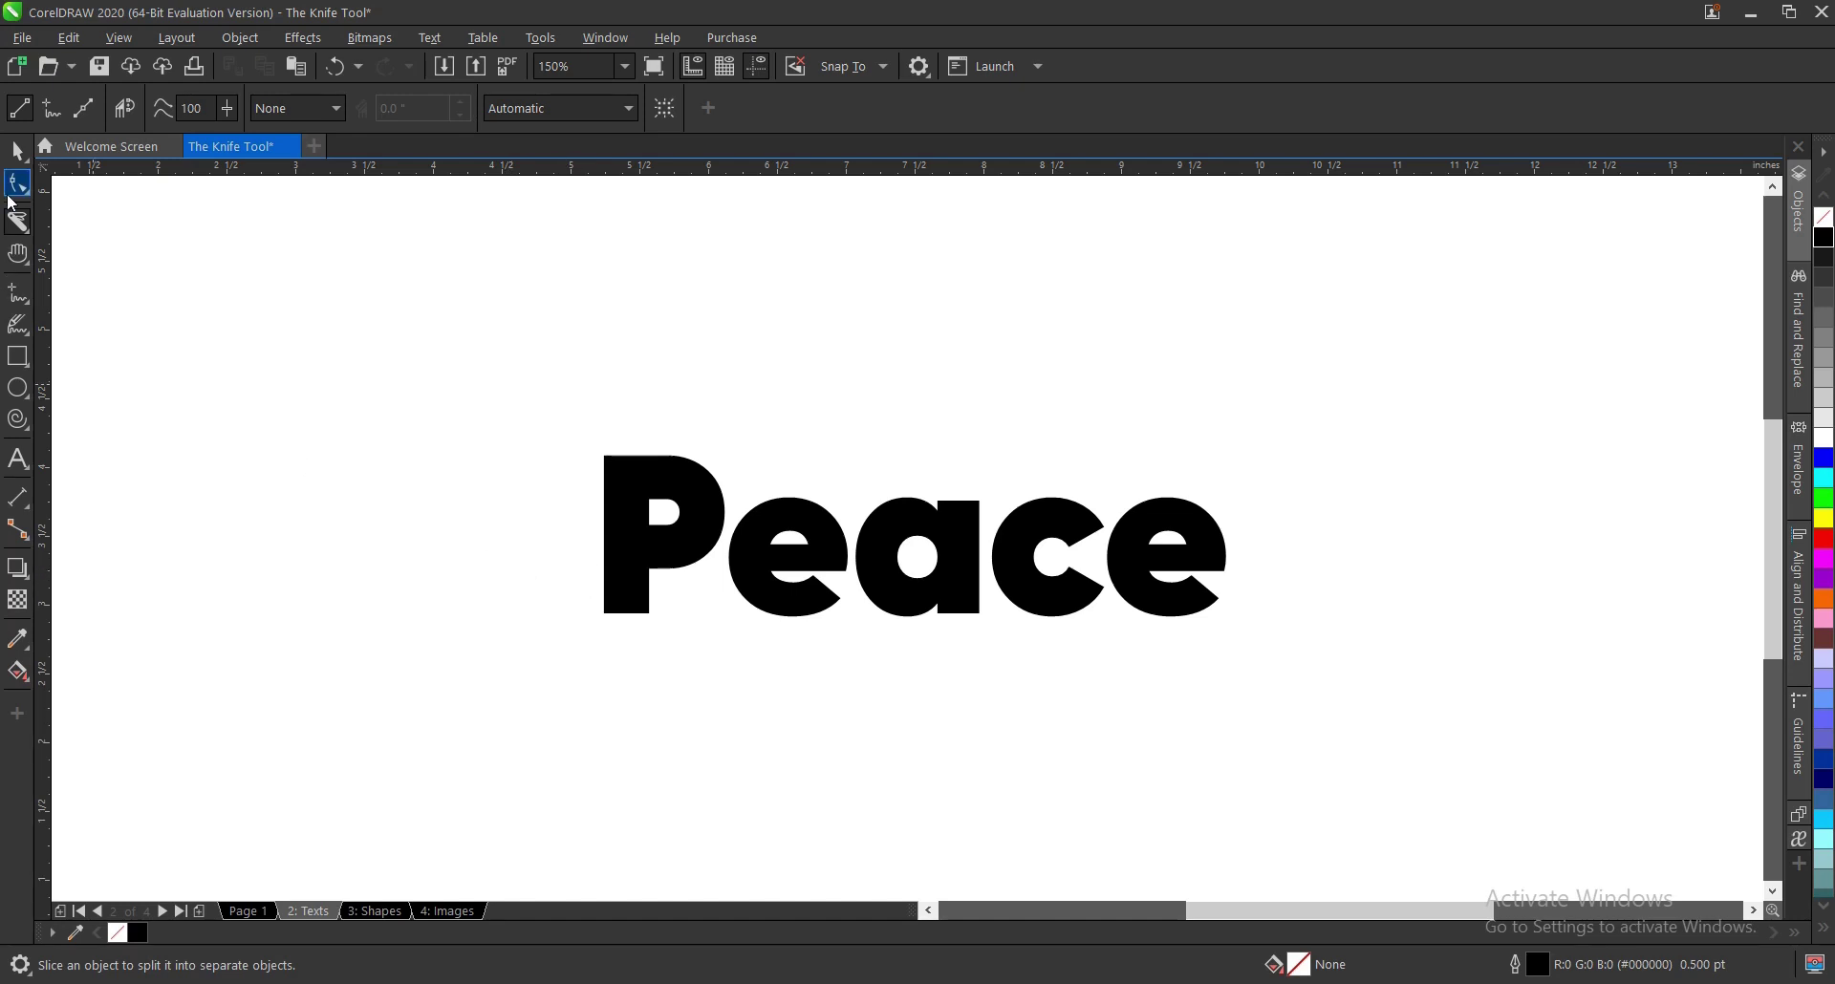
{"action": "left_click", "coordinate": [21, 158]}
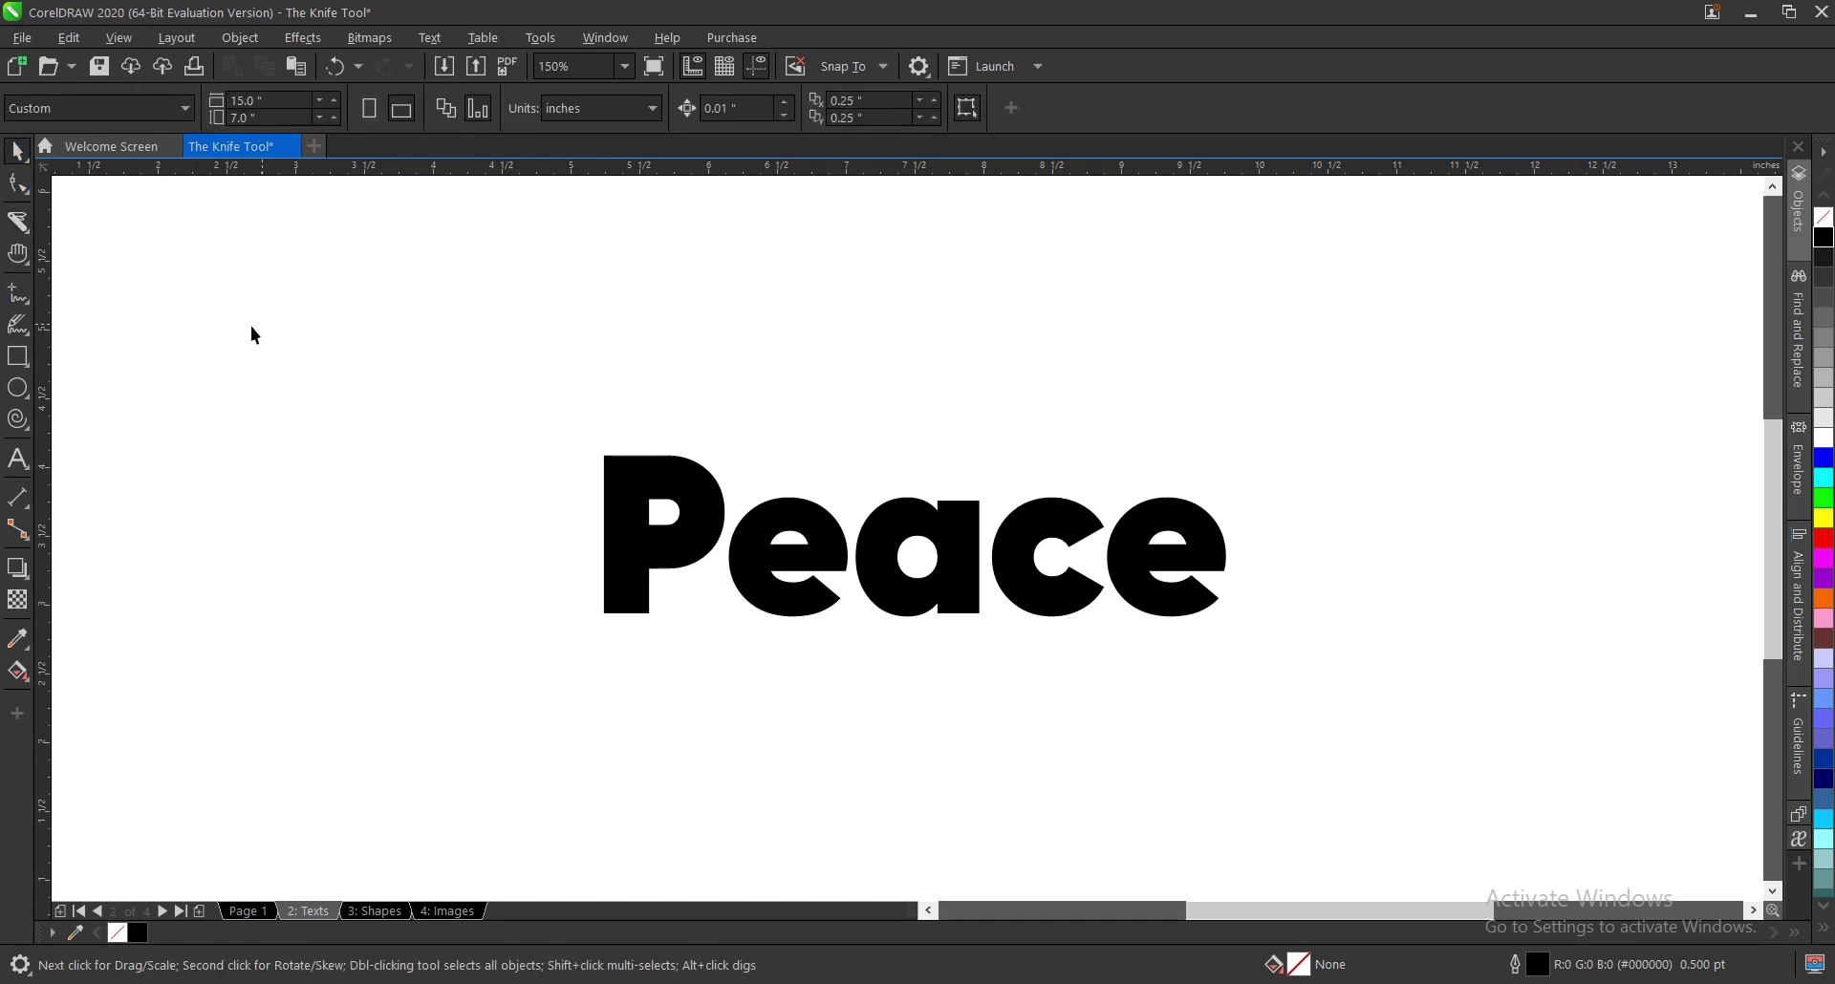
{"action": "left_click", "coordinate": [29, 231]}
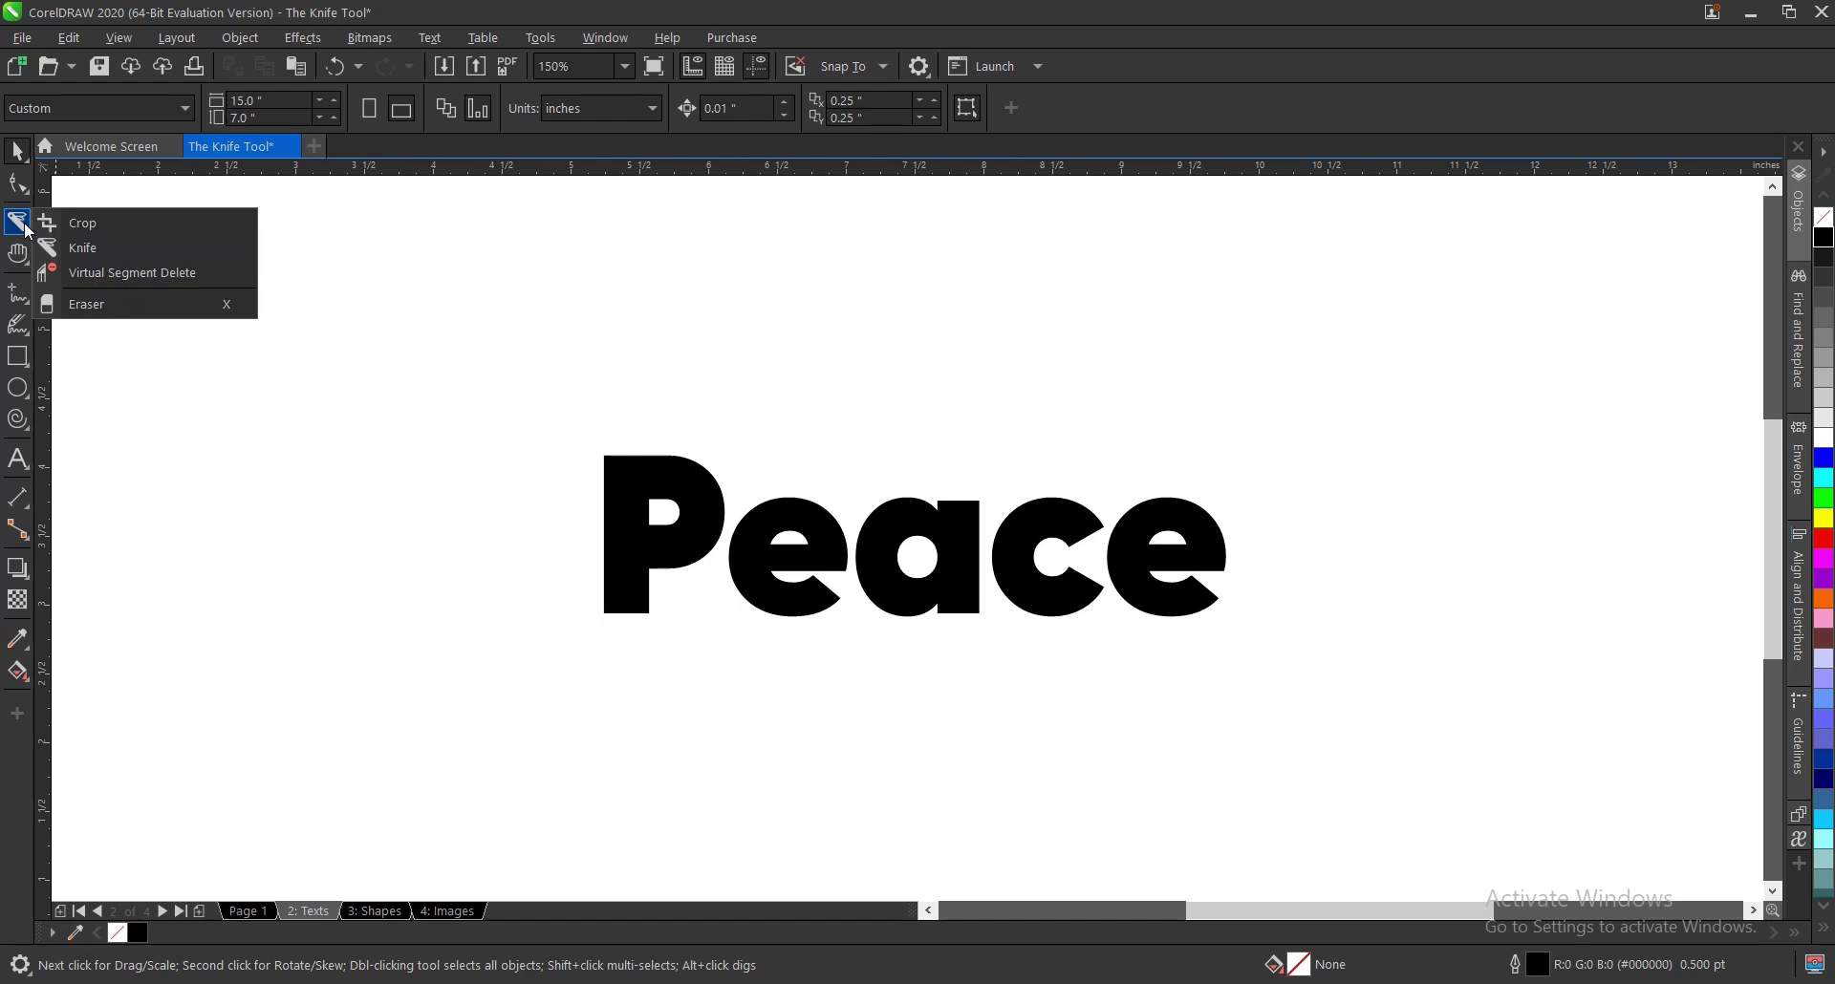
{"action": "left_click", "coordinate": [88, 224]}
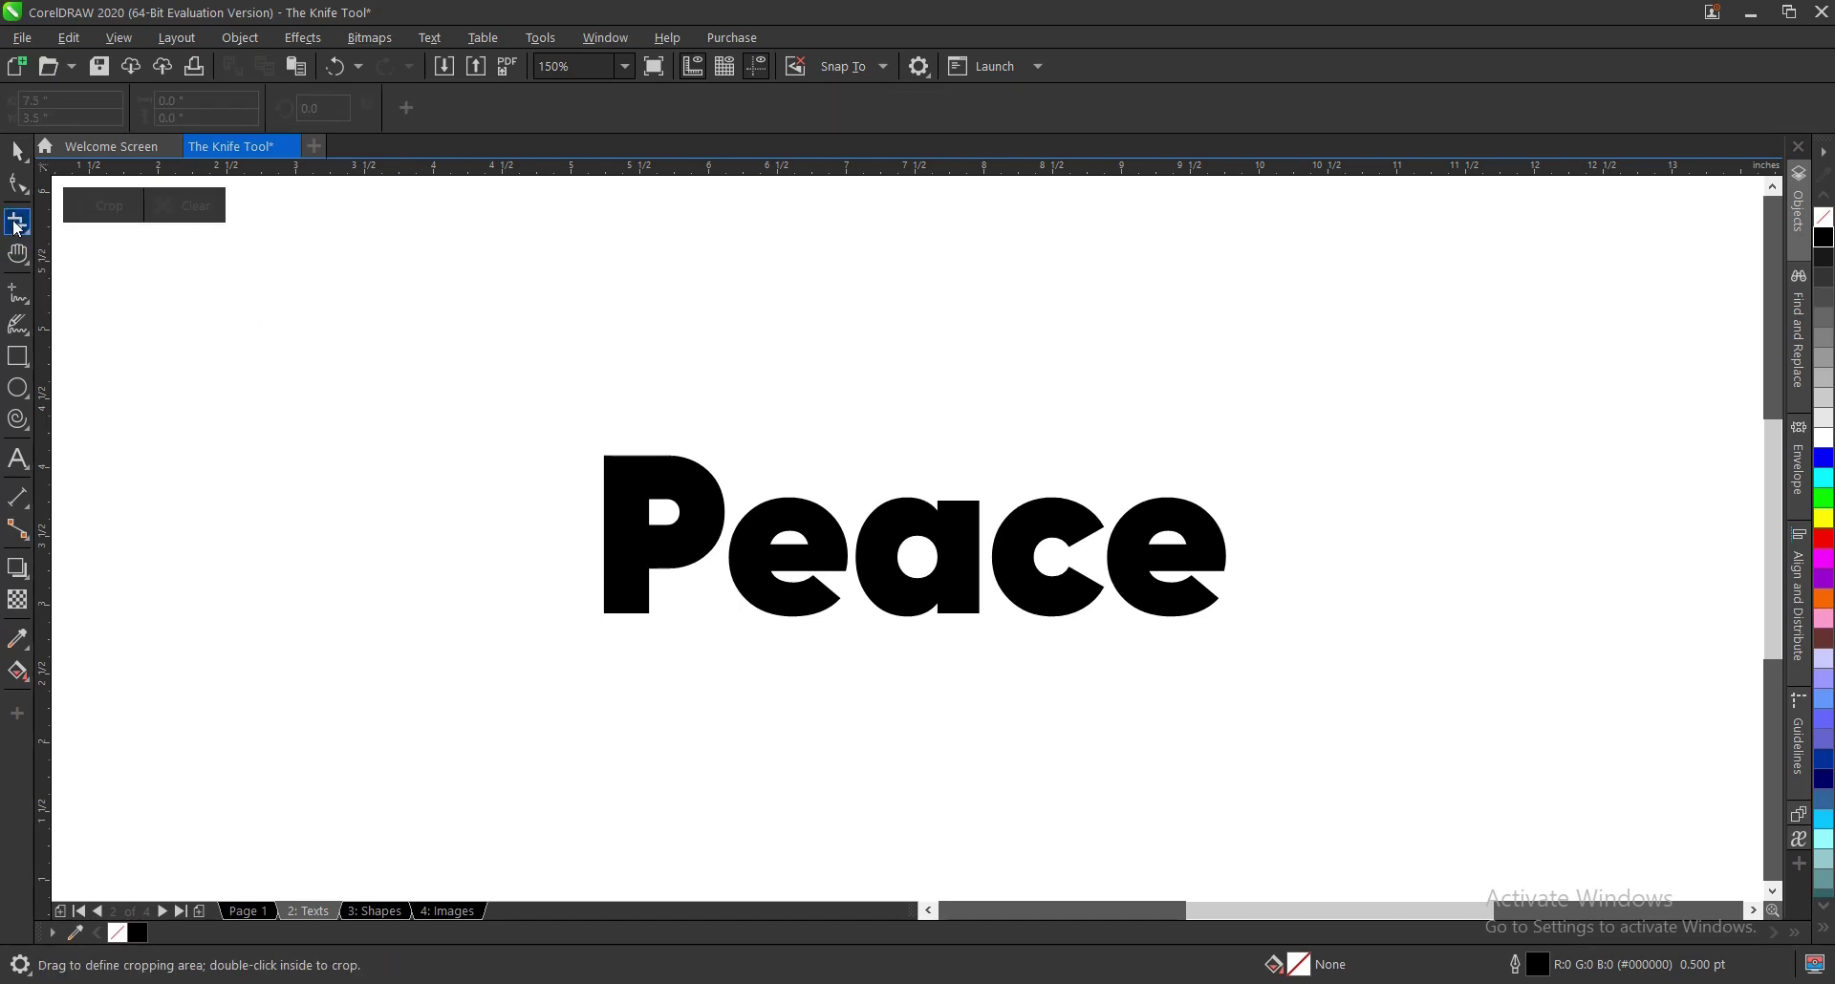
{"action": "left_click", "coordinate": [27, 233]}
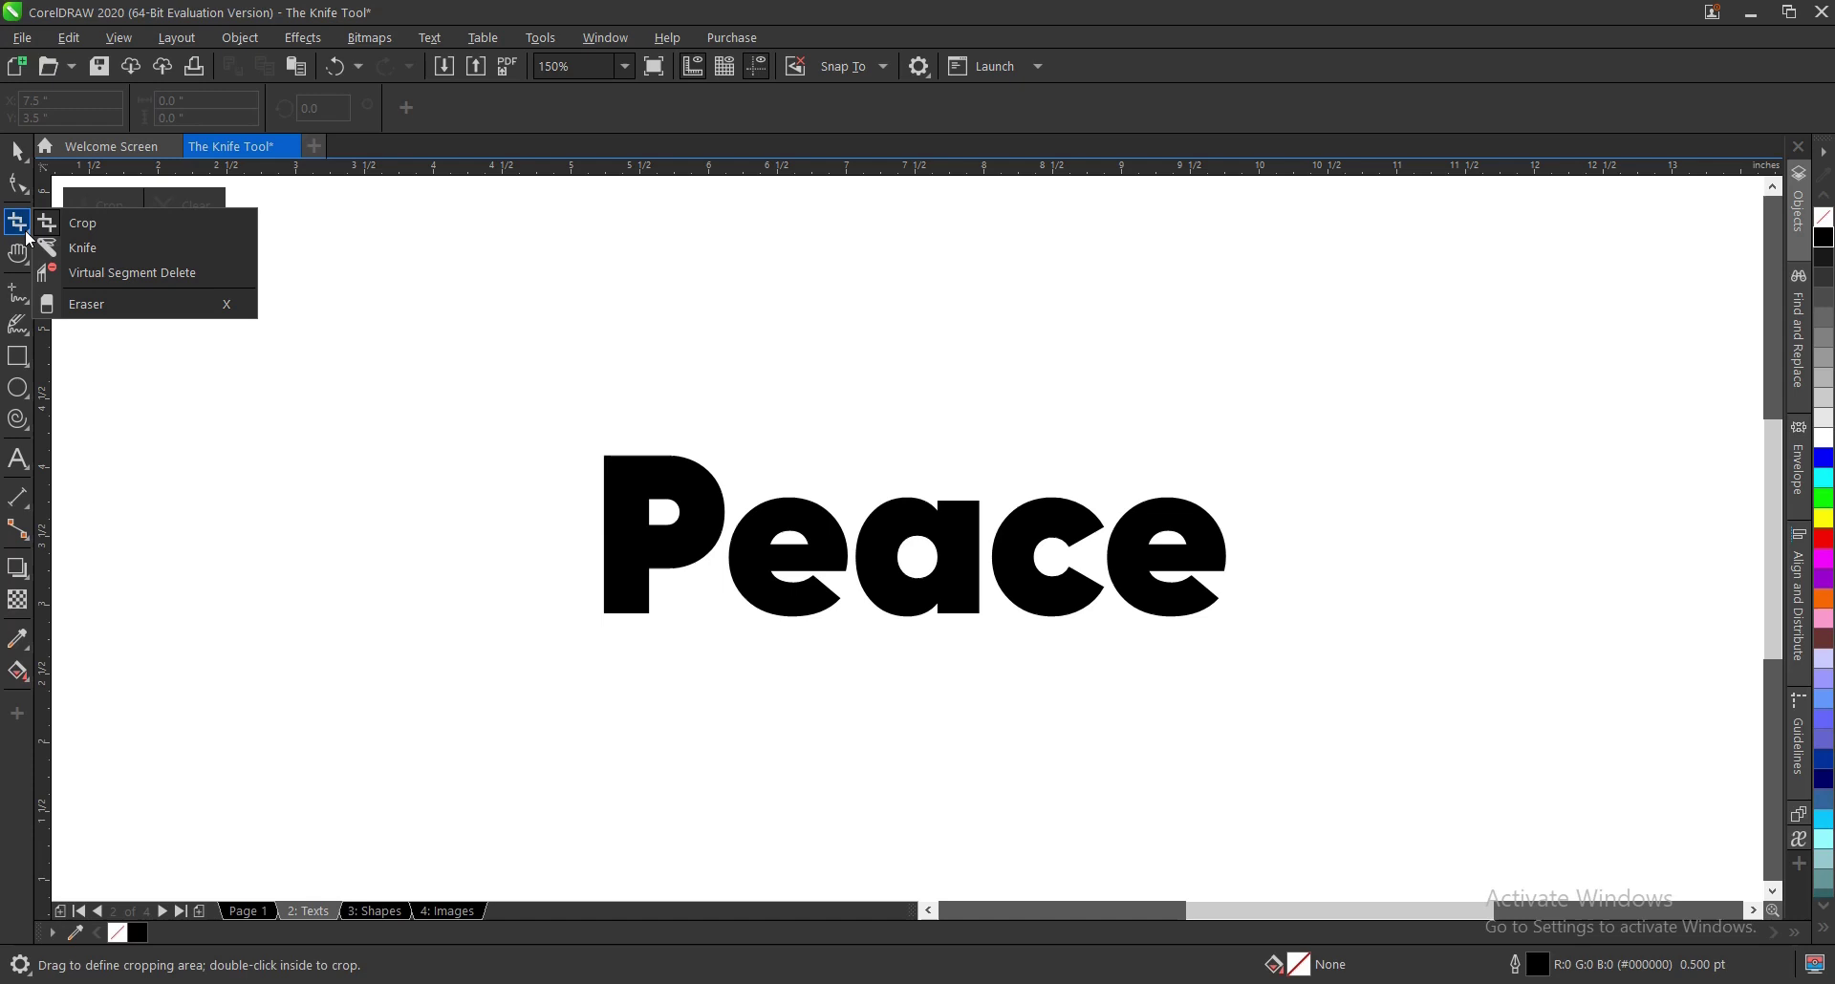
{"action": "left_click", "coordinate": [23, 227]}
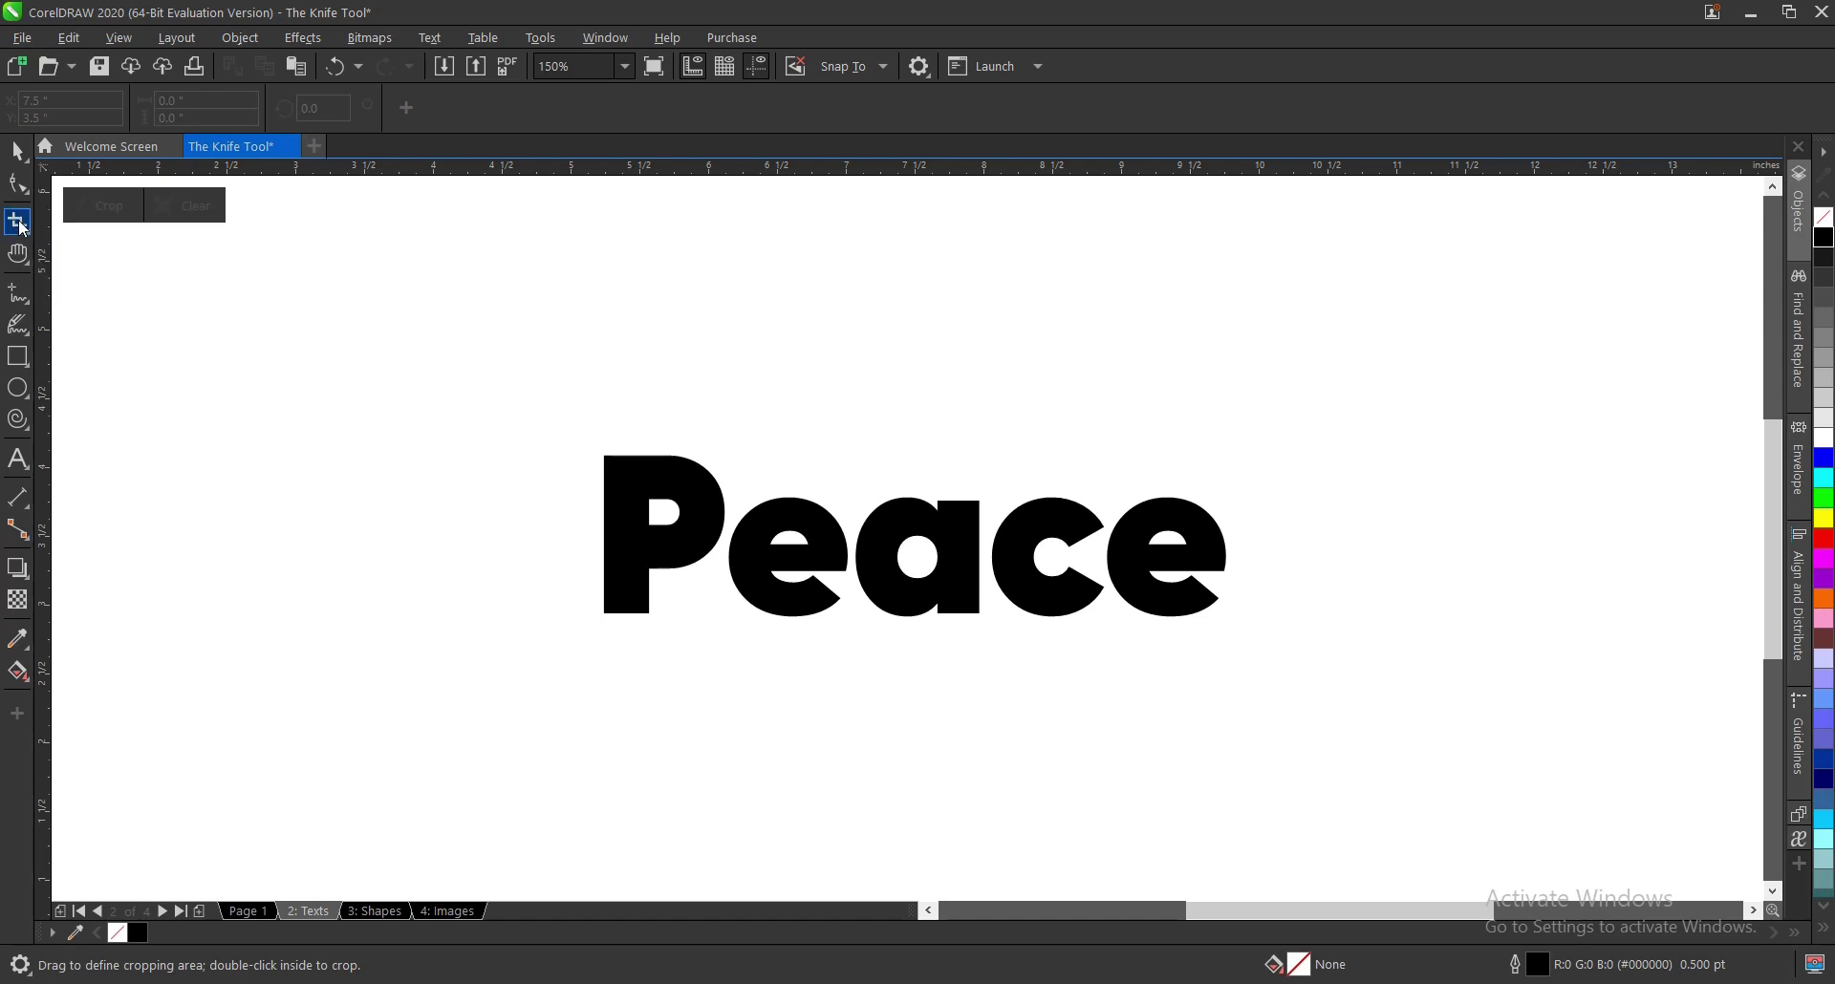
{"action": "left_click", "coordinate": [22, 227]}
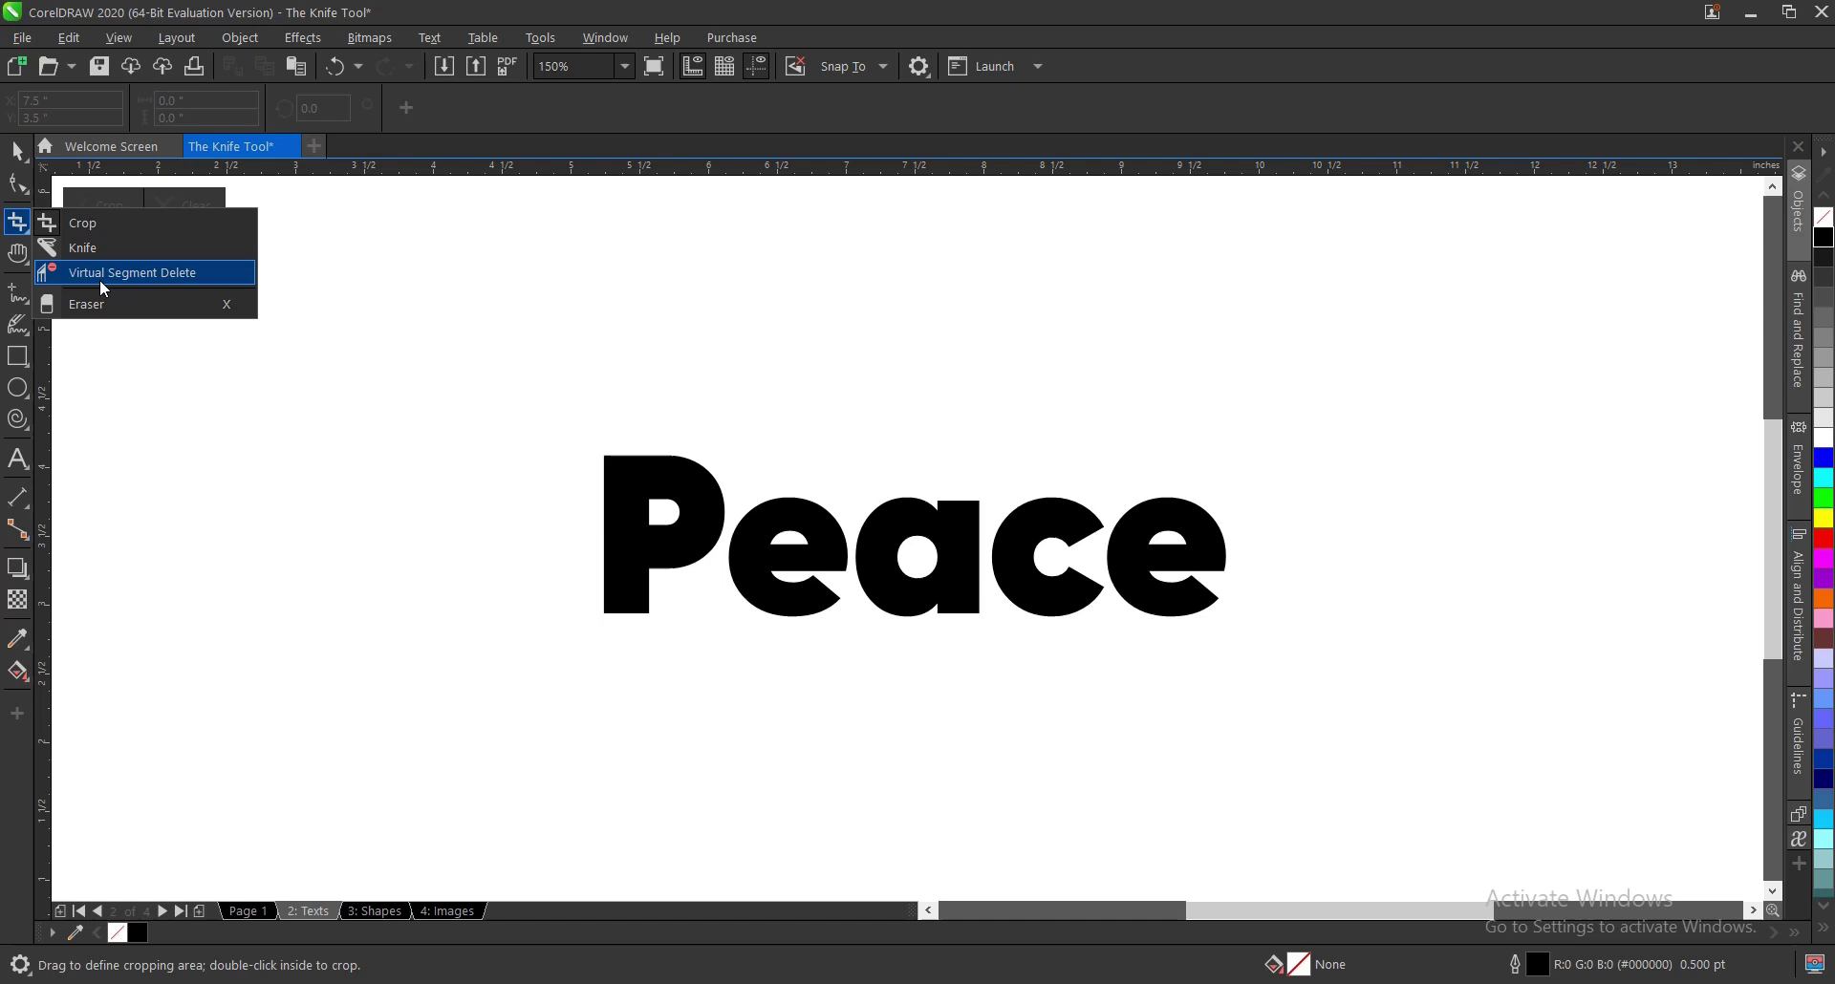
{"action": "left_click", "coordinate": [89, 253]}
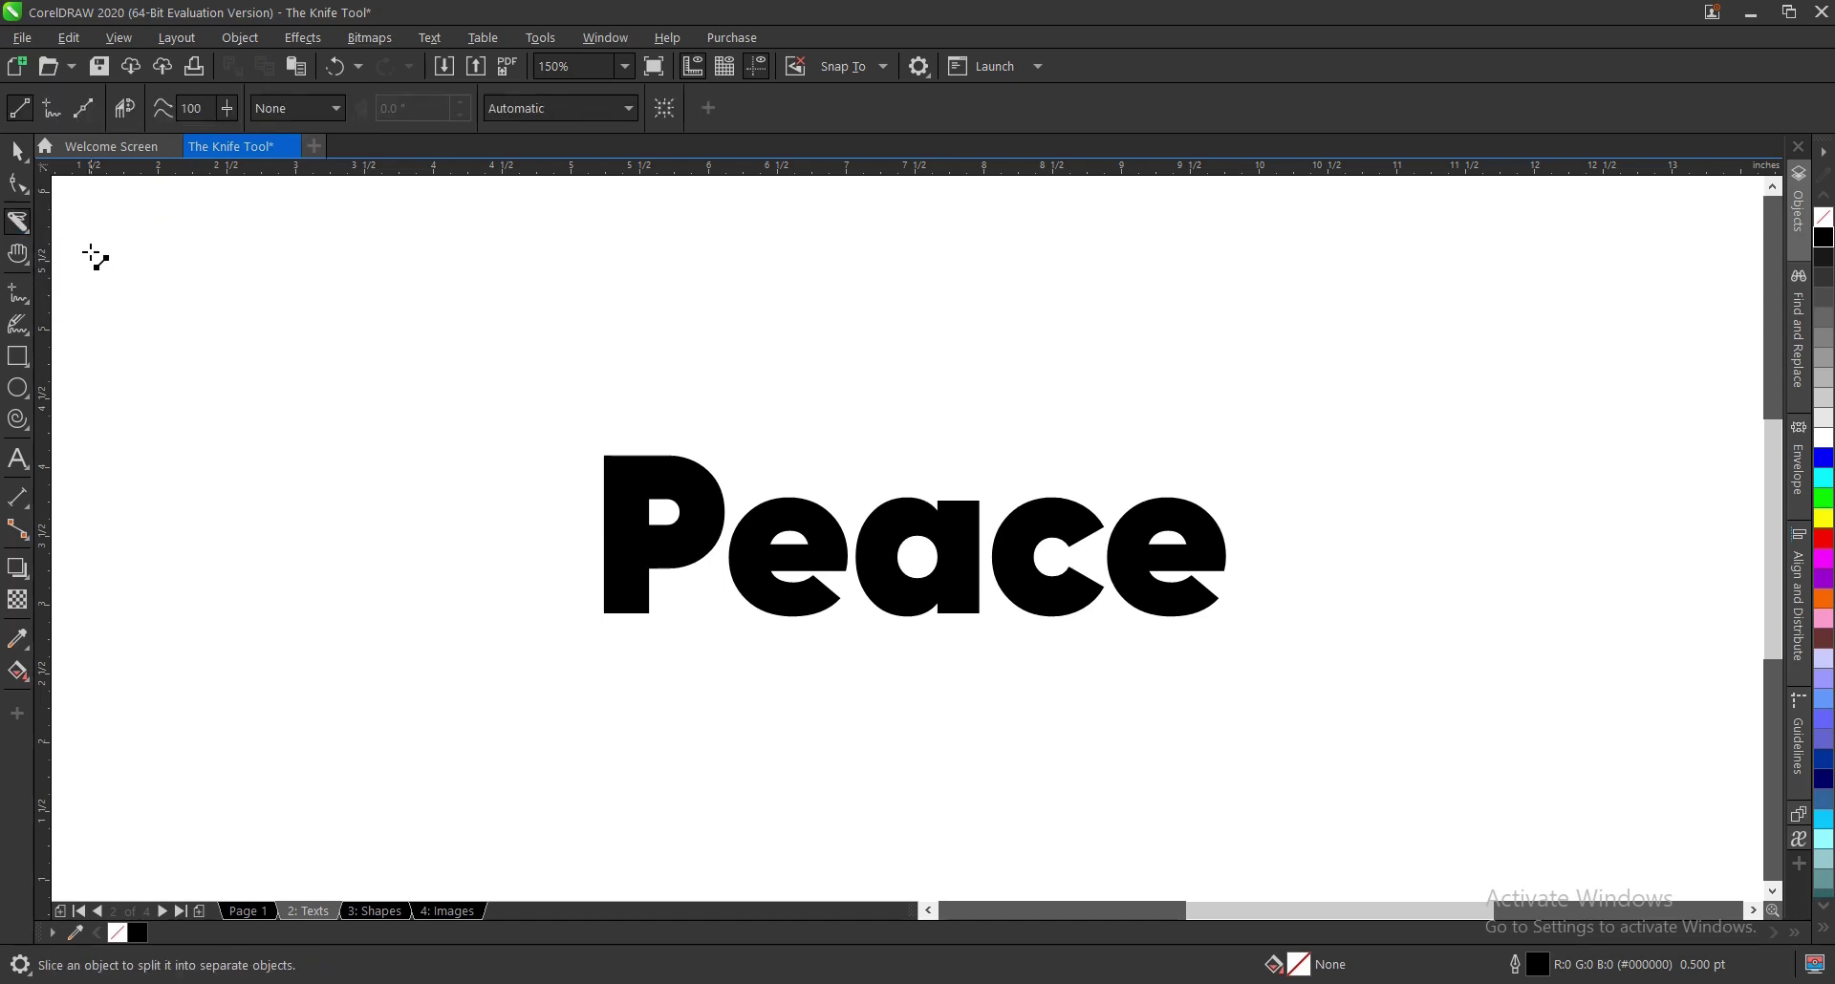
{"action": "left_click_drag", "start_coordinate": [499, 586], "coordinate": [1439, 526]}
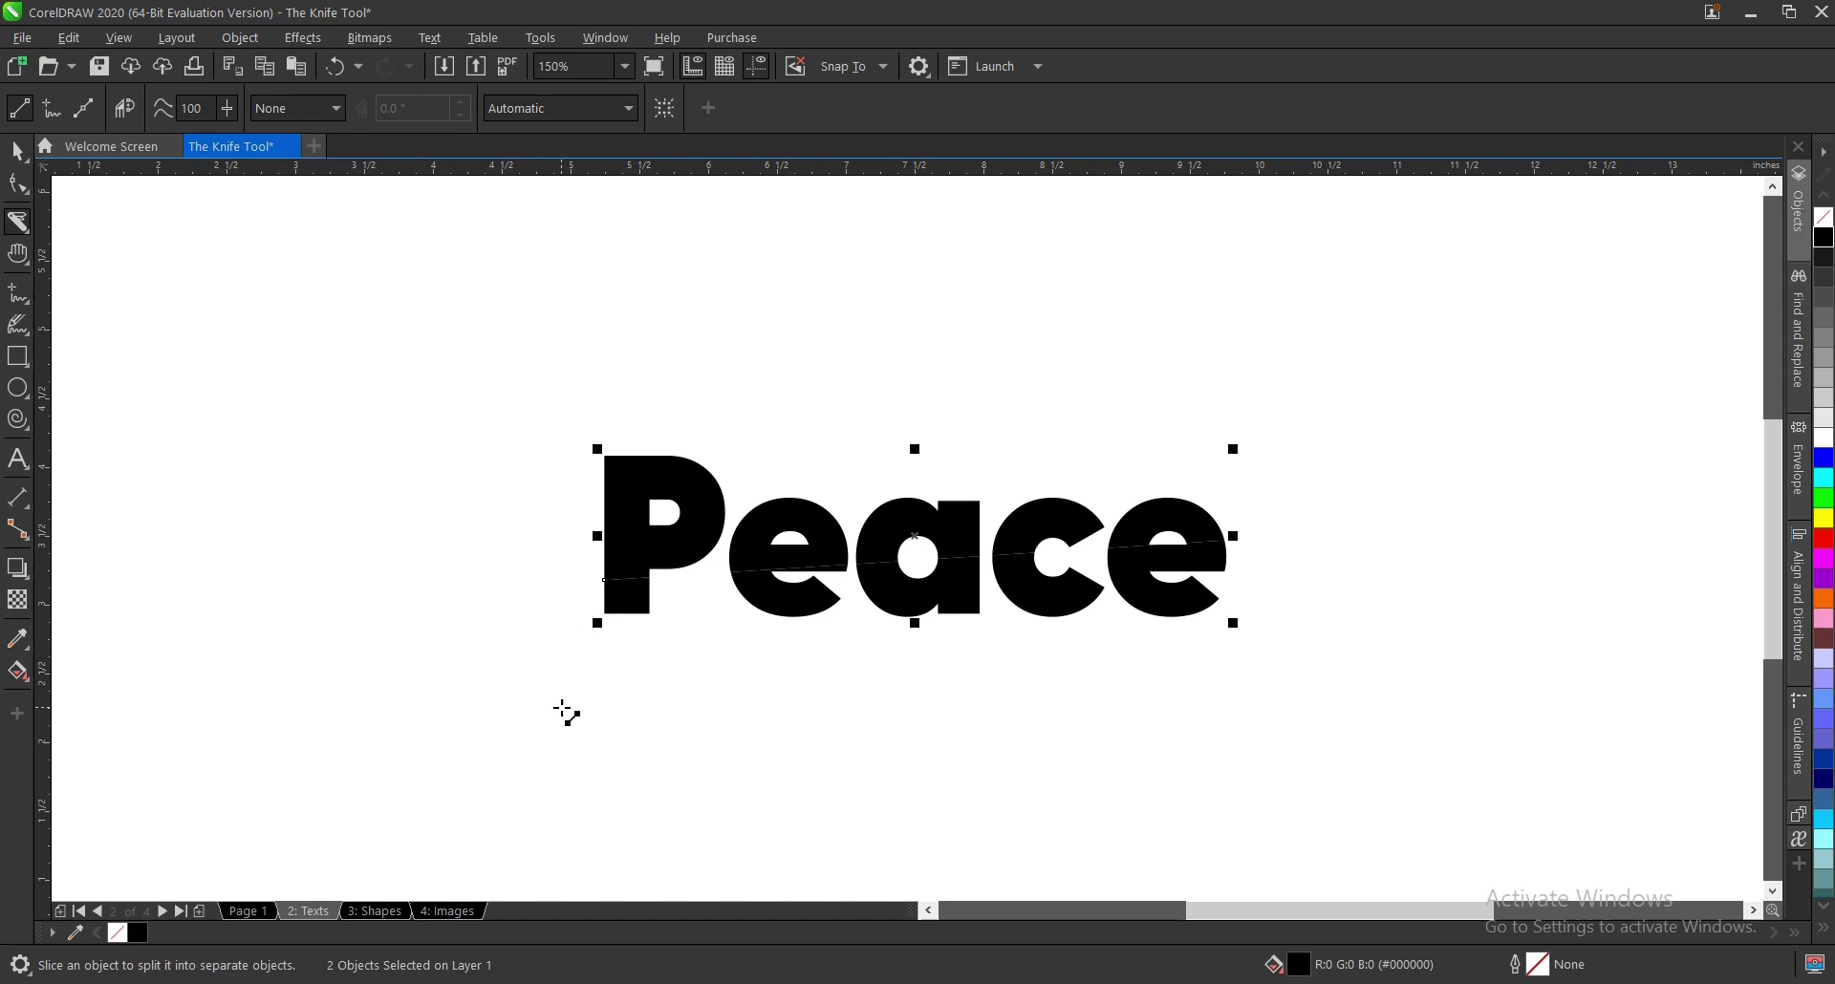
{"action": "key", "text": "space"}
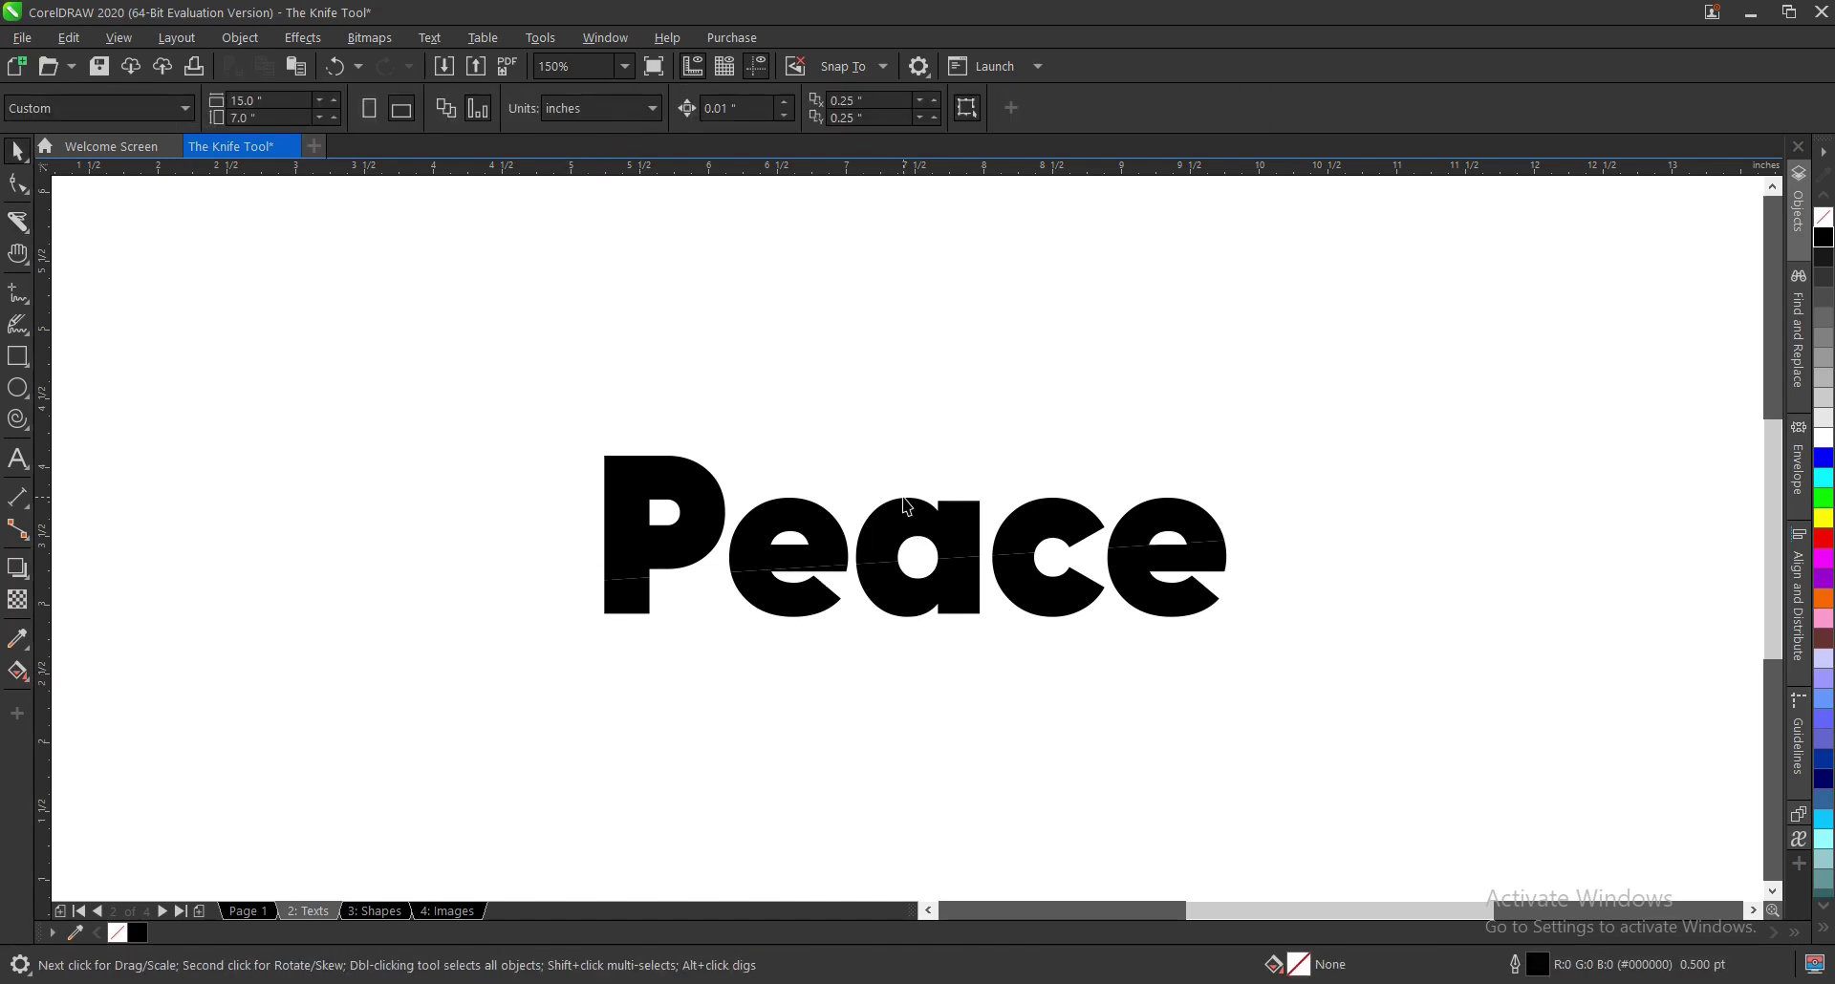
{"action": "left_click_drag", "start_coordinate": [908, 521], "coordinate": [910, 448]}
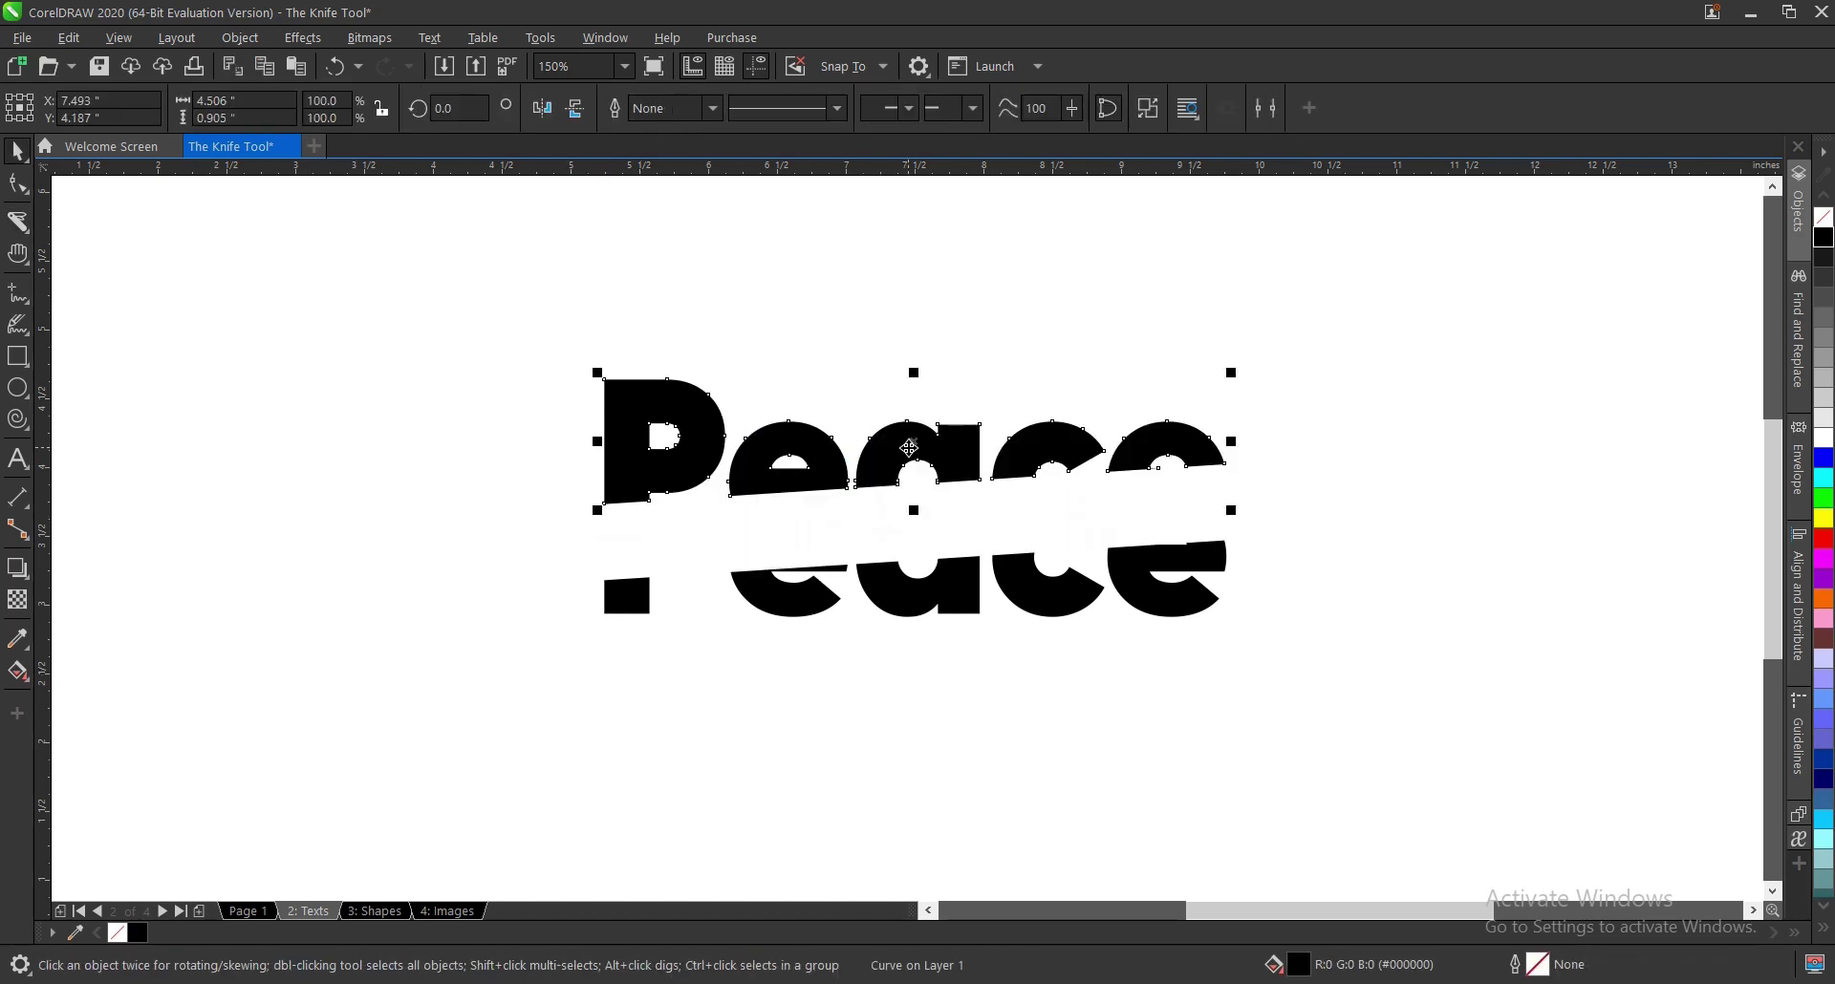
{"action": "key", "text": "ctrl+z"}
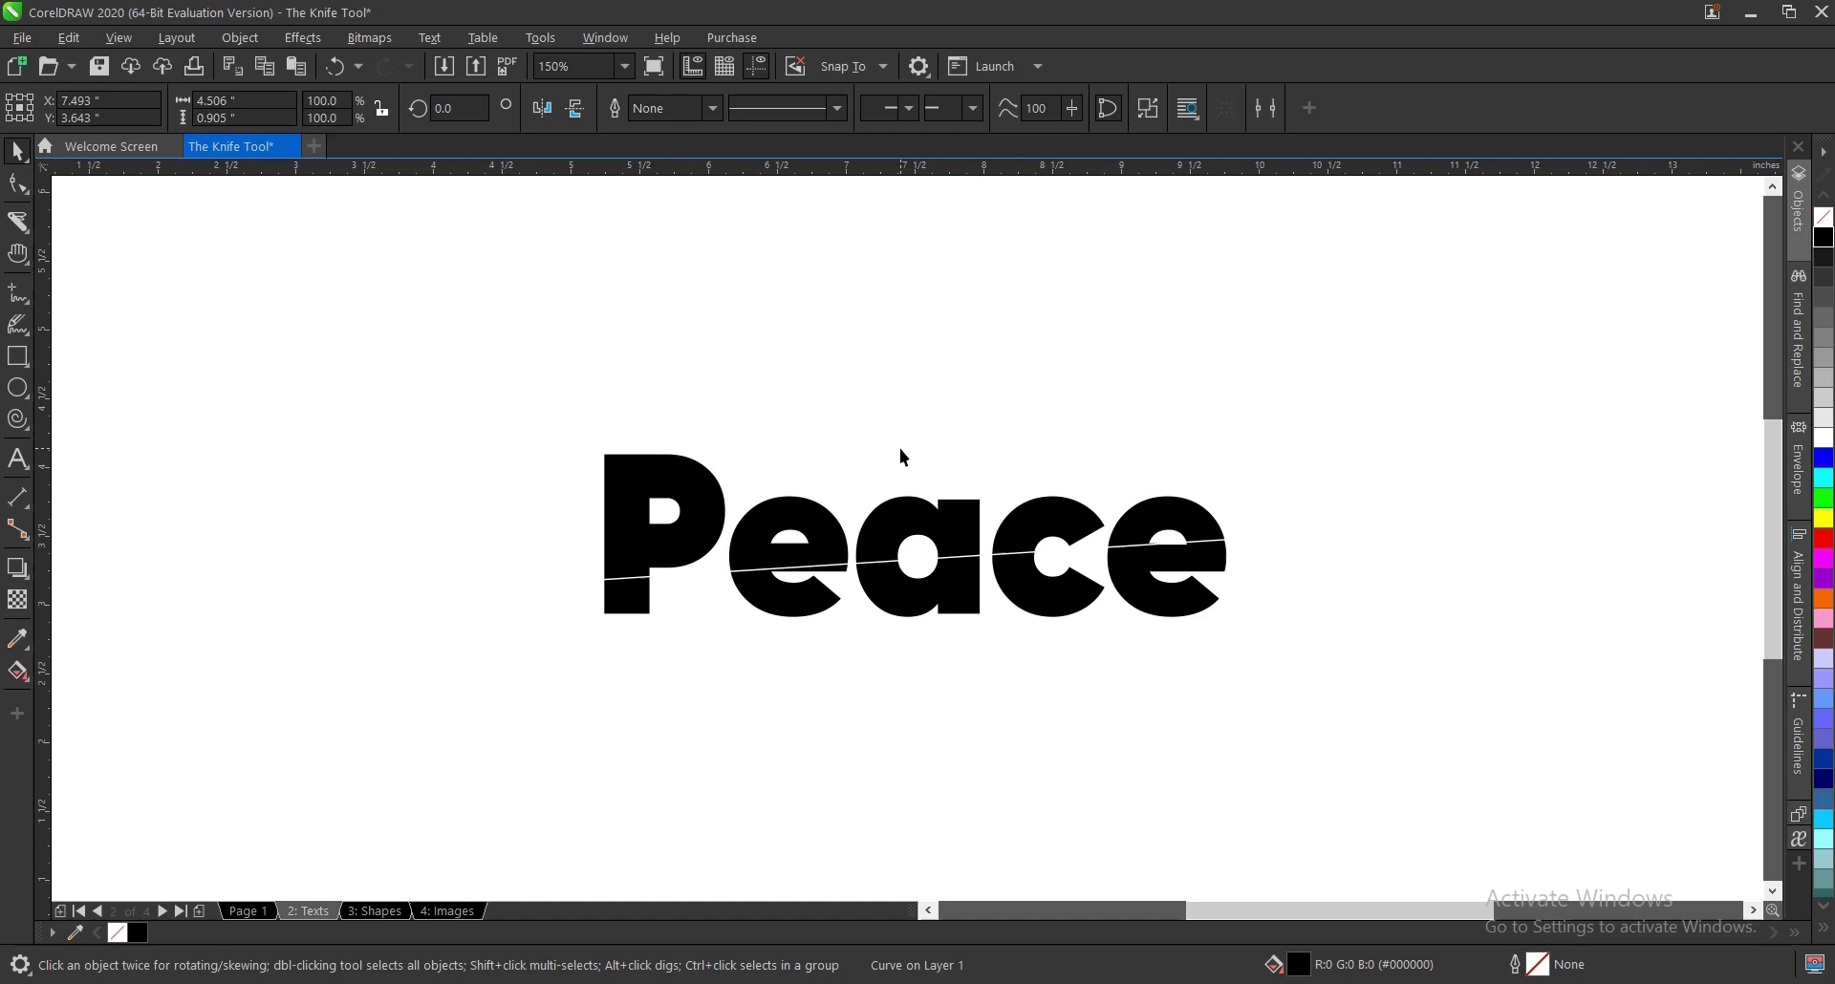
{"action": "key", "text": "ctrl+z"}
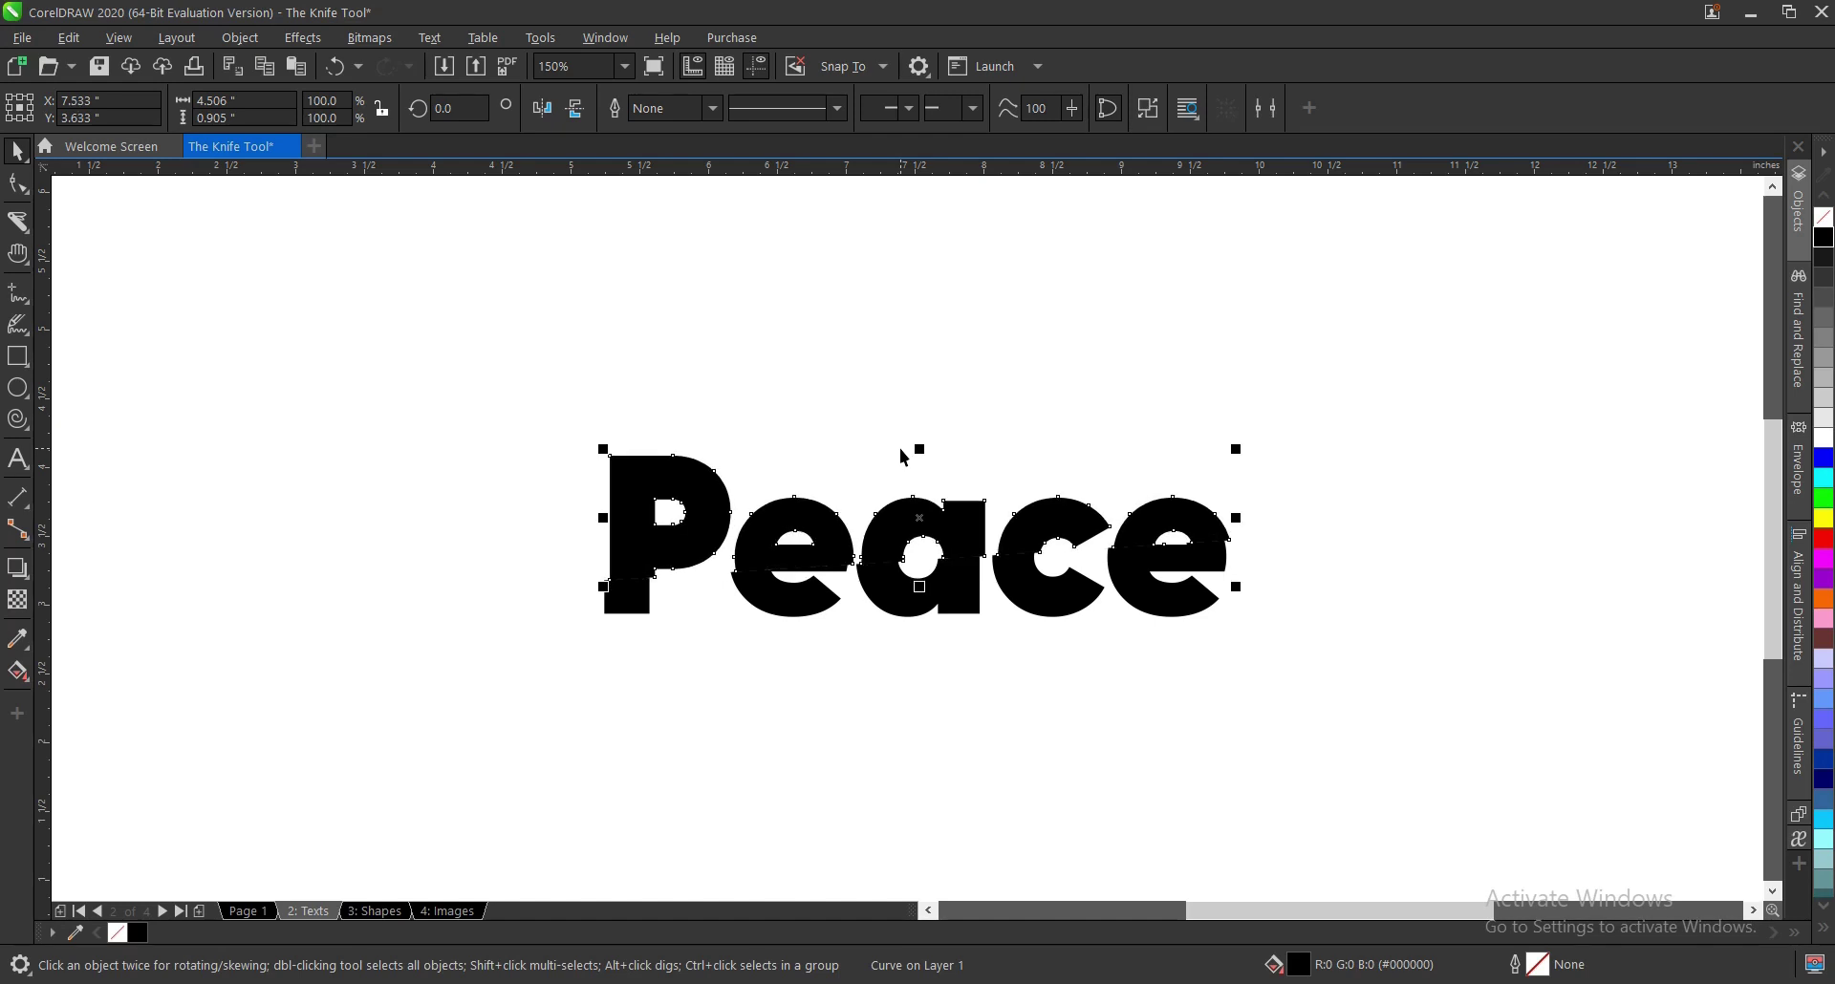
{"action": "left_click", "coordinate": [830, 403]}
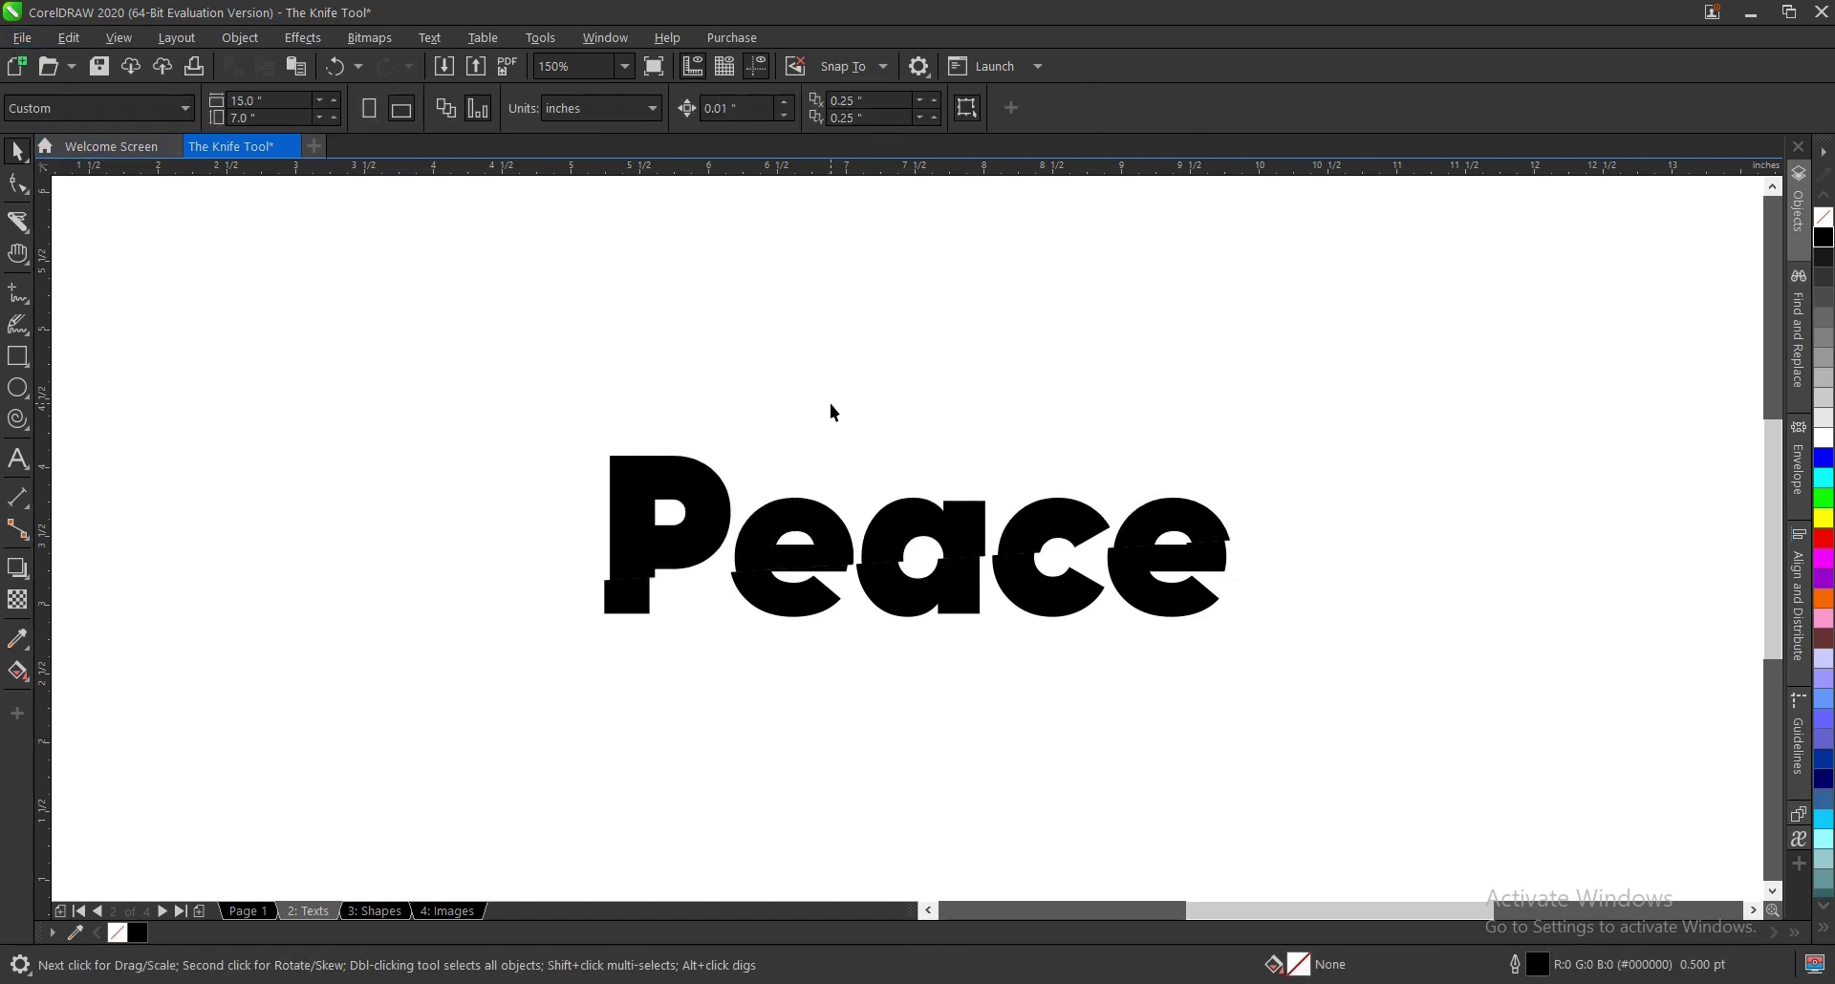
{"action": "key", "text": "ctrl+z"}
{"action": "key", "text": "ctrl+z"}
{"action": "key", "text": "ctrl+z"}
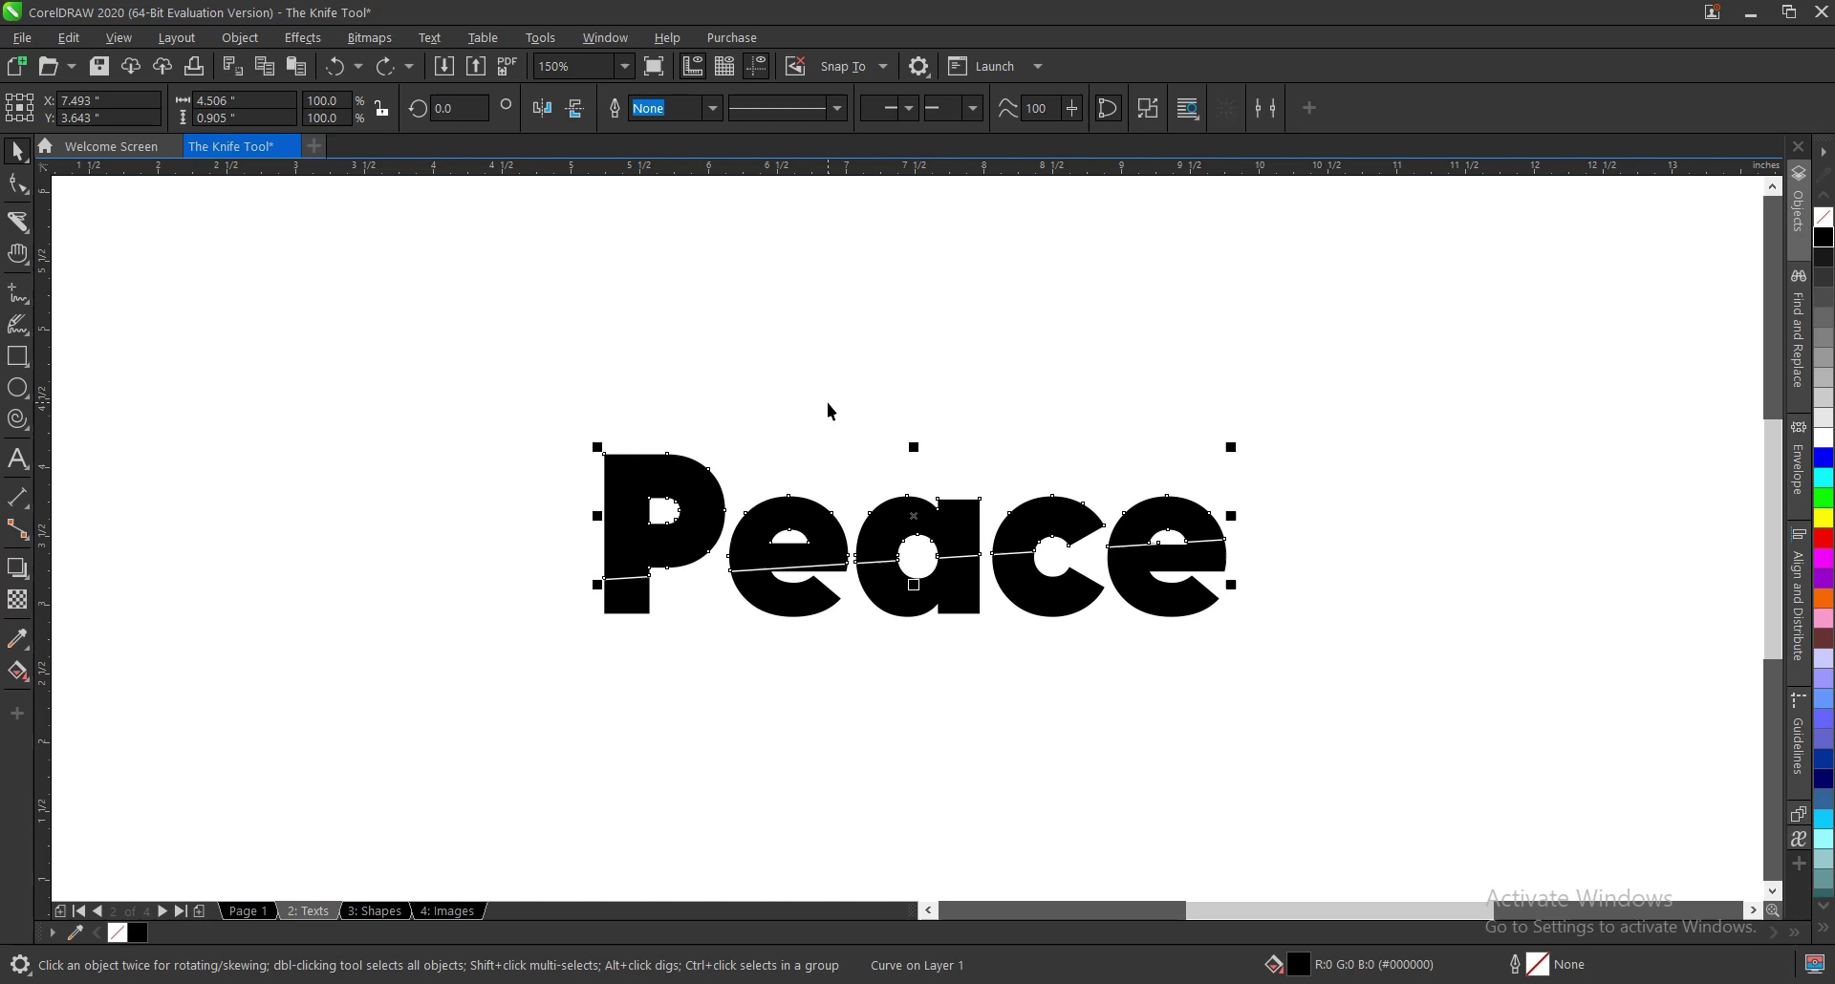
Step: Knife off the bottom corner of the P, test-move the piece, then undo the move
{"action": "left_click", "coordinate": [841, 675]}
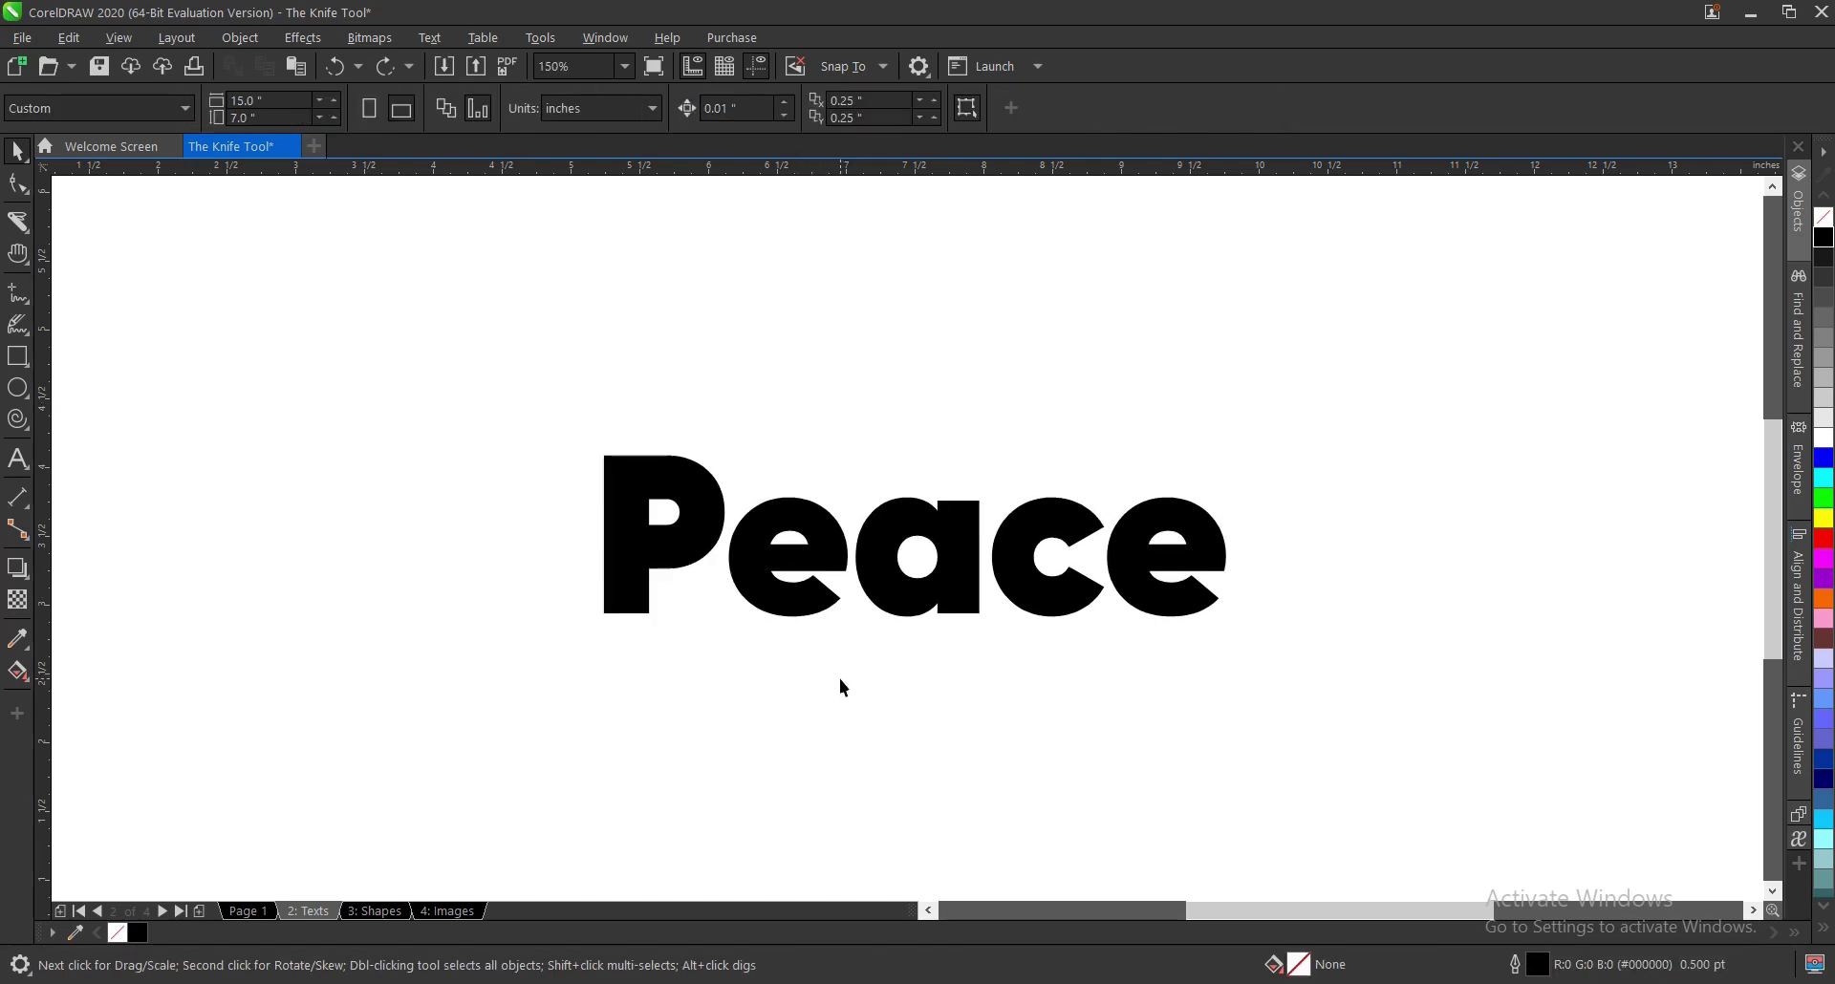
{"action": "left_click", "coordinate": [872, 581]}
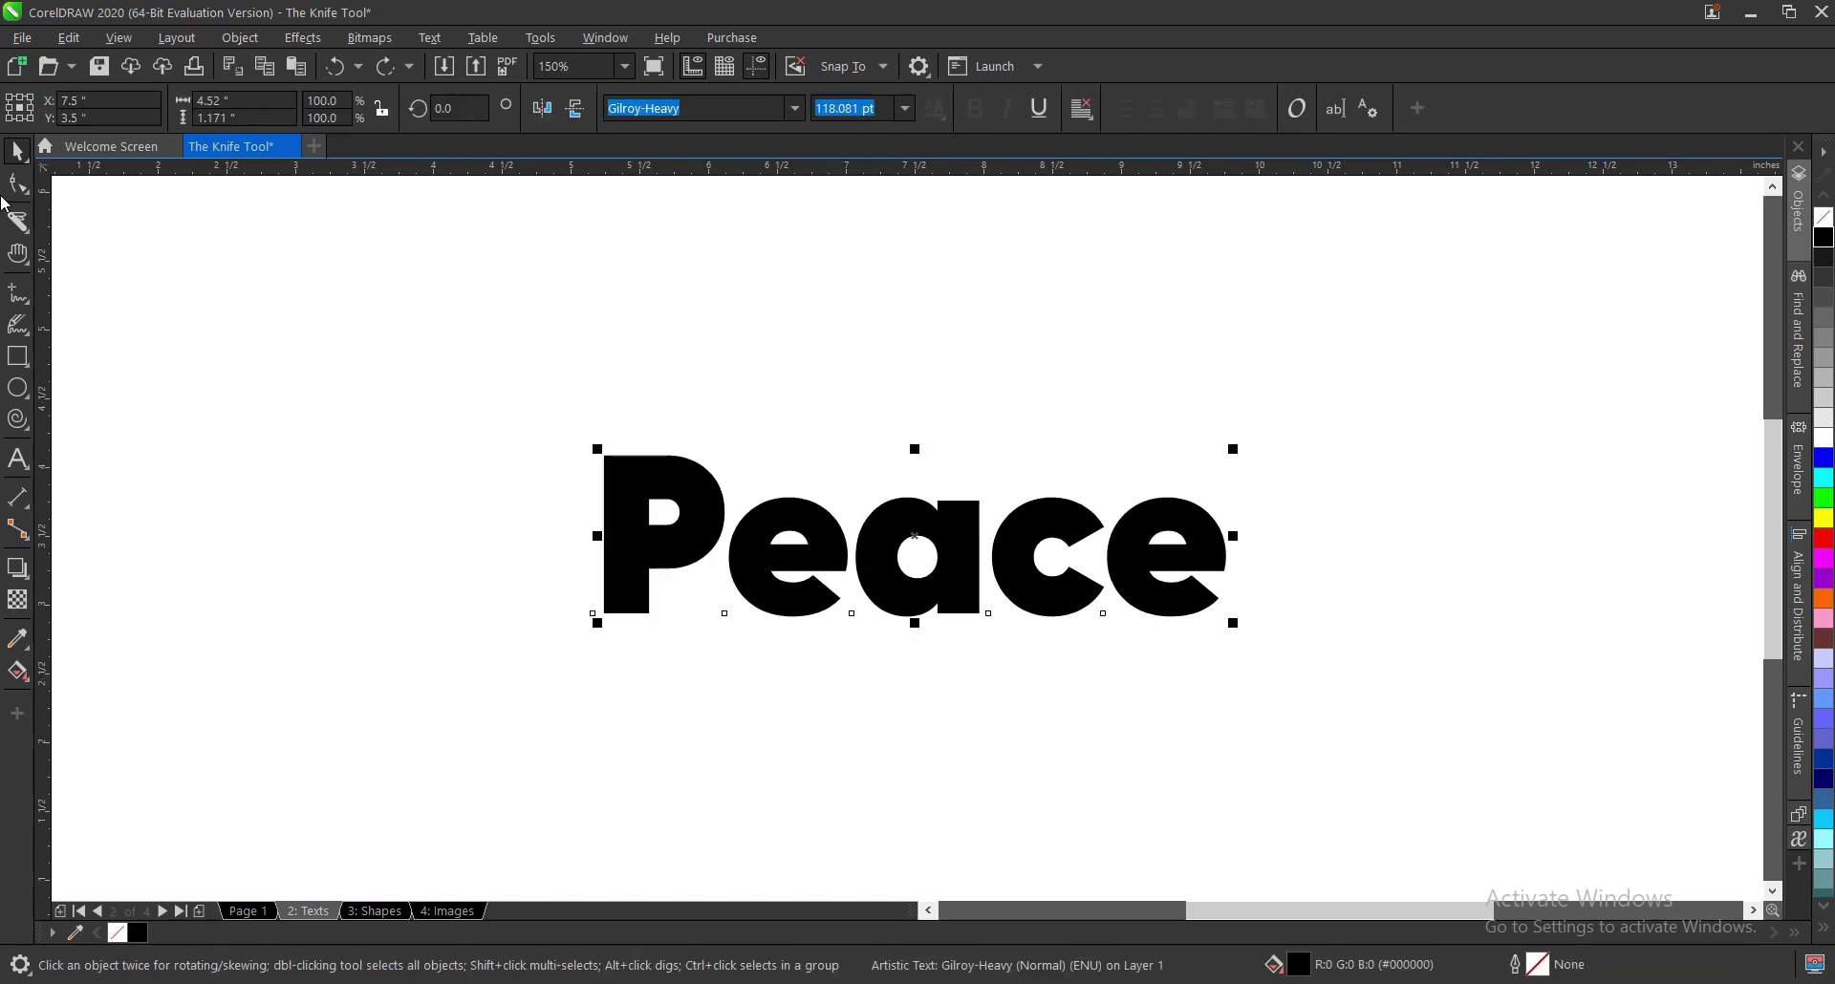
{"action": "left_click", "coordinate": [19, 223]}
{"action": "left_click_drag", "start_coordinate": [519, 480], "coordinate": [869, 737]}
{"action": "key", "text": "space"}
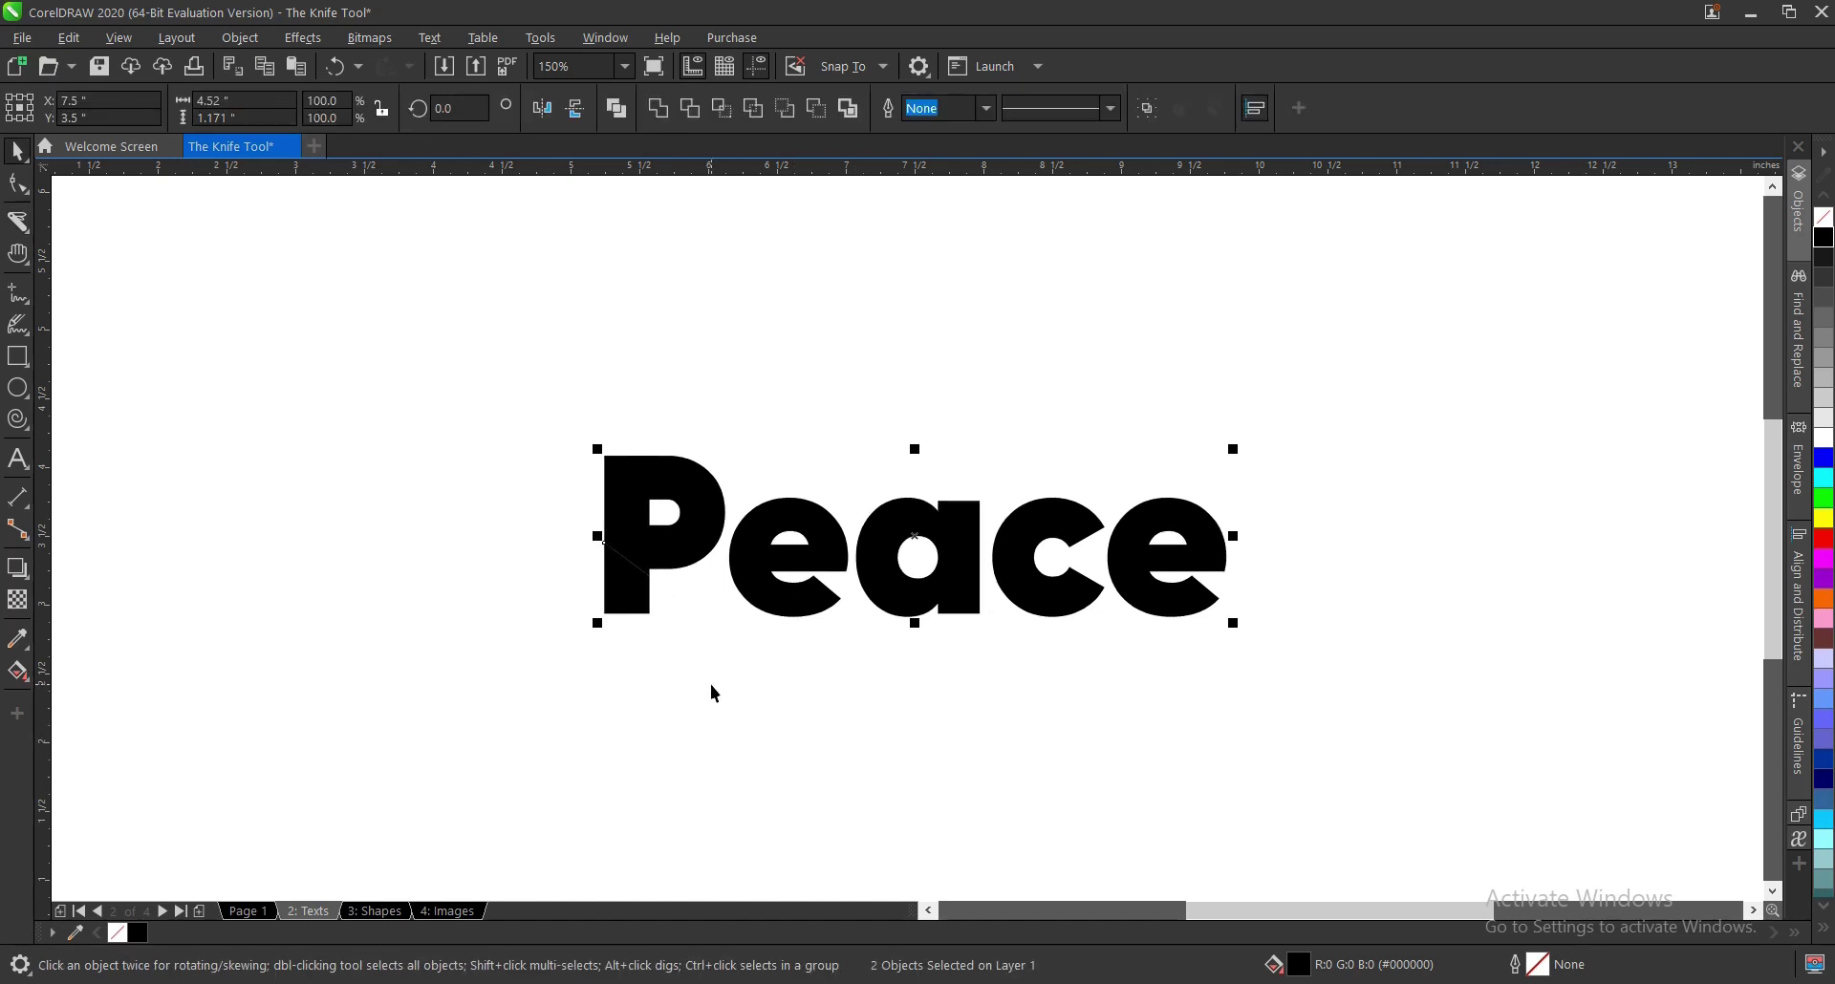
{"action": "left_click", "coordinate": [713, 689]}
{"action": "left_click_drag", "start_coordinate": [636, 597], "coordinate": [573, 631]}
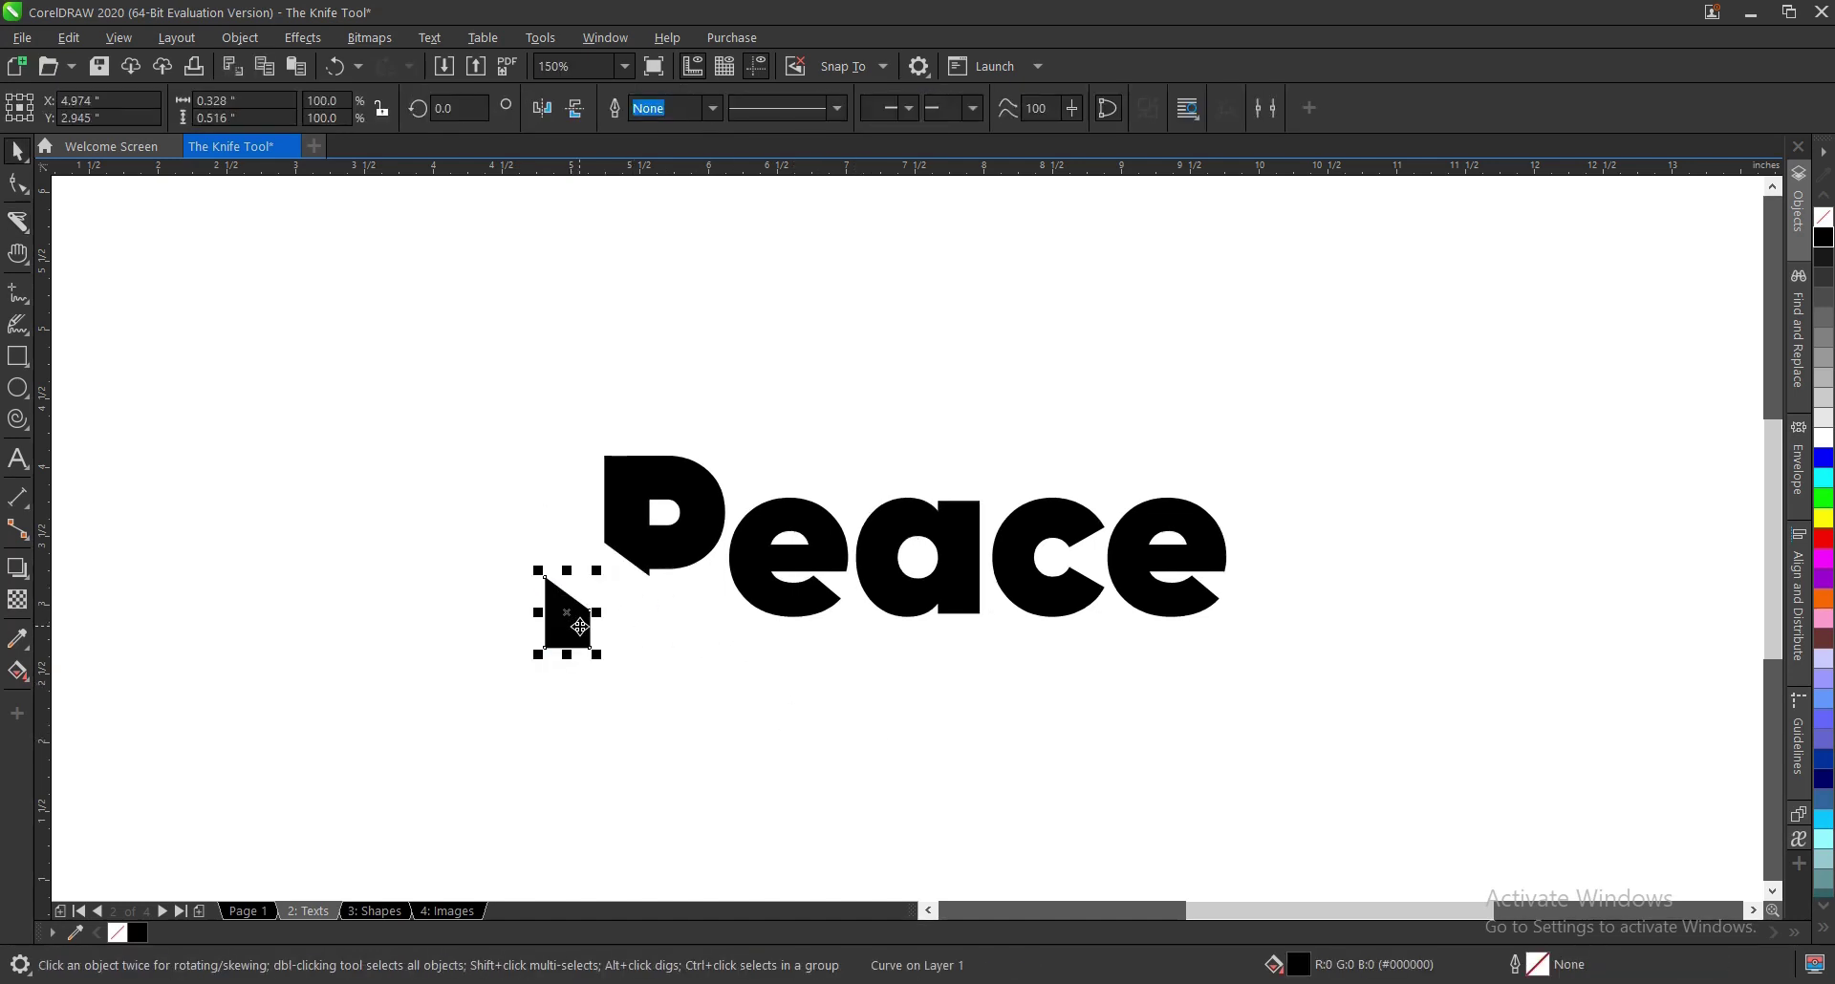
{"action": "key", "text": "ctrl+z"}
Step: Slice Peace diagonally from P to e, test-move the upper pieces, then undo, delete and restore the text
{"action": "left_click", "coordinate": [908, 600]}
{"action": "key", "text": "space"}
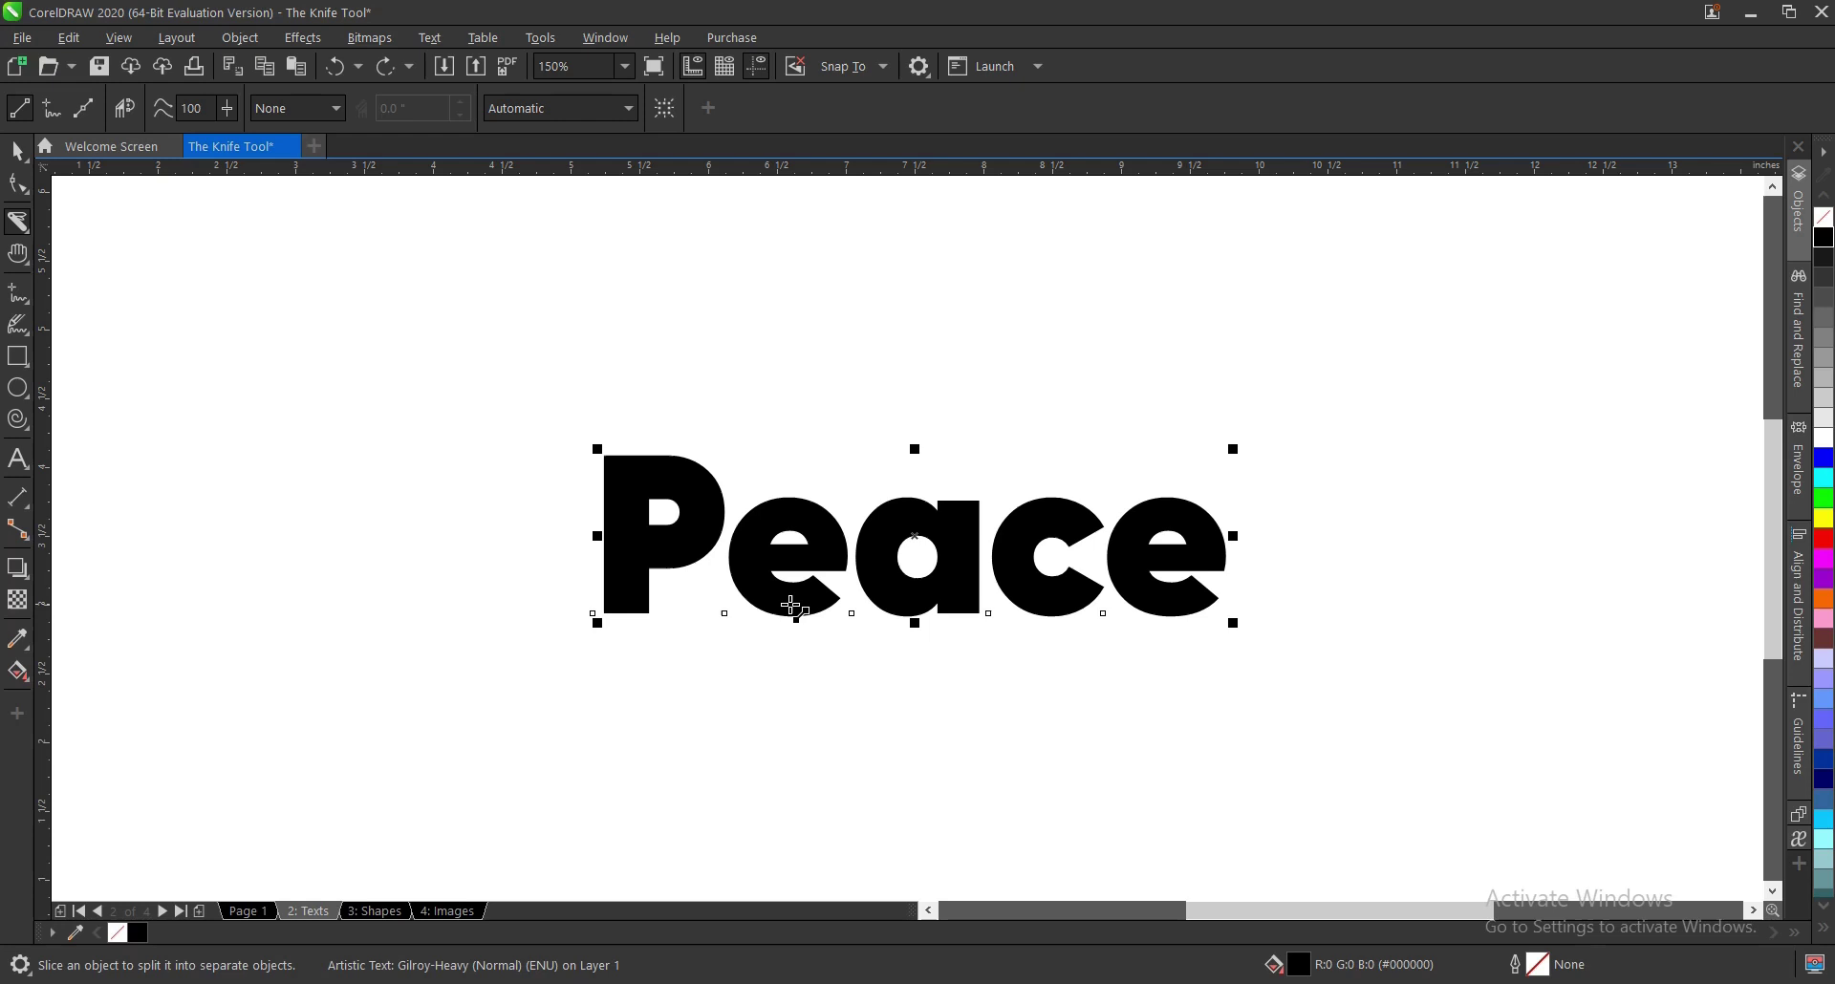
{"action": "left_click_drag", "start_coordinate": [553, 430], "coordinate": [1398, 663]}
{"action": "key", "text": "space"}
{"action": "left_click_drag", "start_coordinate": [1166, 586], "coordinate": [1185, 552]}
{"action": "key", "text": "ctrl+z"}
{"action": "key", "text": "ctrl+z"}
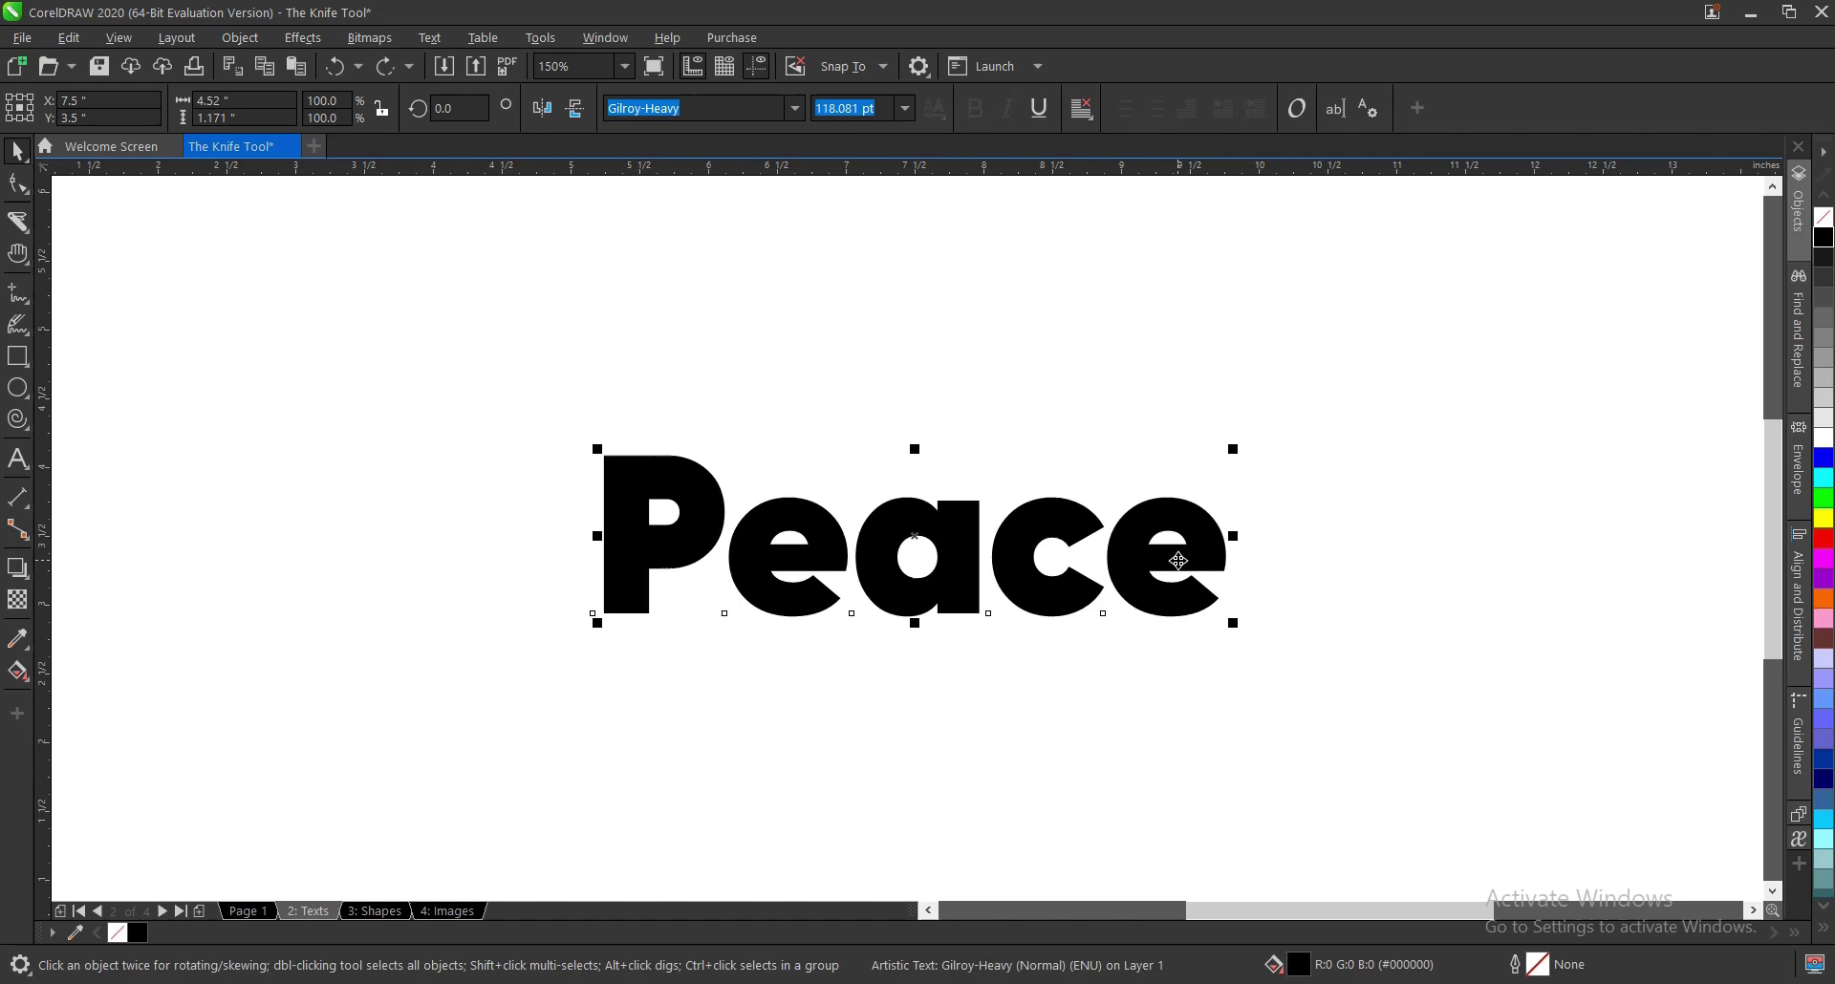
{"action": "key", "text": "Delete"}
{"action": "key", "text": "ctrl+z"}
{"action": "left_click", "coordinate": [795, 108]}
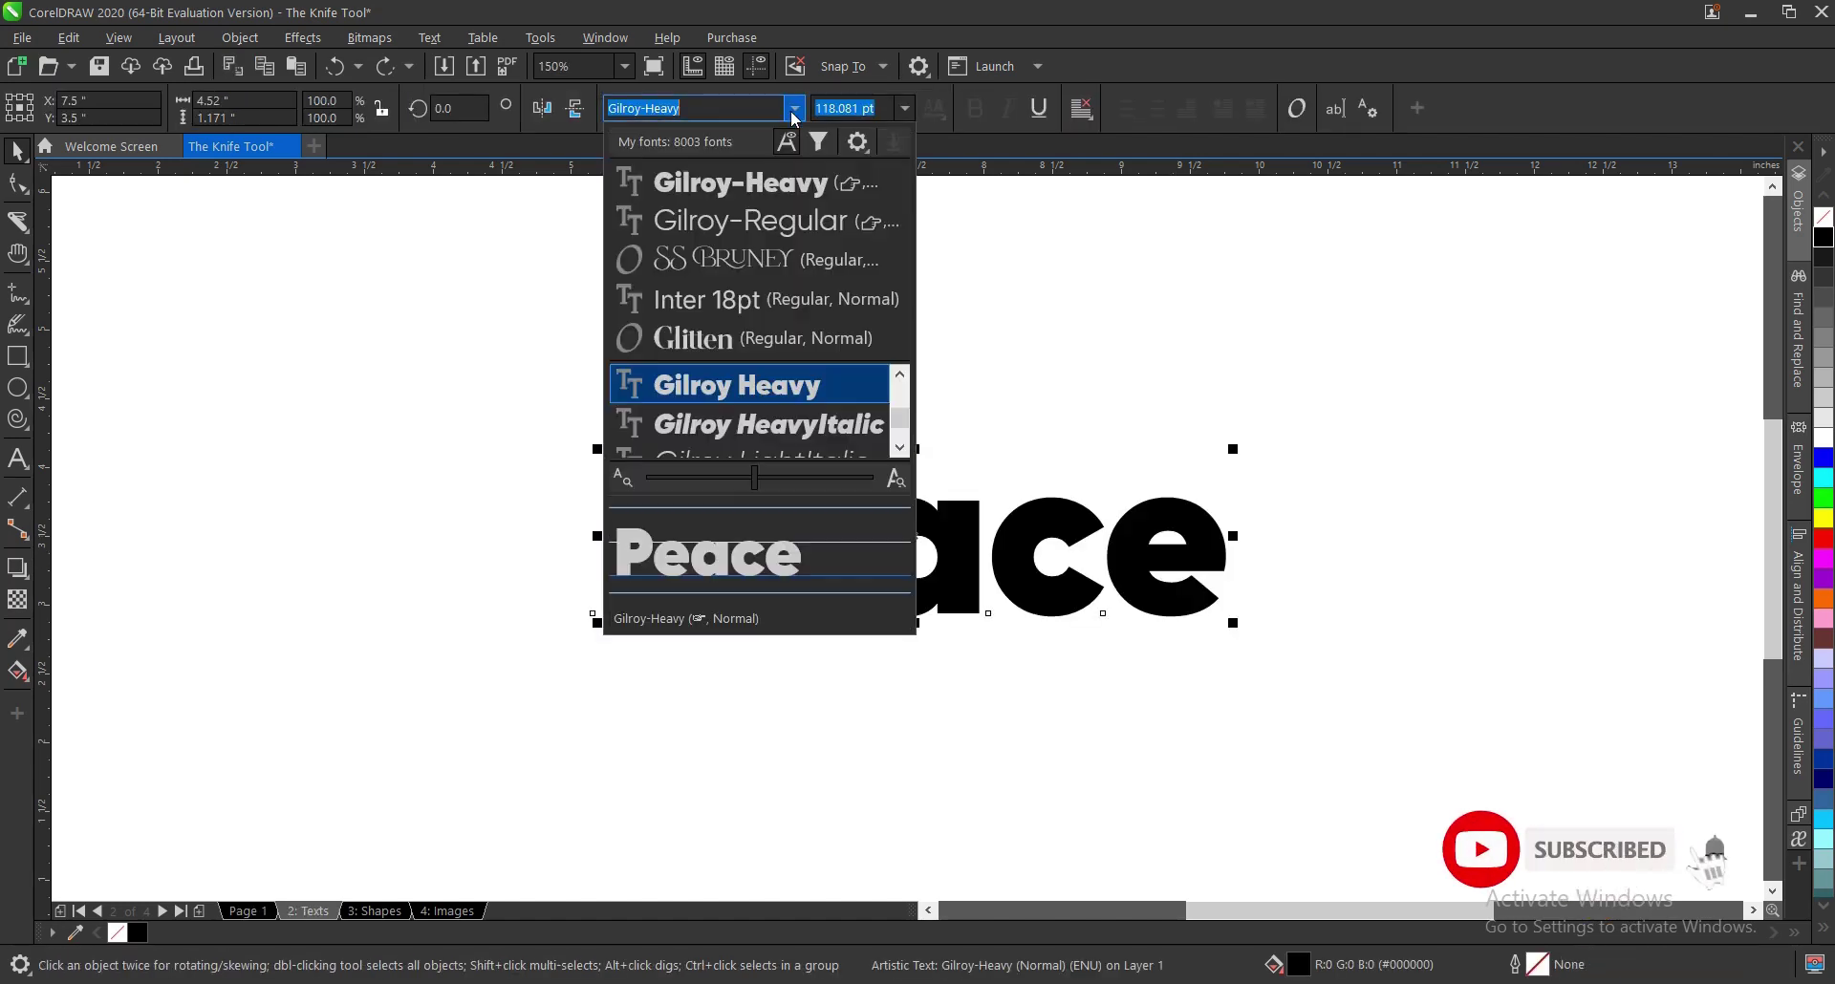
{"action": "left_click", "coordinate": [734, 227]}
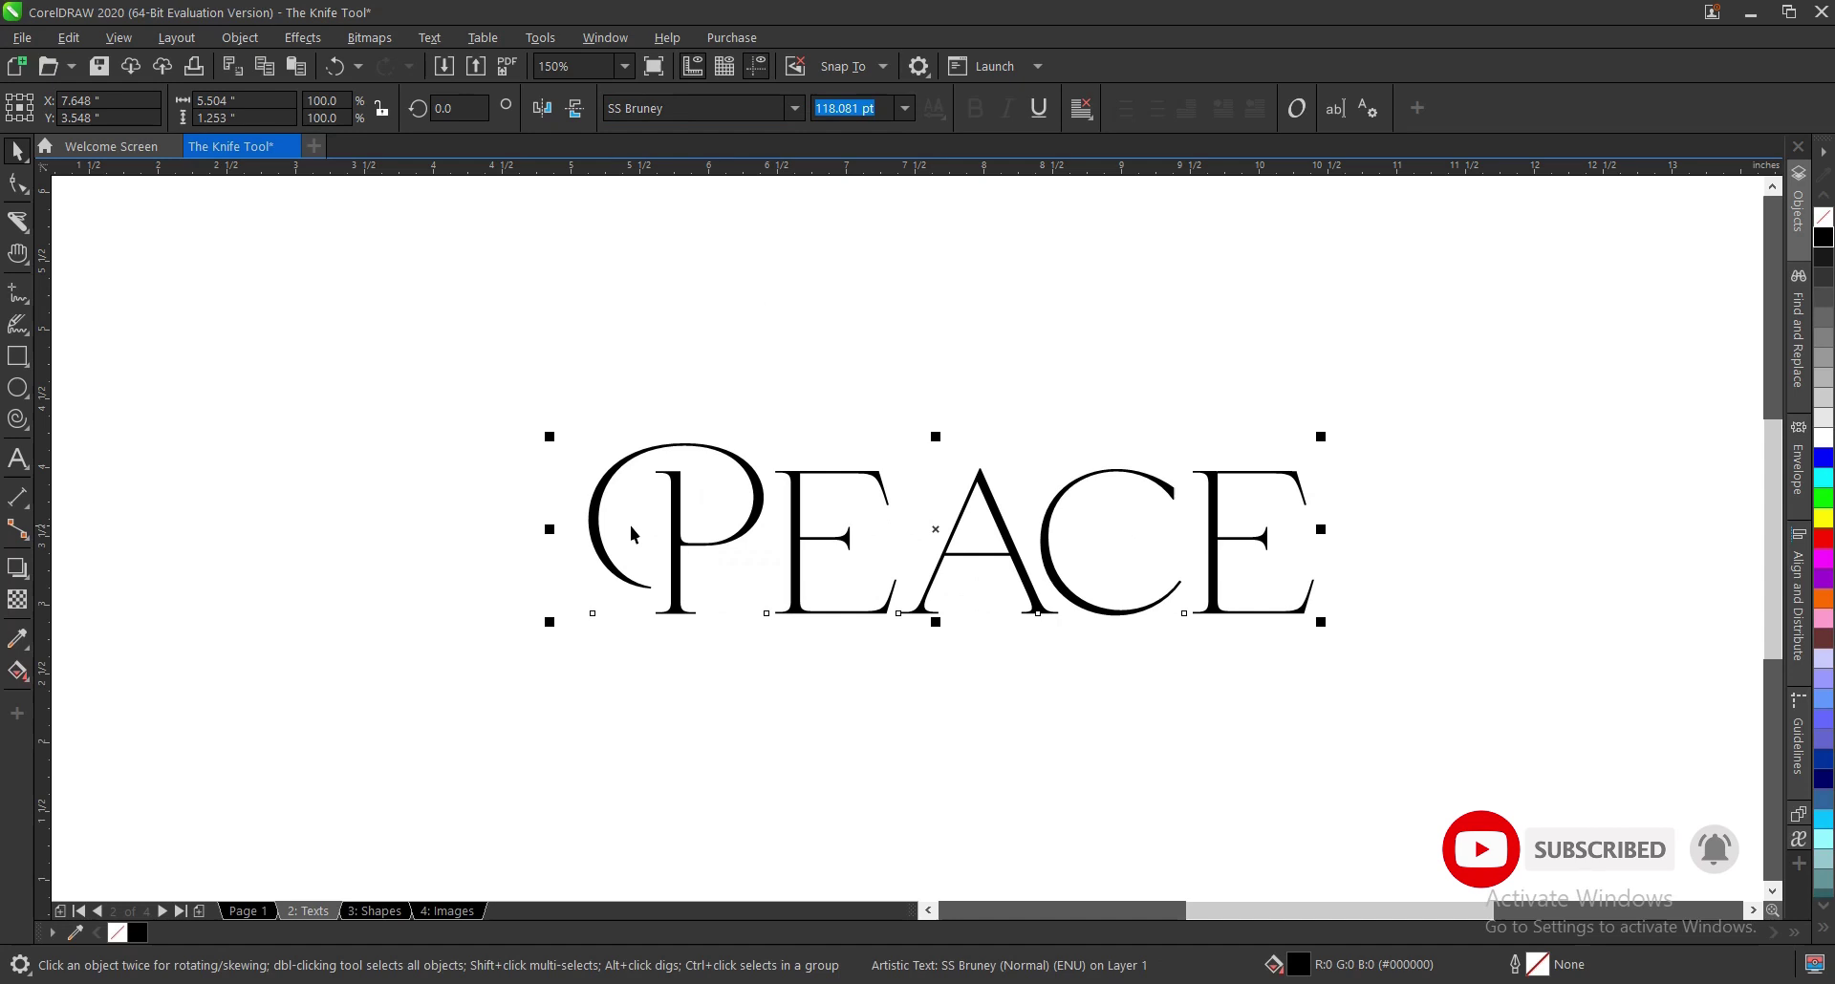
{"action": "scroll", "coordinate": [666, 504], "scroll_direction": "up", "scroll_amount": 2}
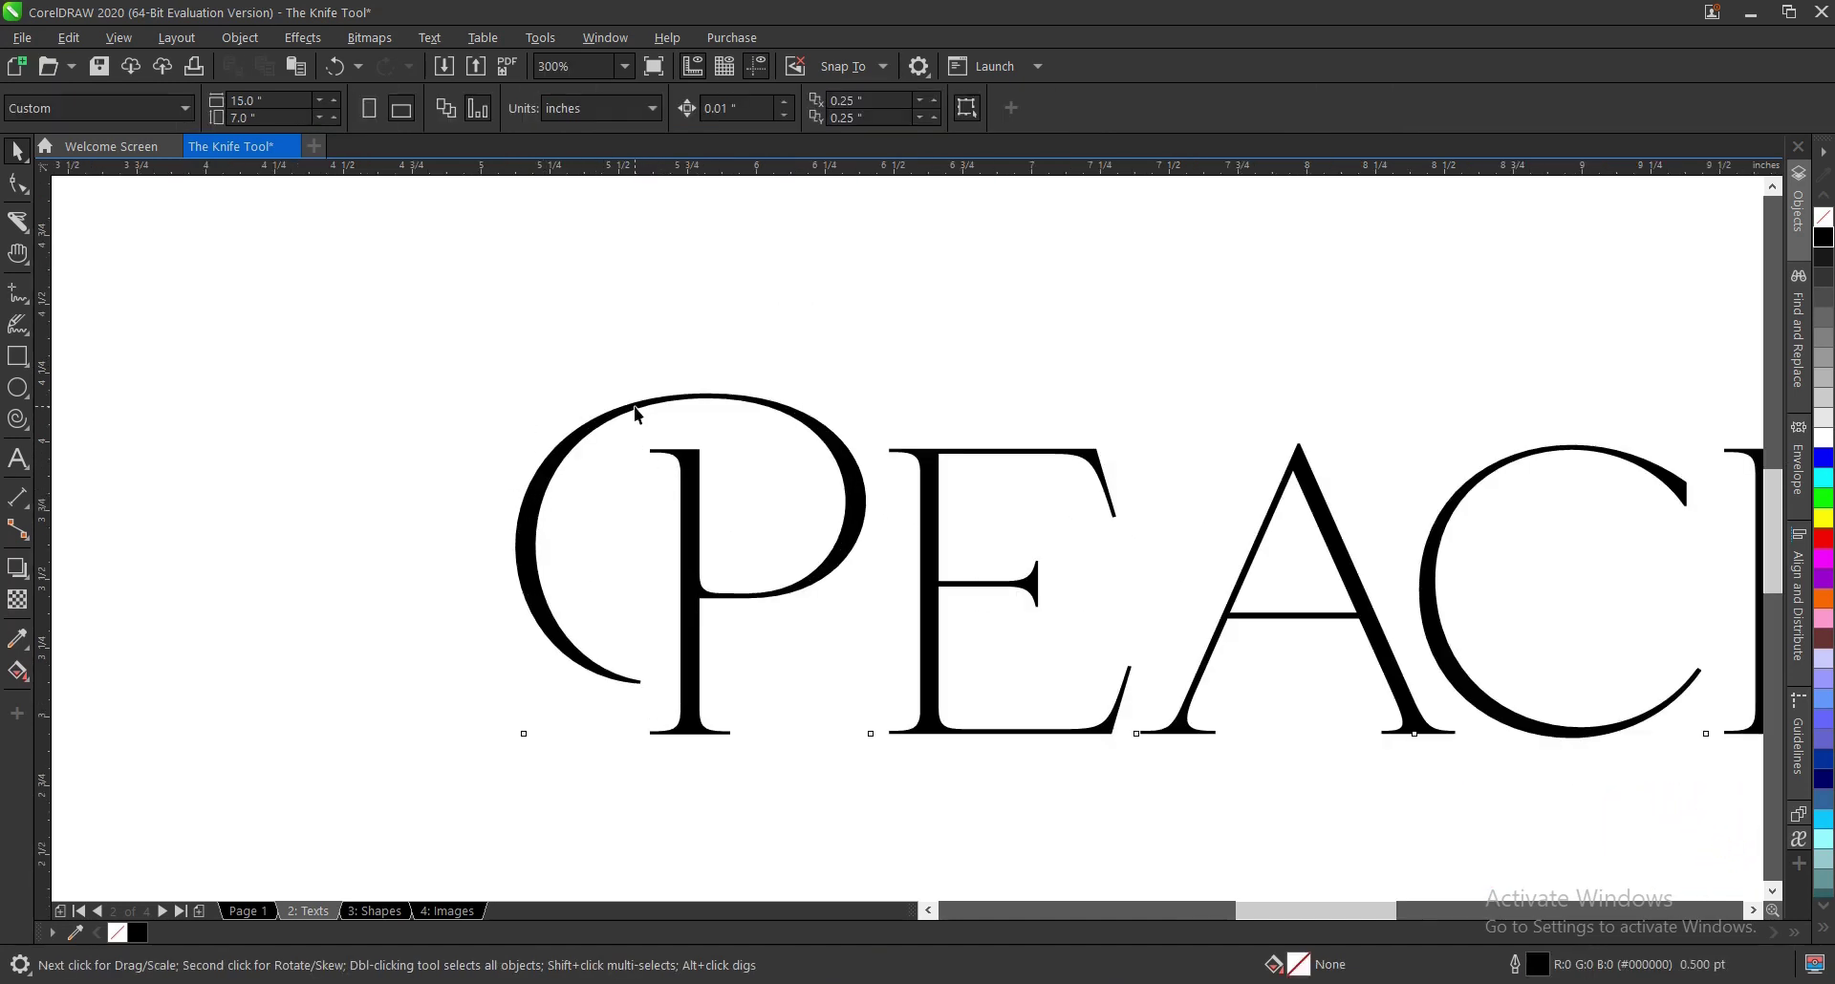
{"action": "left_click", "coordinate": [17, 222]}
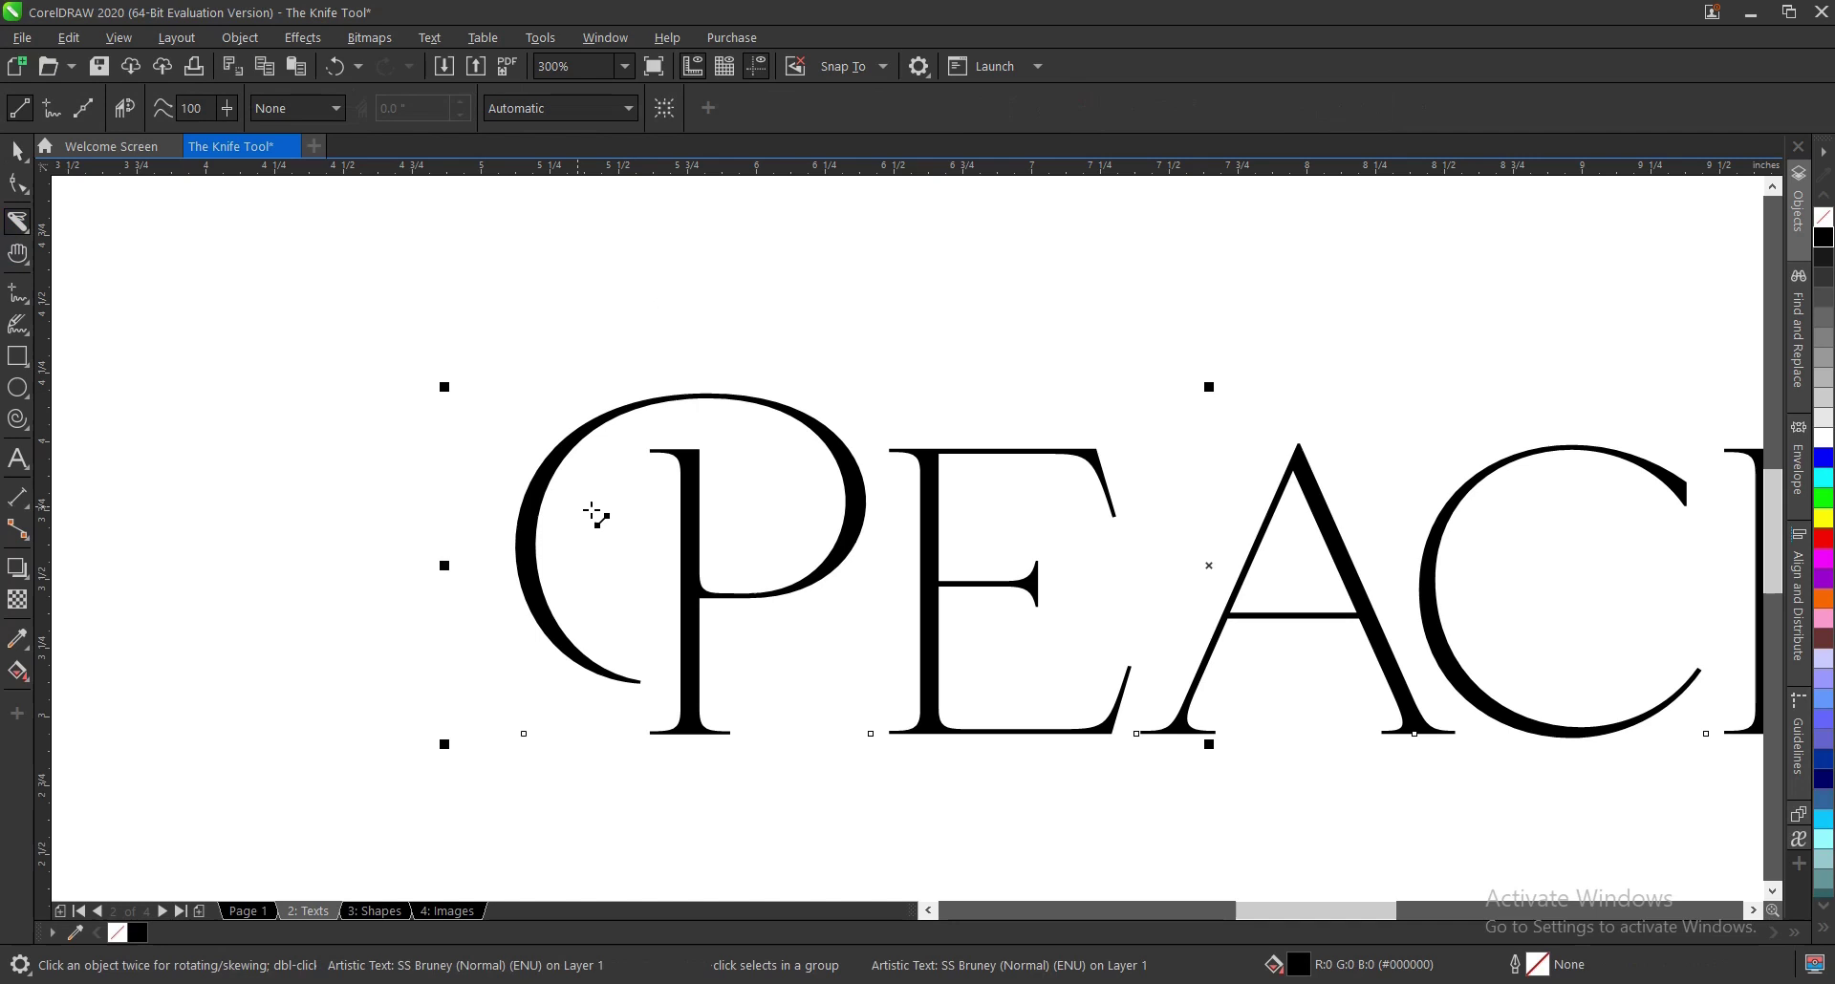
{"action": "left_click_drag", "start_coordinate": [626, 503], "coordinate": [627, 197]}
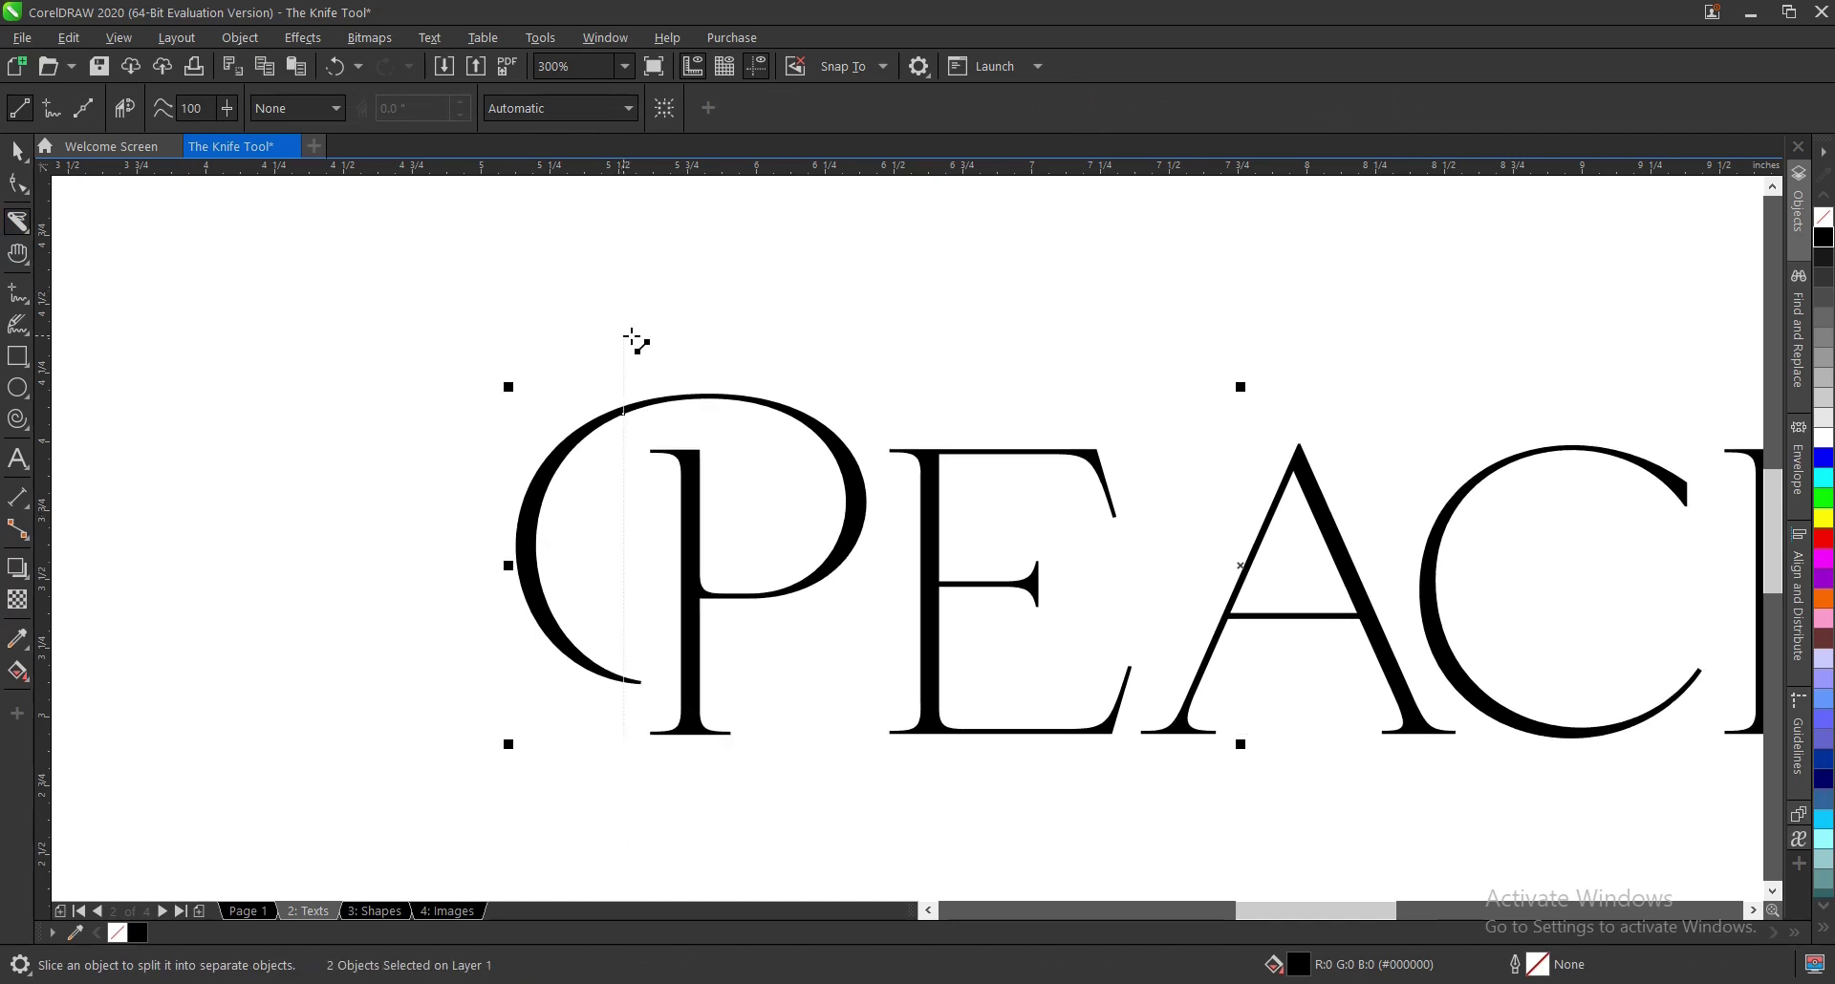
{"action": "key", "text": "space"}
{"action": "left_click", "coordinate": [549, 479]}
{"action": "left_click", "coordinate": [467, 409]}
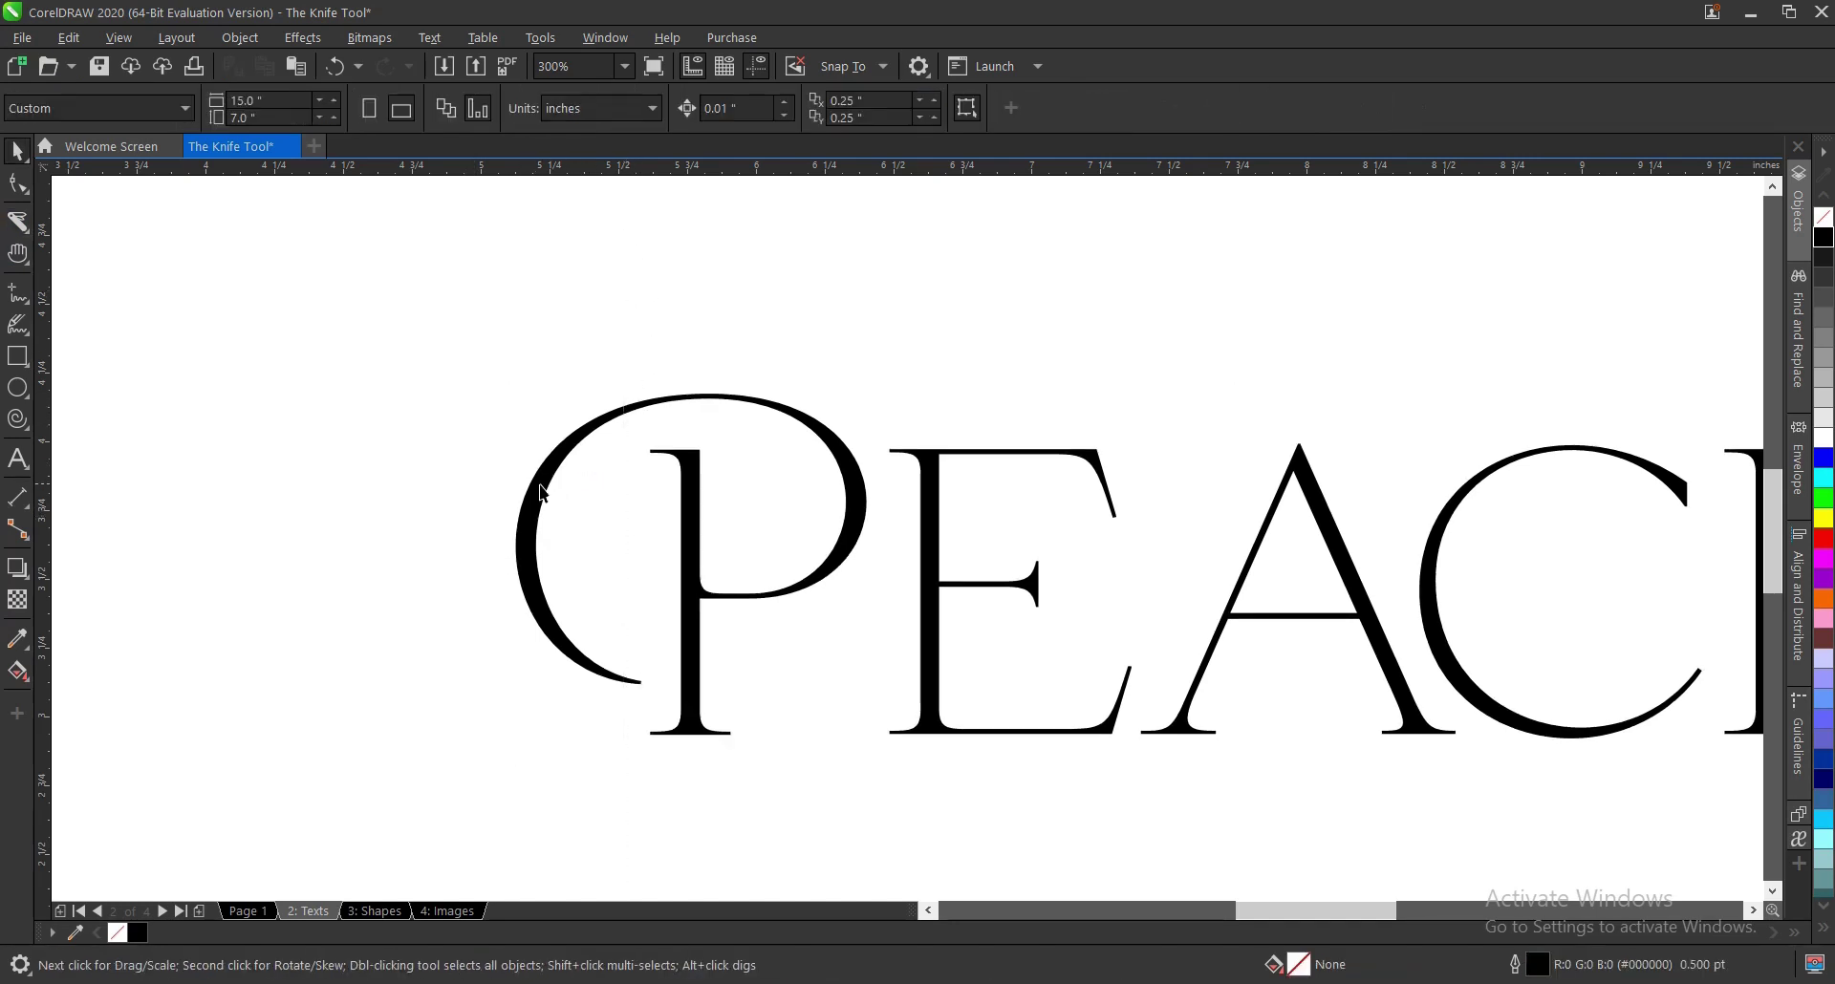
{"action": "left_click_drag", "start_coordinate": [549, 491], "coordinate": [468, 493]}
{"action": "key", "text": "ctrl+z"}
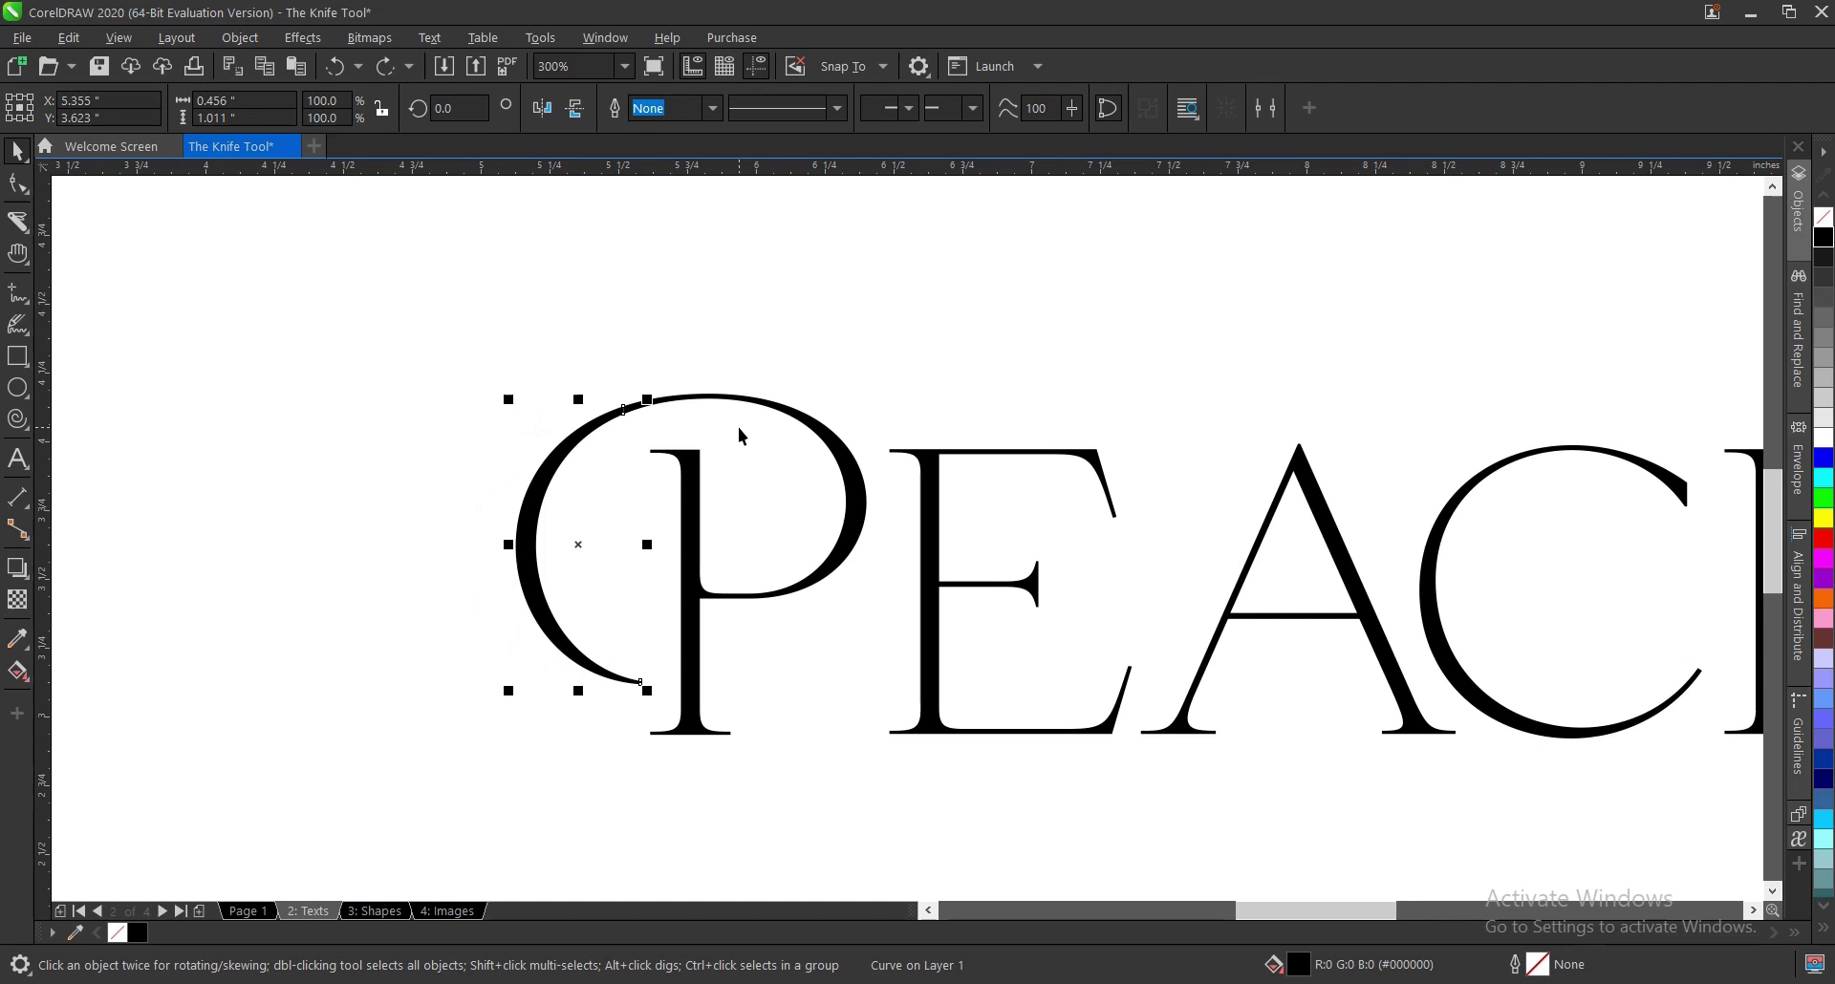
{"action": "key", "text": "ctrl+z"}
{"action": "left_click", "coordinate": [848, 353]}
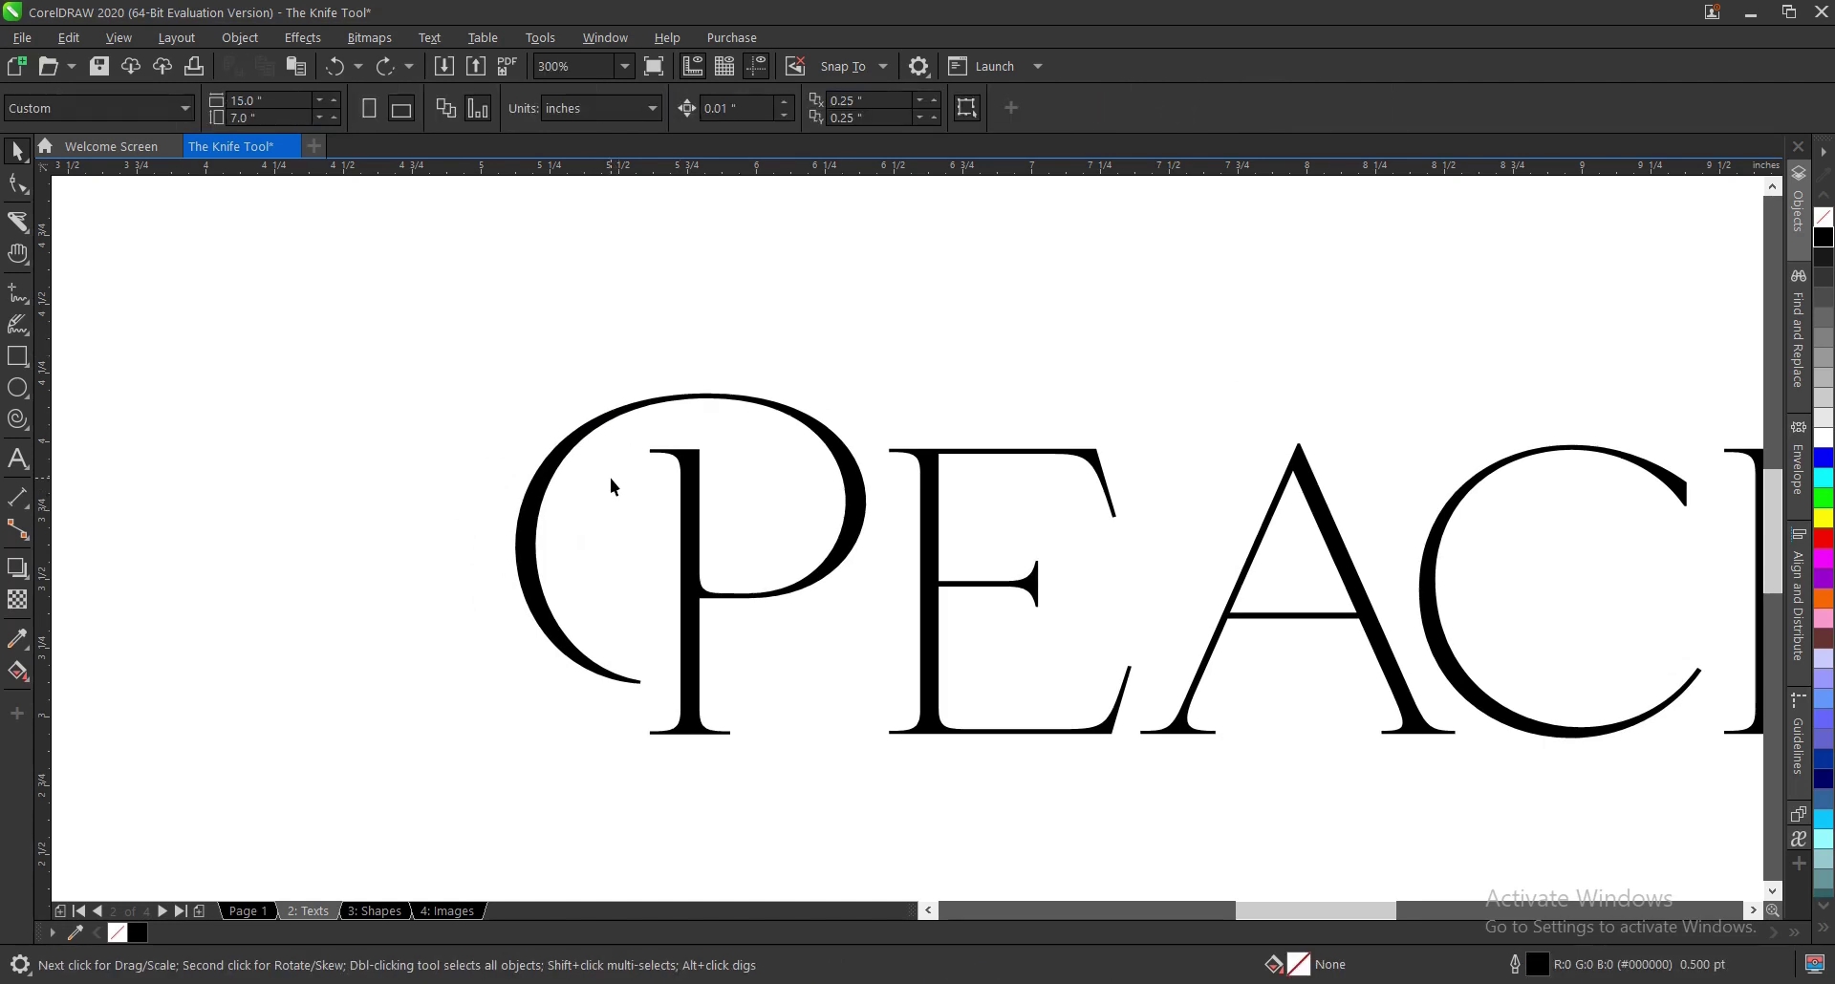
{"action": "key", "text": "k"}
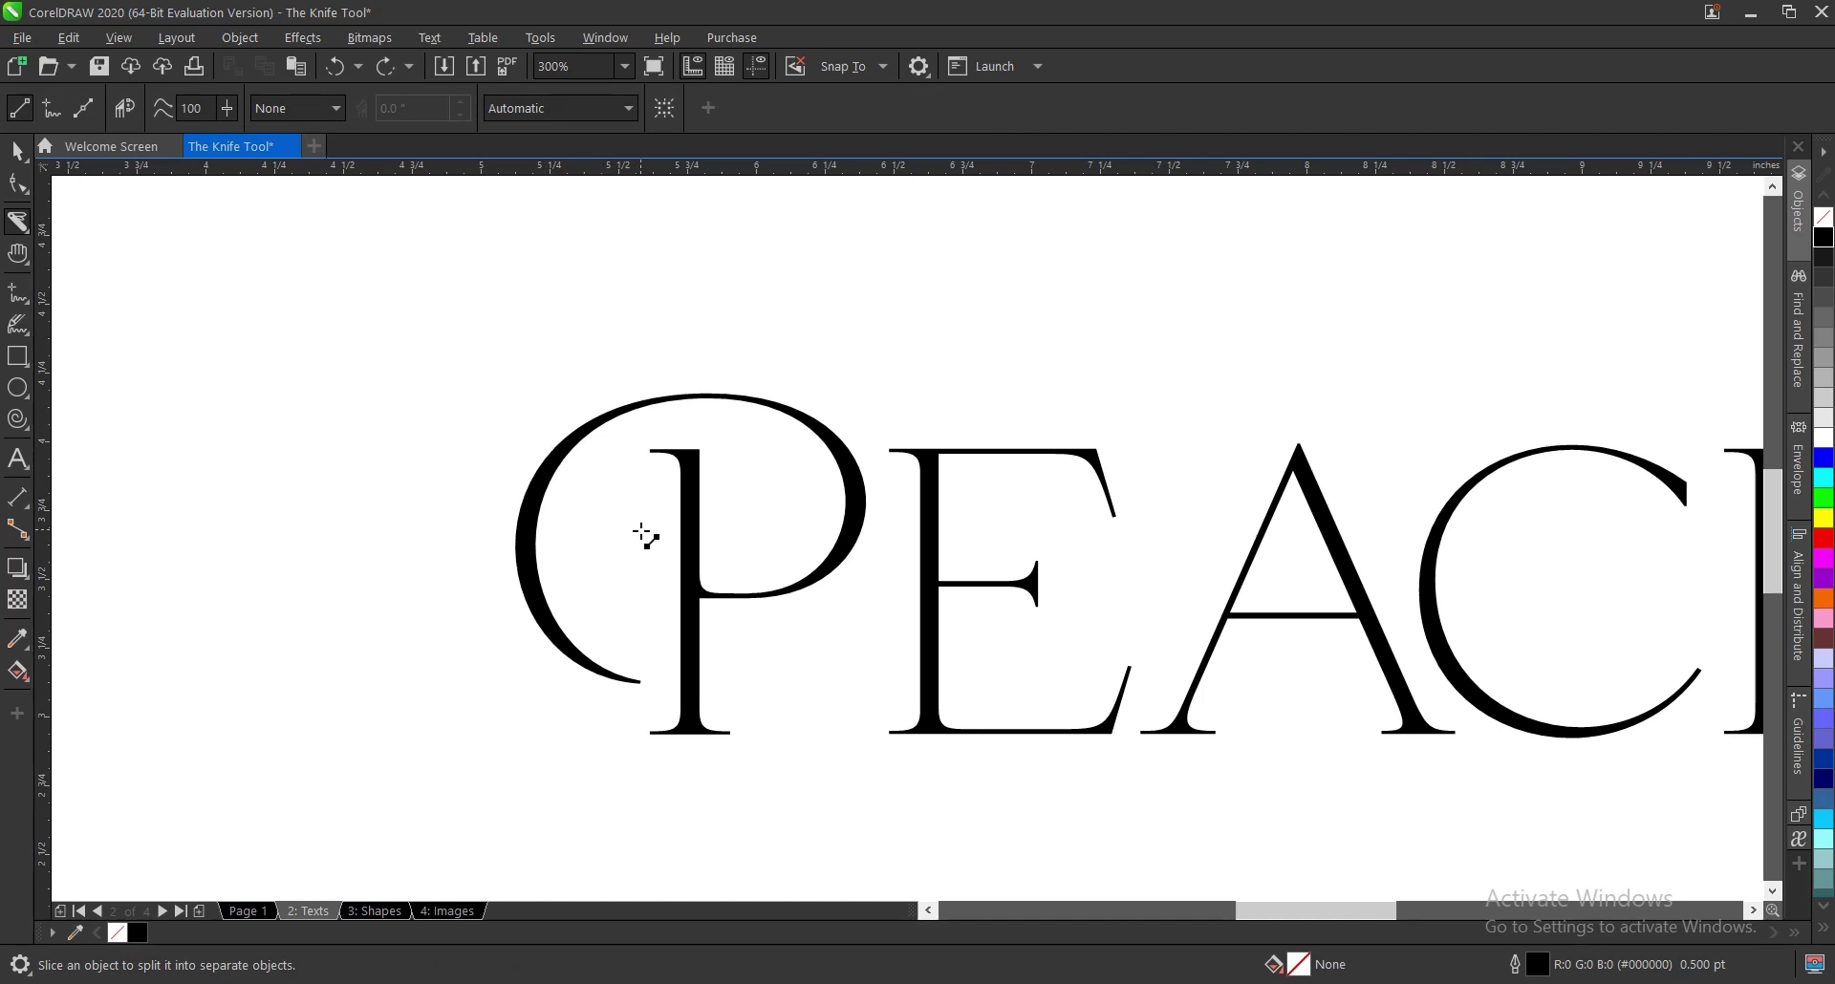
Step: Knife diagonally across the top of the C arc and pull the left C piece away from the P
{"action": "left_click_drag", "start_coordinate": [641, 578], "coordinate": [545, 350]}
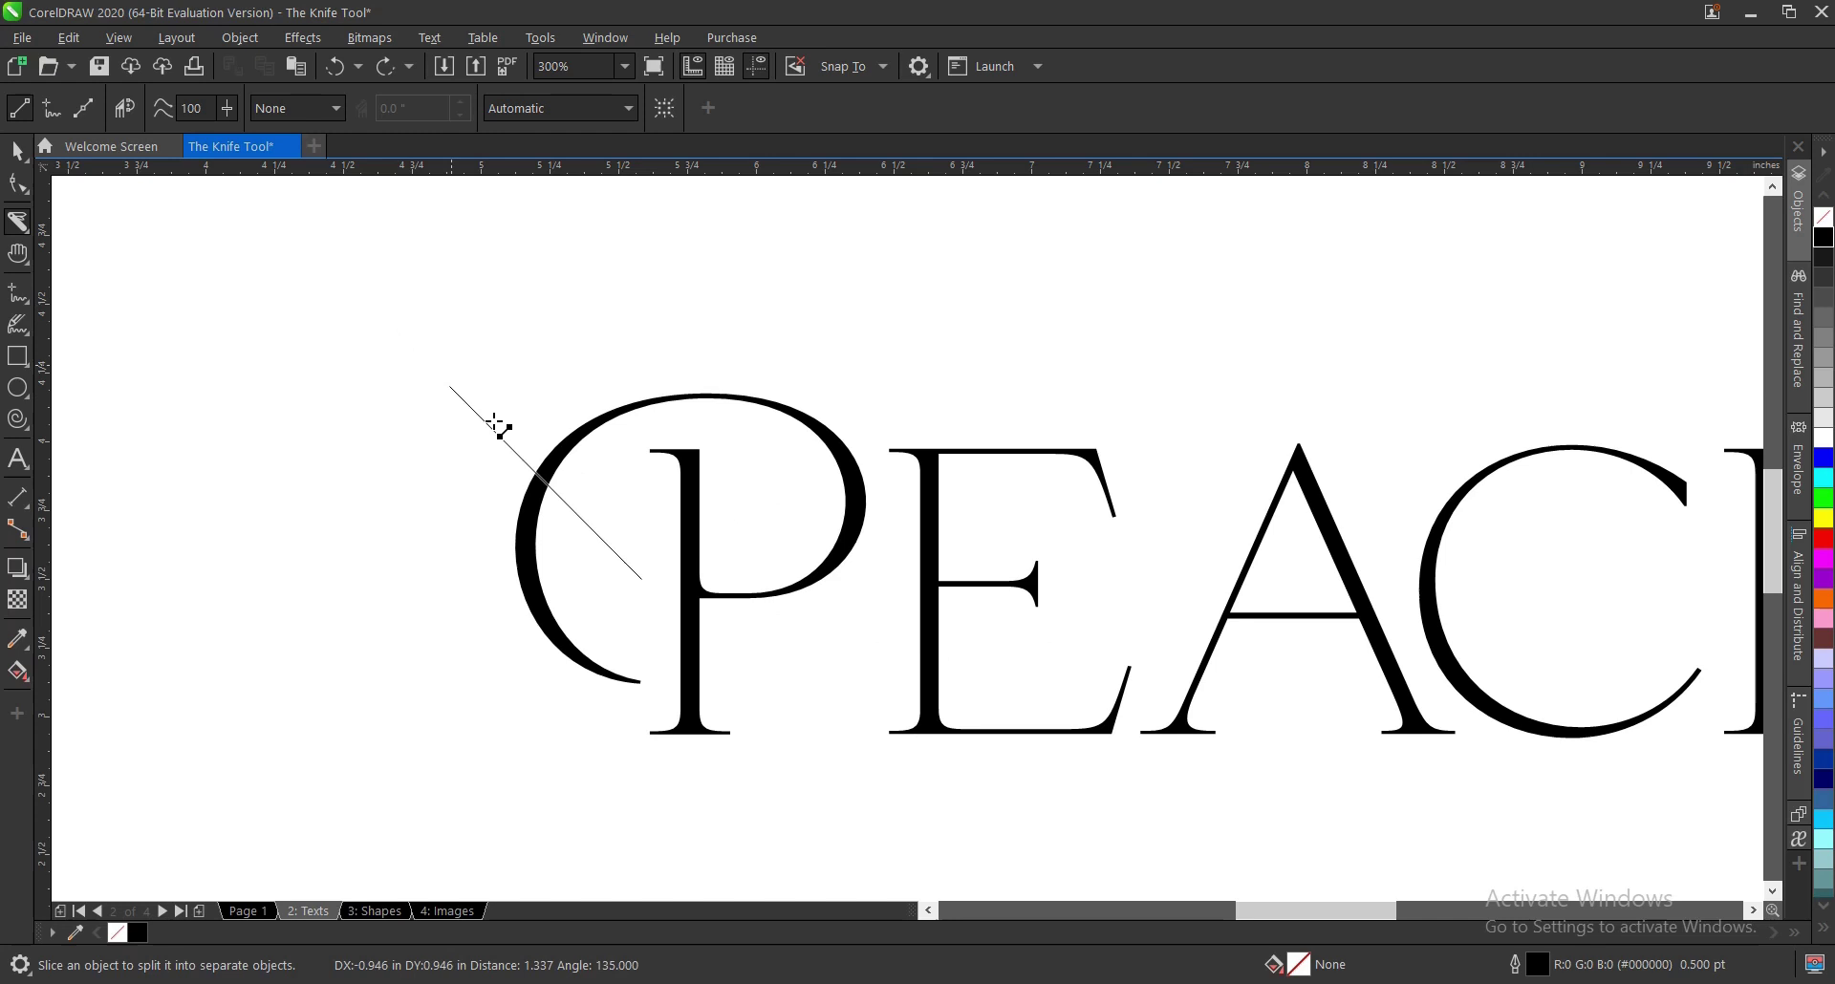
{"action": "key", "text": "Escape"}
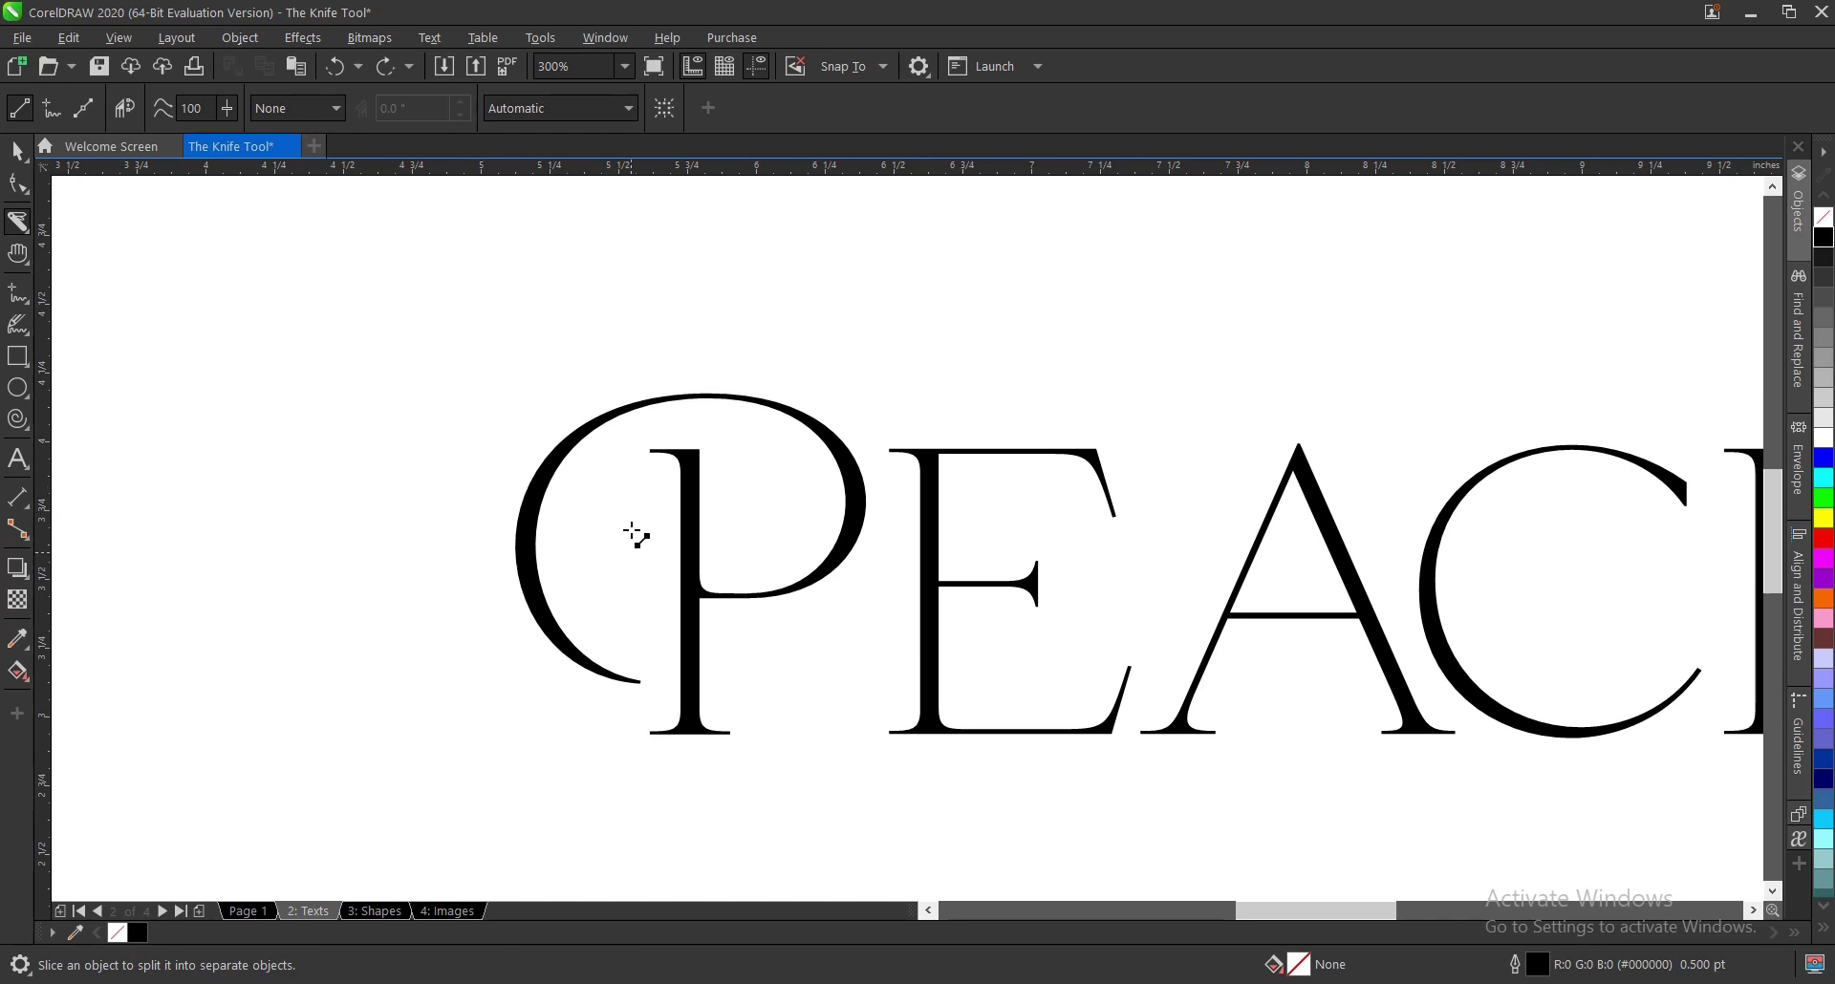
{"action": "left_click_drag", "start_coordinate": [635, 532], "coordinate": [639, 336]}
{"action": "key", "text": "space"}
{"action": "key", "text": "Escape"}
{"action": "left_click_drag", "start_coordinate": [520, 461], "coordinate": [394, 472]}
Step: Restore the C piece, cut the top off the P's stem, and move that piece up-left of the word
{"action": "scroll", "coordinate": [621, 420], "scroll_direction": "down", "scroll_amount": 2}
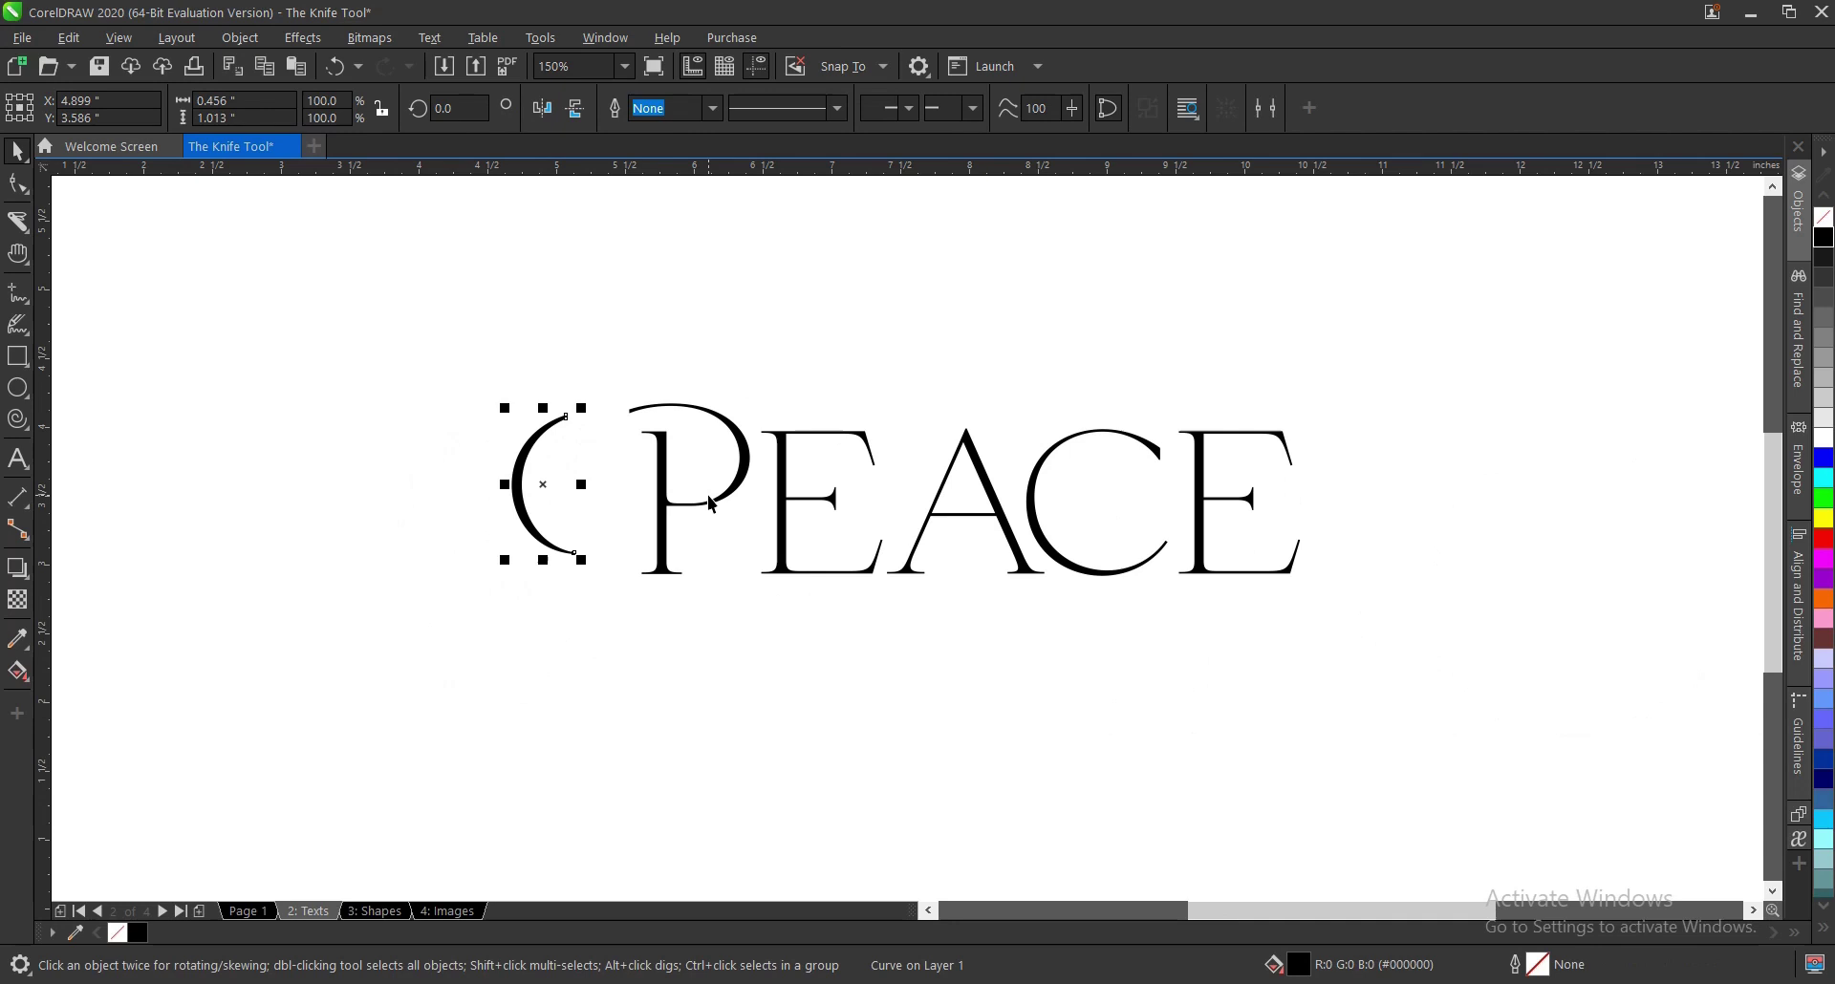
{"action": "key", "text": "ctrl+z"}
{"action": "key", "text": "space"}
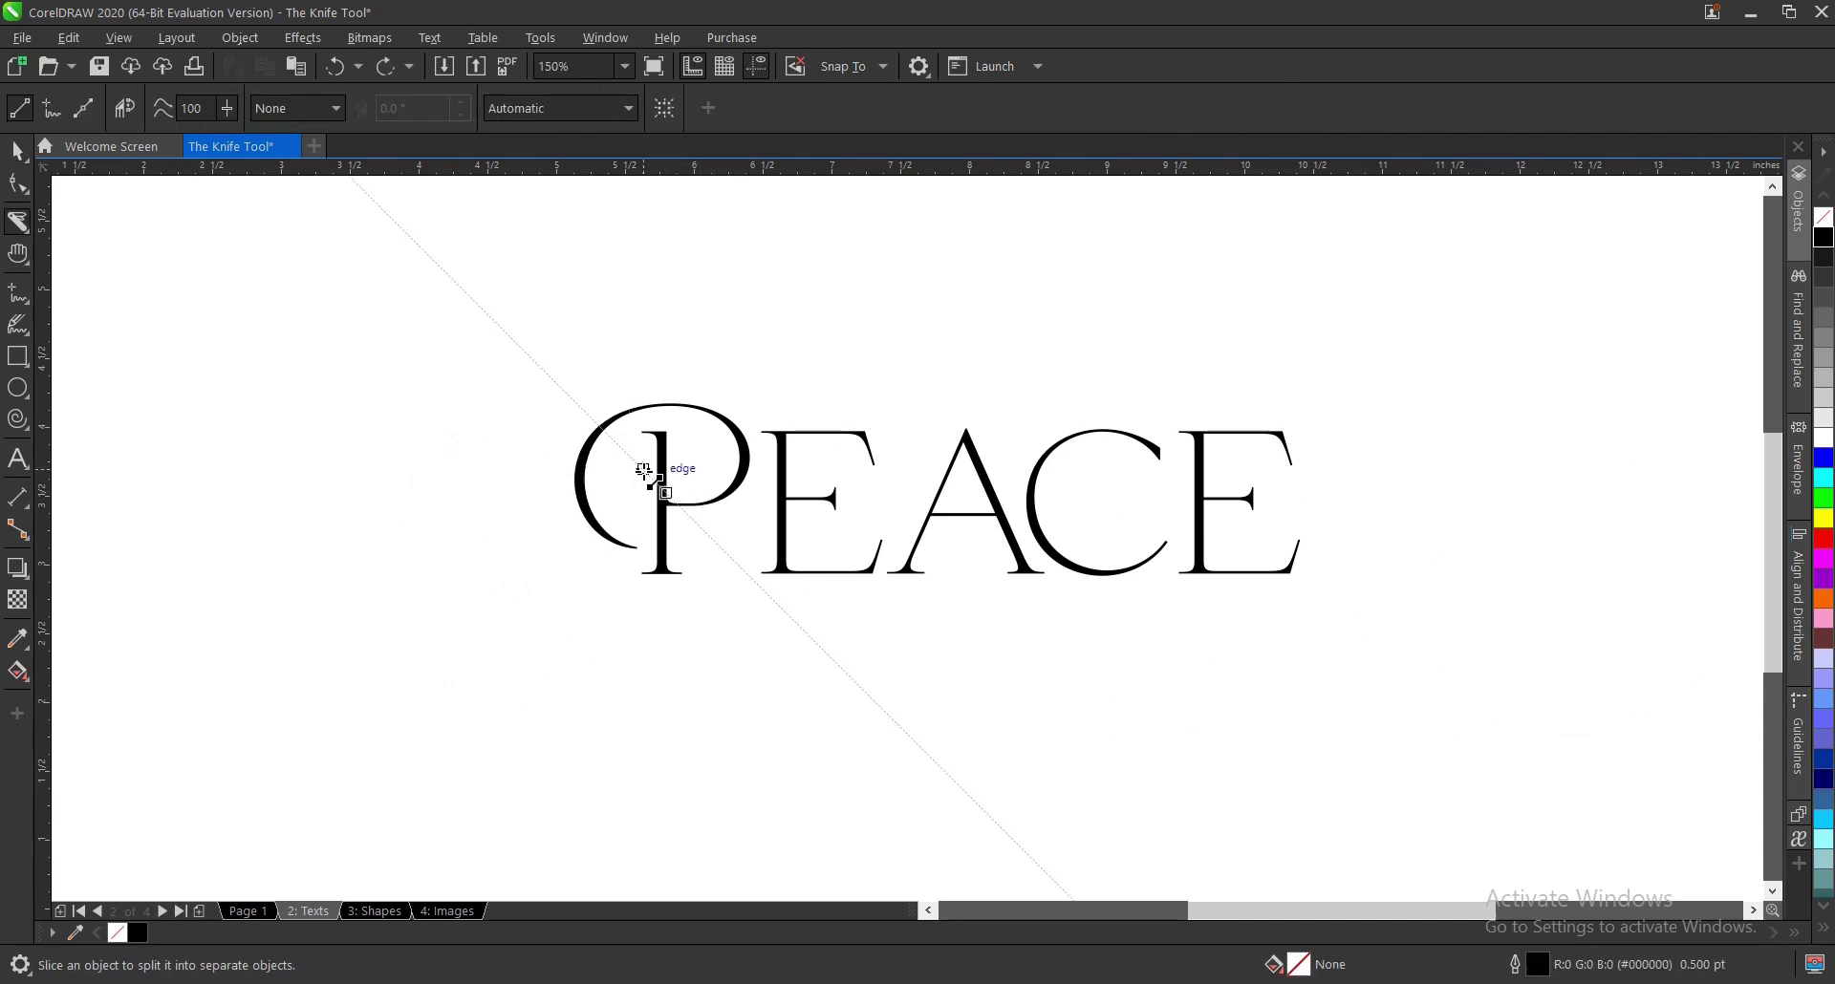
{"action": "left_click", "coordinate": [646, 473]}
{"action": "key", "text": "space"}
{"action": "key", "text": "Escape"}
{"action": "left_click", "coordinate": [651, 443]}
{"action": "left_click_drag", "start_coordinate": [651, 442], "coordinate": [535, 392]}
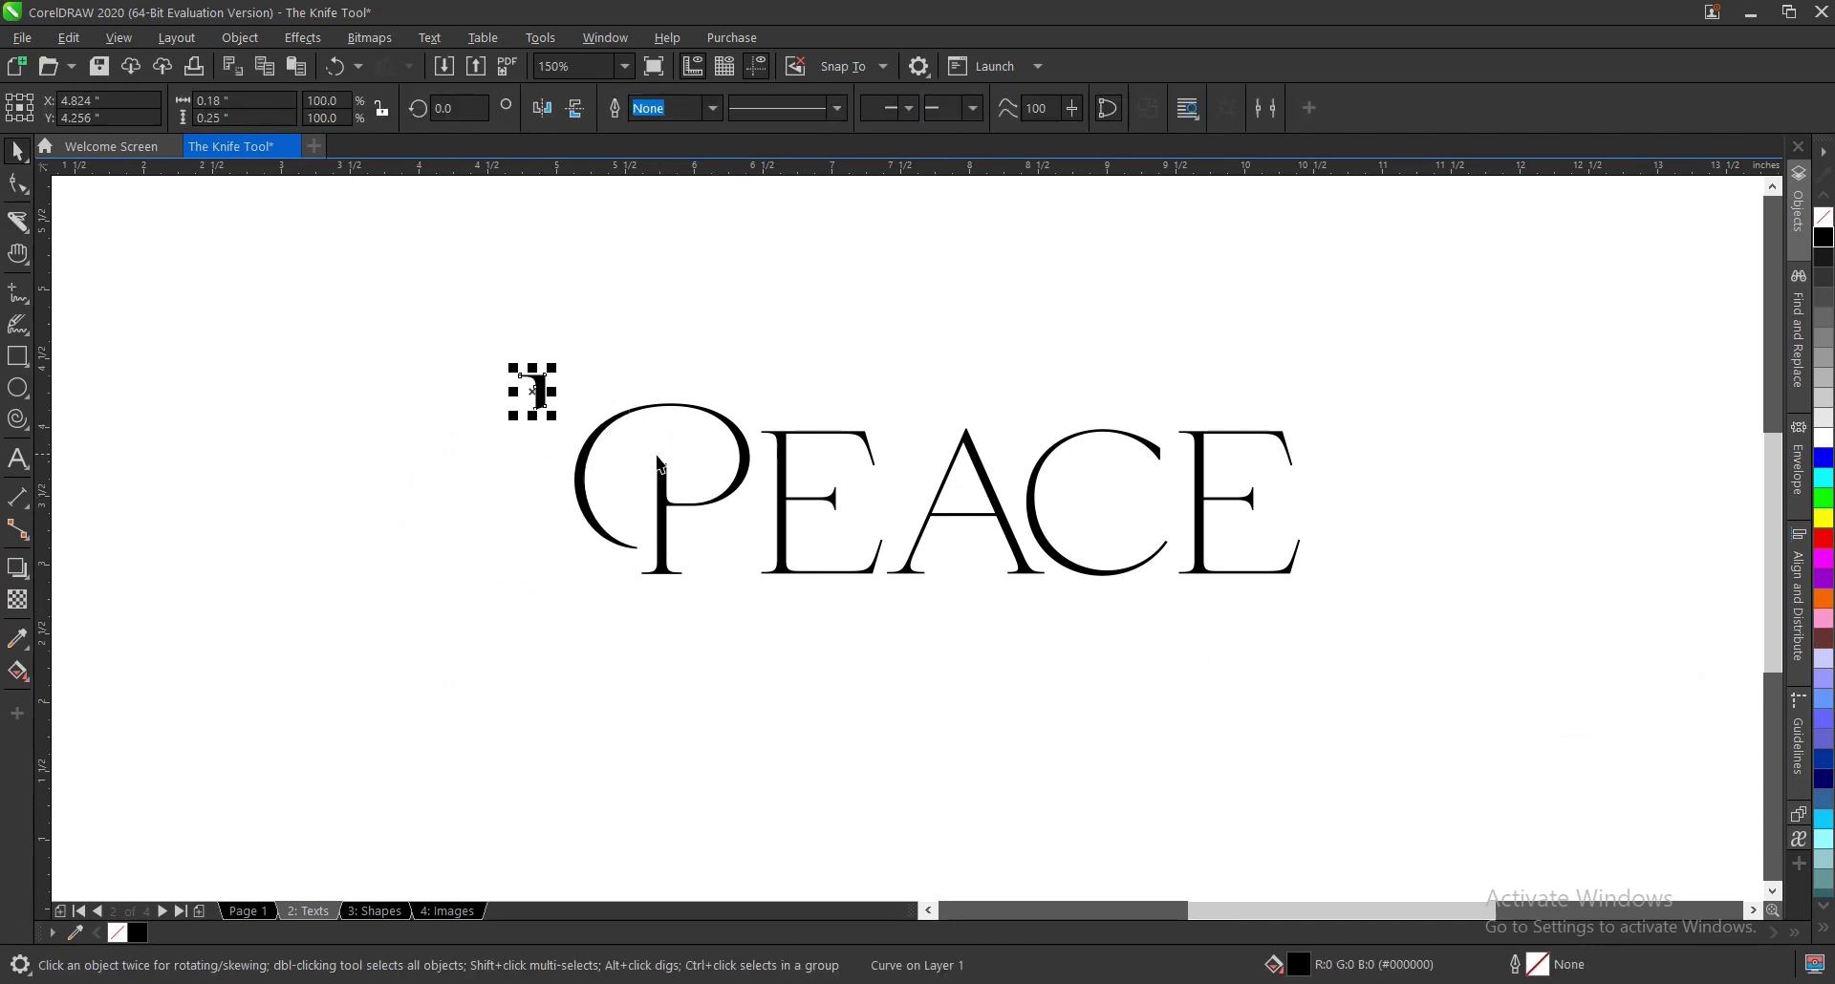
{"action": "scroll", "coordinate": [657, 445], "scroll_direction": "up", "scroll_amount": 2}
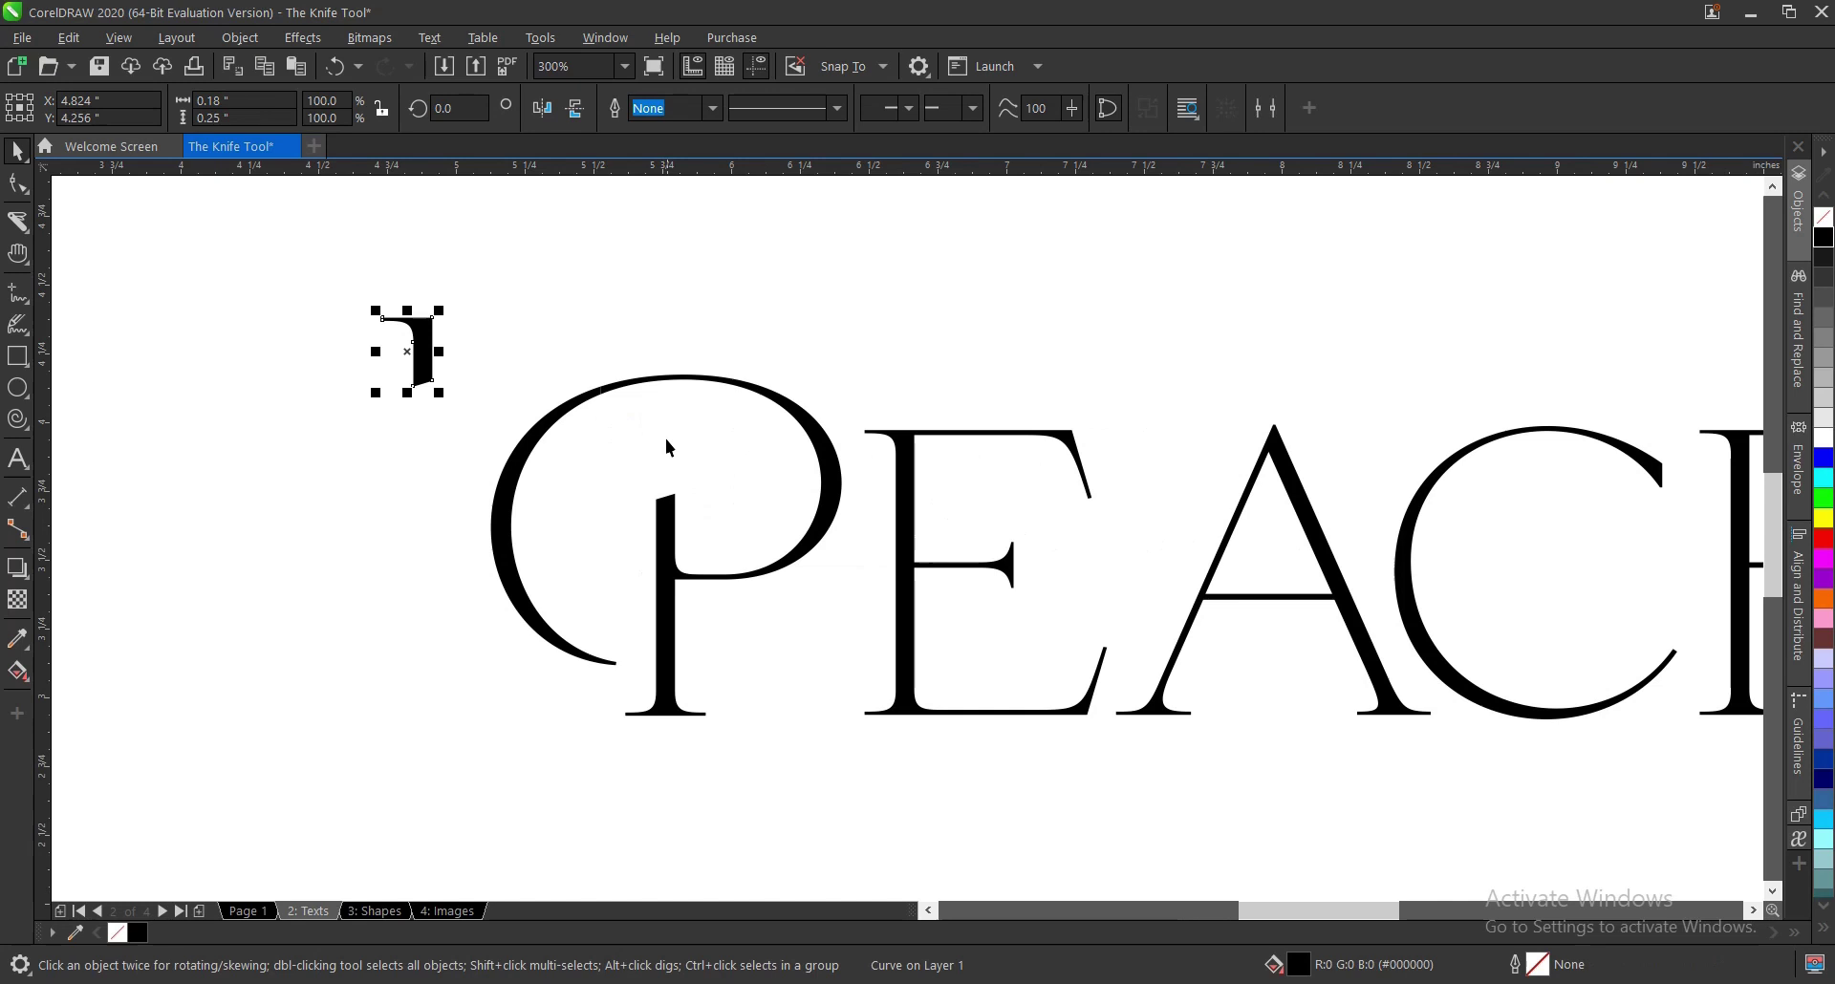
{"action": "left_click", "coordinate": [743, 352]}
{"action": "scroll", "coordinate": [388, 585], "scroll_direction": "down", "scroll_amount": 2}
Step: Slice PEACE horizontally in two, test-lift the upper half, then undo the move
{"action": "key", "text": "space"}
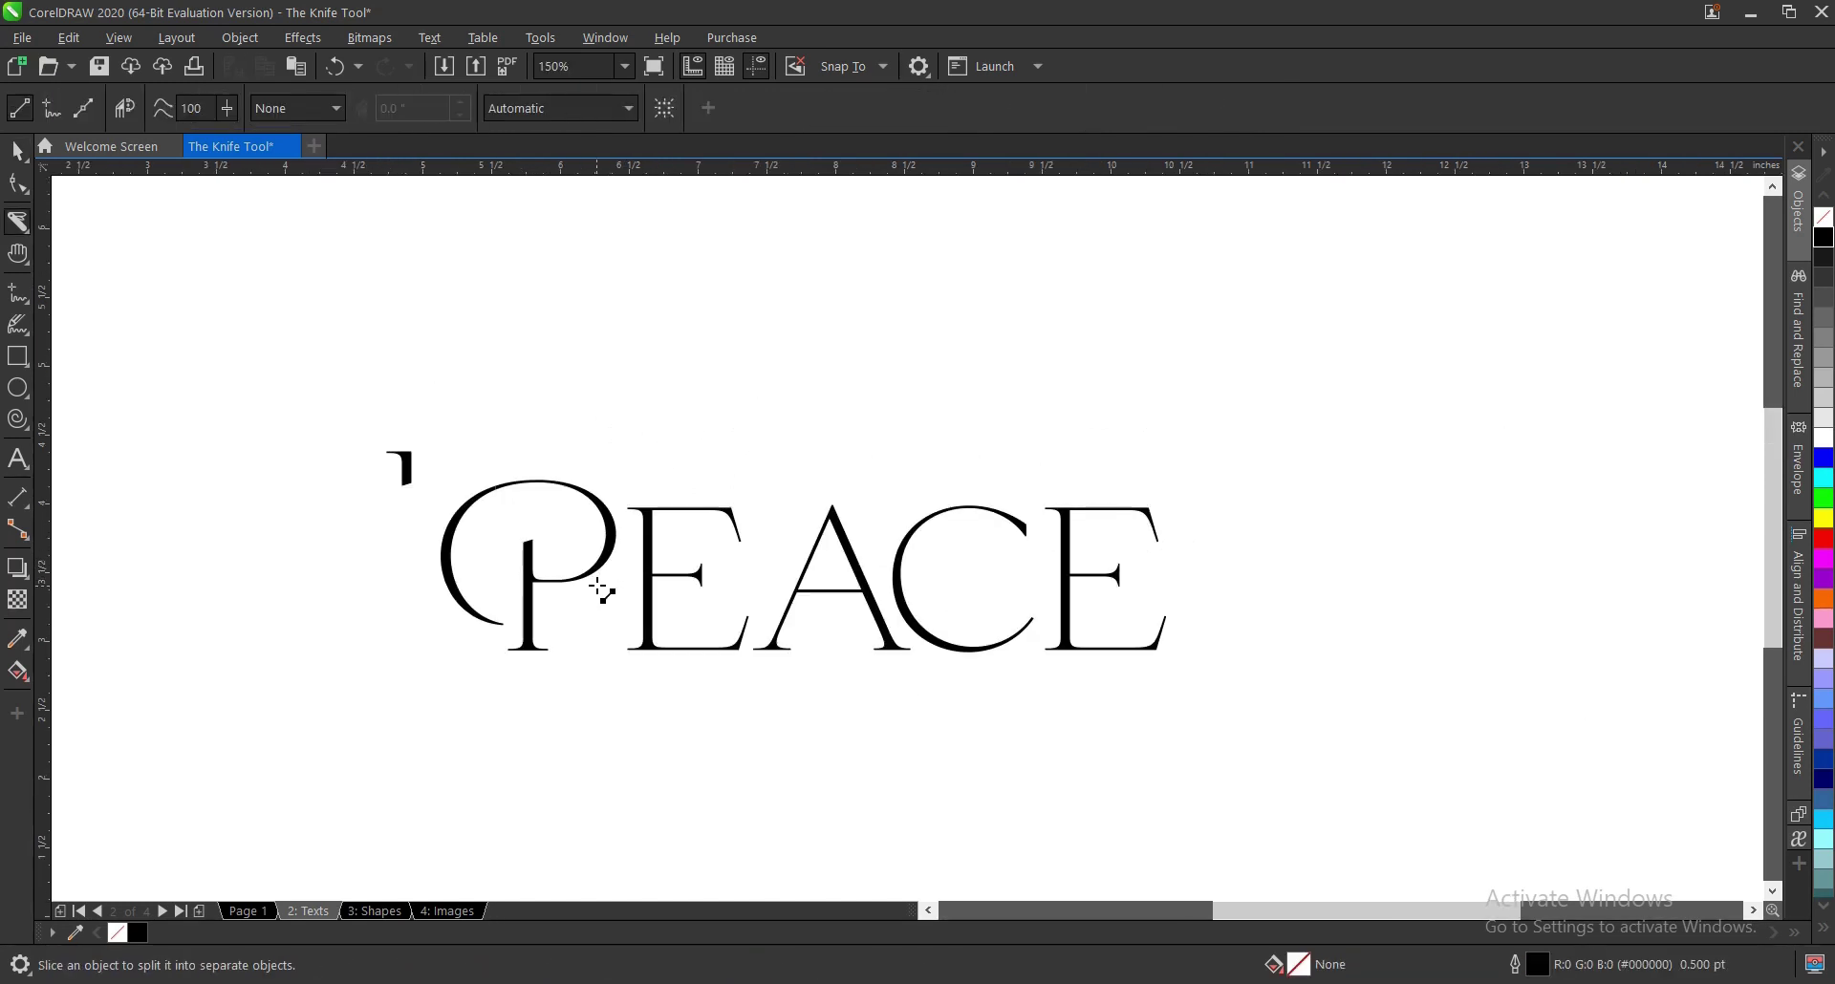
{"action": "mouse_move", "coordinate": [601, 584]}
{"action": "left_mouse_down"}
{"action": "mouse_move", "coordinate": [1479, 426]}
{"action": "mouse_move", "coordinate": [1490, 505]}
{"action": "left_mouse_up"}
{"action": "key", "text": "space"}
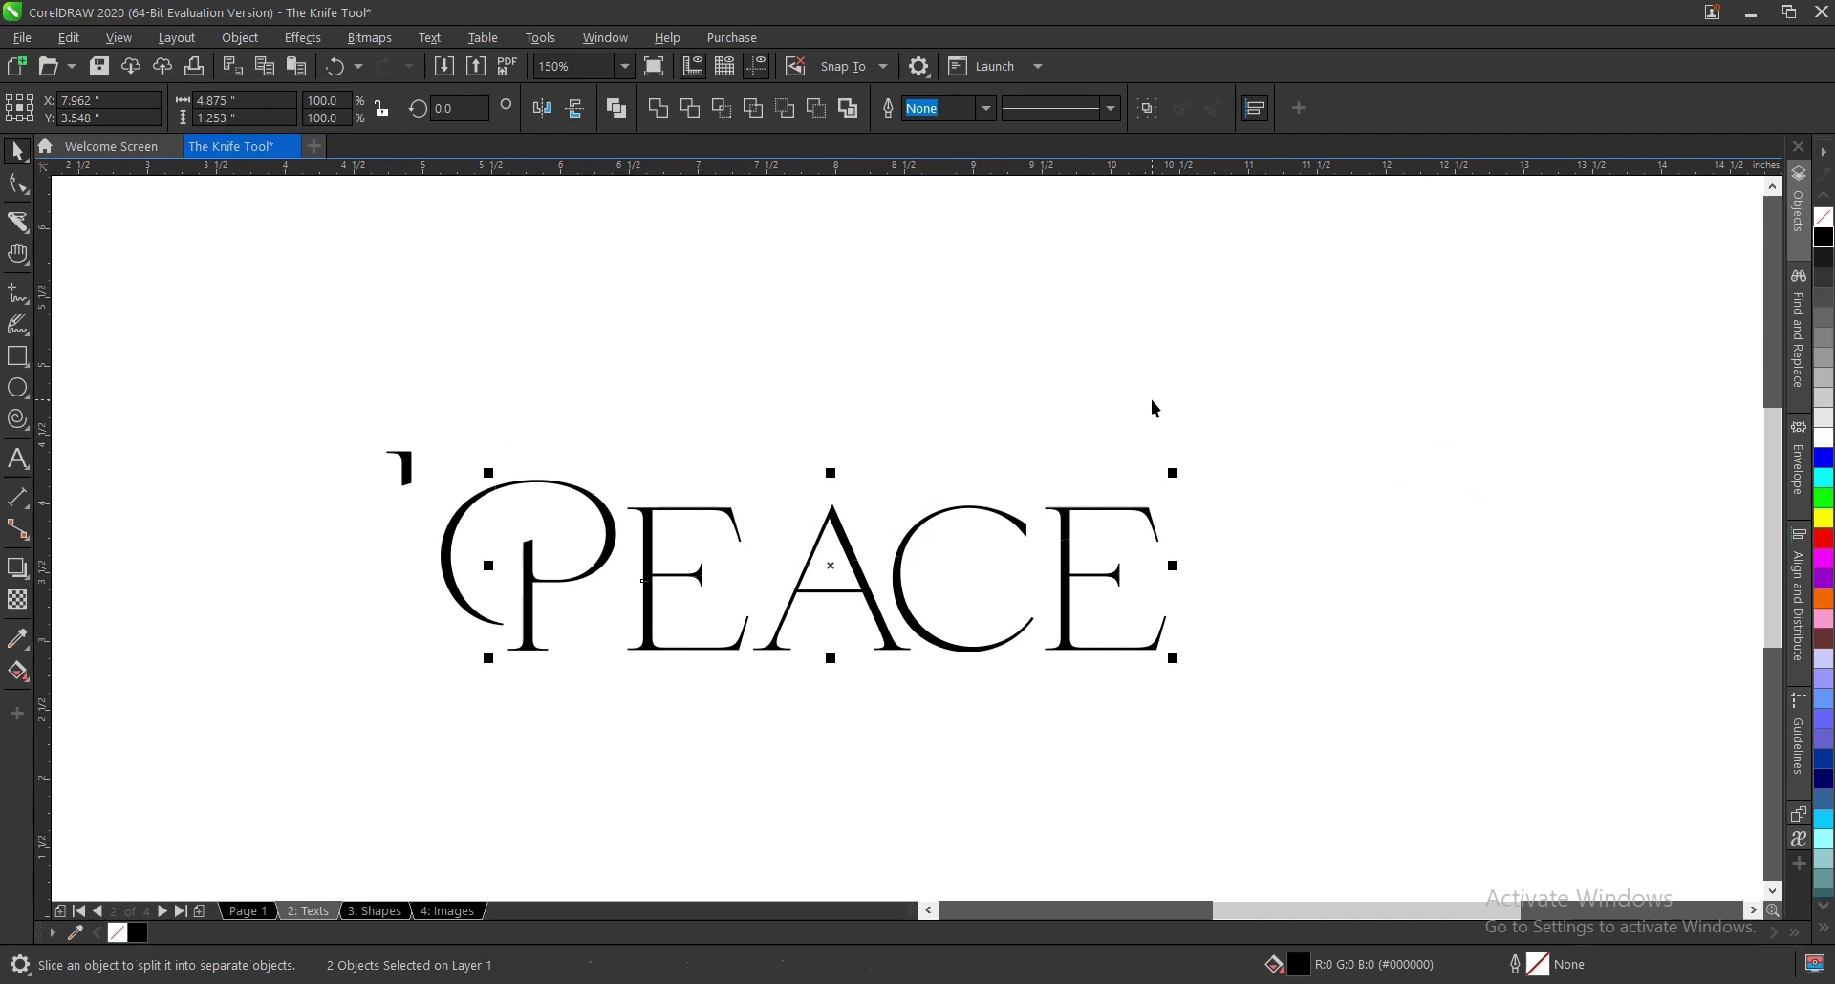
{"action": "left_click", "coordinate": [962, 505]}
{"action": "scroll", "coordinate": [895, 585], "scroll_direction": "up", "scroll_amount": 2}
{"action": "scroll", "coordinate": [896, 585], "scroll_direction": "up", "scroll_amount": 2}
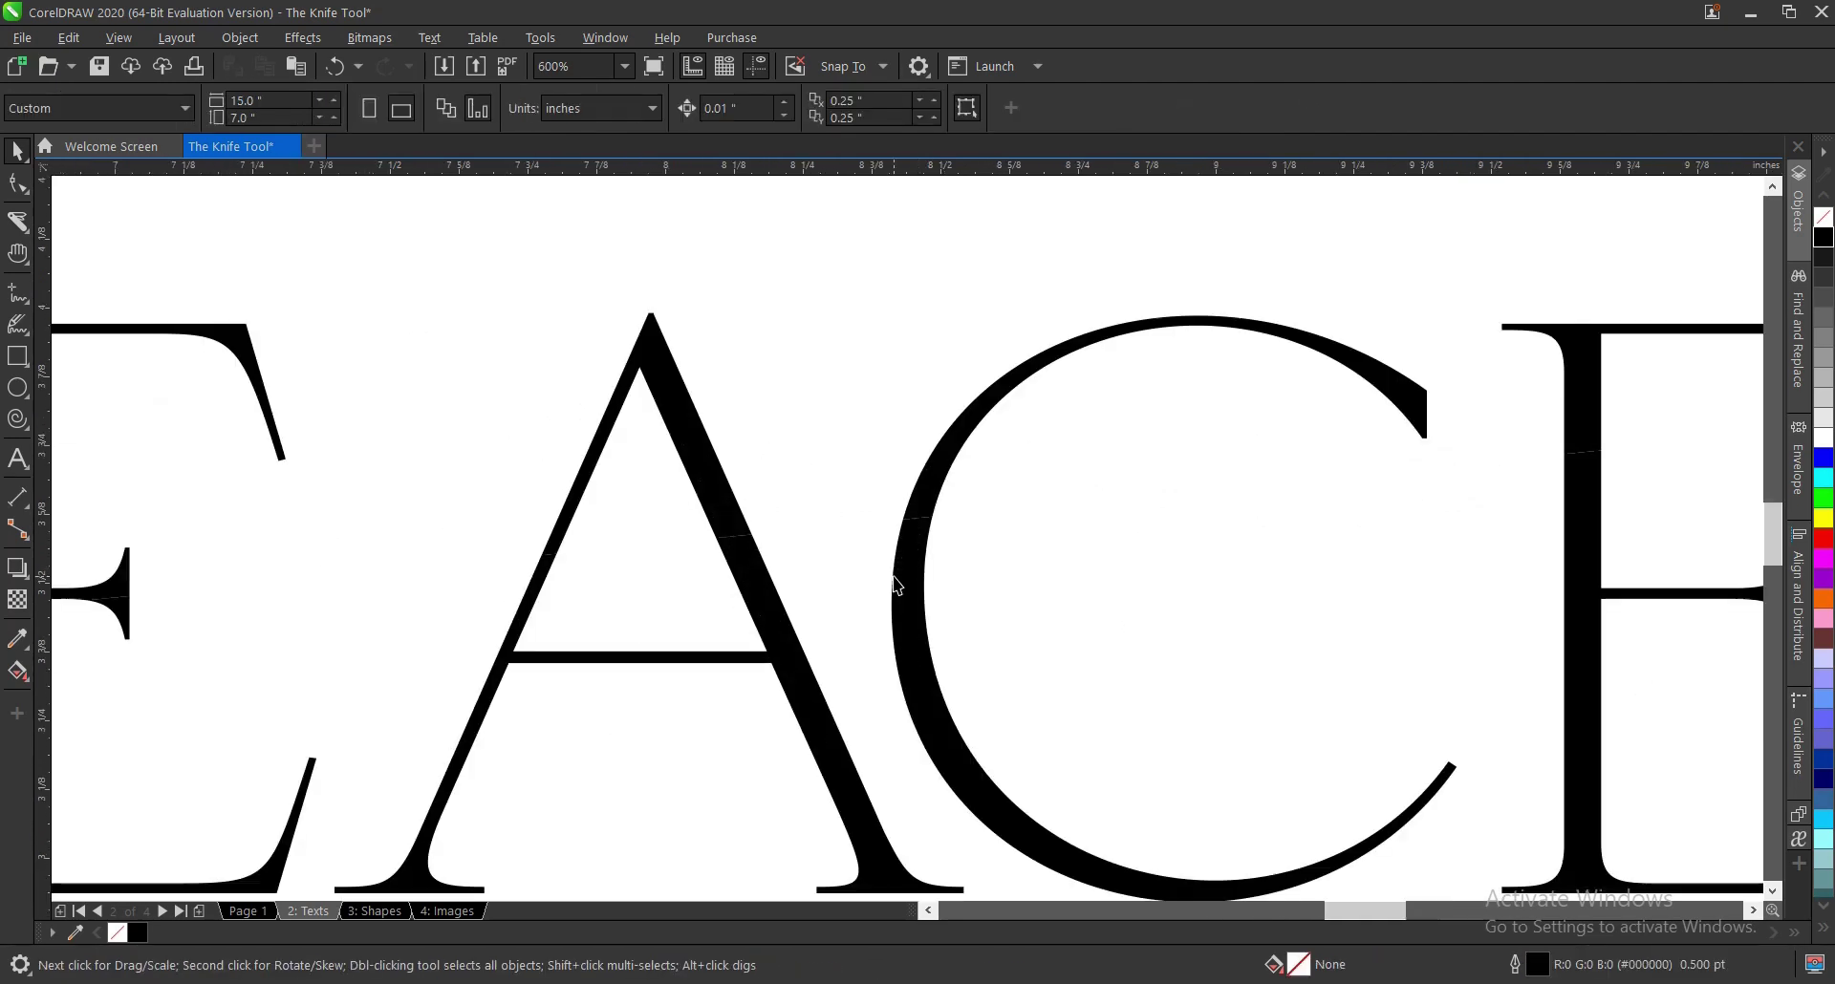
{"action": "scroll", "coordinate": [898, 585], "scroll_direction": "down", "scroll_amount": 2}
{"action": "left_click", "coordinate": [960, 510]}
{"action": "left_click_drag", "start_coordinate": [960, 511], "coordinate": [981, 459]}
{"action": "key", "text": "ctrl+z"}
{"action": "left_click", "coordinate": [965, 432]}
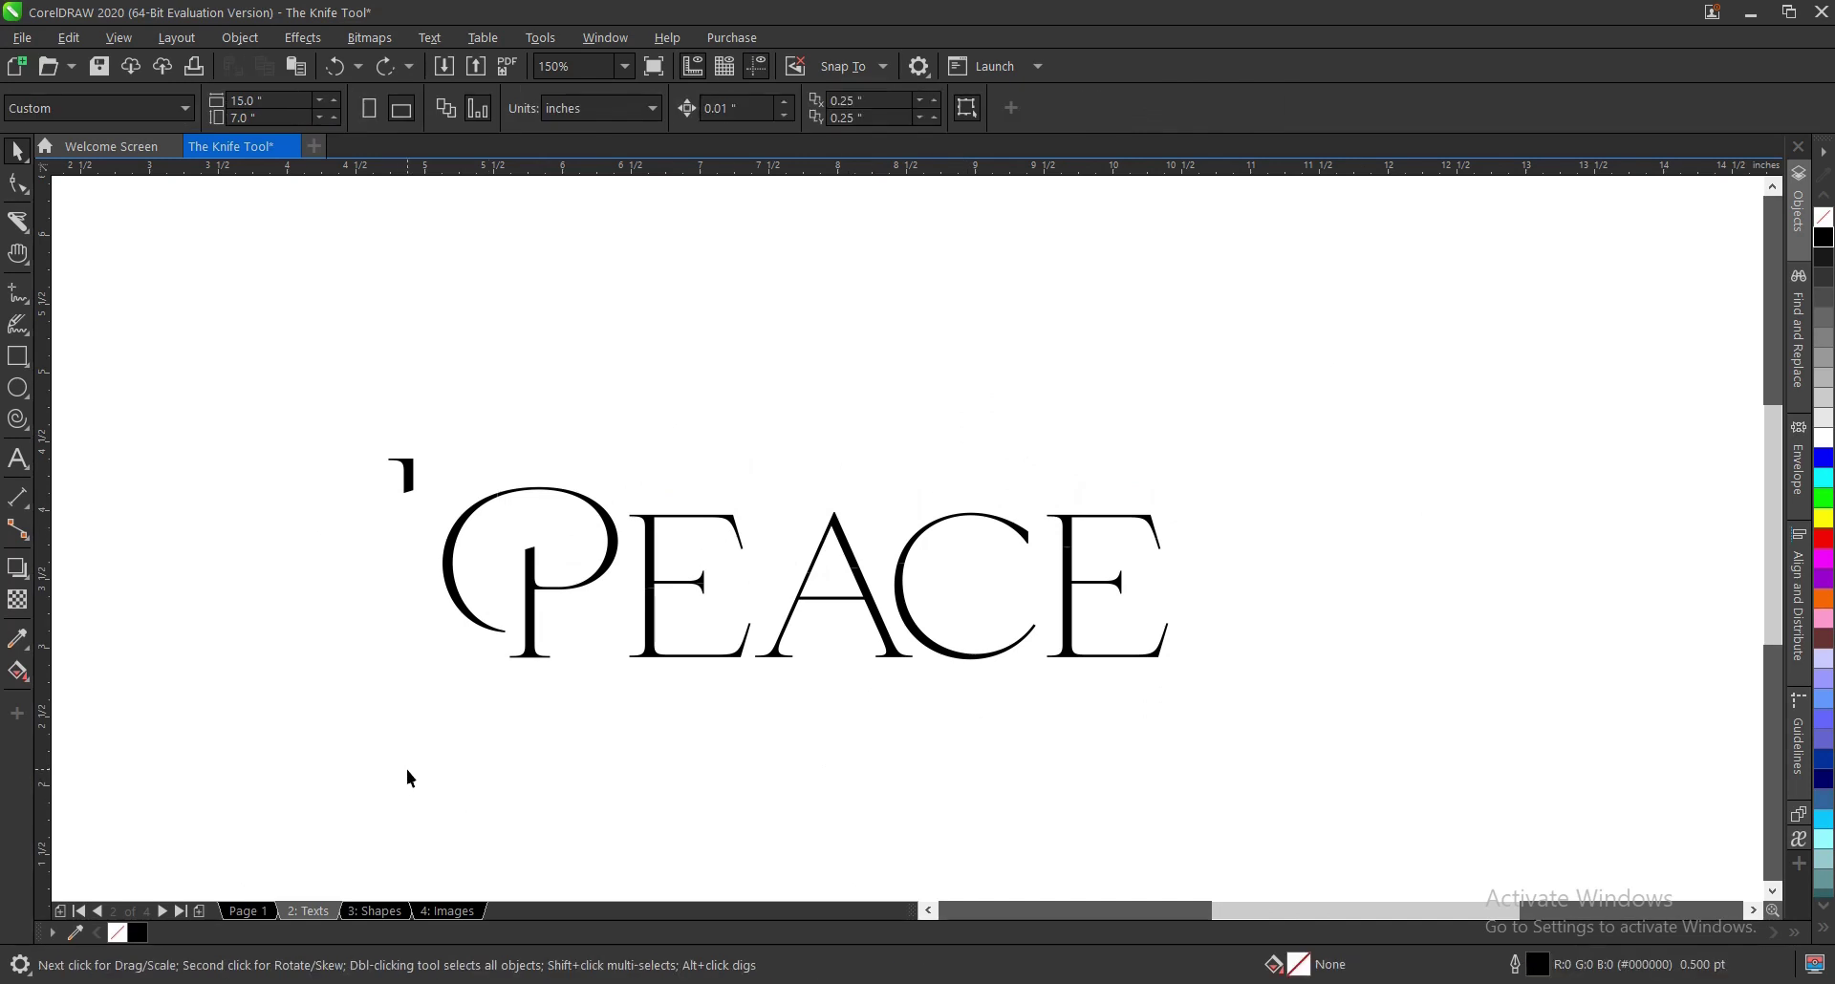
Step: On the Shapes page, check the outline circle's existing cut, then delete both of its arcs
{"action": "left_click", "coordinate": [386, 904]}
{"action": "scroll", "coordinate": [819, 622], "scroll_direction": "down", "scroll_amount": 2}
{"action": "scroll", "coordinate": [698, 637], "scroll_direction": "up", "scroll_amount": 2}
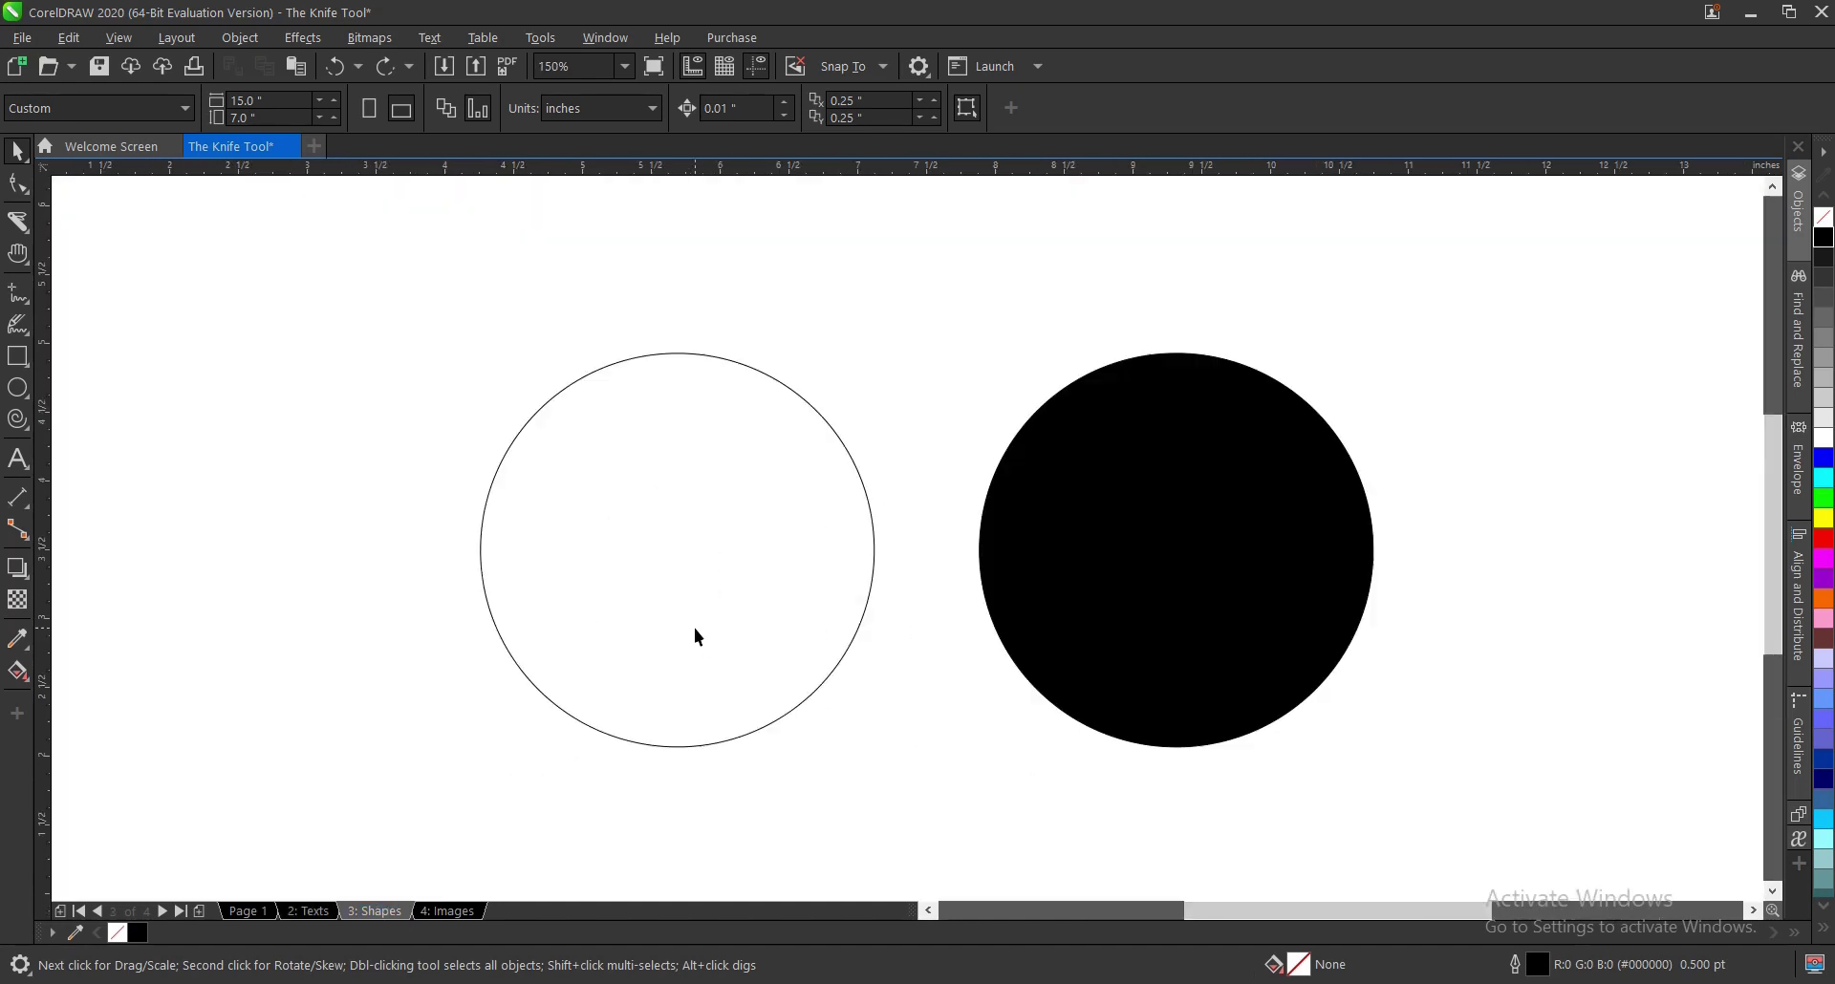
{"action": "left_click", "coordinate": [788, 507]}
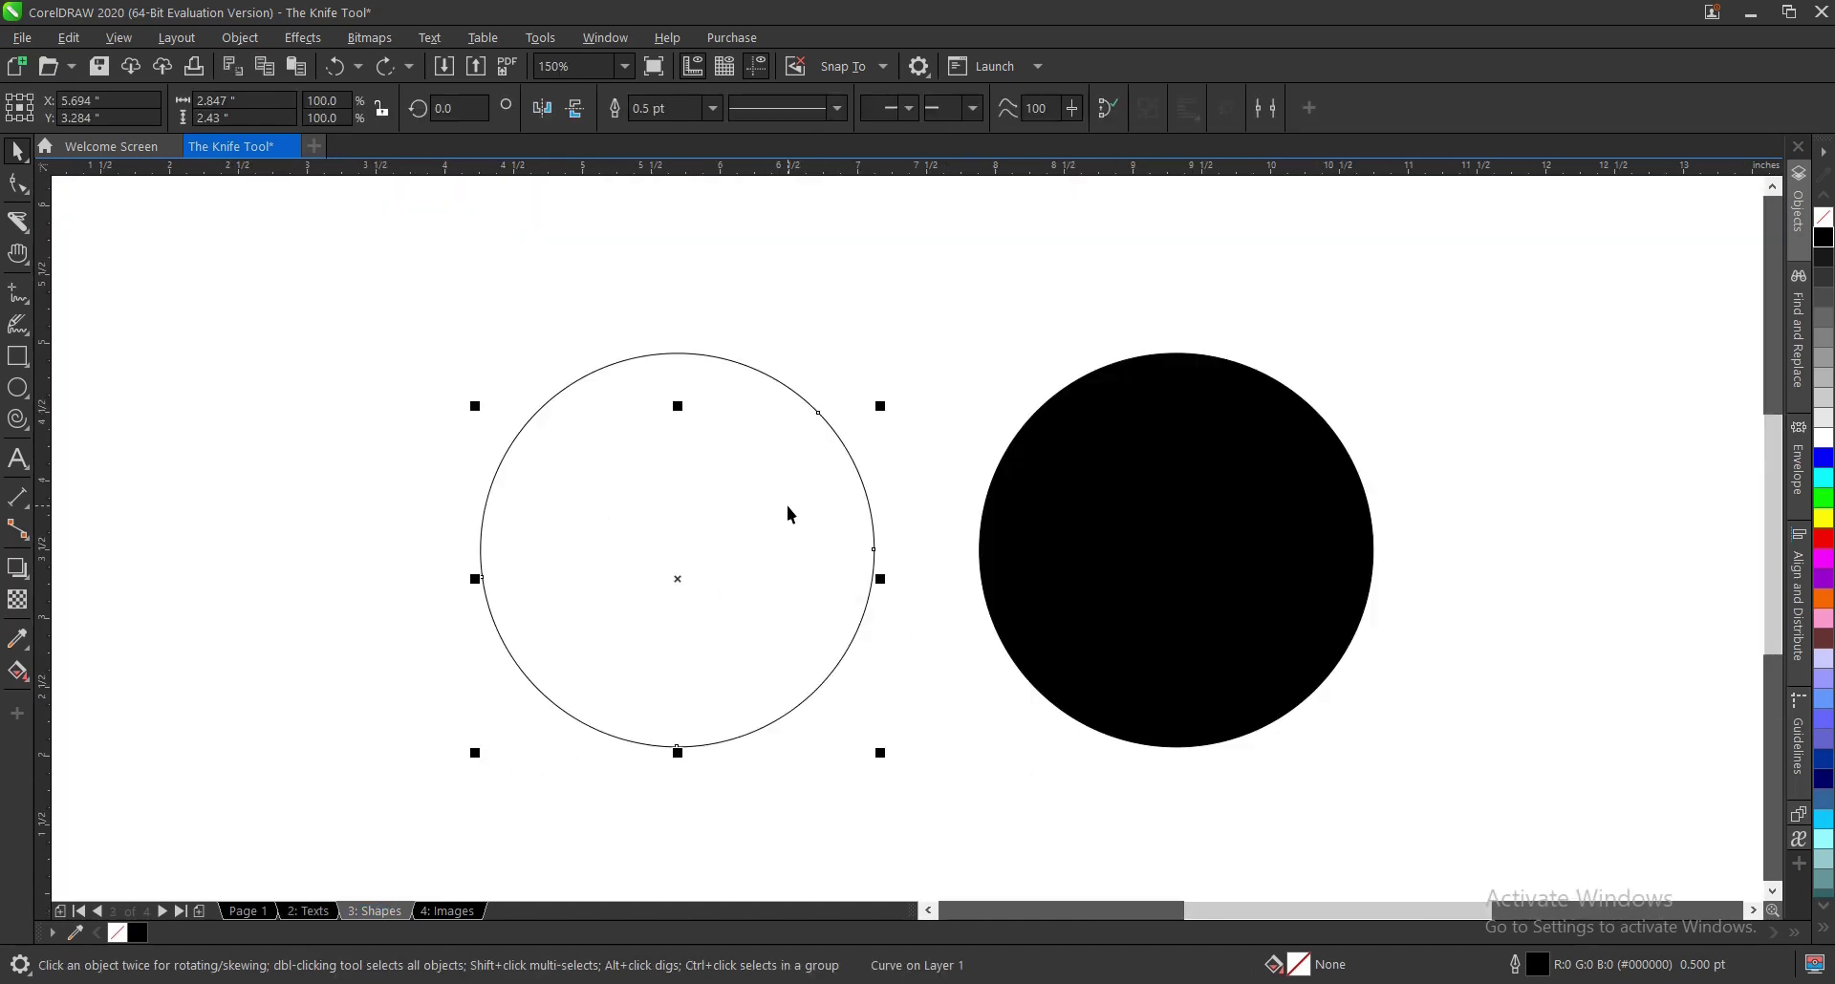
{"action": "left_click_drag", "start_coordinate": [789, 587], "coordinate": [789, 691]}
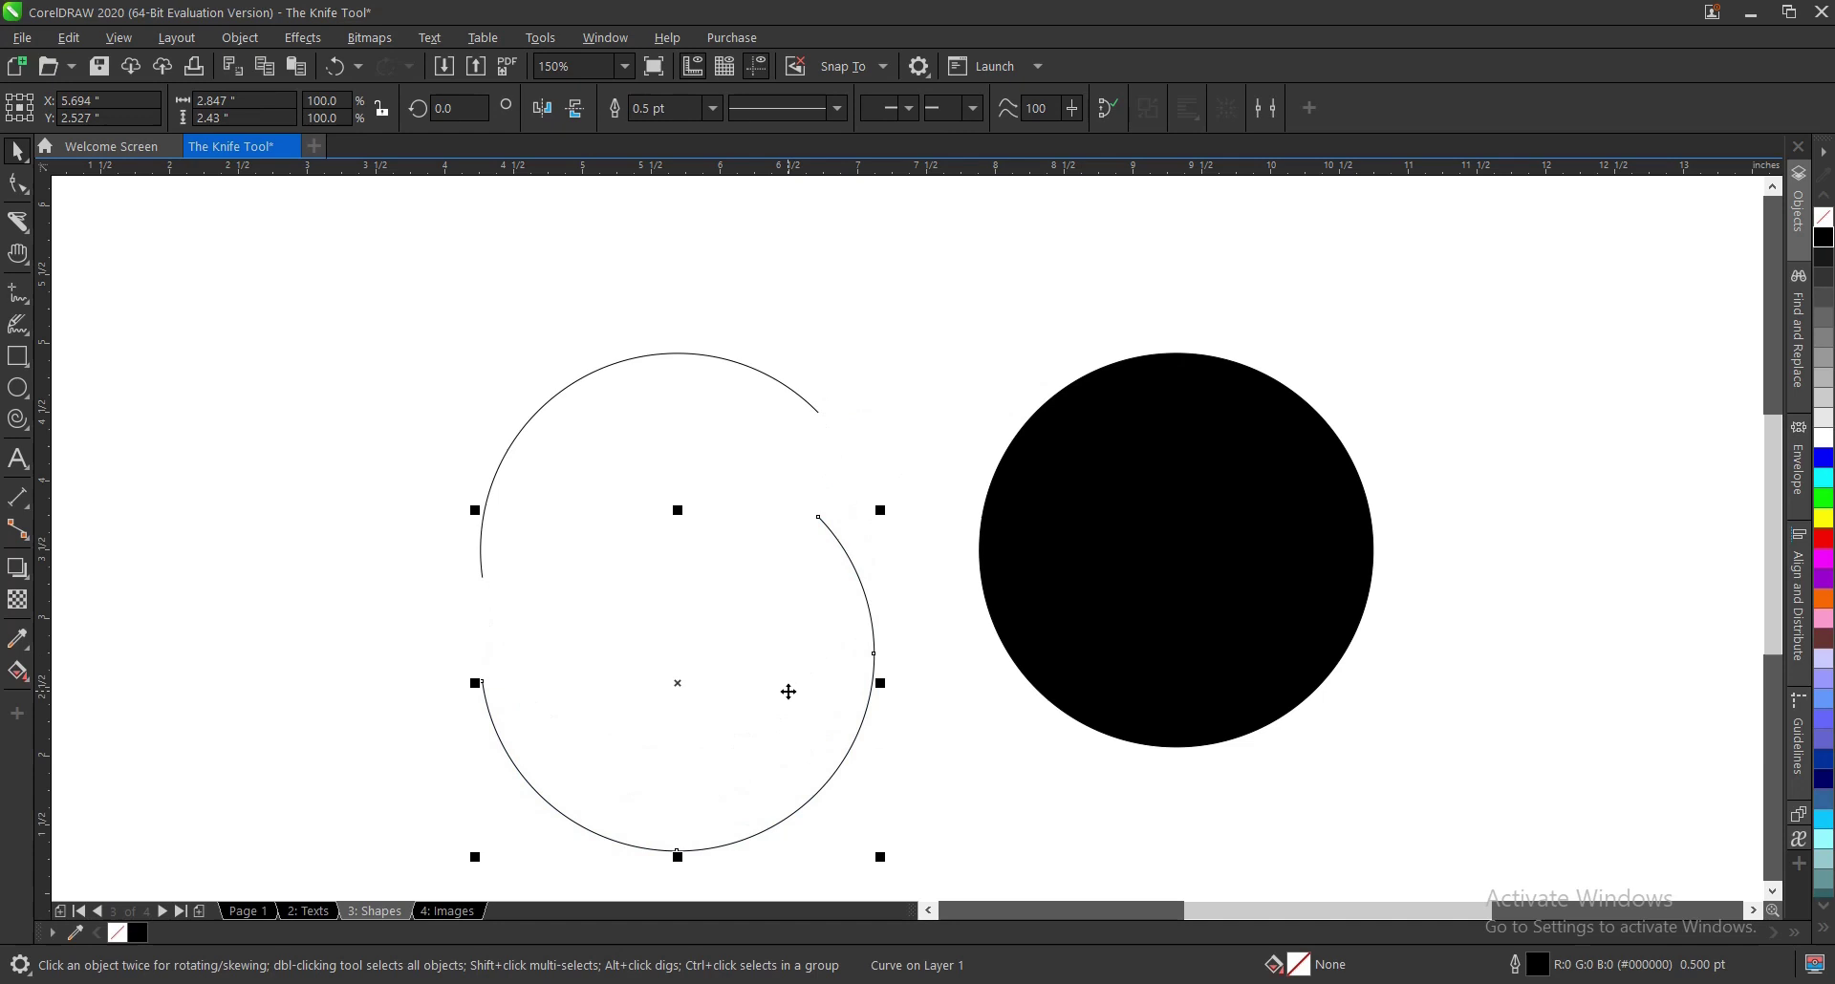
{"action": "key", "text": "ctrl+z"}
{"action": "left_click_drag", "start_coordinate": [410, 332], "coordinate": [973, 792]}
{"action": "key", "text": "Delete"}
Step: Drop a copy of the black circle to the left and give it no fill
{"action": "left_click", "coordinate": [1118, 569]}
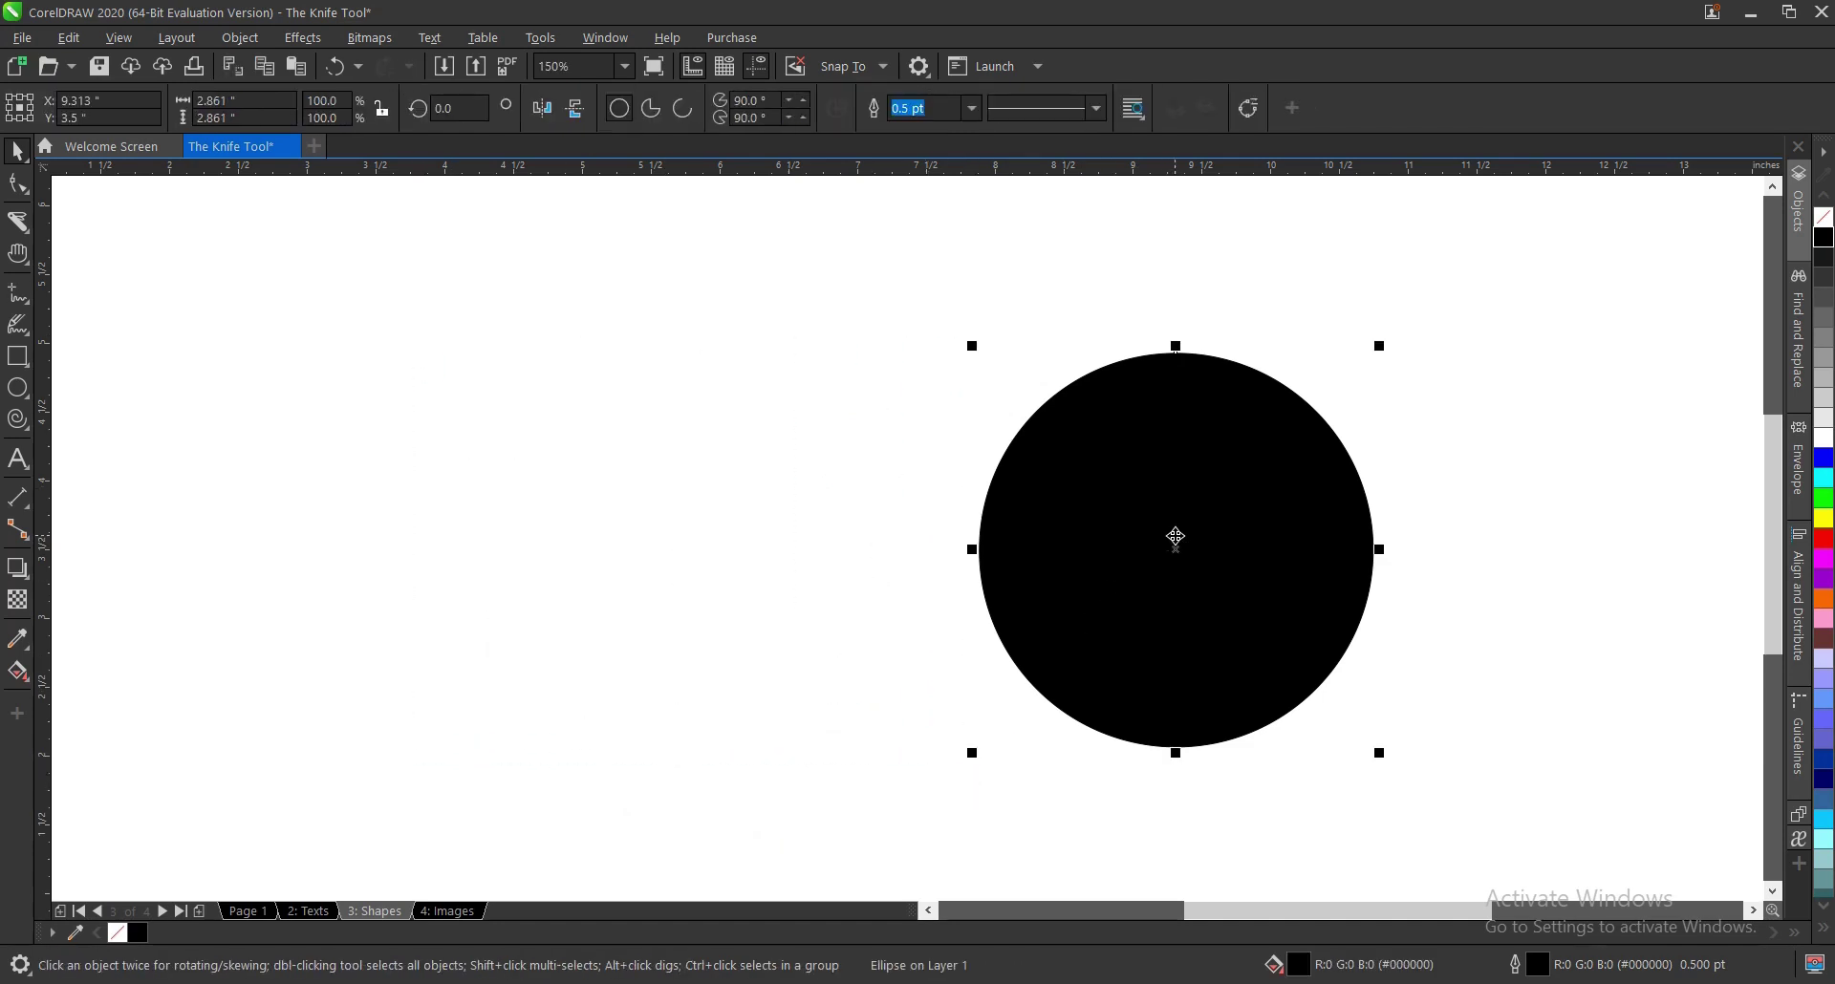
{"action": "left_click_drag", "start_coordinate": [1175, 540], "coordinate": [726, 537]}
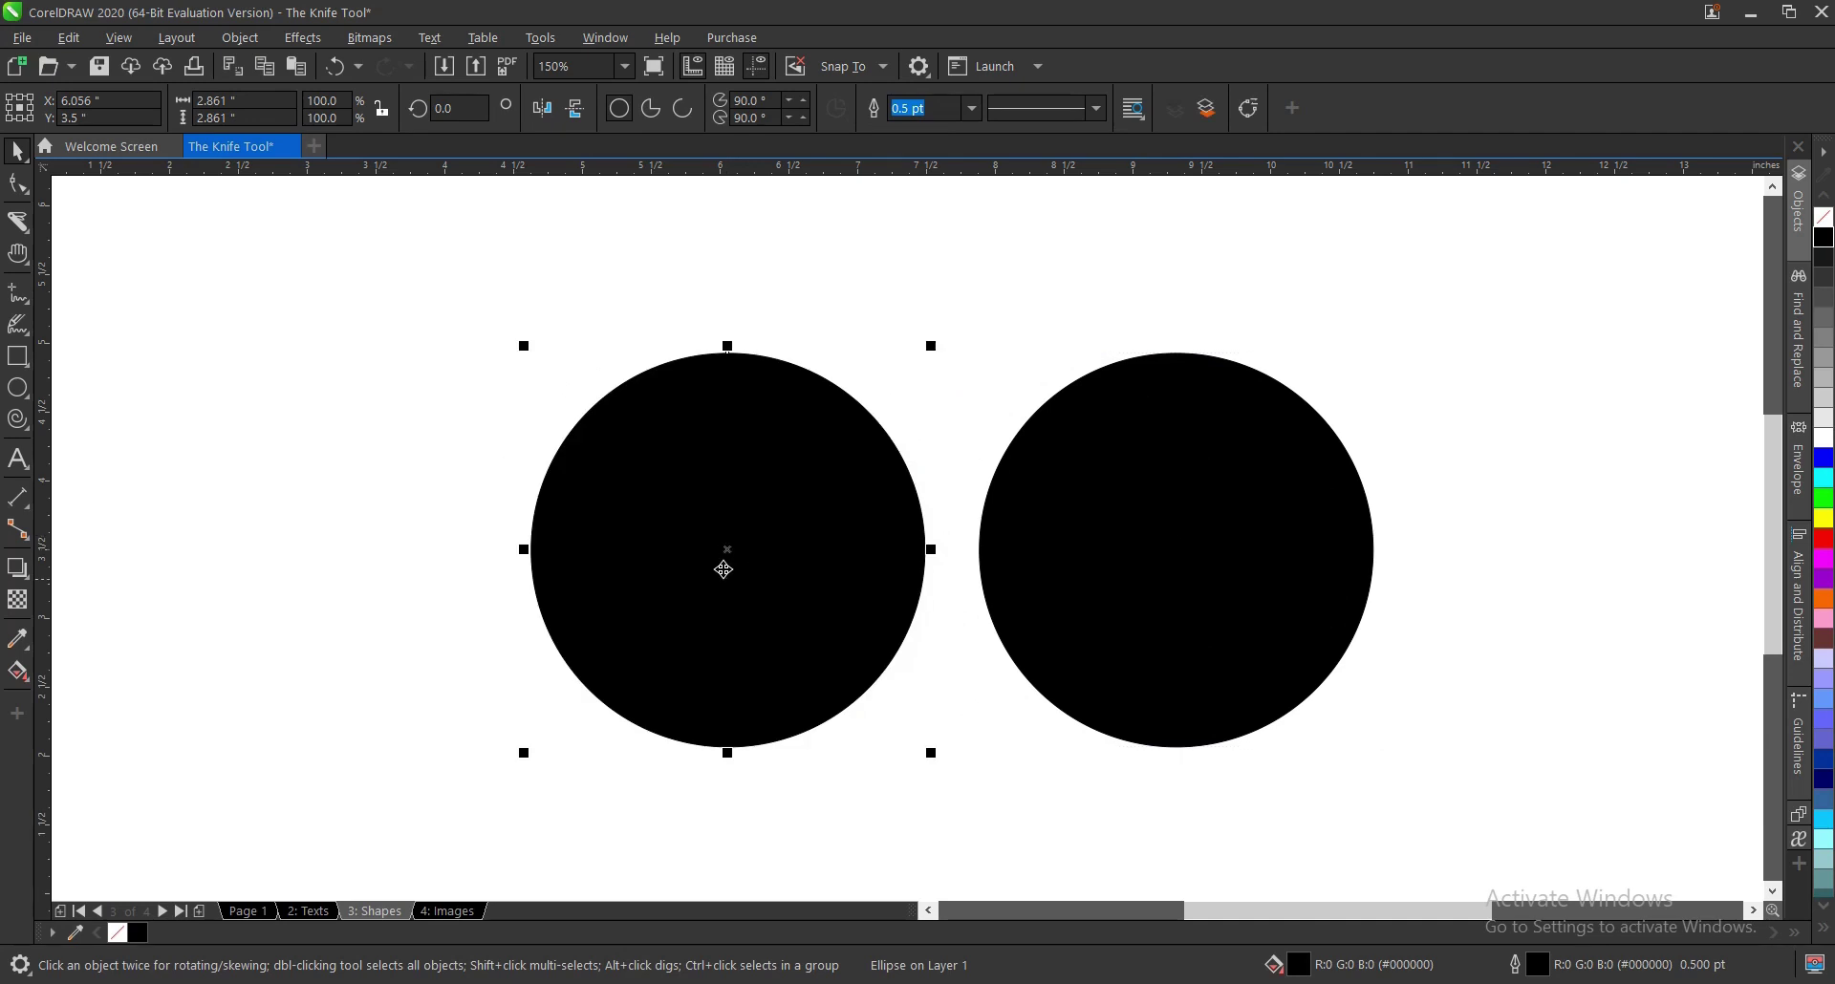
{"action": "left_click", "coordinate": [116, 934]}
{"action": "left_click", "coordinate": [376, 606]}
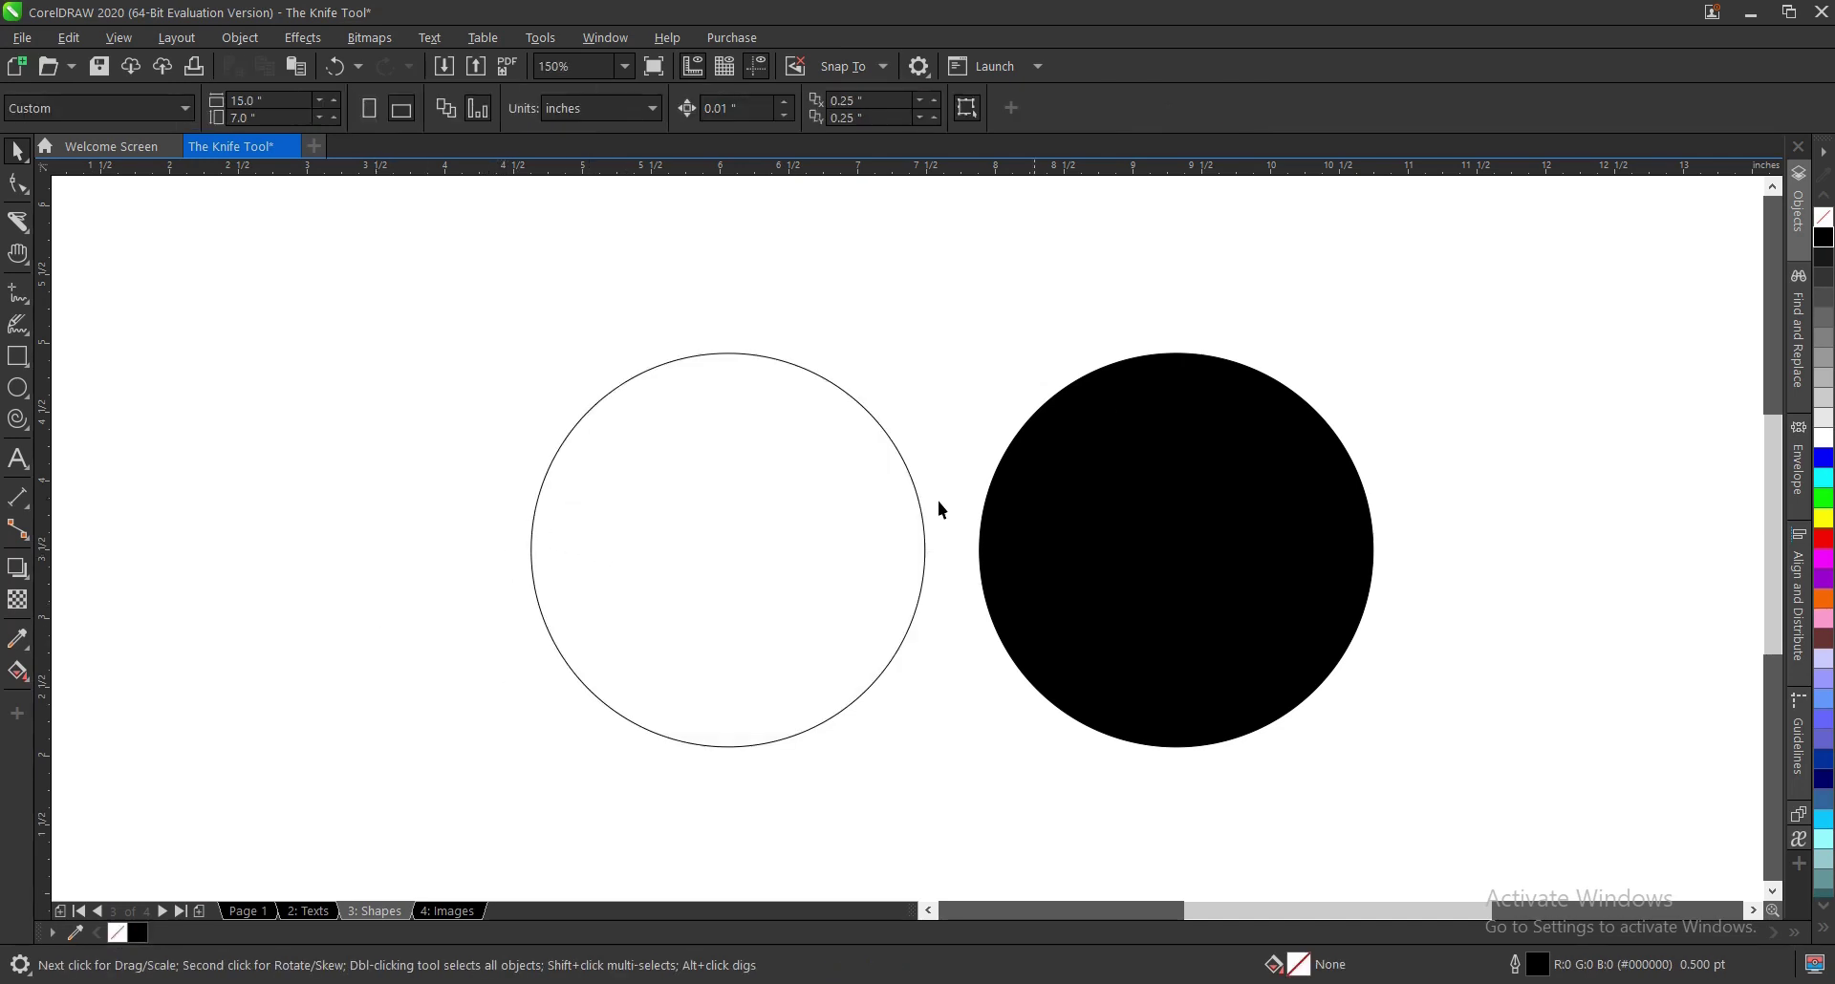
{"action": "left_click", "coordinate": [21, 228]}
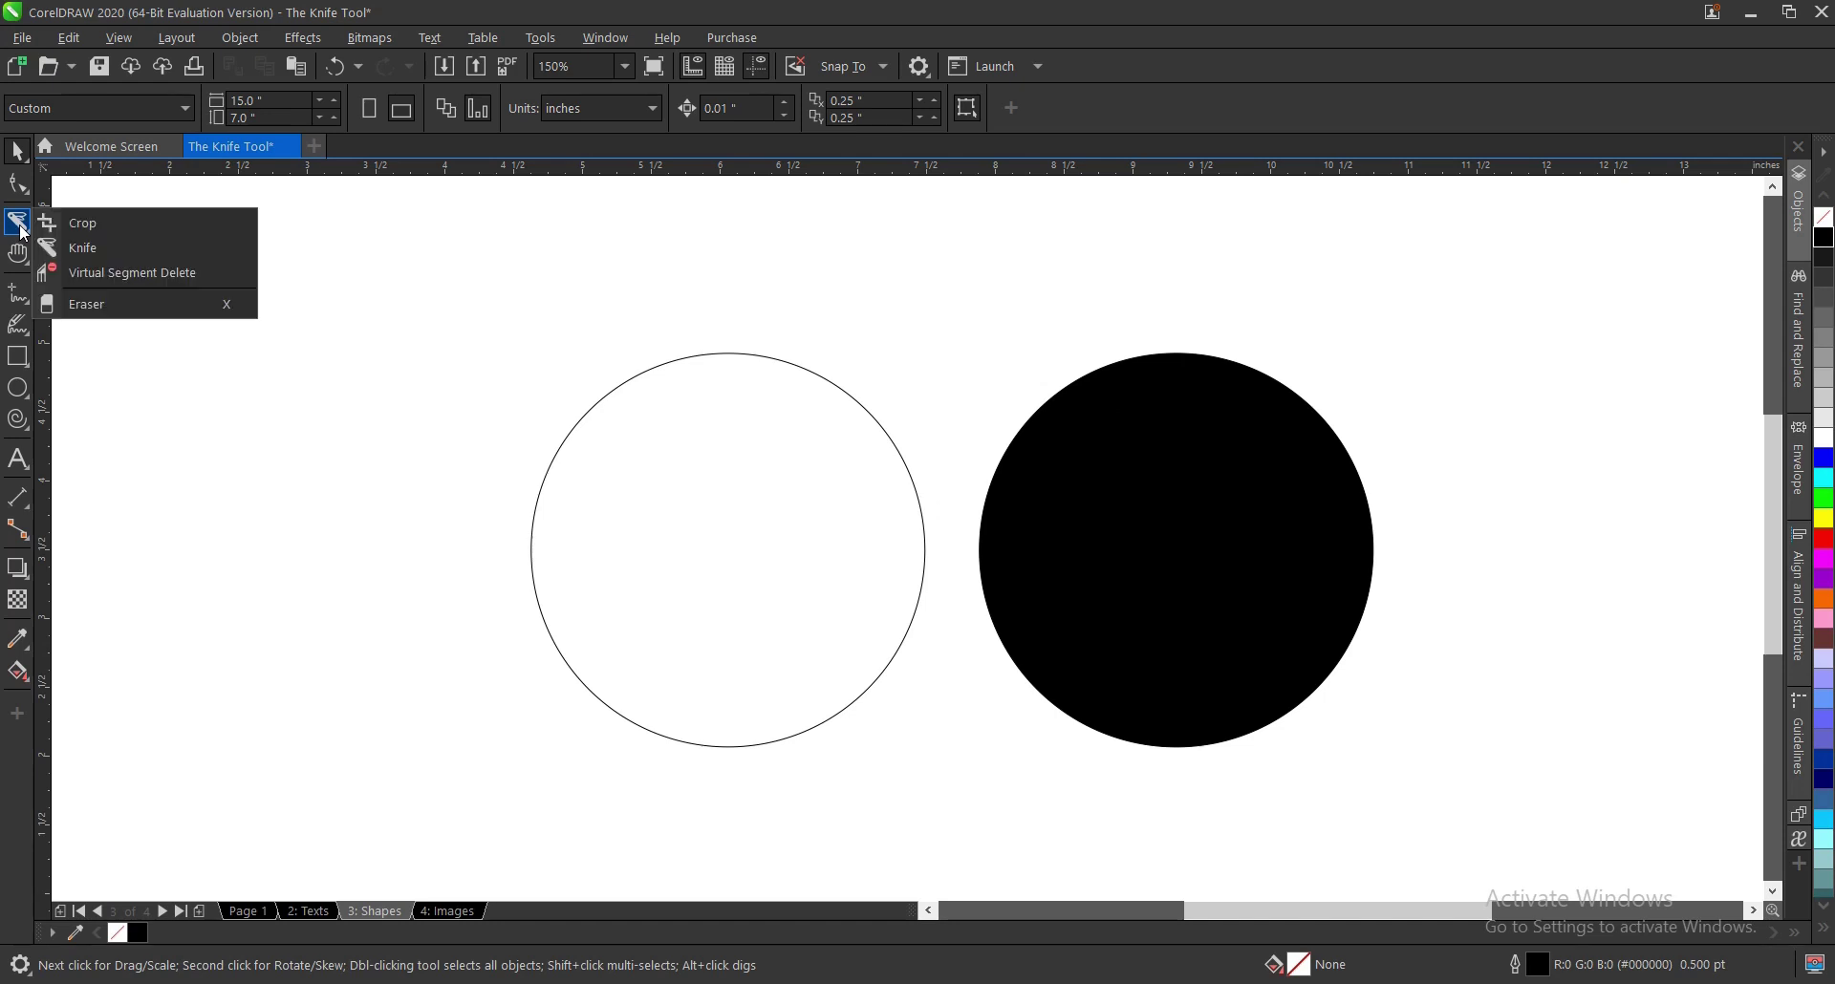
{"action": "left_click", "coordinate": [79, 248]}
{"action": "left_click_drag", "start_coordinate": [462, 658], "coordinate": [1018, 393]}
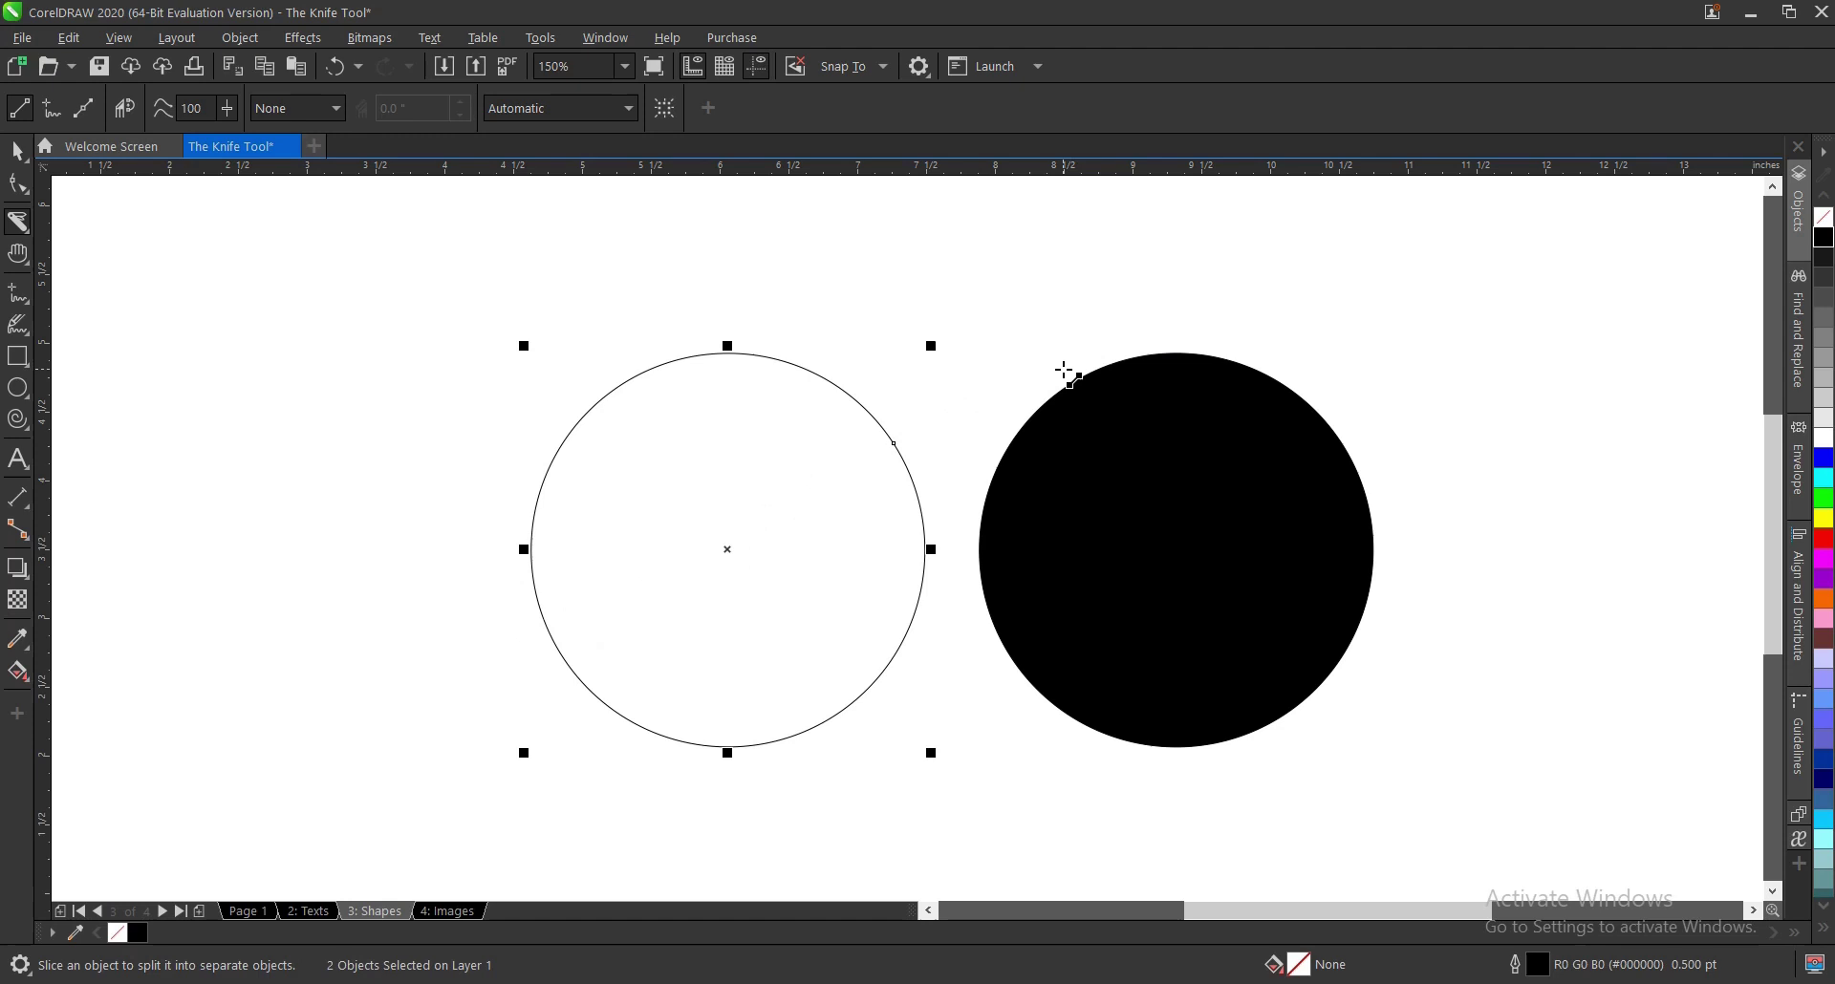
{"action": "key", "text": "space"}
{"action": "left_click", "coordinate": [988, 371]}
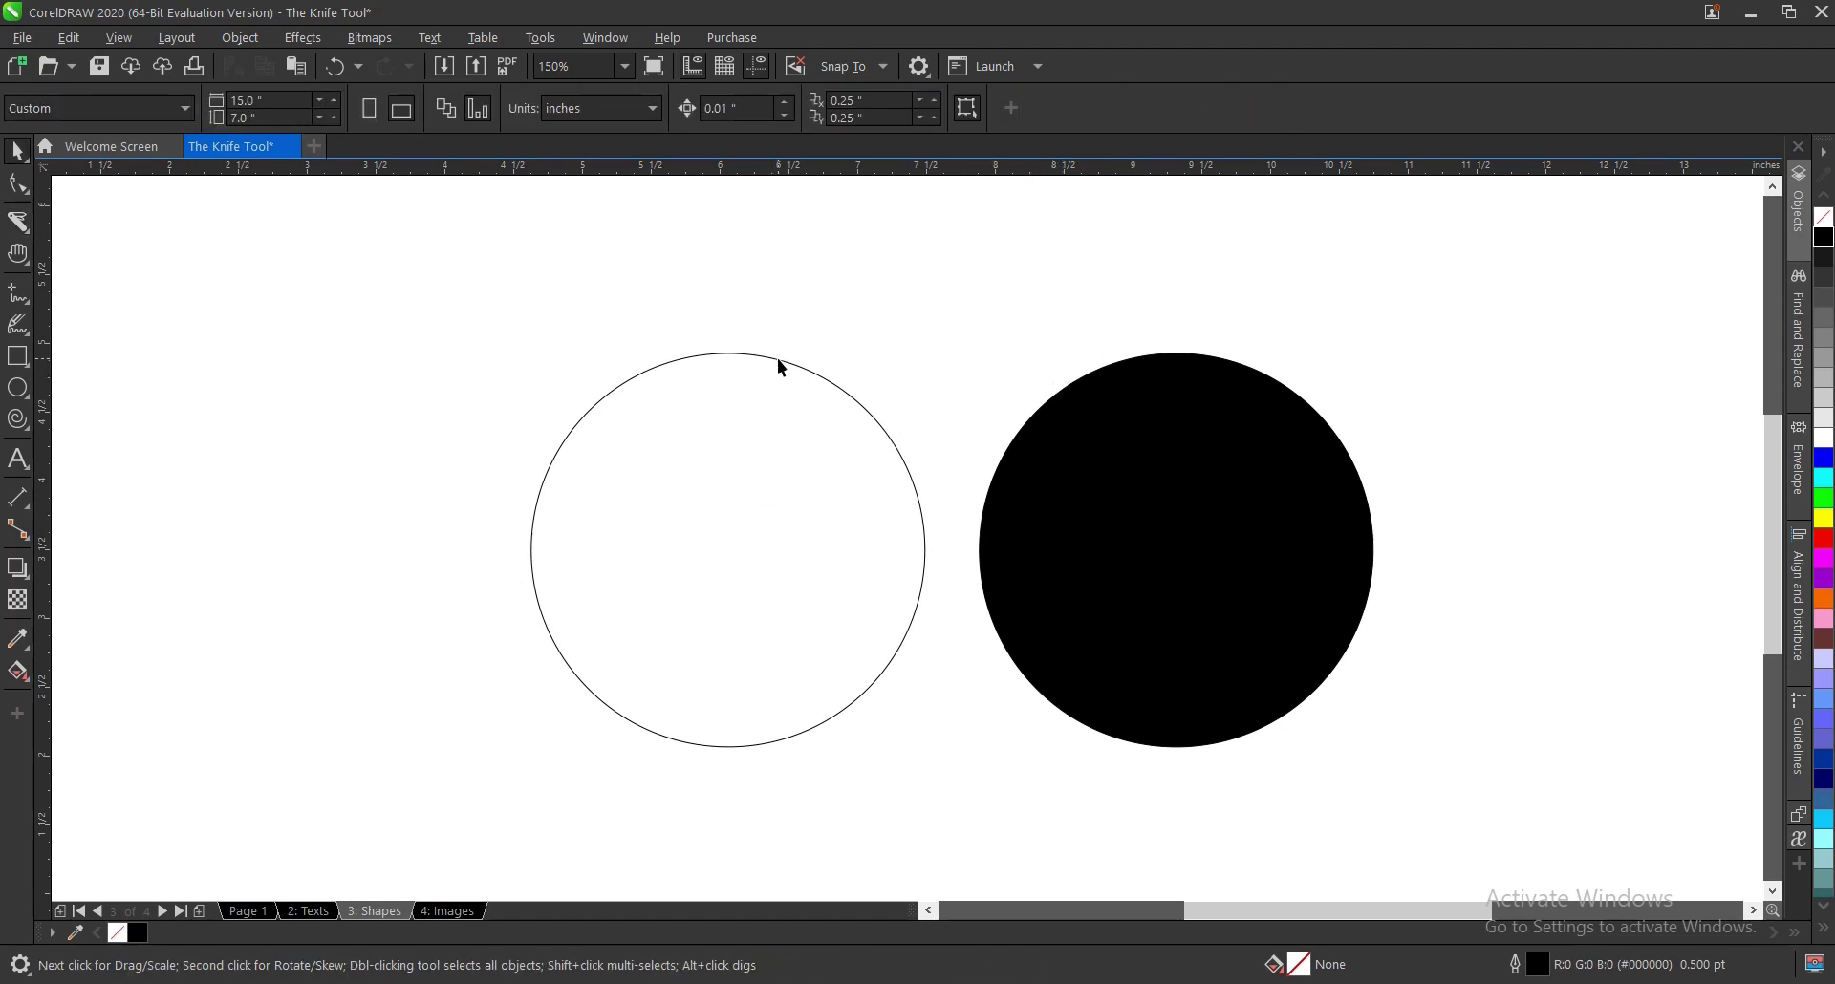
{"action": "left_click_drag", "start_coordinate": [781, 368], "coordinate": [598, 278]}
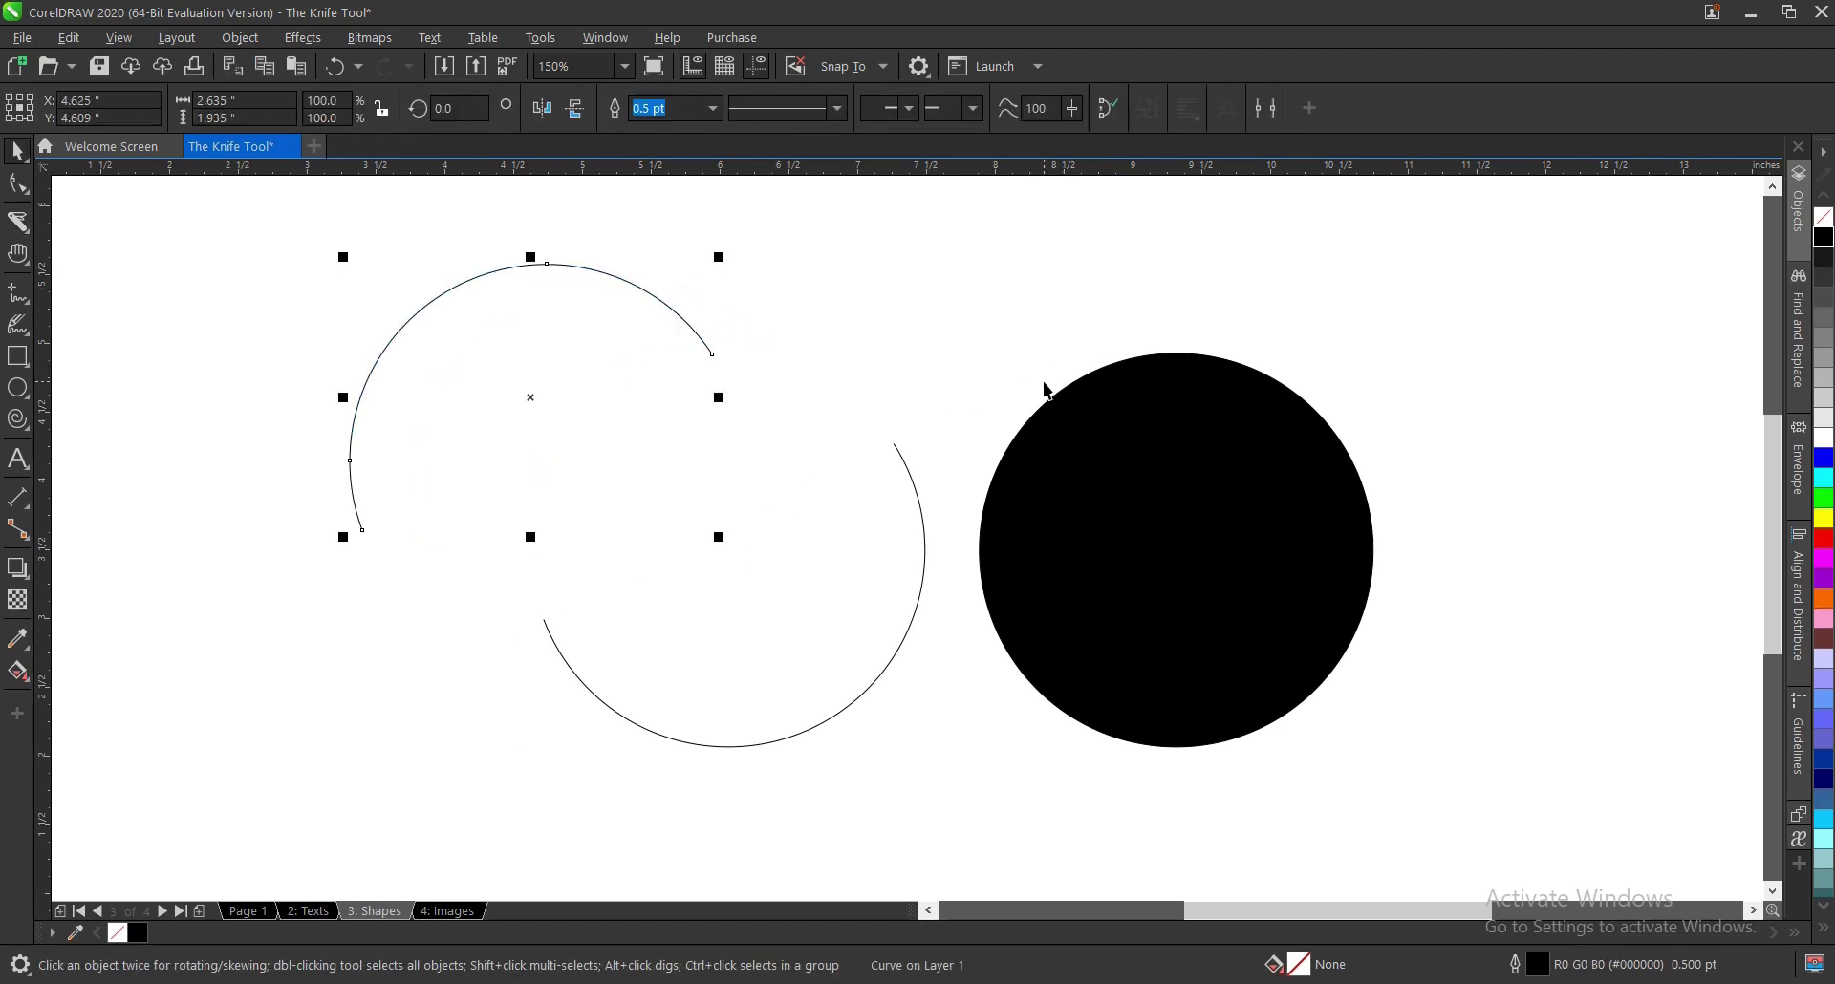
{"action": "key", "text": "ctrl+z"}
{"action": "key", "text": "Escape"}
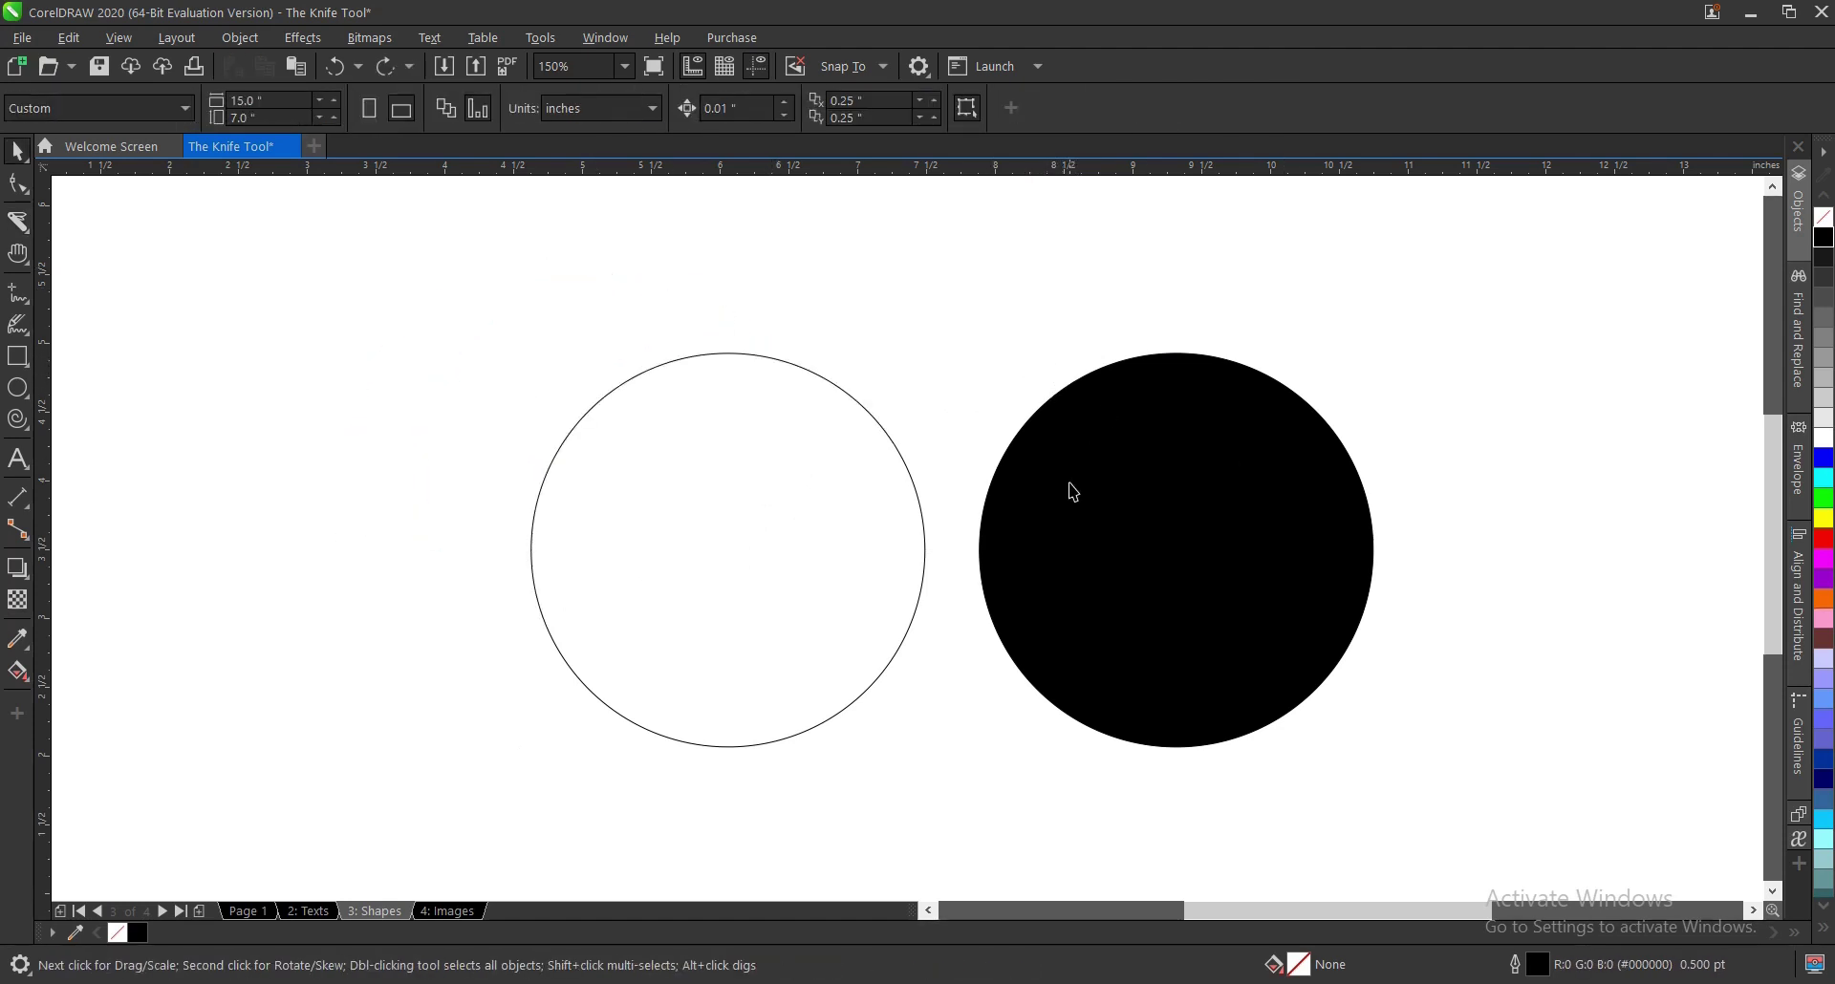
{"action": "left_click", "coordinate": [1087, 545]}
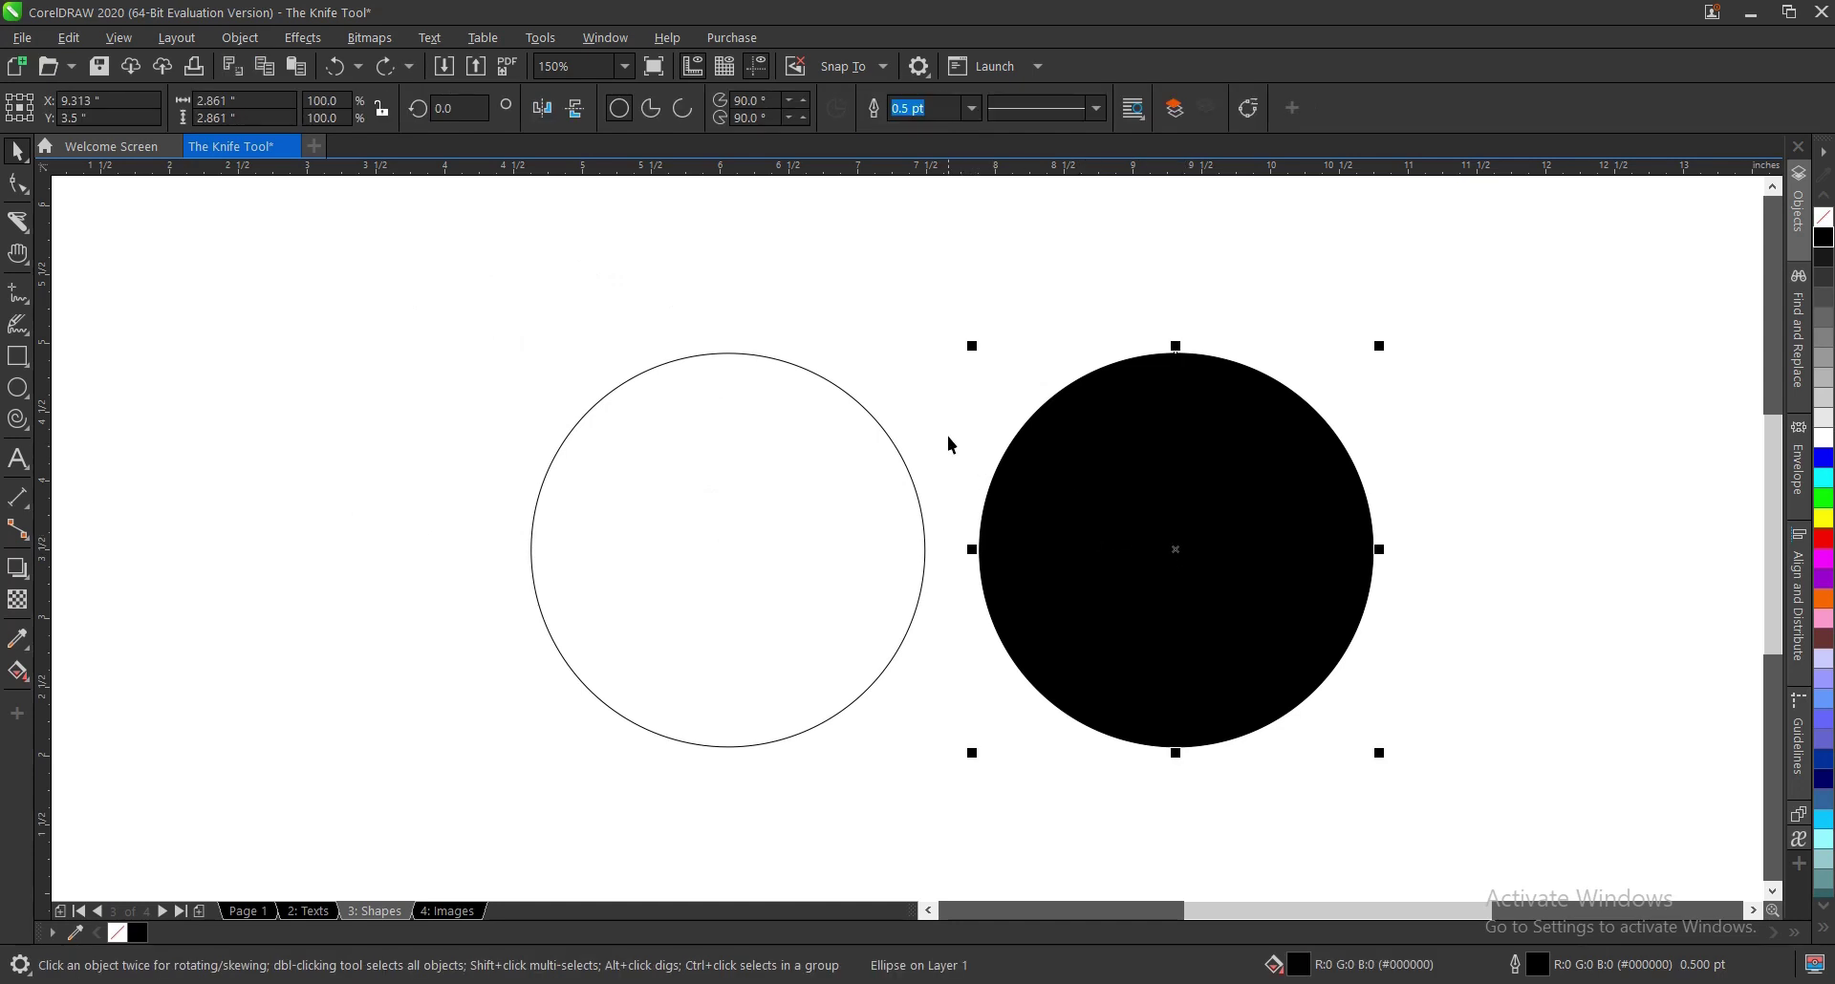
Step: With the Knife, cut the black circle along a line from its upper left down past its right side
{"action": "left_click", "coordinate": [23, 227]}
{"action": "left_click", "coordinate": [143, 250]}
{"action": "left_click", "coordinate": [925, 403]}
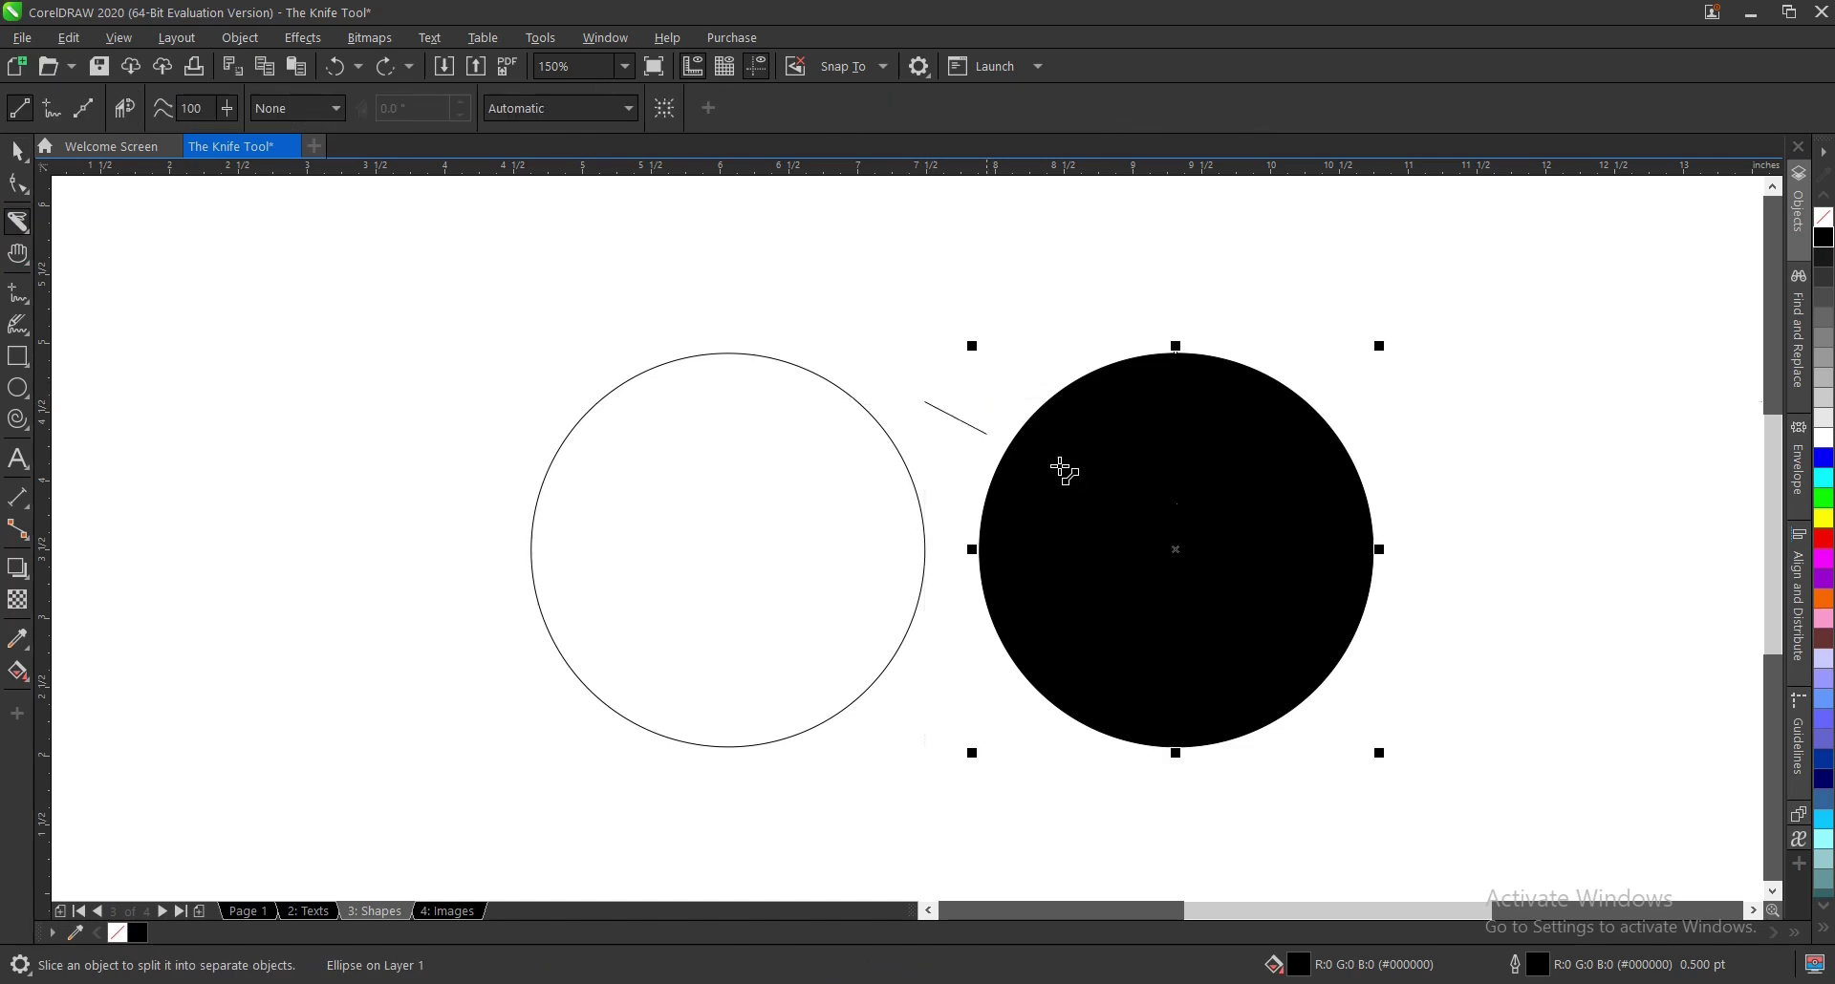
{"action": "left_click", "coordinate": [1546, 618]}
{"action": "key", "text": "space"}
Step: Drag the circle's upper half away to confirm the split, then undo the move
{"action": "scroll", "coordinate": [1213, 504], "scroll_direction": "up", "scroll_amount": 2}
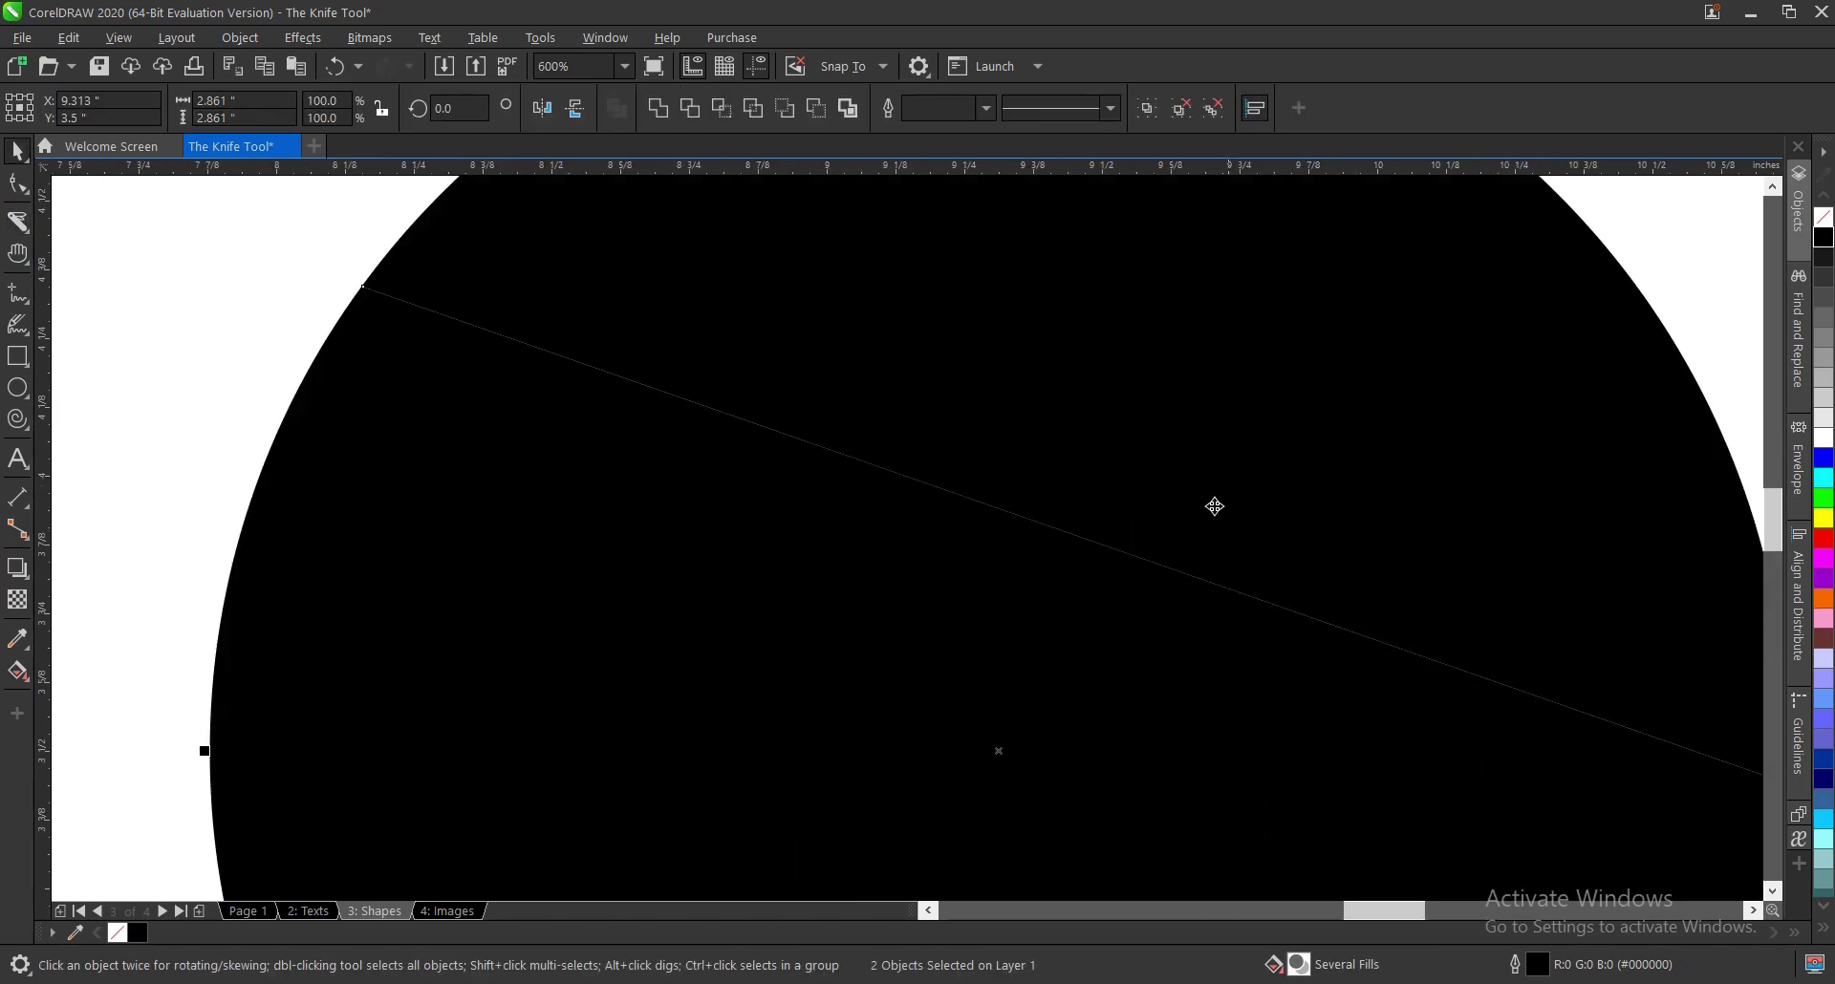
{"action": "scroll", "coordinate": [1080, 545], "scroll_direction": "down", "scroll_amount": 1}
{"action": "scroll", "coordinate": [1080, 544], "scroll_direction": "down", "scroll_amount": 2}
{"action": "left_click", "coordinate": [1315, 469]}
{"action": "left_click", "coordinate": [1176, 521]}
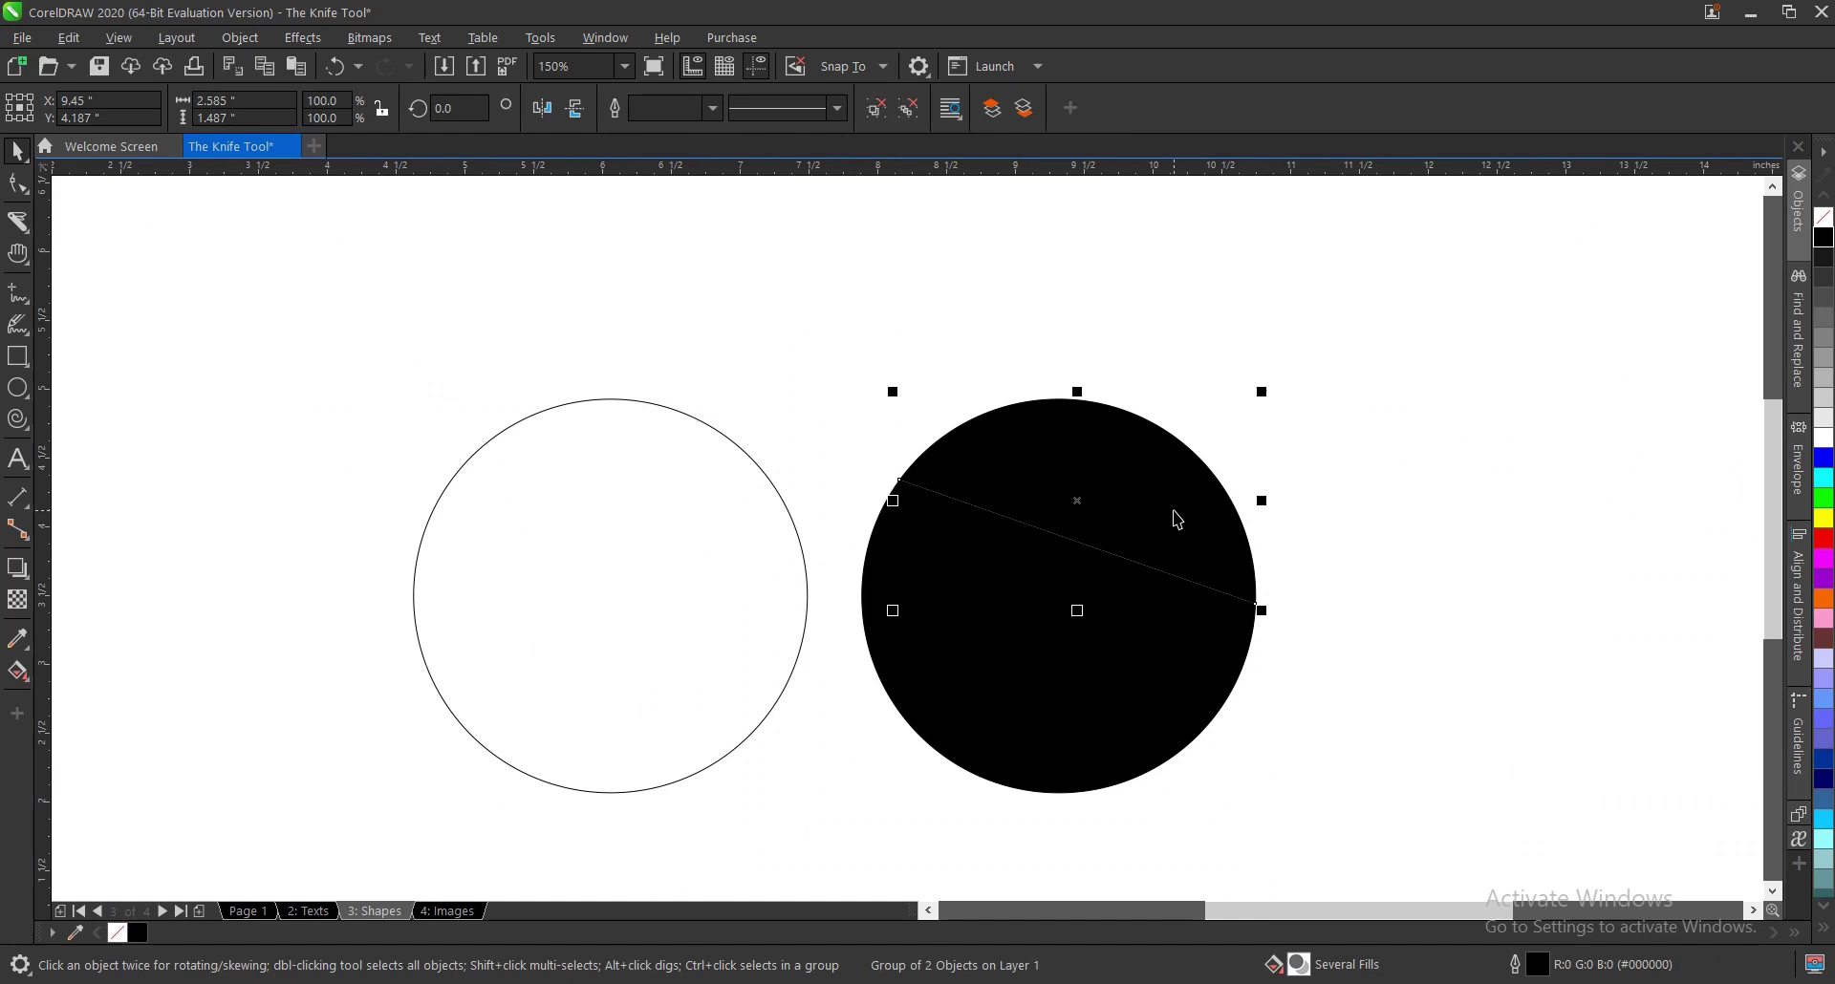
{"action": "left_click_drag", "start_coordinate": [1153, 463], "coordinate": [1173, 440]}
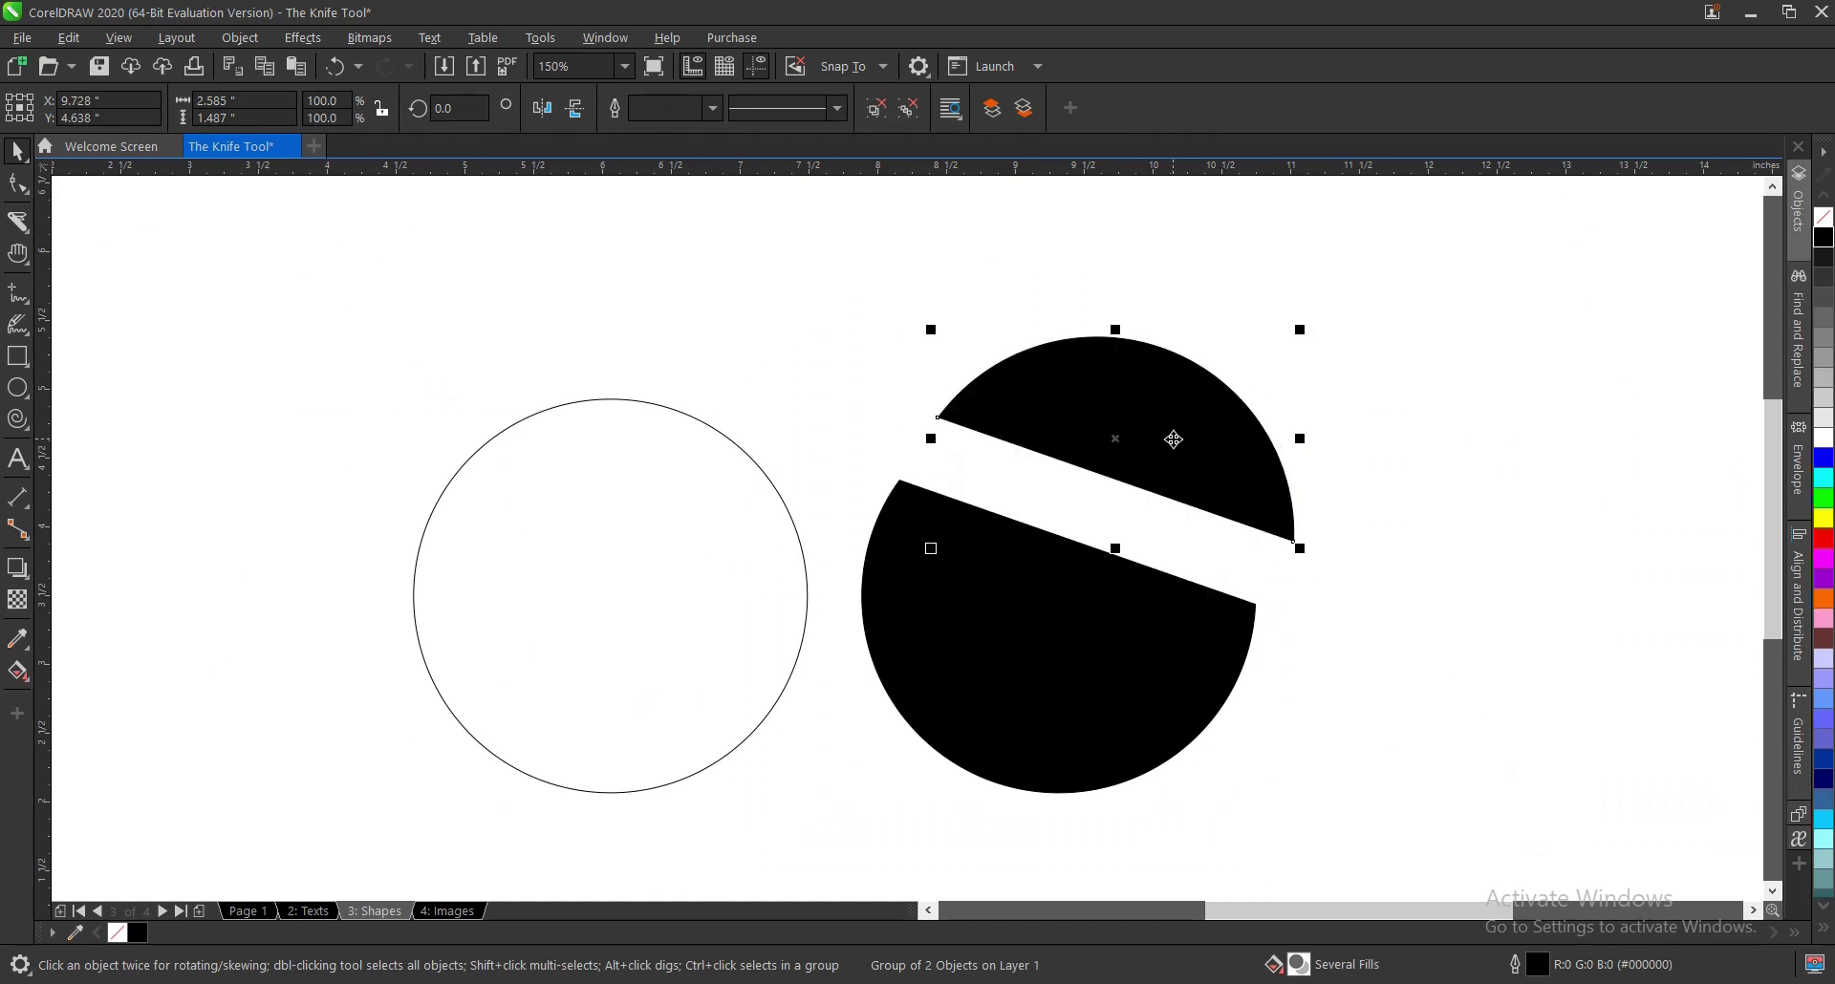
{"action": "key", "text": "ctrl+z"}
{"action": "left_click", "coordinate": [1280, 591]}
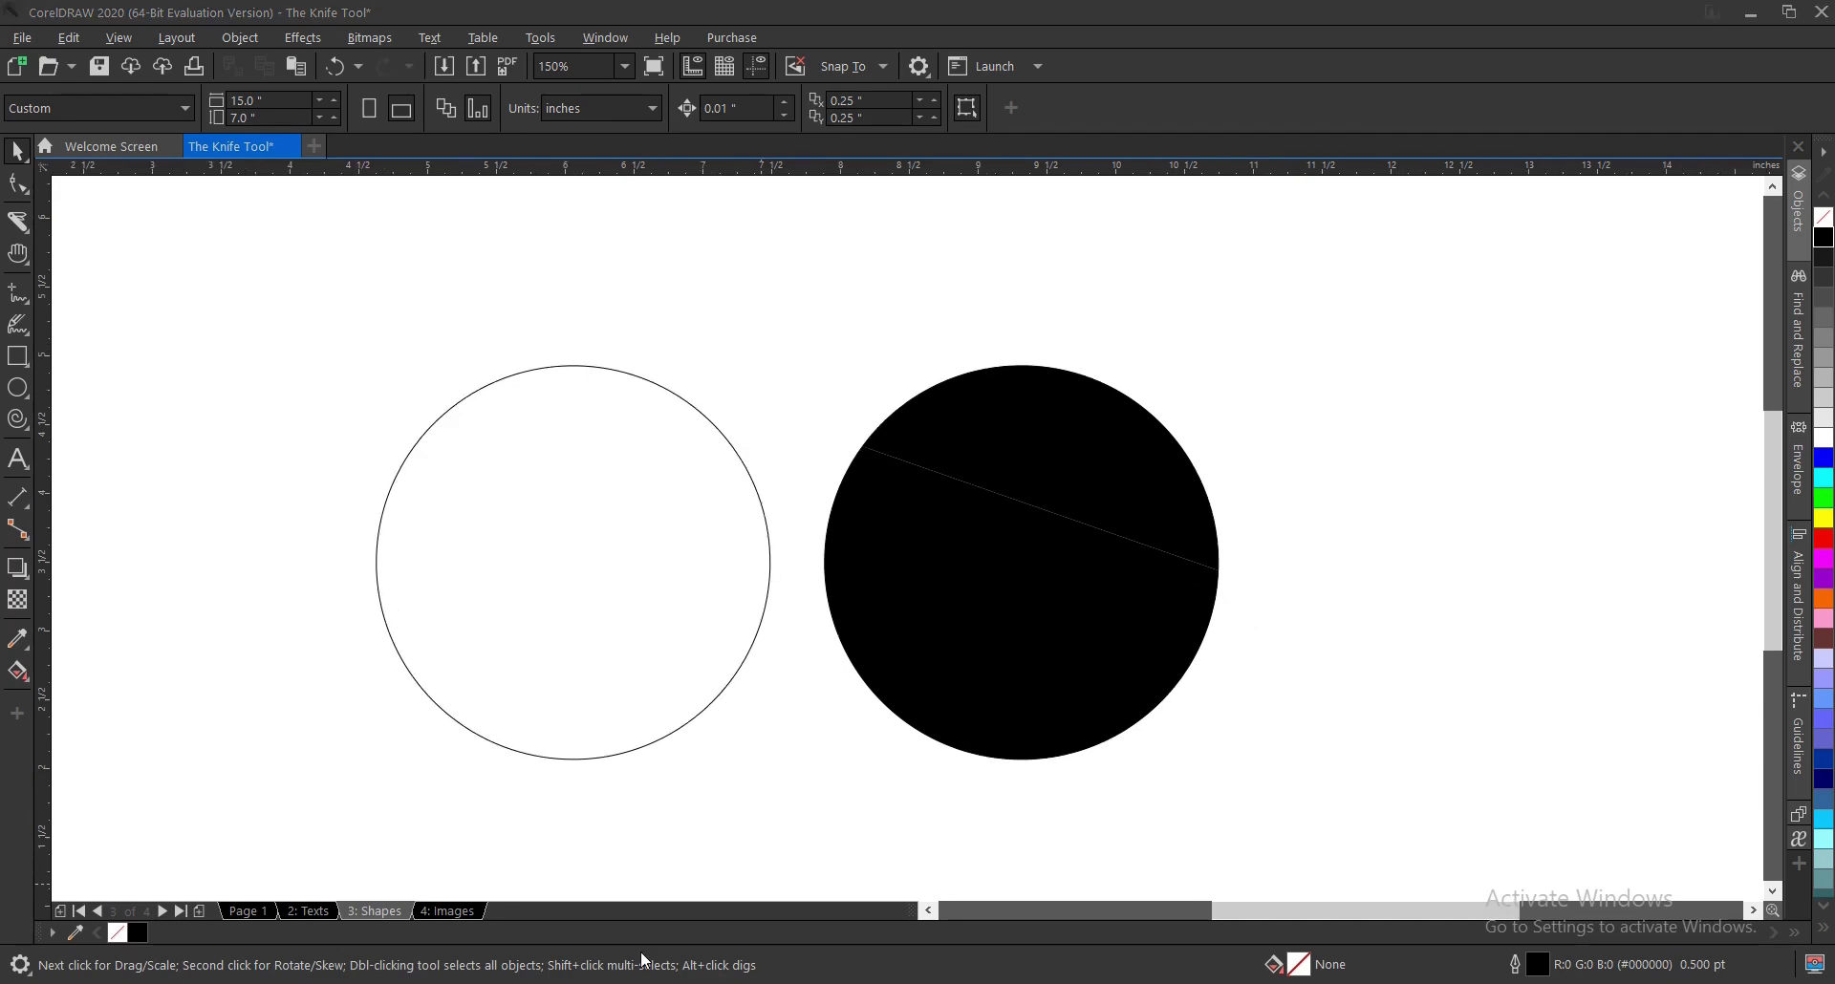
Step: Go to the Images page and look over the two photos, ending with nothing selected
{"action": "left_click", "coordinate": [448, 911]}
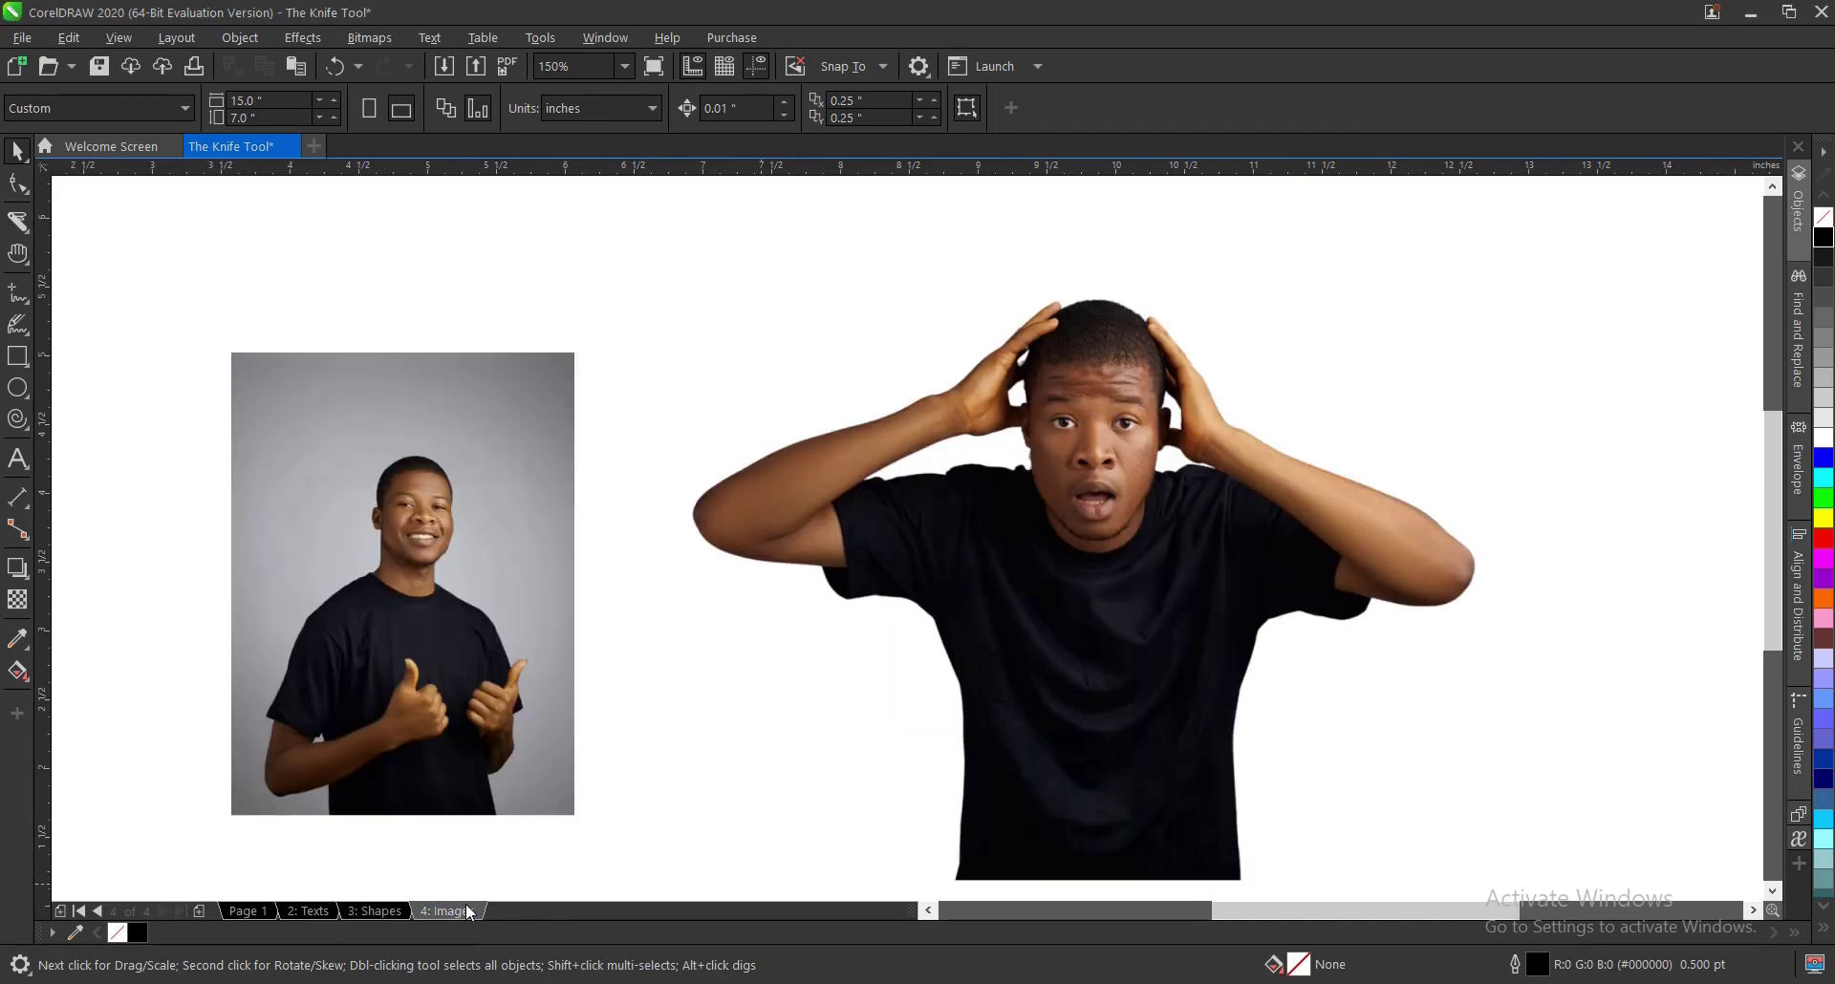
{"action": "scroll", "coordinate": [990, 506], "scroll_direction": "down", "scroll_amount": 2}
{"action": "scroll", "coordinate": [727, 562], "scroll_direction": "up", "scroll_amount": 2}
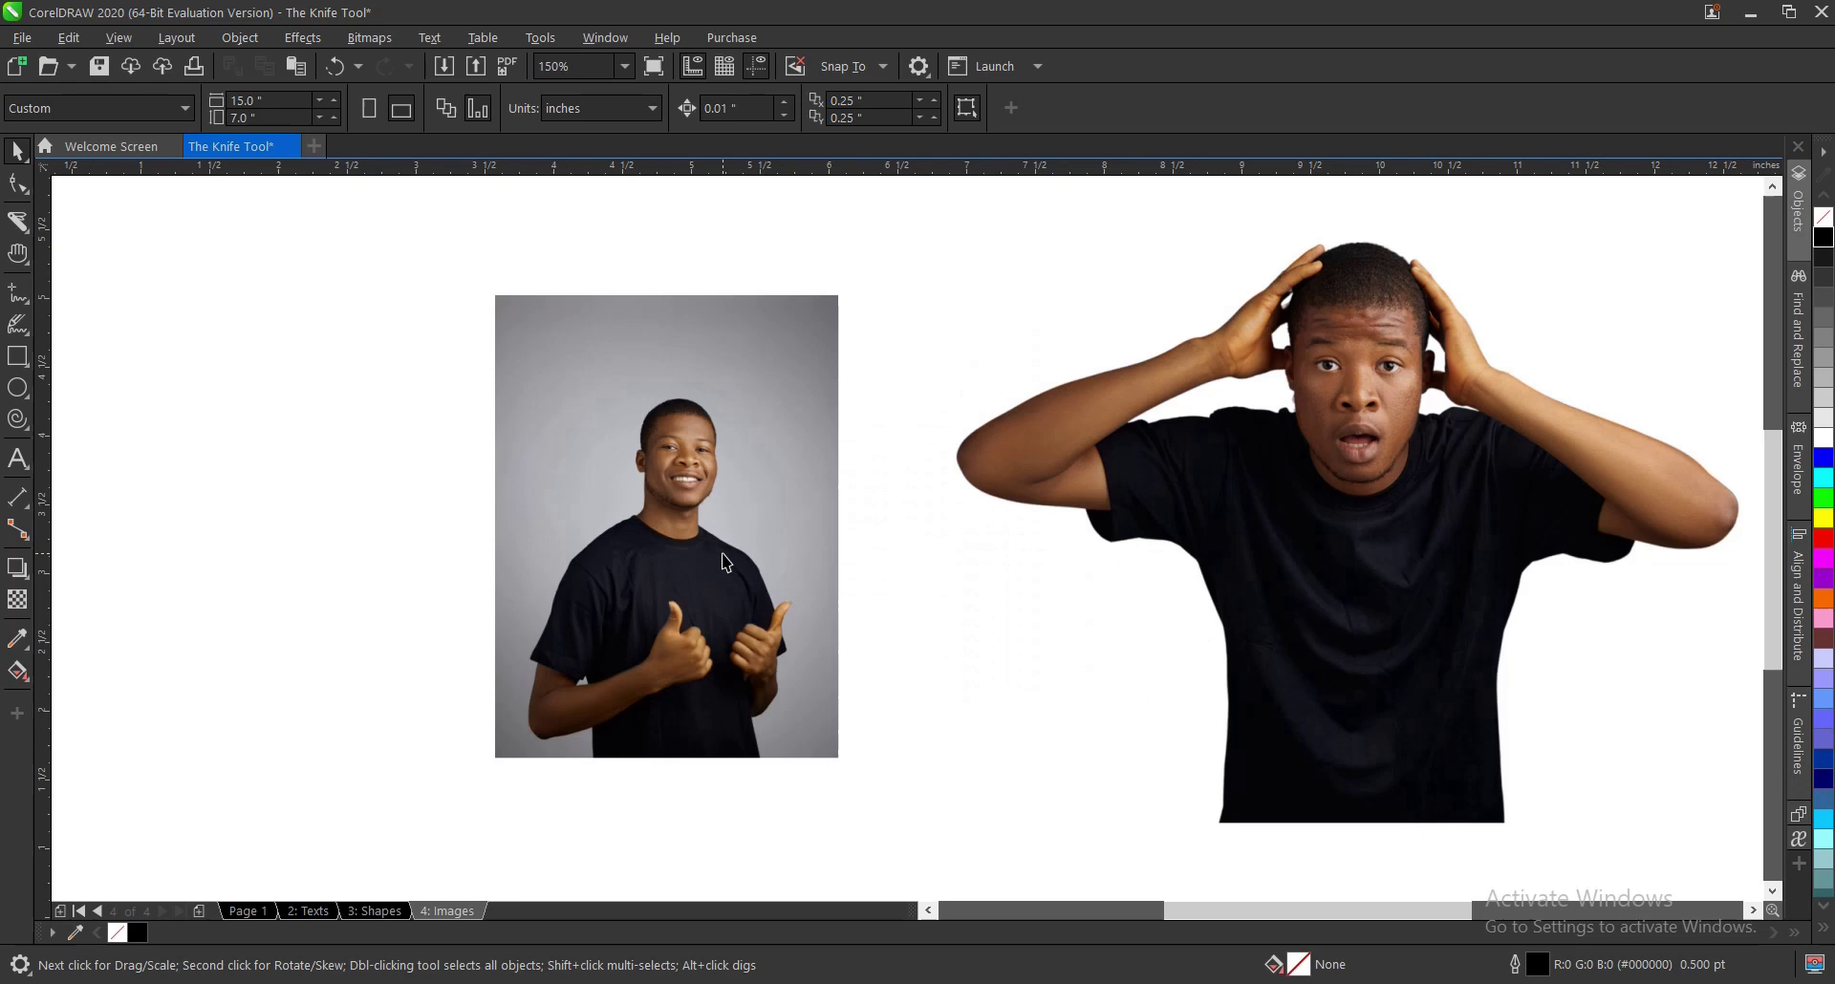
{"action": "left_click", "coordinate": [723, 554]}
{"action": "left_click", "coordinate": [1338, 517]}
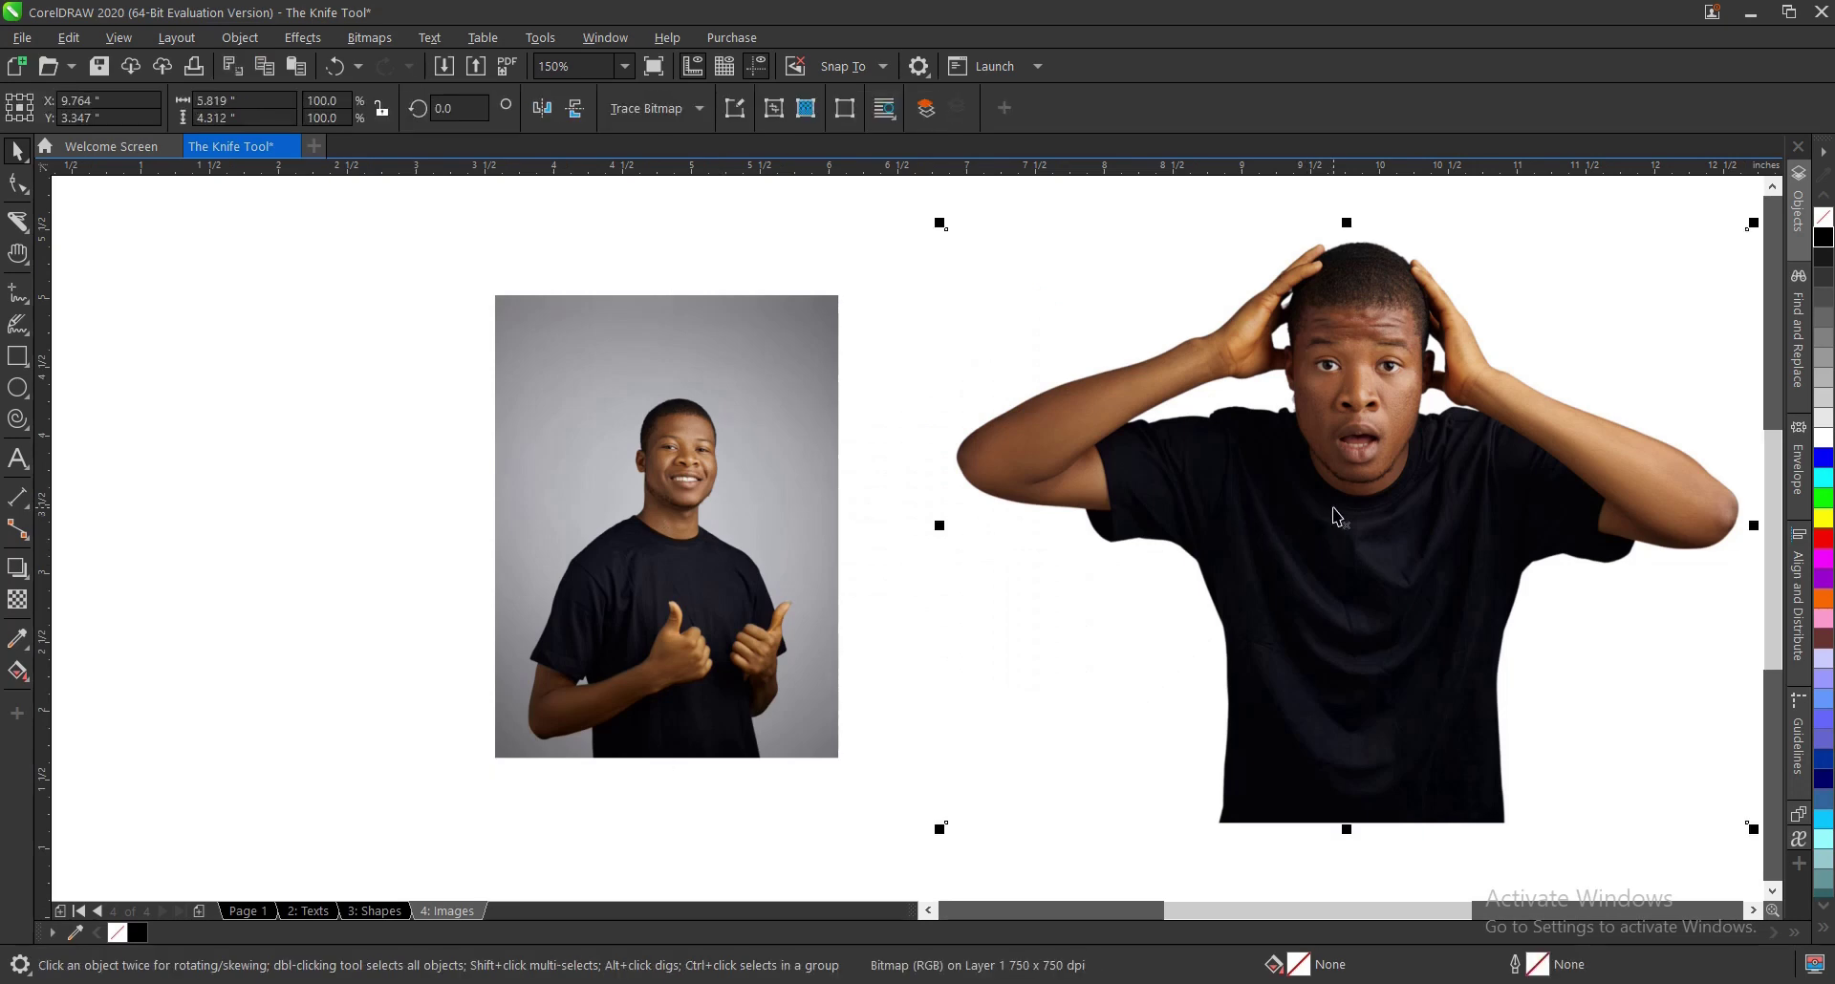
{"action": "scroll", "coordinate": [743, 526], "scroll_direction": "down", "scroll_amount": 2}
{"action": "scroll", "coordinate": [743, 525], "scroll_direction": "up", "scroll_amount": 2}
{"action": "scroll", "coordinate": [744, 526], "scroll_direction": "down", "scroll_amount": 2}
{"action": "key", "text": "Escape"}
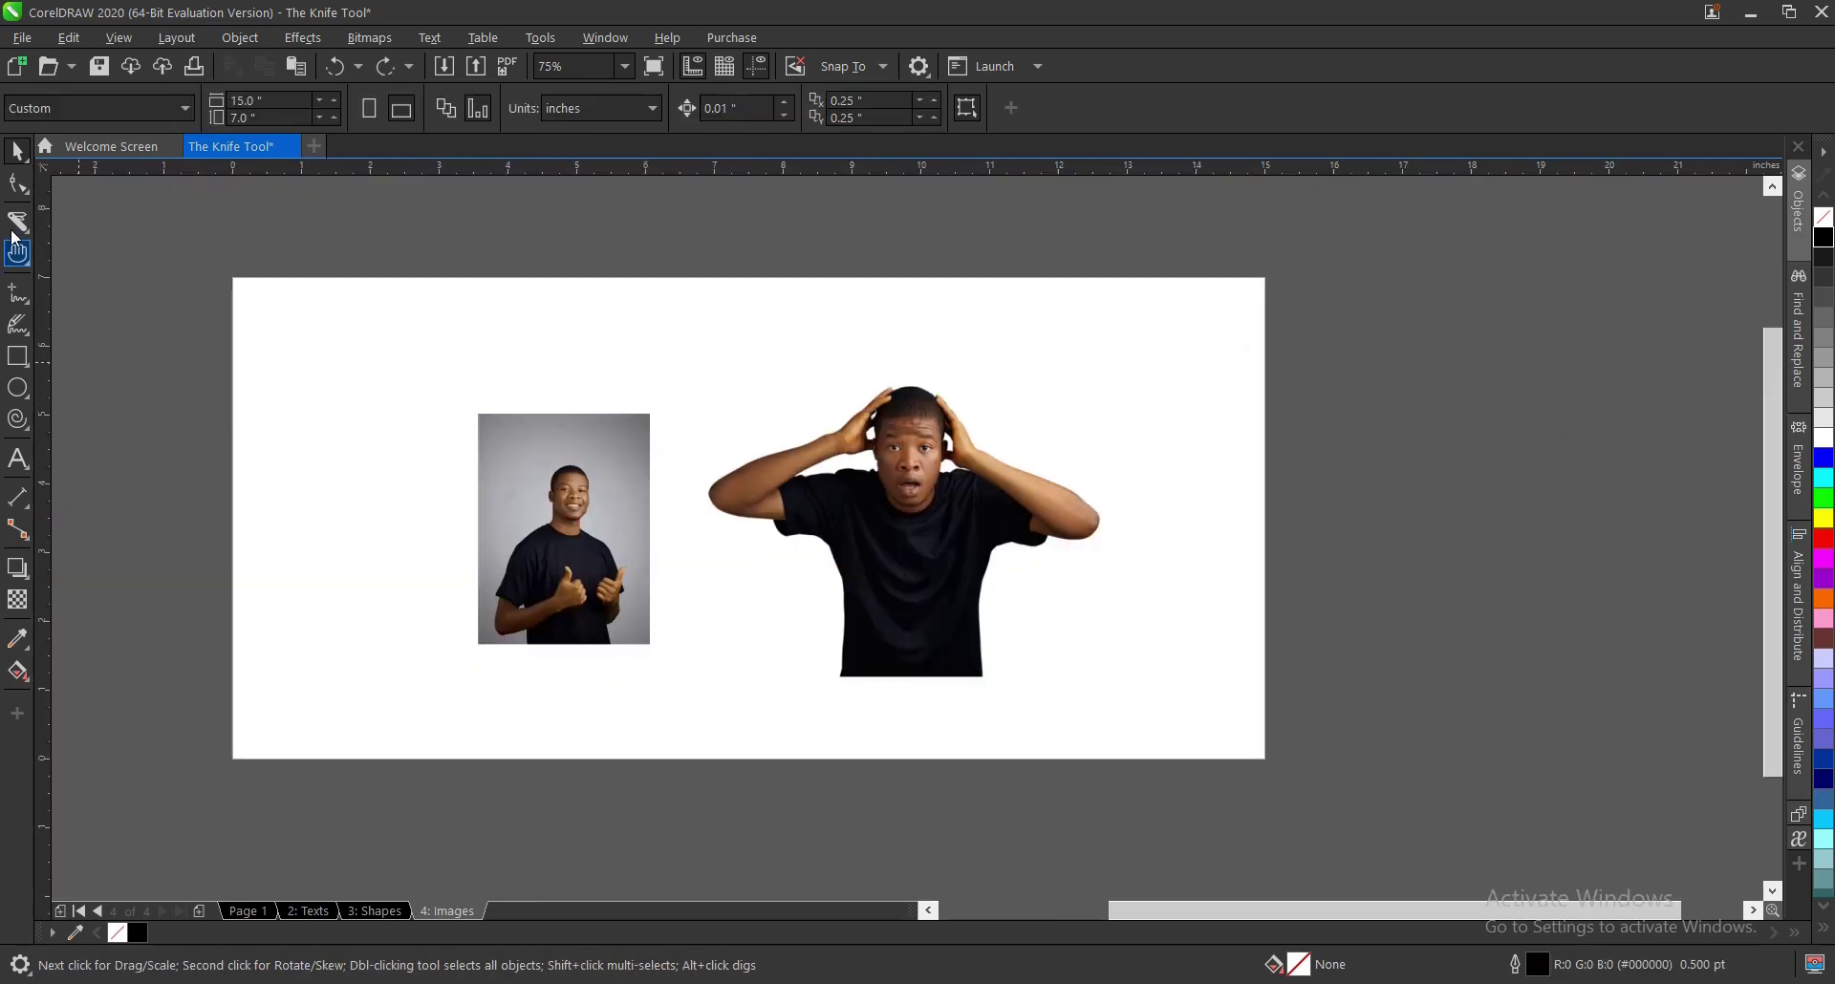
Step: Knife a diagonal line across the top of the left photo, above the man's head
{"action": "left_click", "coordinate": [21, 222]}
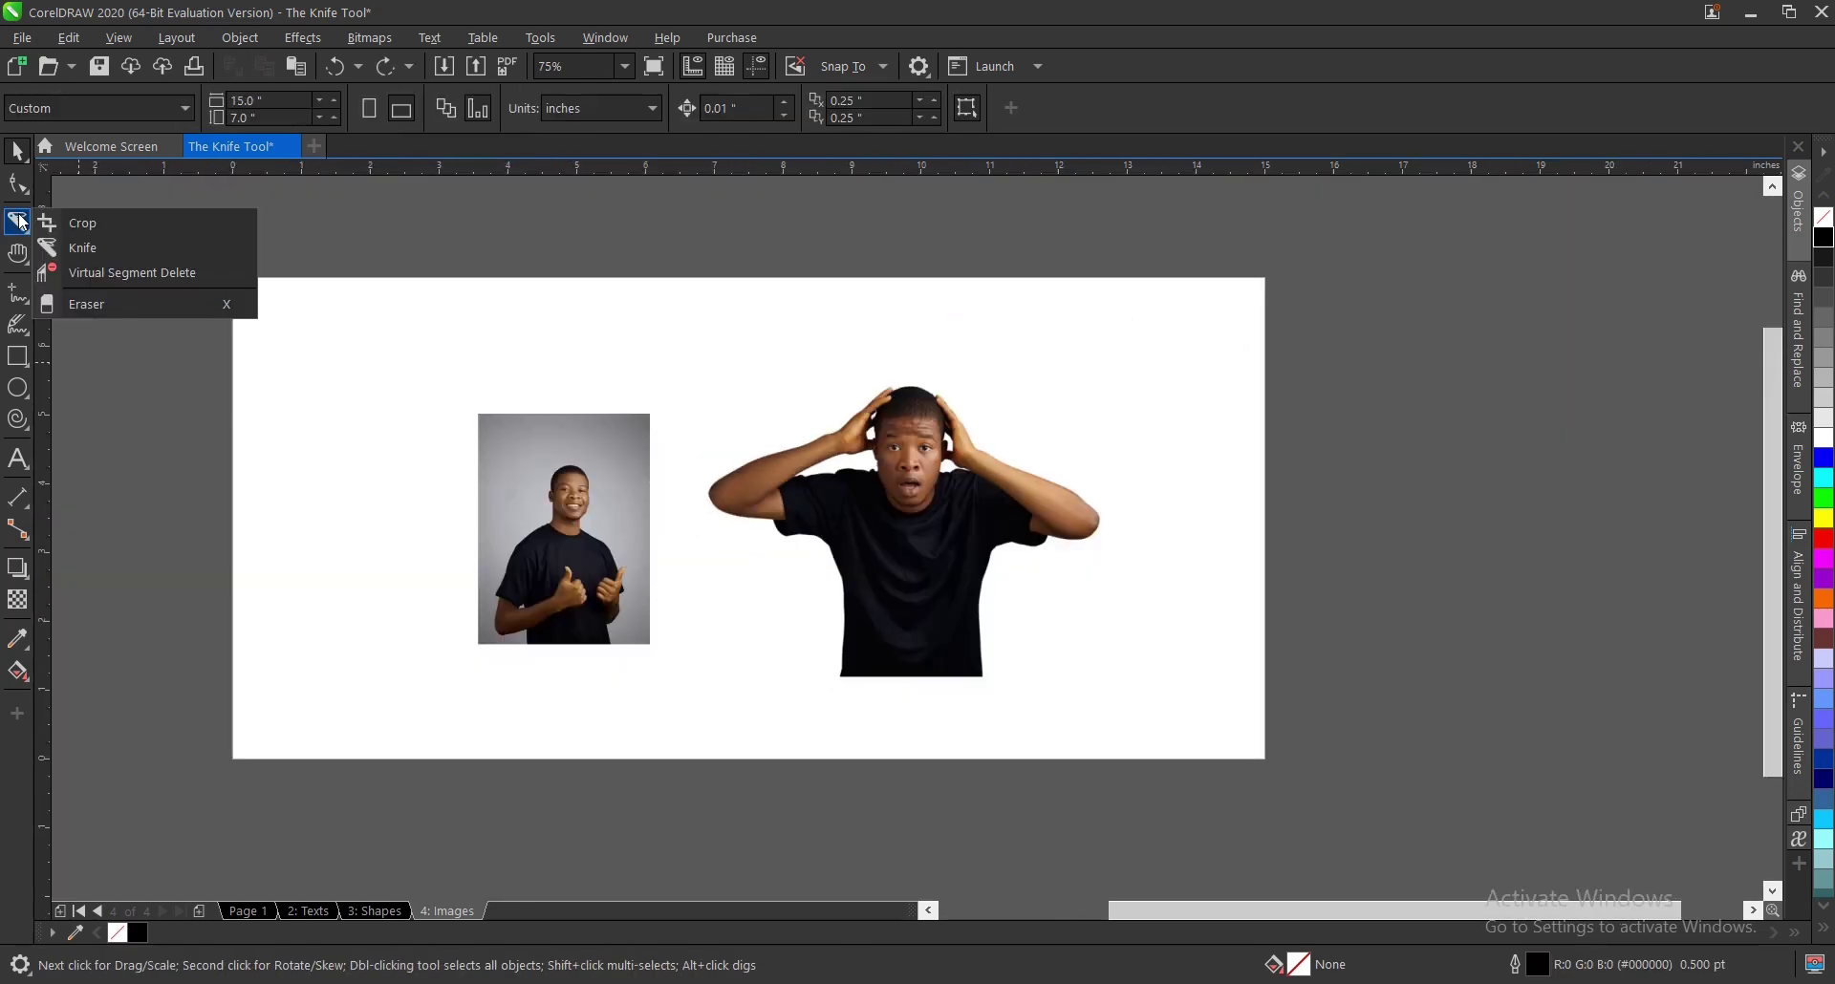
{"action": "left_click", "coordinate": [134, 253]}
{"action": "scroll", "coordinate": [590, 491], "scroll_direction": "up", "scroll_amount": 2}
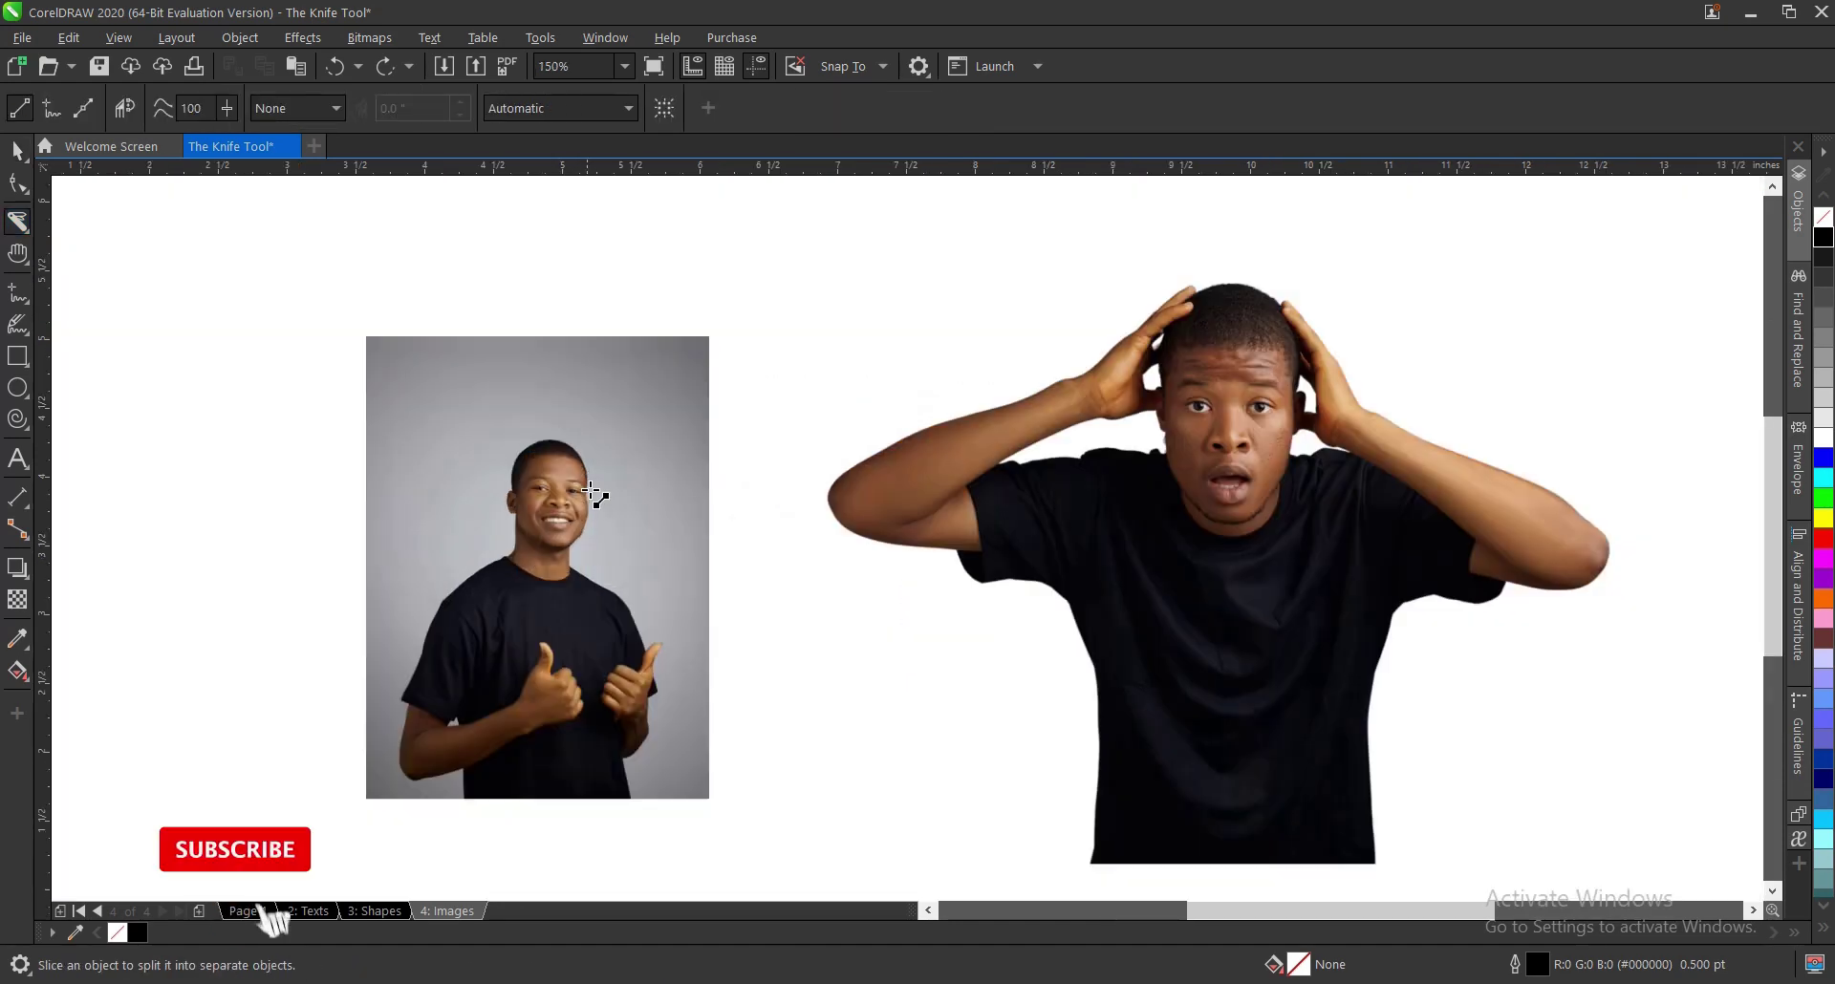
{"action": "left_click_drag", "start_coordinate": [323, 507], "coordinate": [803, 398]}
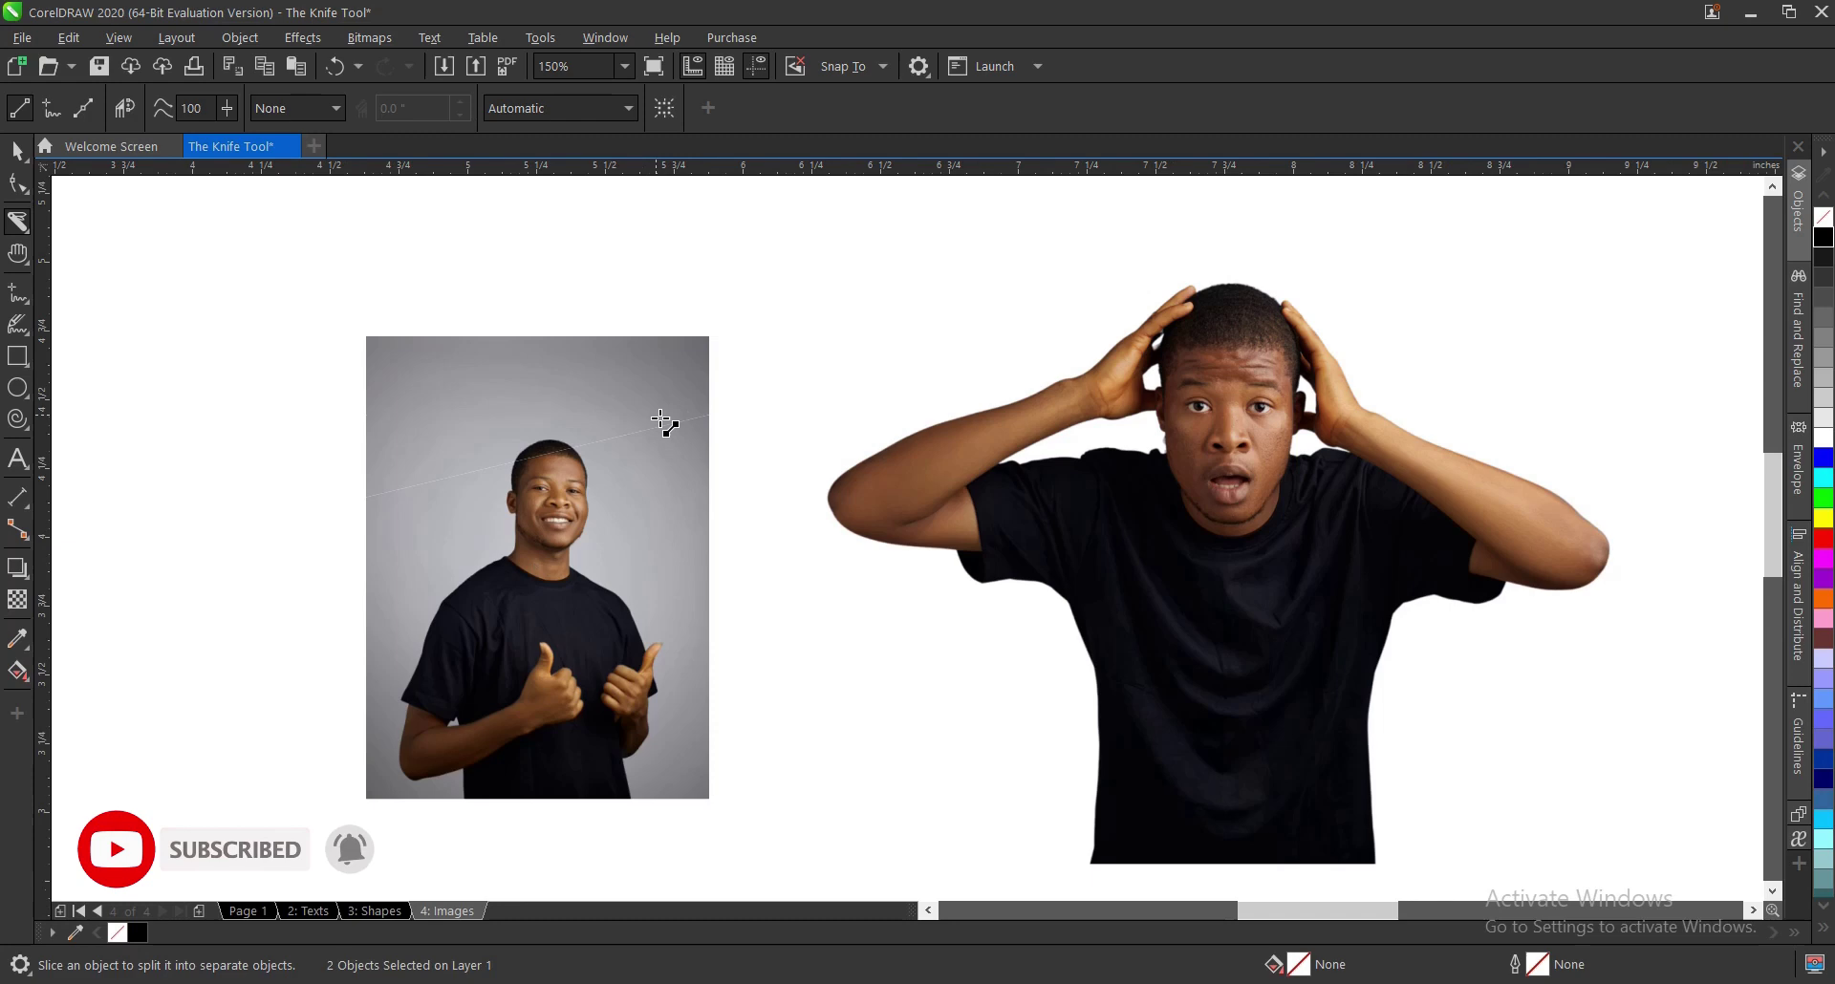
{"action": "scroll", "coordinate": [668, 418], "scroll_direction": "up", "scroll_amount": 3}
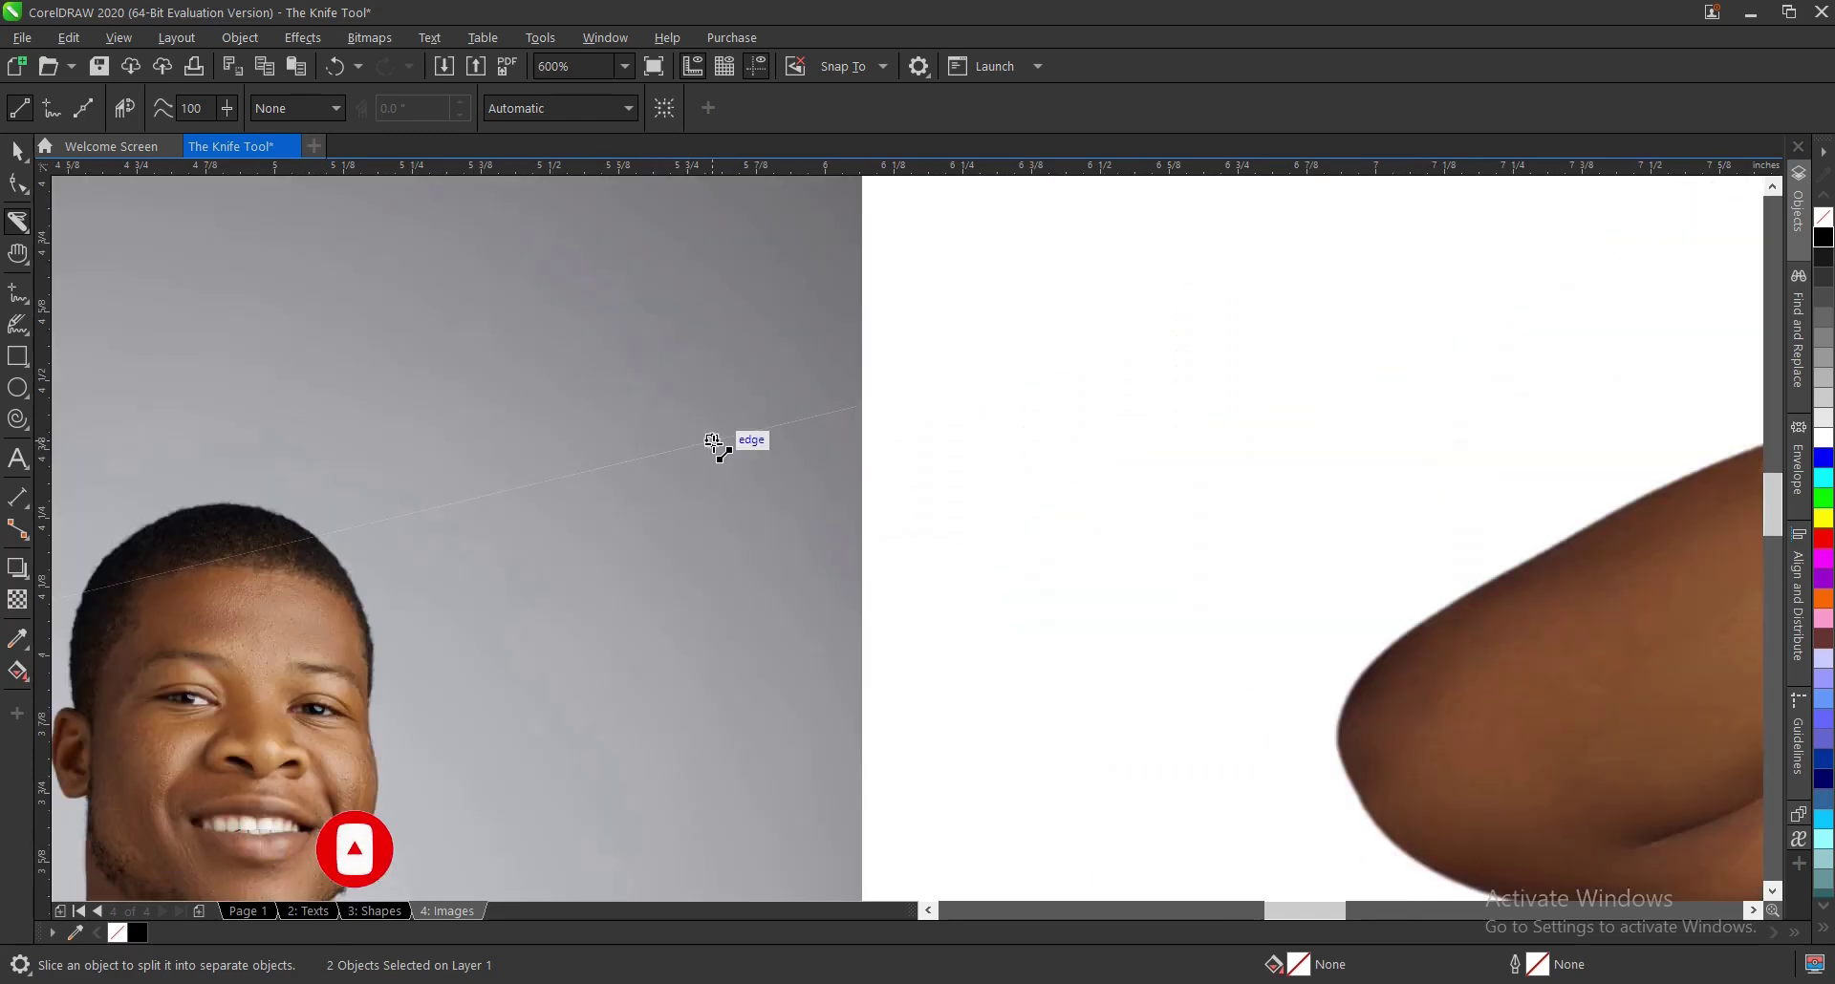
{"action": "key", "text": "space"}
{"action": "scroll", "coordinate": [716, 443], "scroll_direction": "down", "scroll_amount": 2}
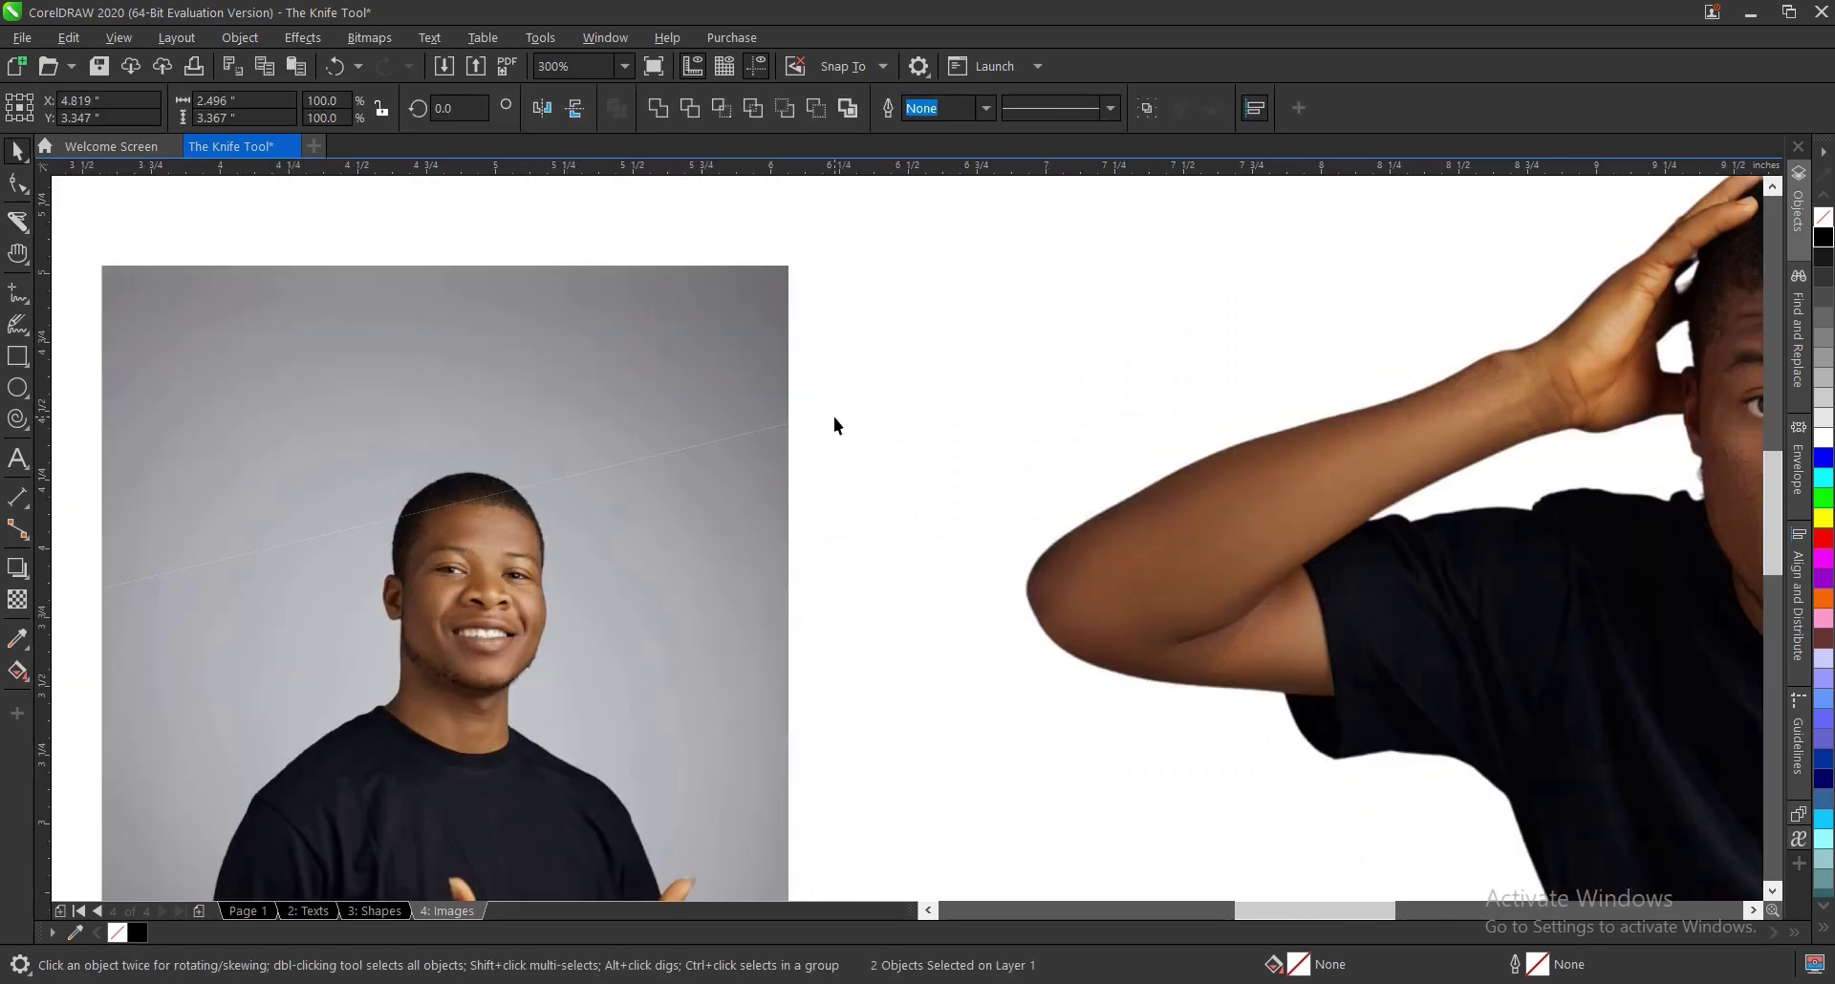
Step: Nudge the photo's top piece to reveal the cut, then undo the move
{"action": "left_click", "coordinate": [834, 417]}
{"action": "scroll", "coordinate": [711, 381], "scroll_direction": "down", "scroll_amount": 2}
{"action": "scroll", "coordinate": [569, 448], "scroll_direction": "up", "scroll_amount": 2}
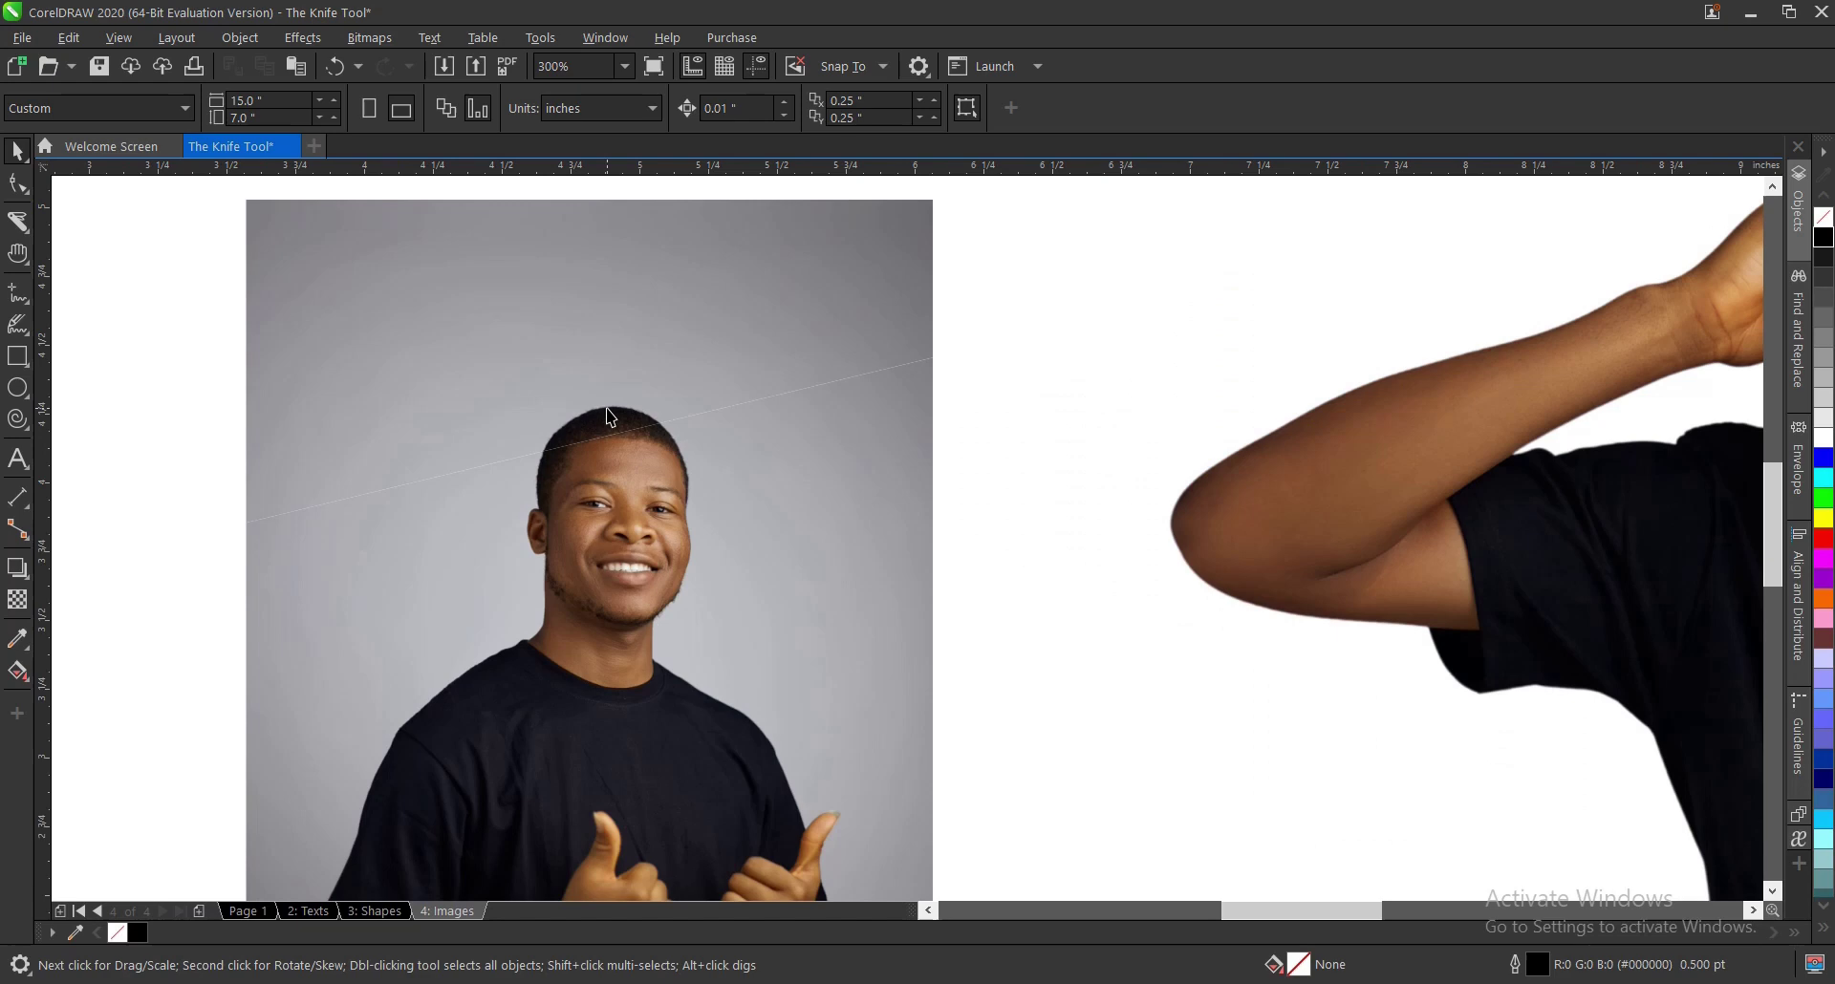
{"action": "left_click", "coordinate": [609, 402]}
{"action": "left_click_drag", "start_coordinate": [608, 406], "coordinate": [610, 408]}
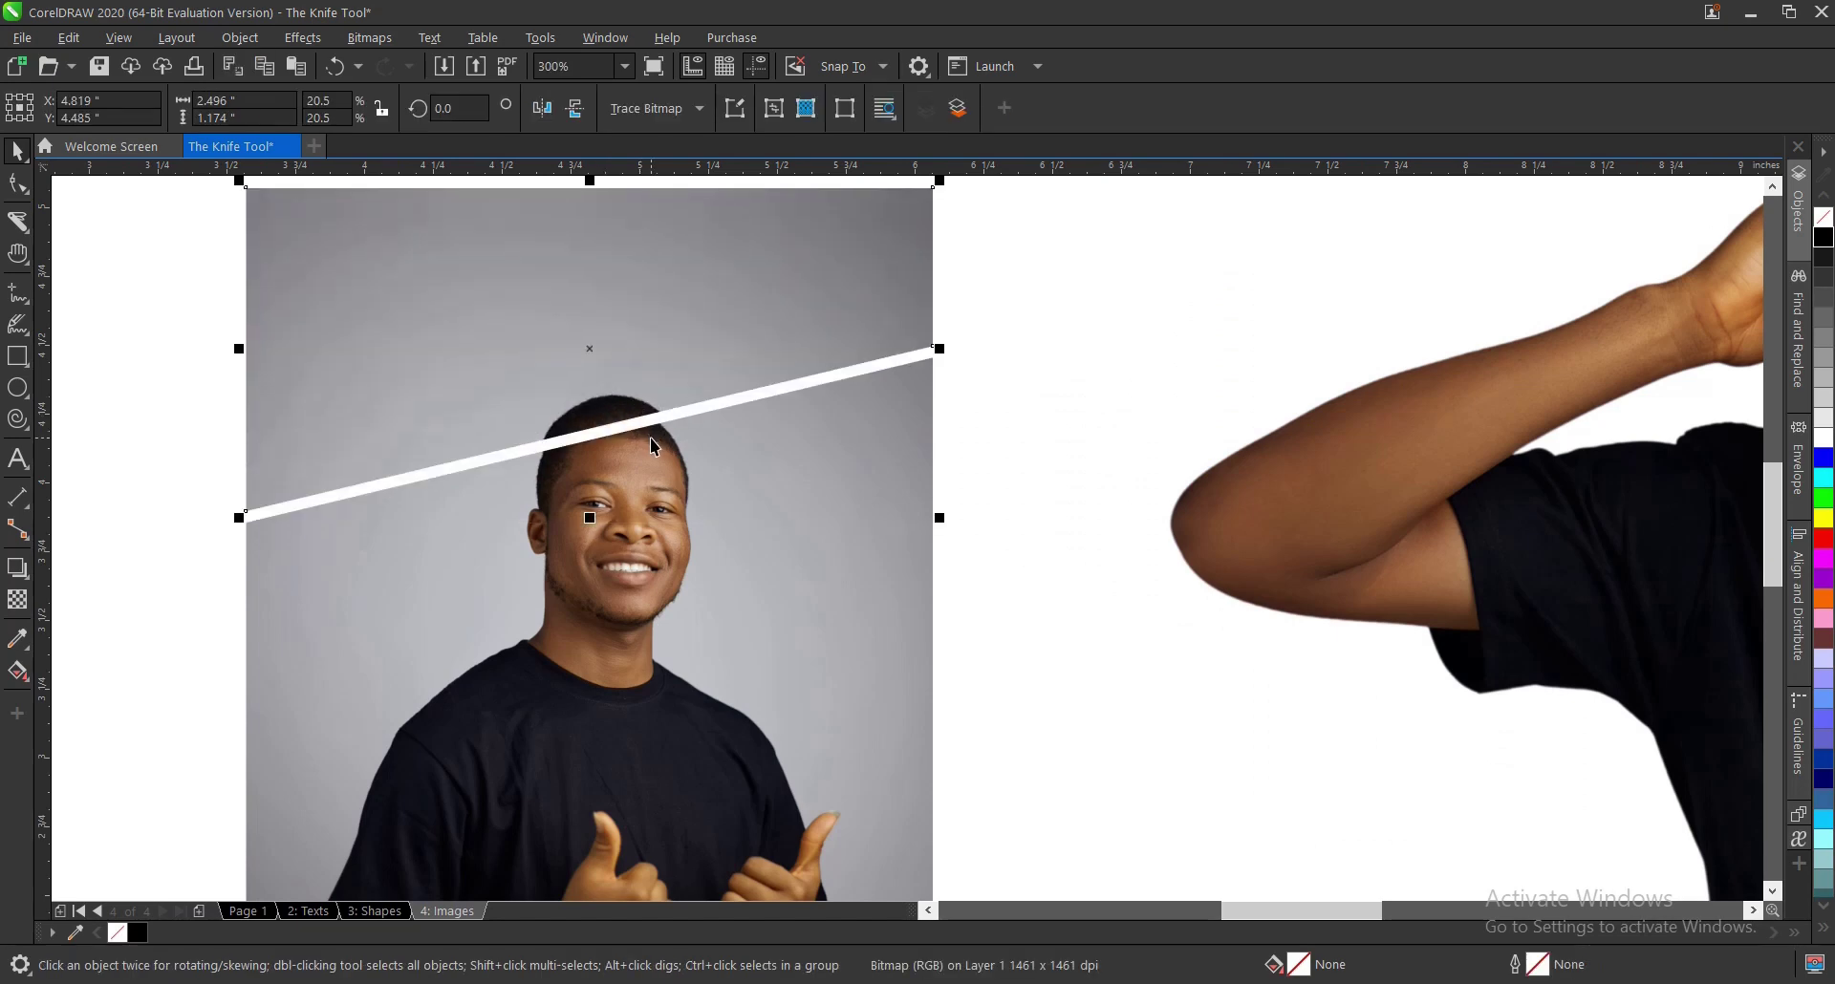
{"action": "key", "text": "ctrl+z"}
{"action": "scroll", "coordinate": [645, 439], "scroll_direction": "down", "scroll_amount": 2}
{"action": "scroll", "coordinate": [607, 564], "scroll_direction": "up", "scroll_amount": 2}
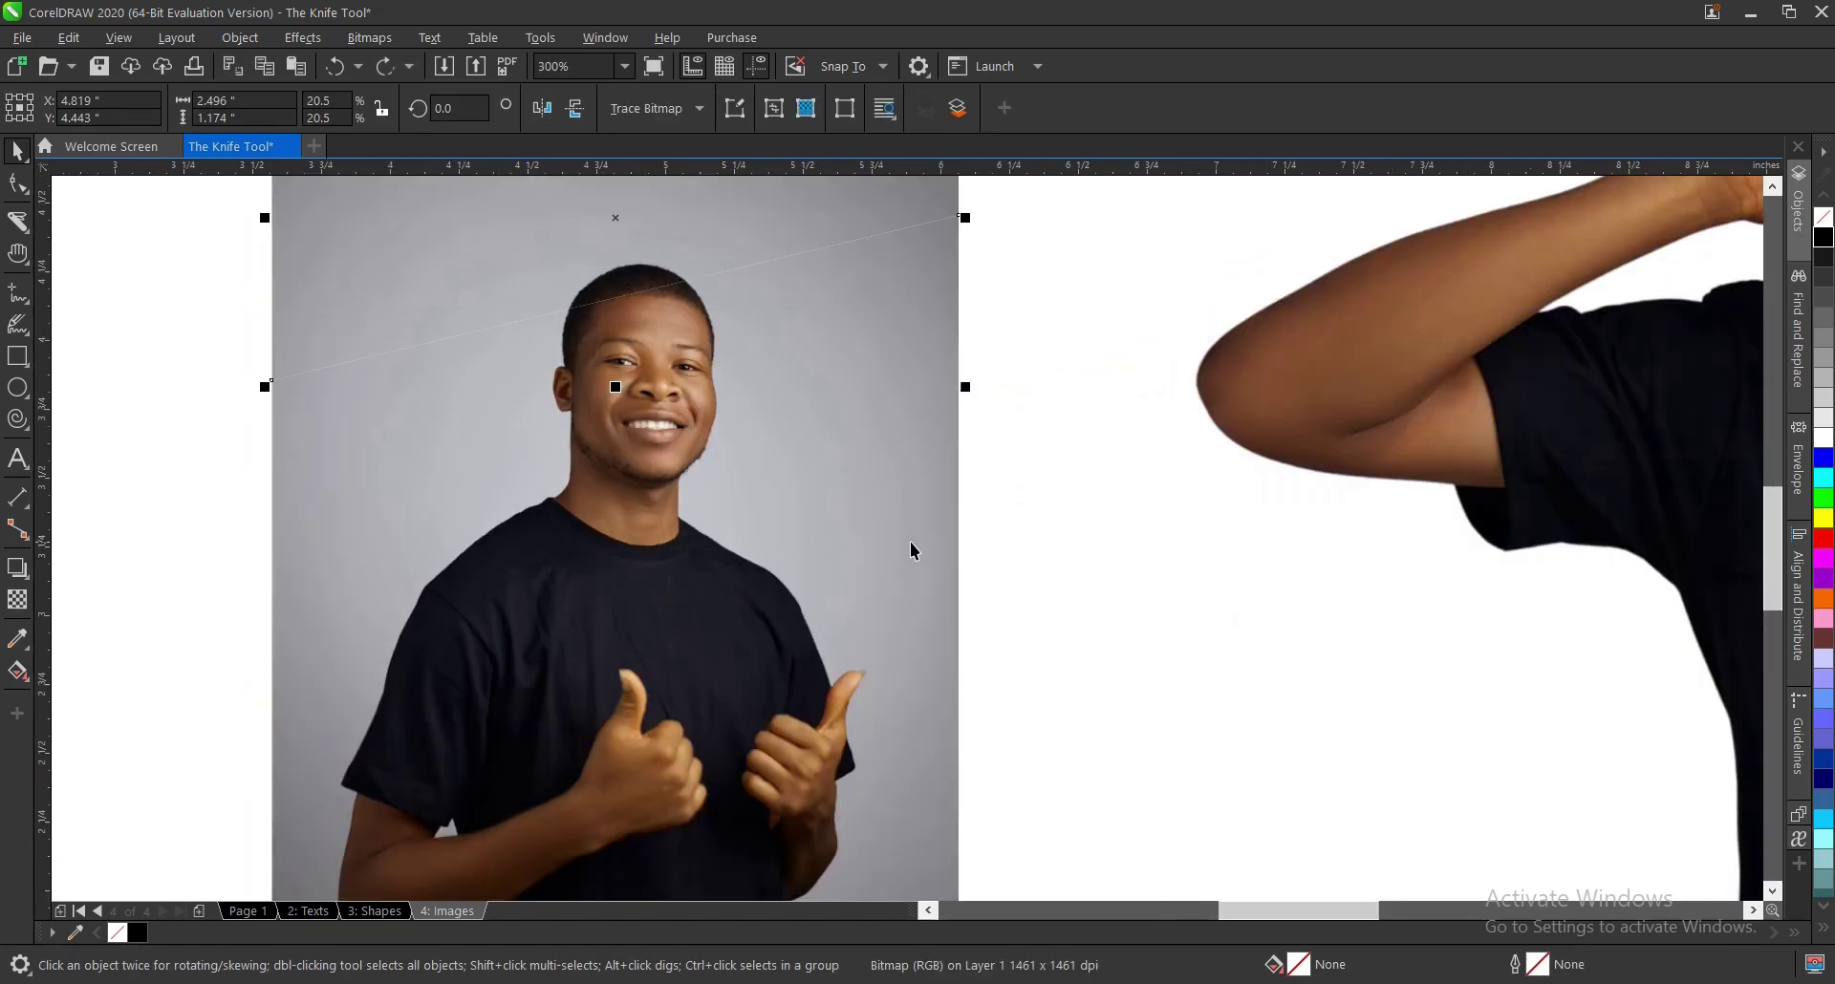
{"action": "scroll", "coordinate": [570, 443], "scroll_direction": "down", "scroll_amount": 2}
{"action": "scroll", "coordinate": [559, 554], "scroll_direction": "up", "scroll_amount": 2}
Step: Draw another Knife cut line from left of the photo down across it
{"action": "left_click", "coordinate": [17, 221]}
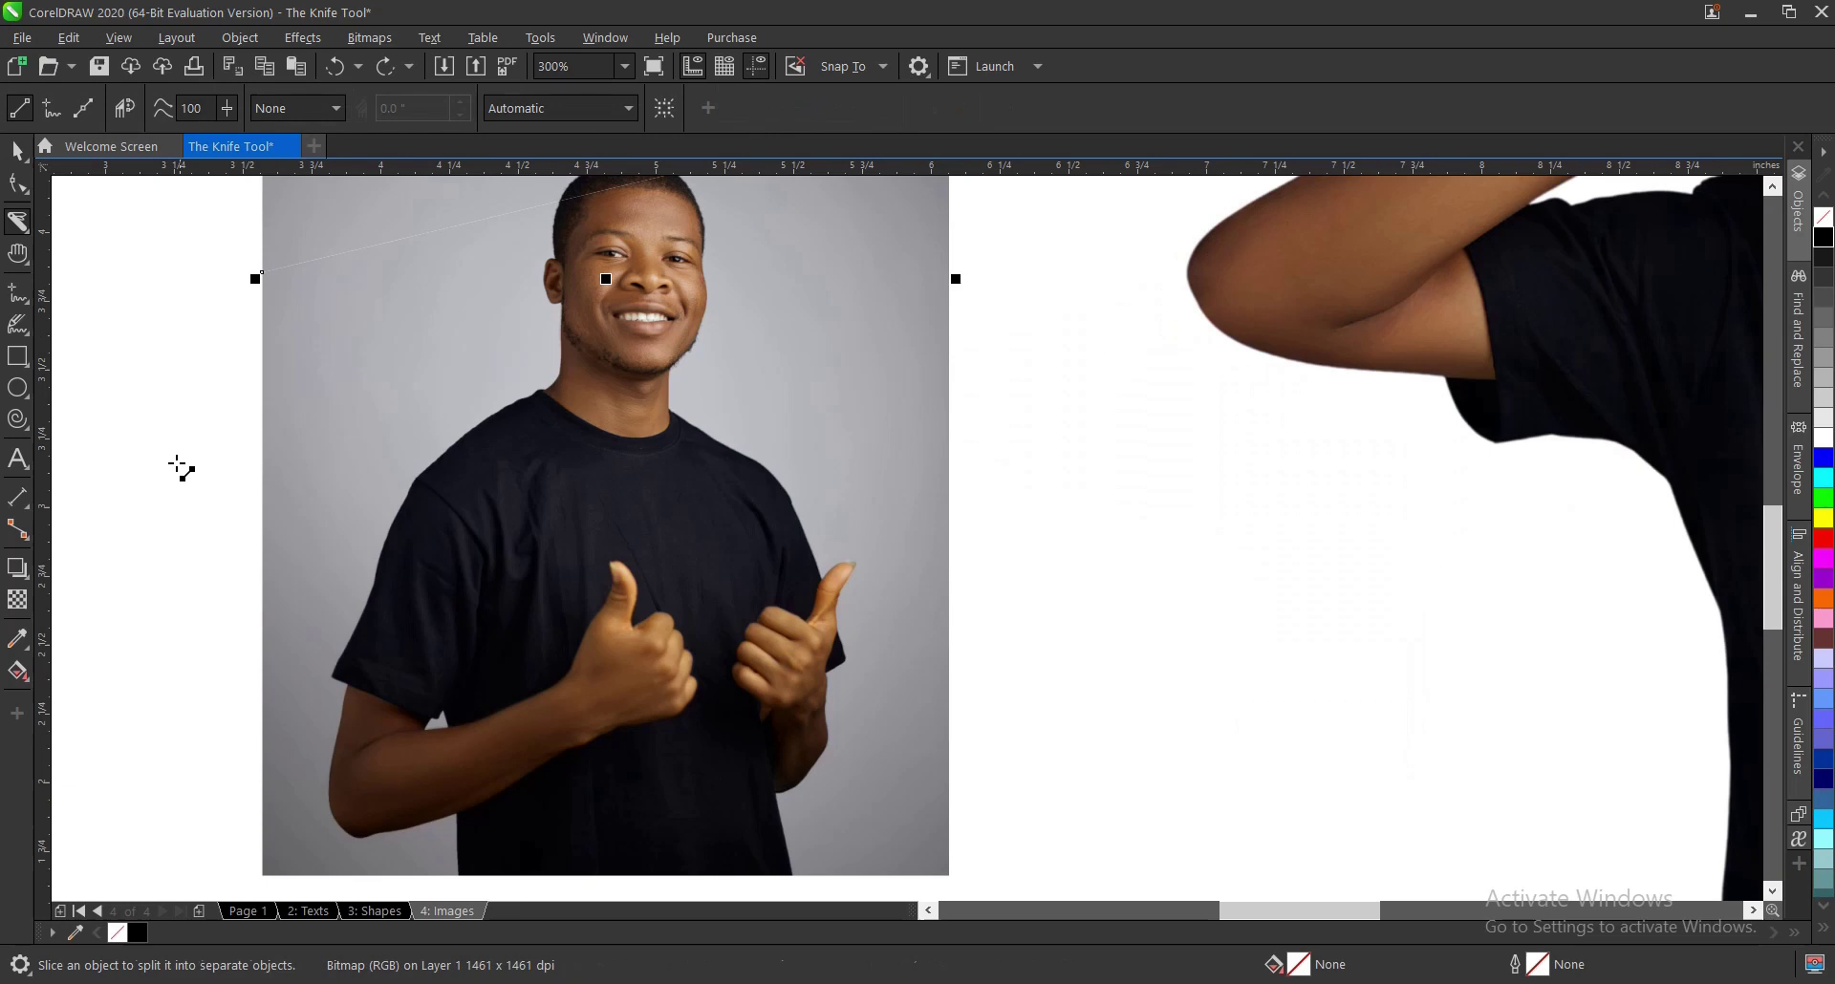
{"action": "left_click", "coordinate": [166, 427]}
{"action": "left_click", "coordinate": [946, 690]}
{"action": "scroll", "coordinate": [779, 607], "scroll_direction": "down", "scroll_amount": 1}
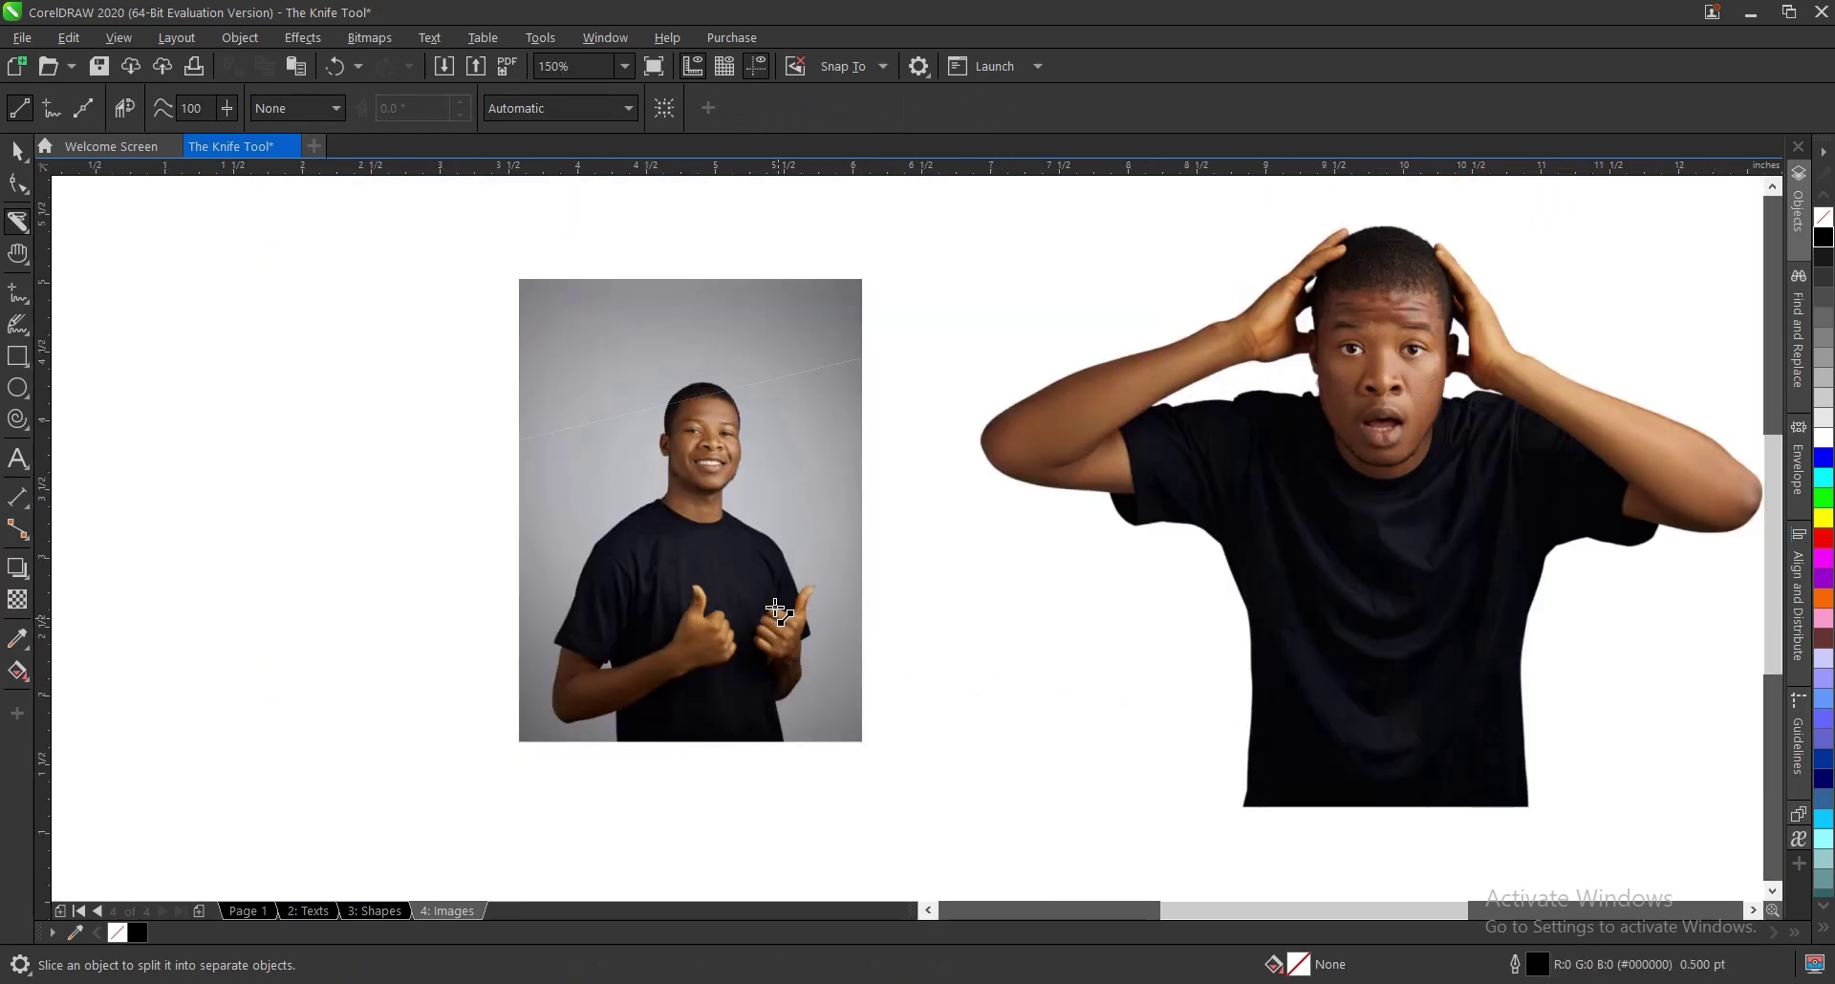
{"action": "scroll", "coordinate": [712, 458], "scroll_direction": "up", "scroll_amount": 1}
{"action": "scroll", "coordinate": [708, 332], "scroll_direction": "up", "scroll_amount": 1}
{"action": "scroll", "coordinate": [725, 508], "scroll_direction": "down", "scroll_amount": 1}
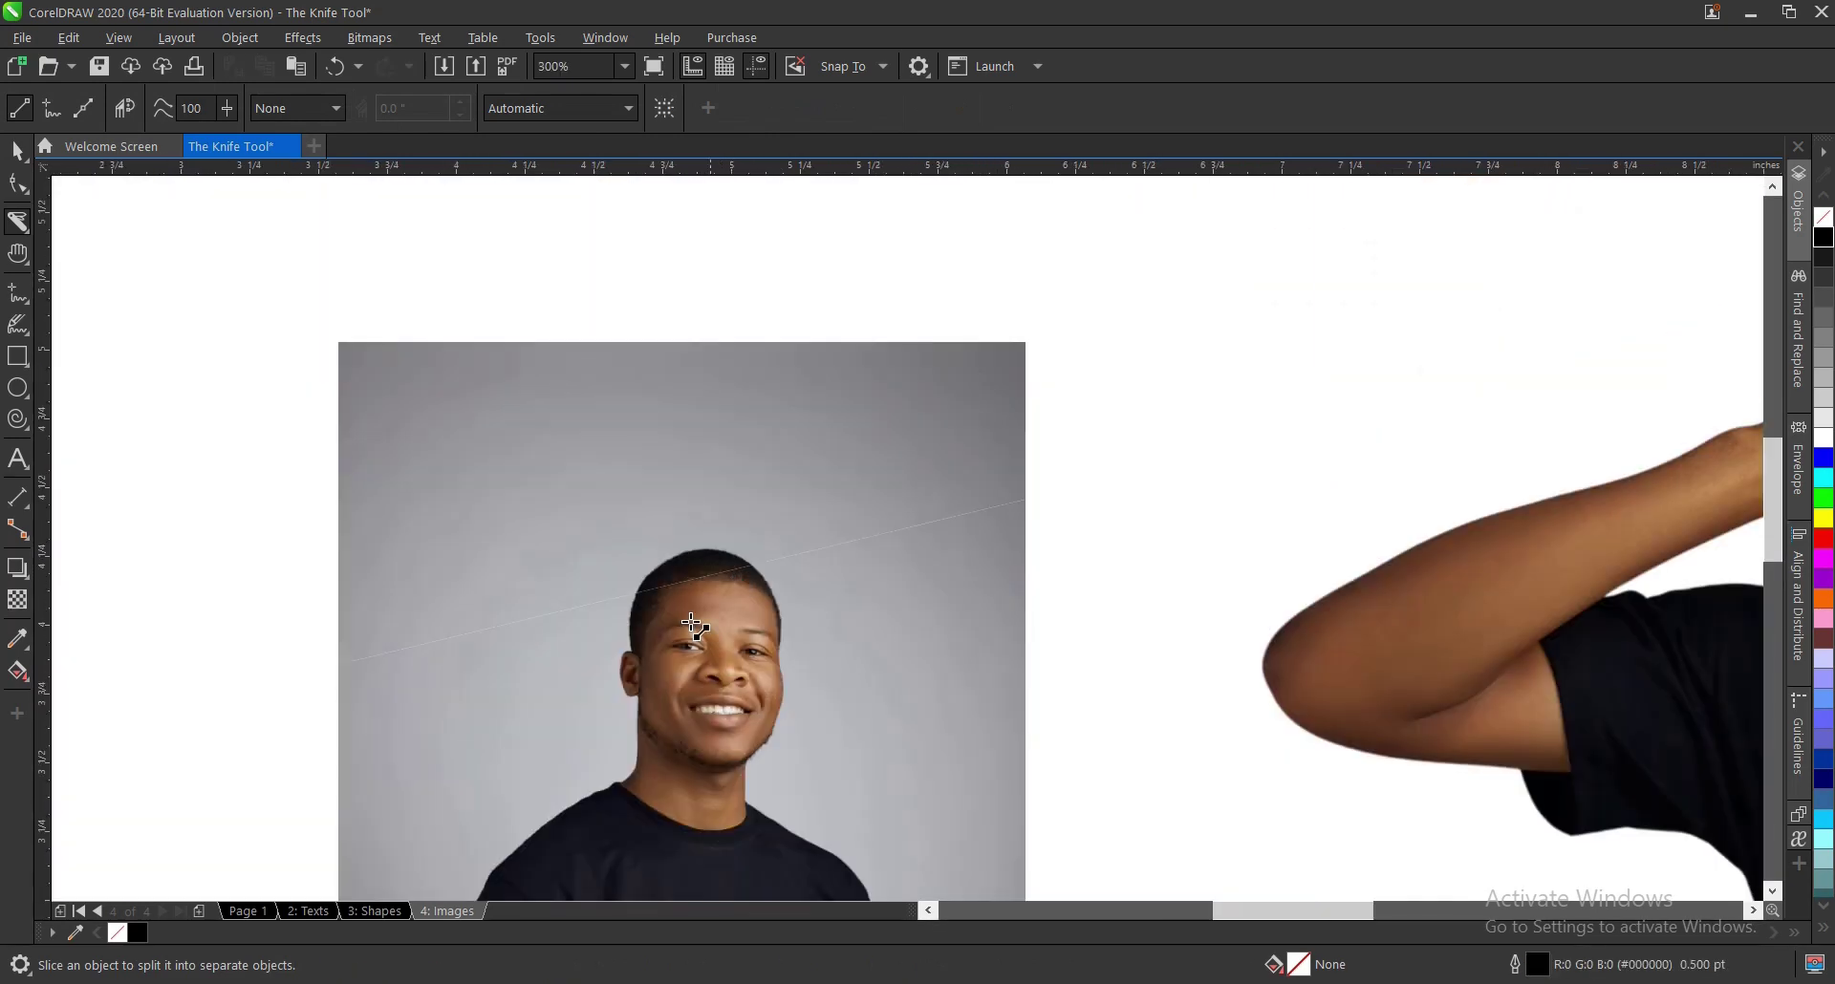
Step: Cut the photo from its right edge to its top edge, test-move the corner piece, then undo
{"action": "left_click", "coordinate": [1080, 531]}
{"action": "left_click", "coordinate": [463, 334]}
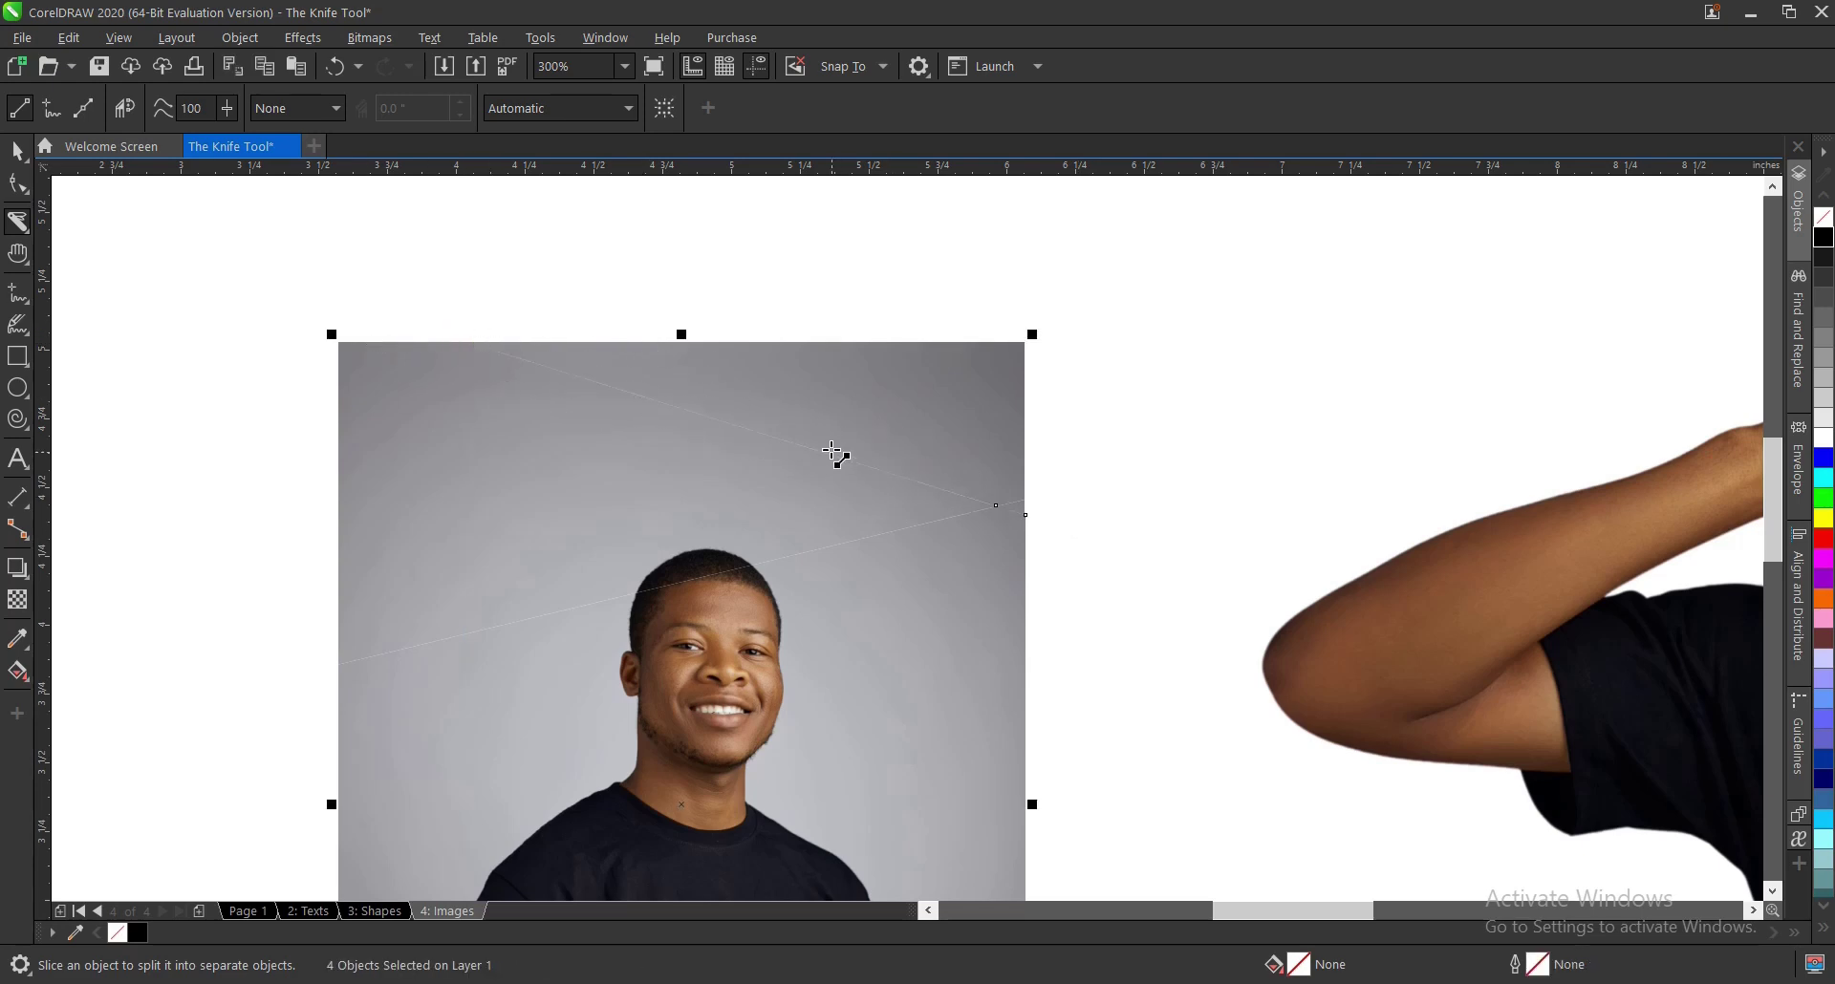
{"action": "key", "text": "space"}
{"action": "left_click_drag", "start_coordinate": [883, 343], "coordinate": [927, 302]}
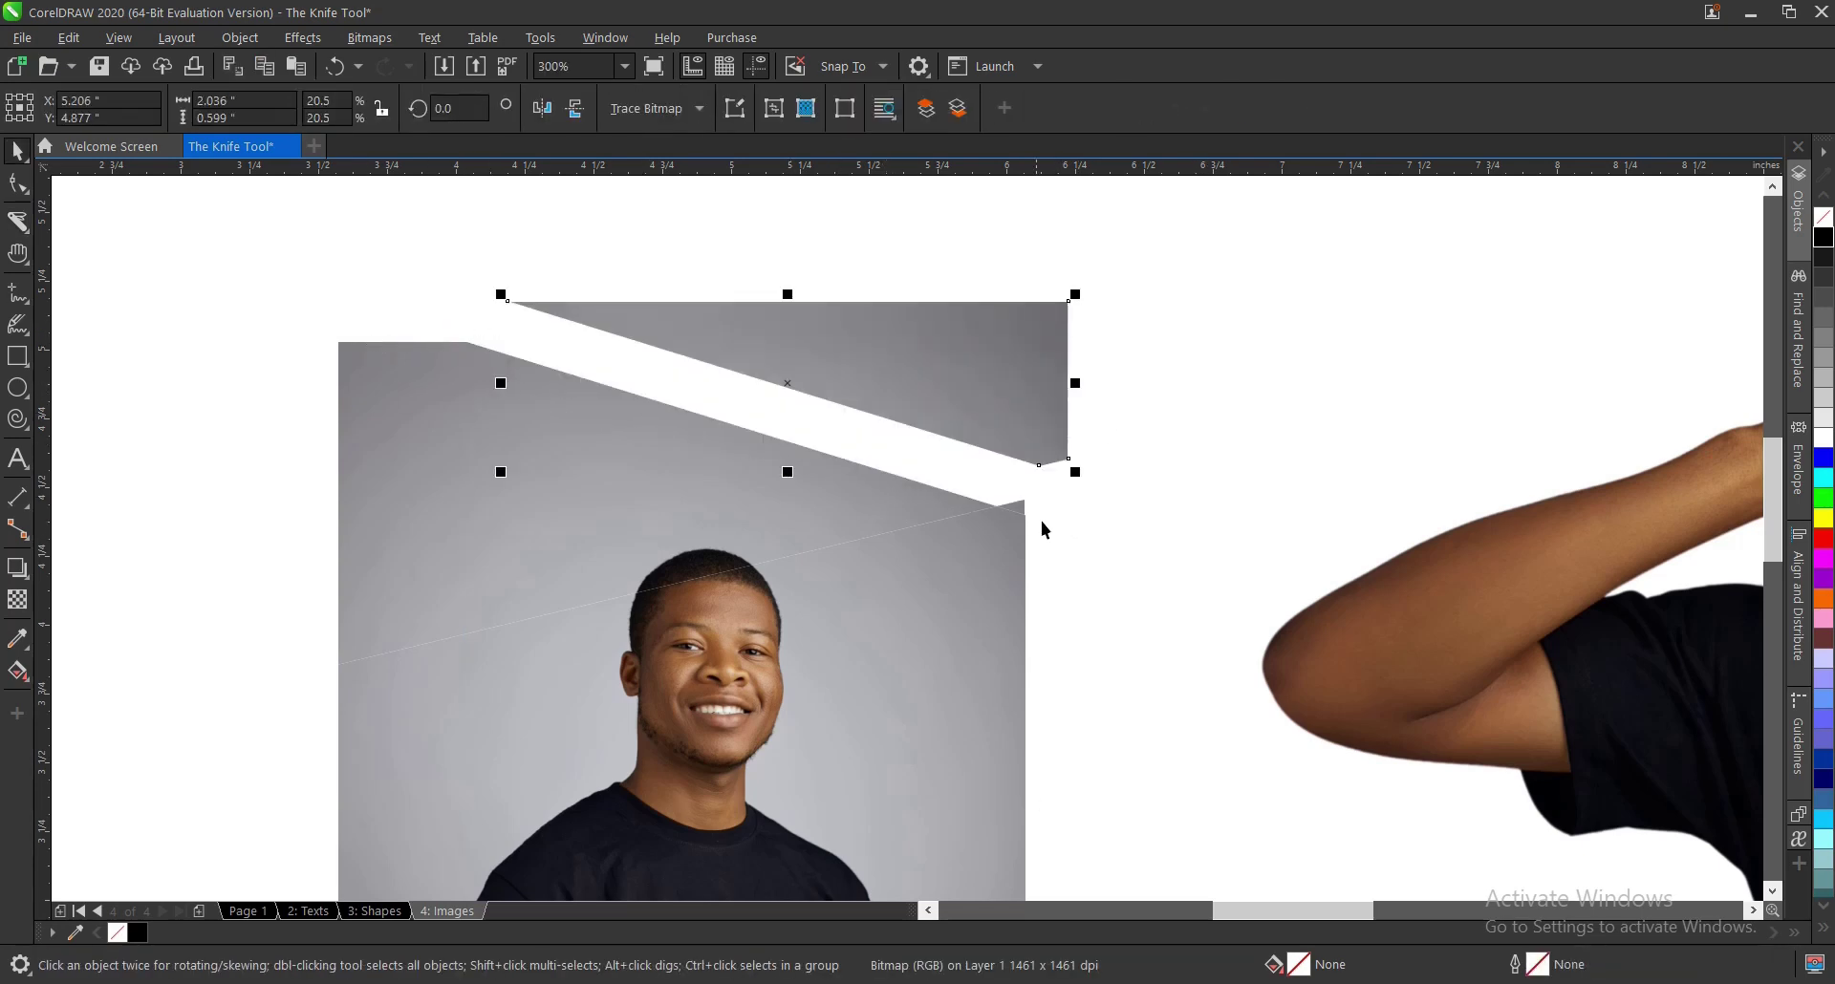
{"action": "left_click", "coordinate": [1024, 499]}
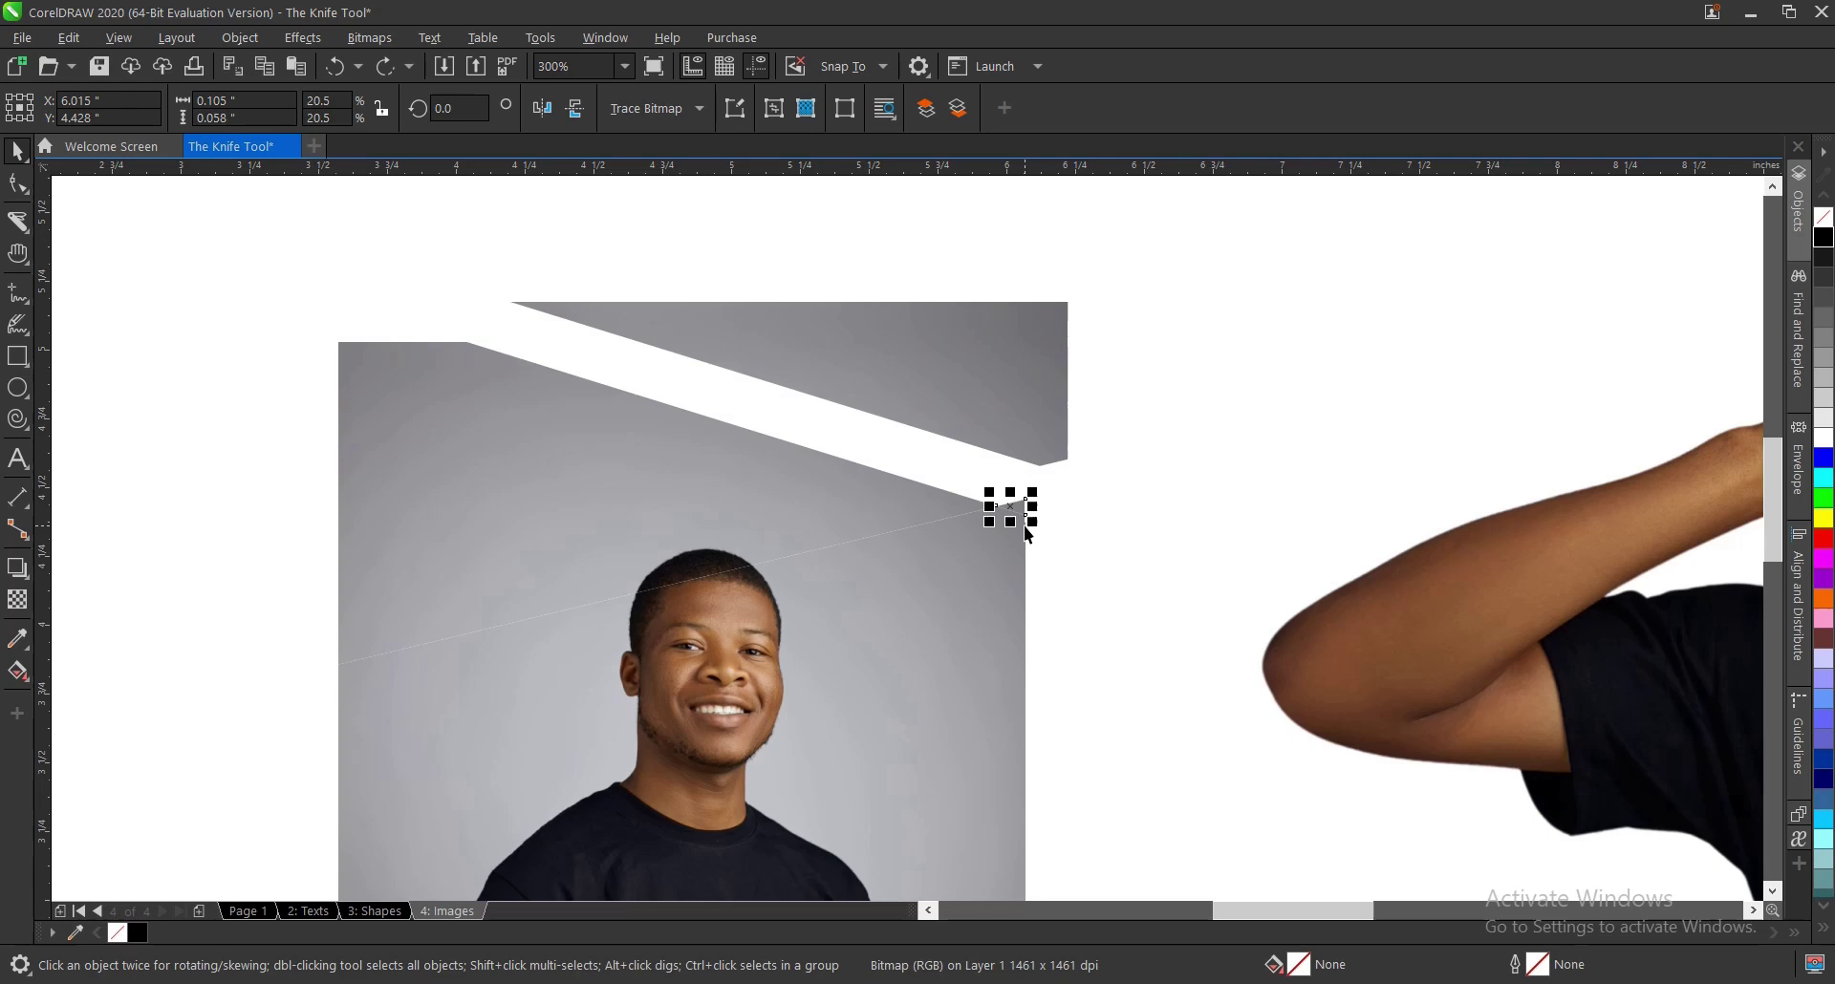
{"action": "key", "text": "ctrl+z"}
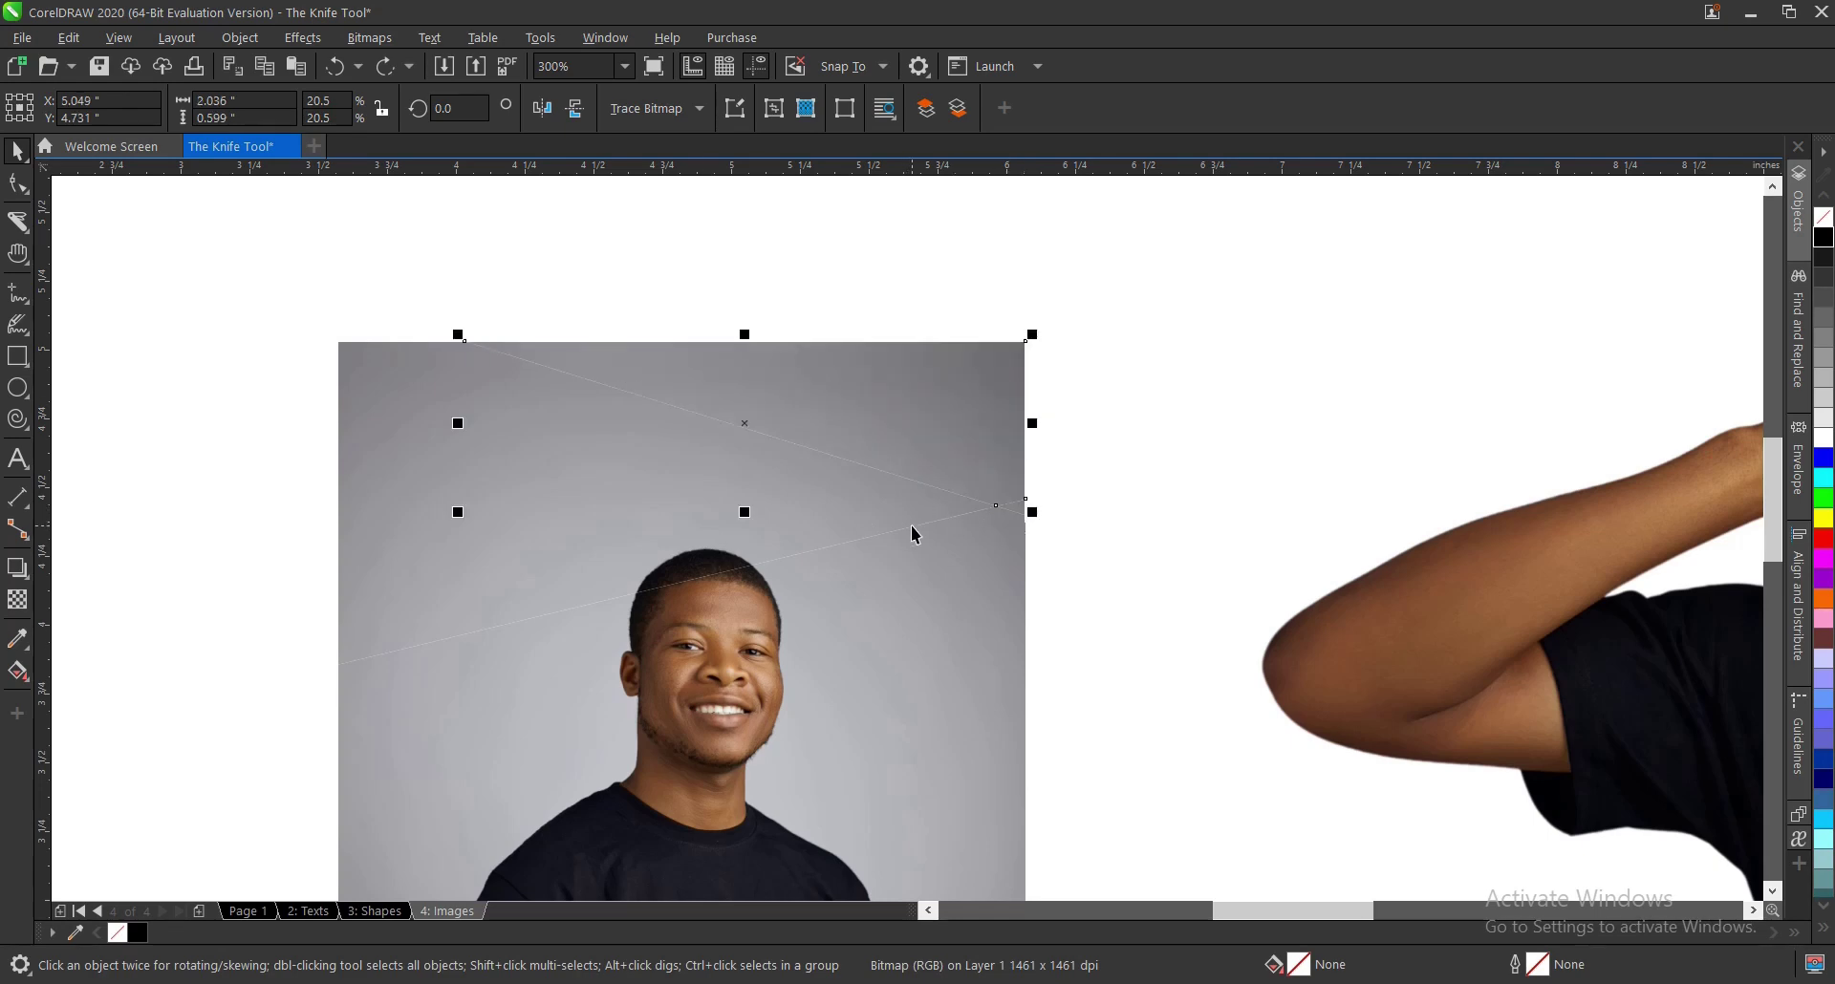
{"action": "scroll", "coordinate": [851, 528], "scroll_direction": "up", "scroll_amount": 1}
{"action": "scroll", "coordinate": [784, 524], "scroll_direction": "down", "scroll_amount": 1}
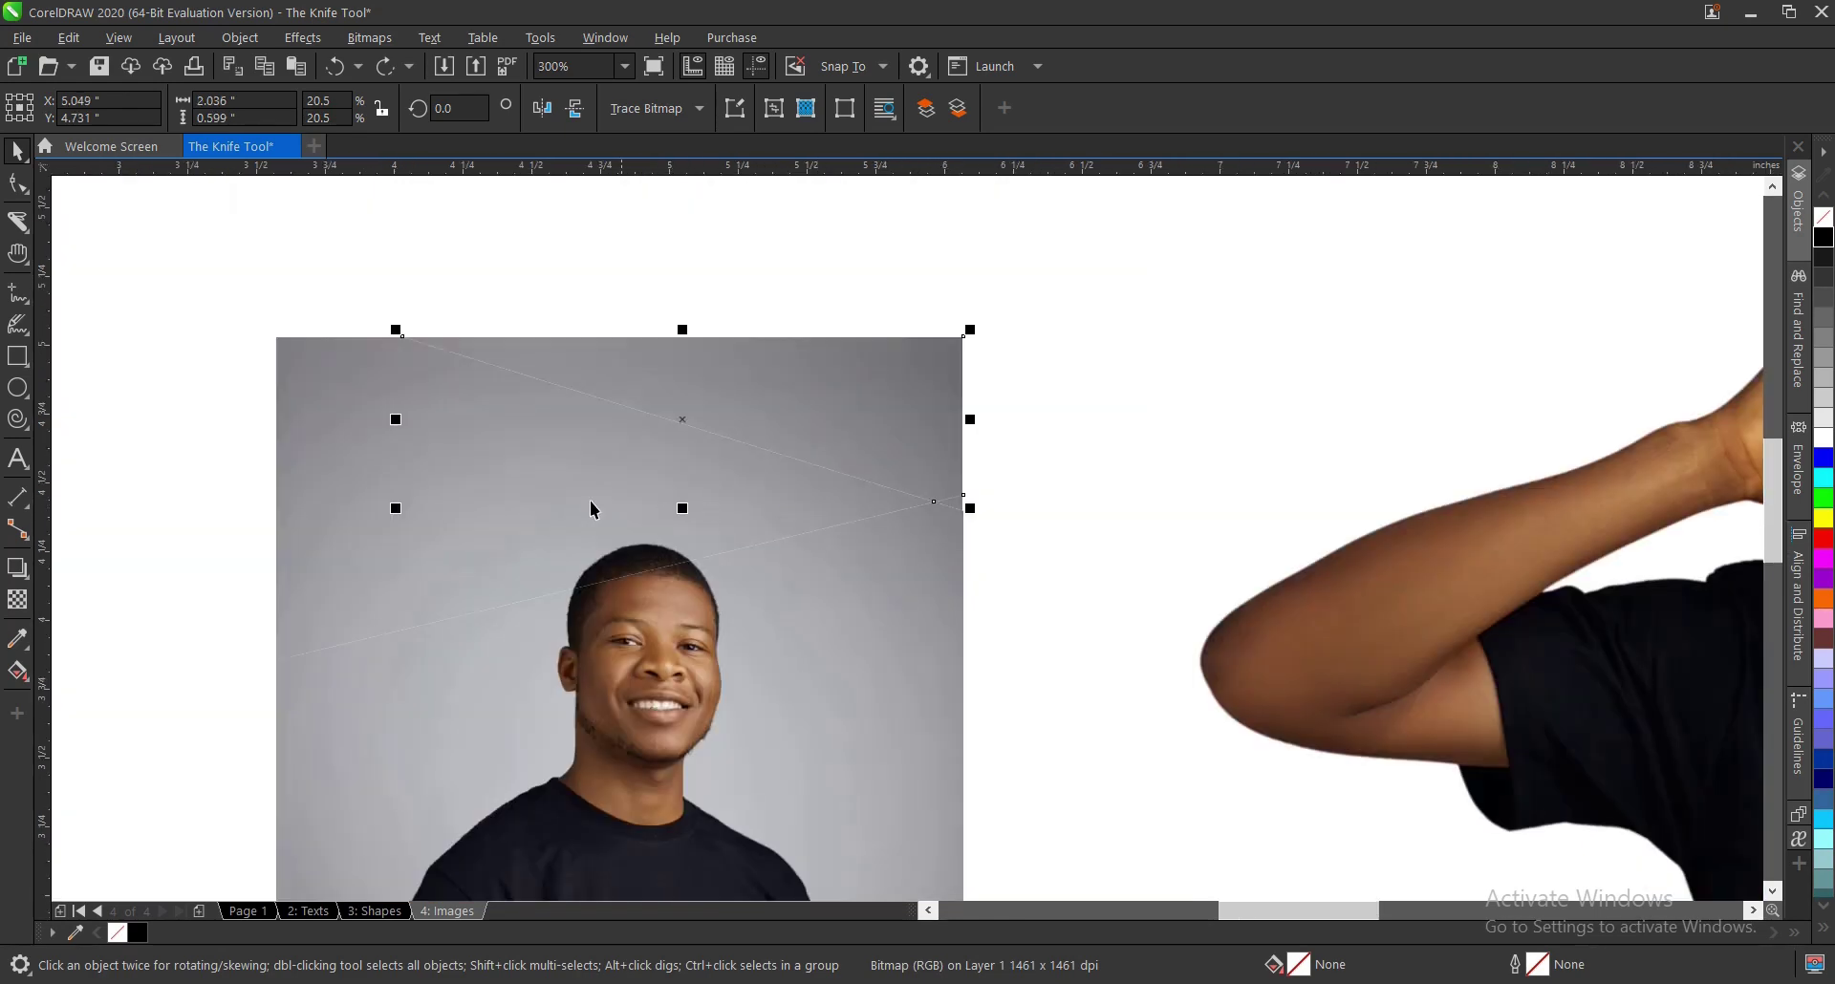
{"action": "left_click", "coordinate": [1118, 414]}
Step: Slice the photo straight across from left edge to right, test-move a piece, then undo
{"action": "scroll", "coordinate": [840, 451], "scroll_direction": "down", "scroll_amount": 2}
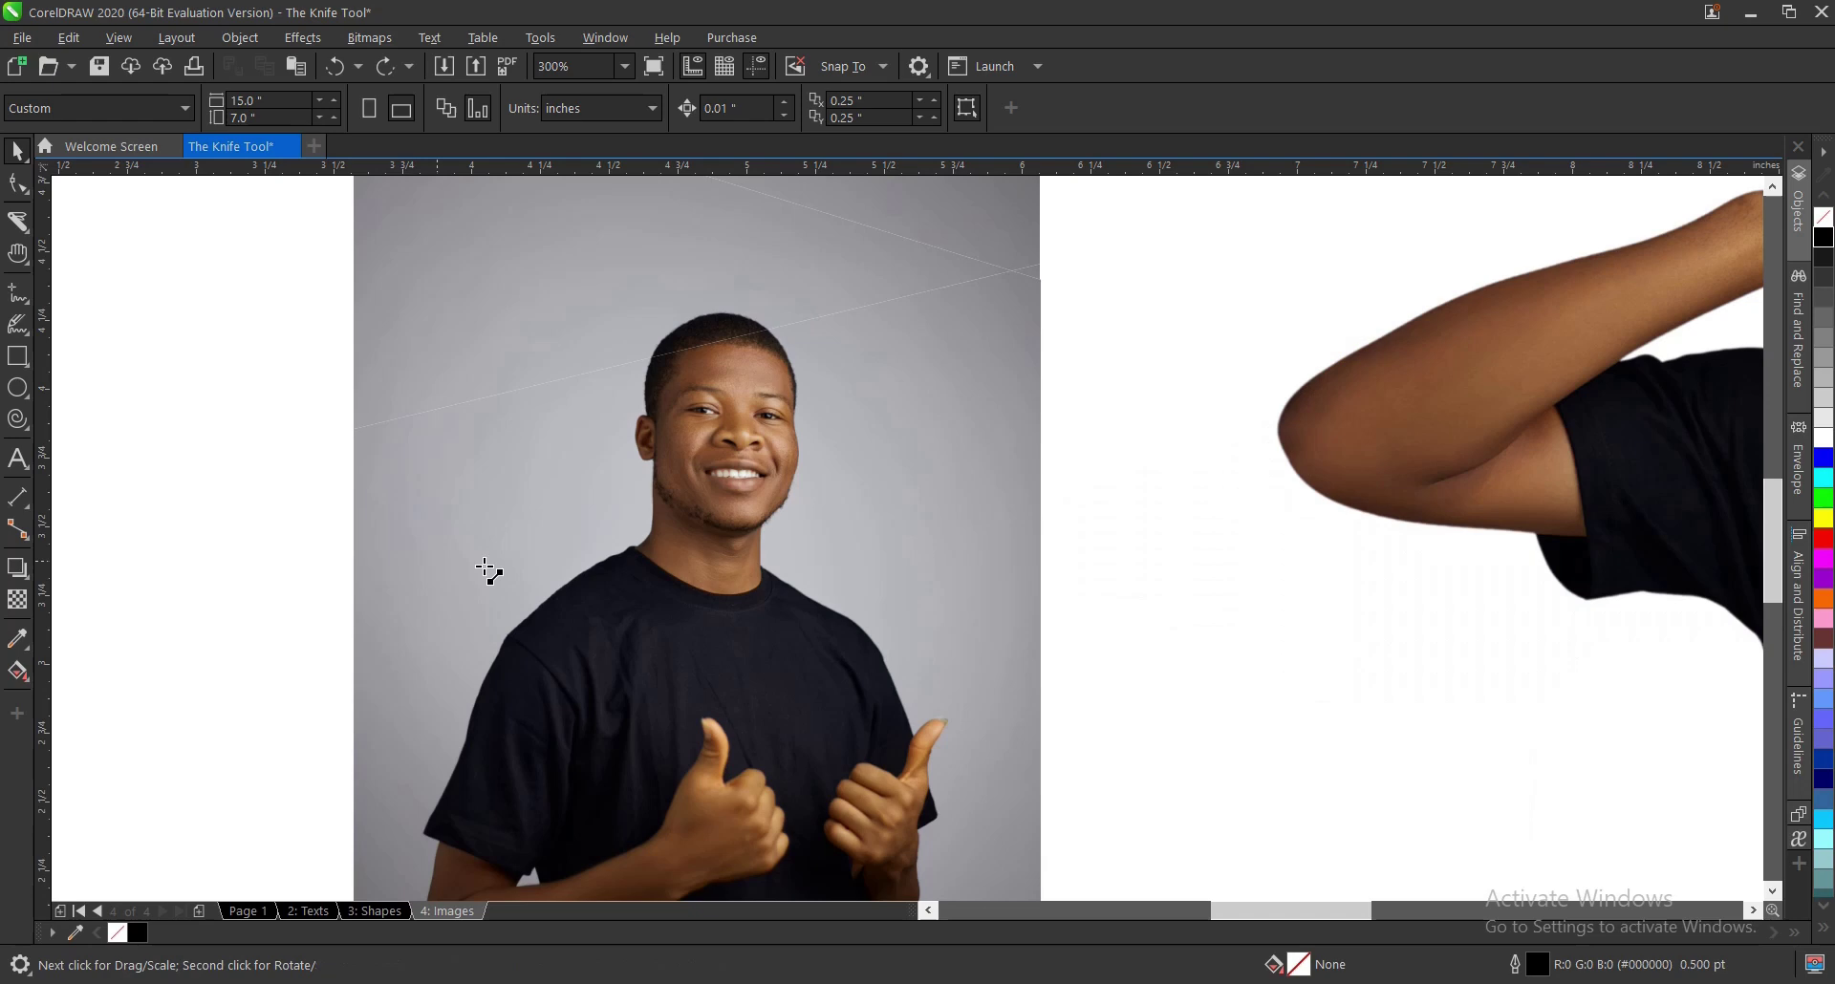
{"action": "left_click_drag", "start_coordinate": [349, 555], "coordinate": [1164, 736]}
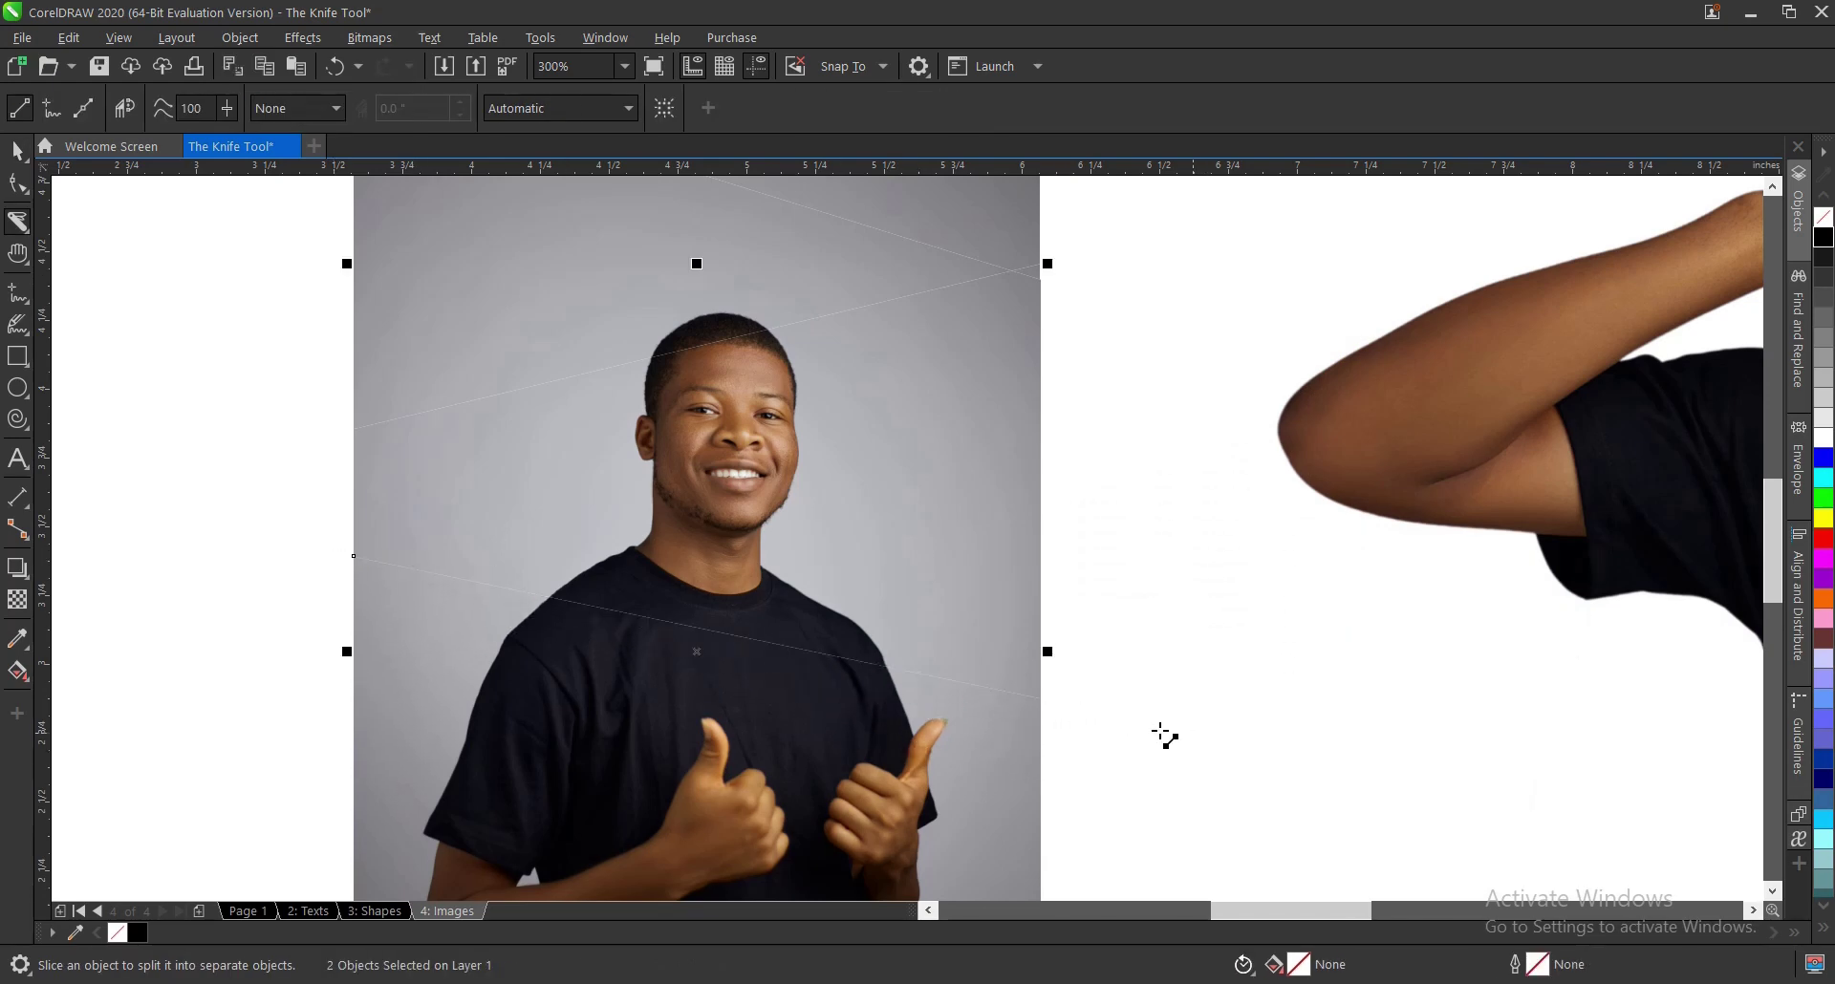
{"action": "scroll", "coordinate": [701, 459], "scroll_direction": "down", "scroll_amount": 2}
{"action": "key", "text": "space"}
{"action": "left_click", "coordinate": [724, 470]}
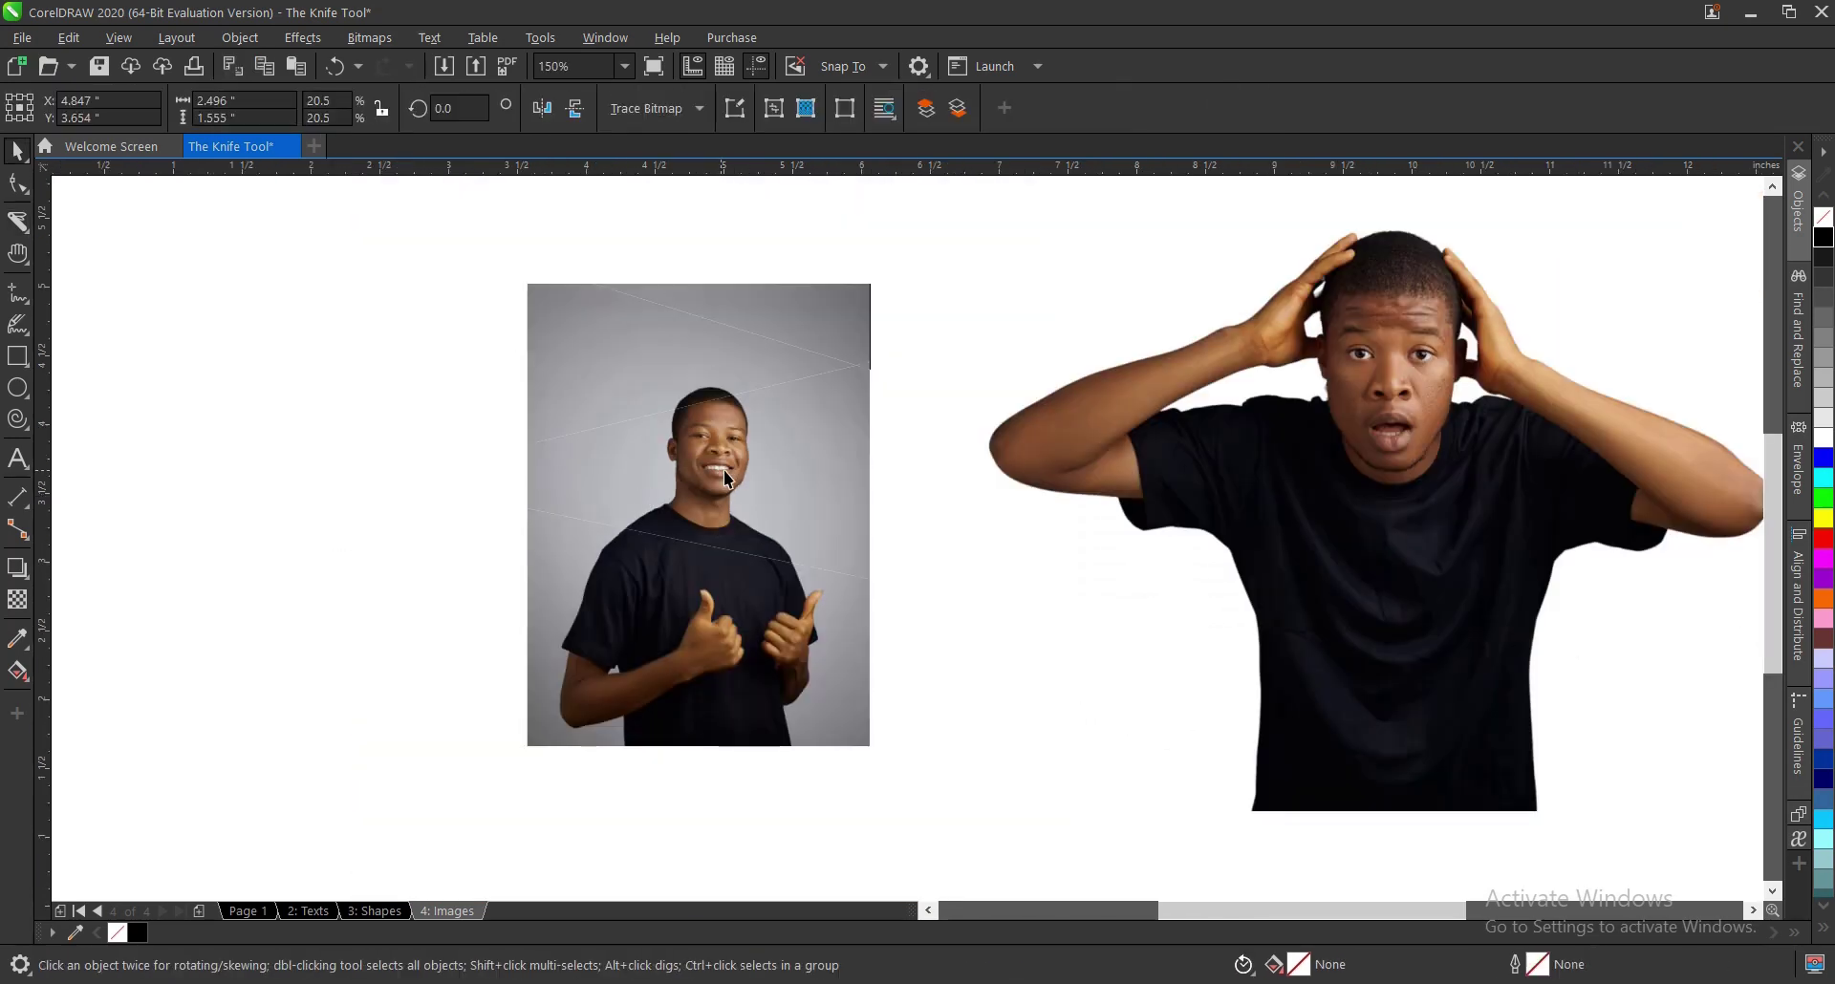
{"action": "left_click_drag", "start_coordinate": [728, 478], "coordinate": [789, 469]}
{"action": "key", "text": "ctrl+z"}
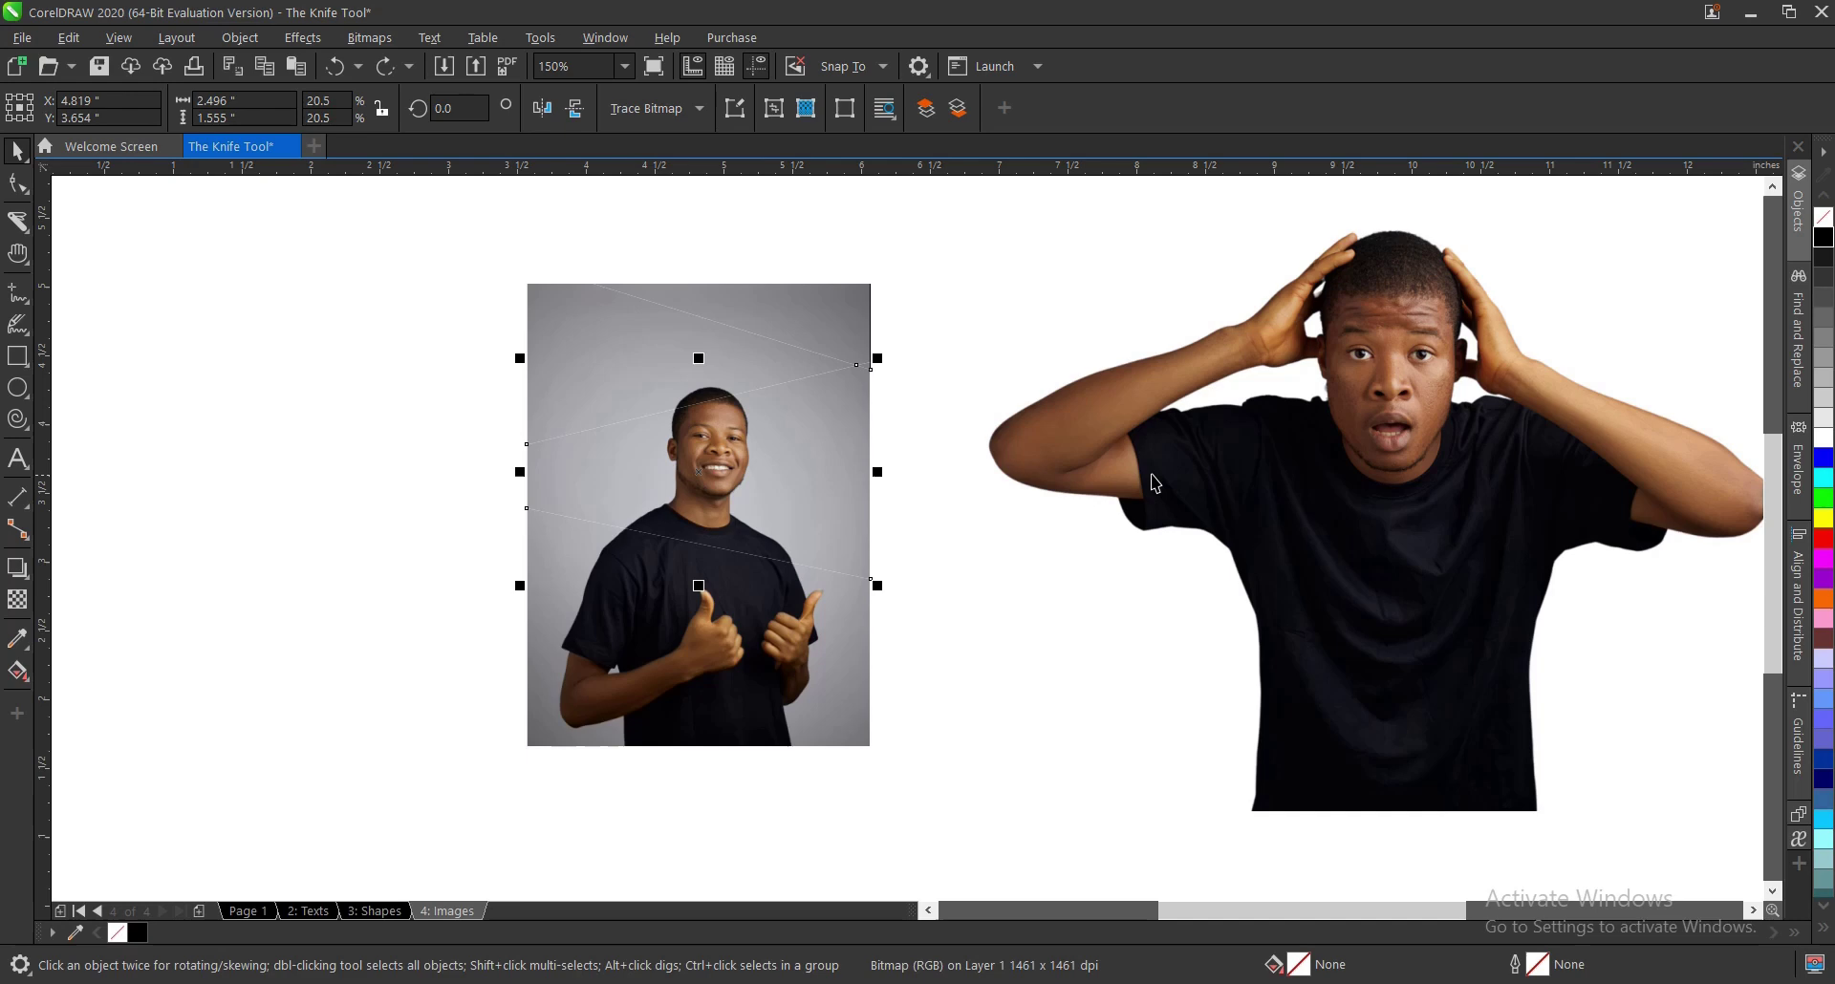
Step: Select the surprised man photo, then clear the selection
{"action": "scroll", "coordinate": [631, 612], "scroll_direction": "down", "scroll_amount": 2}
{"action": "scroll", "coordinate": [1000, 568], "scroll_direction": "up", "scroll_amount": 2}
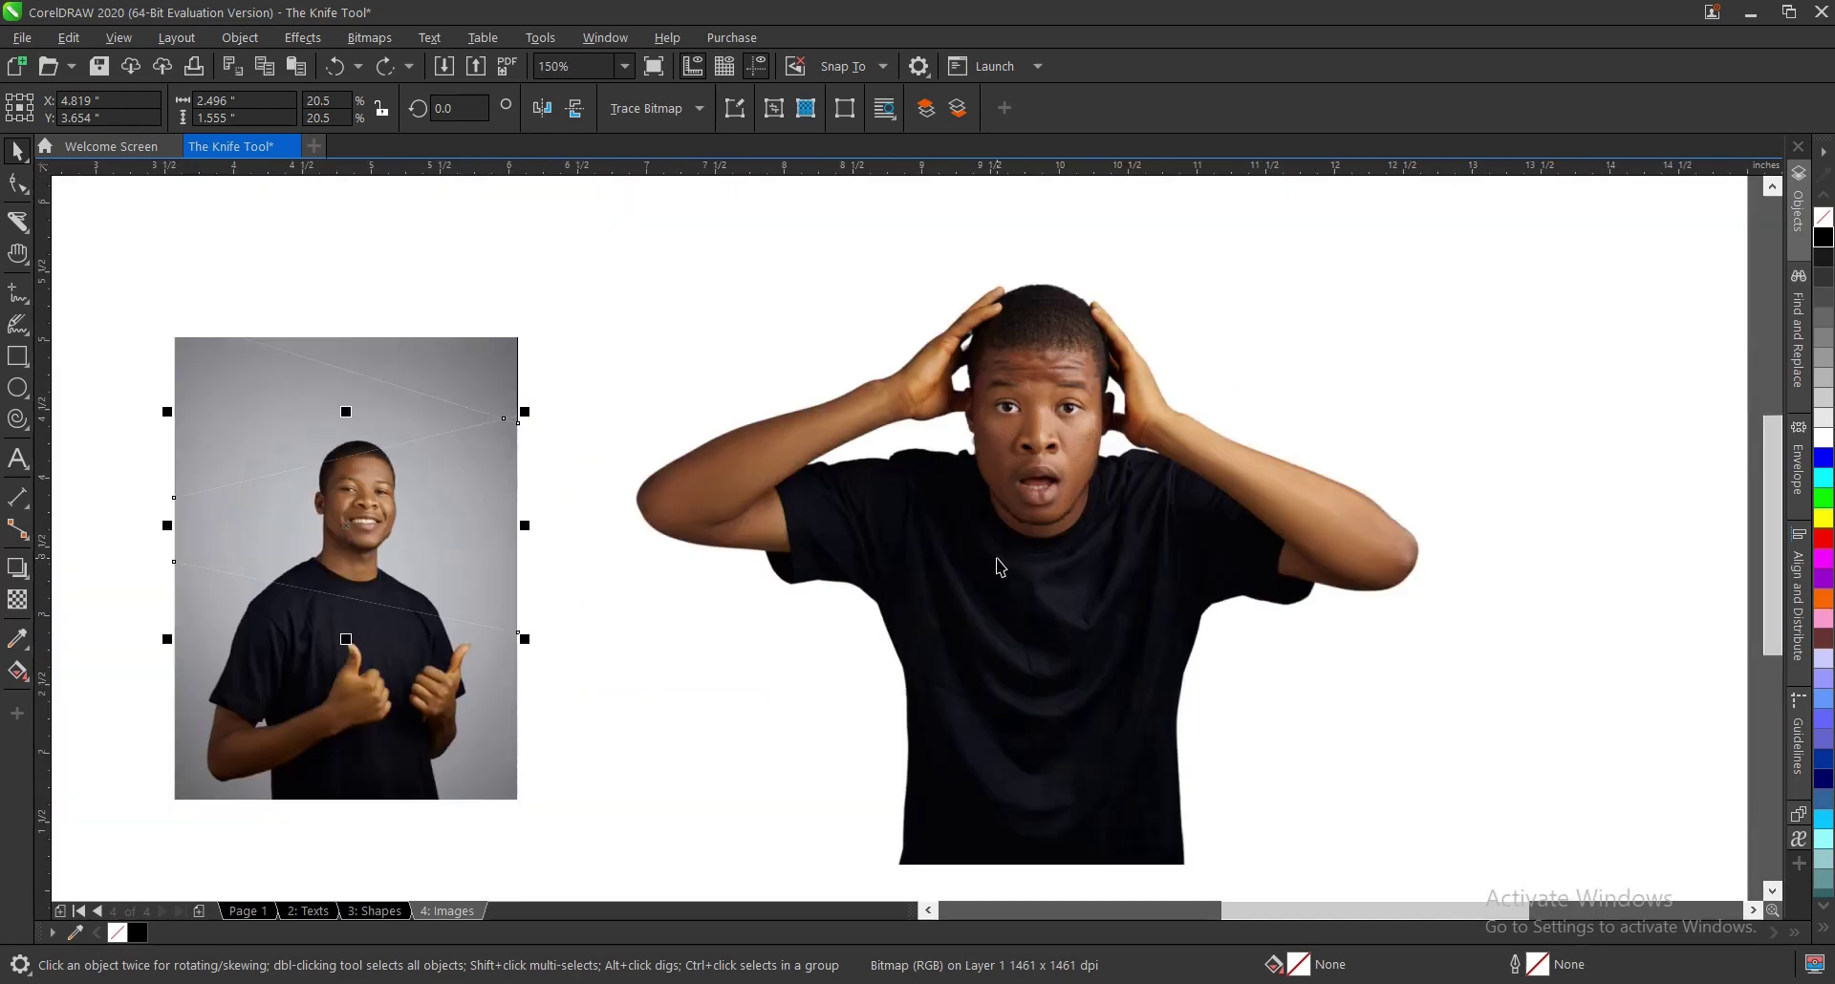
{"action": "left_click", "coordinate": [1099, 449]}
{"action": "scroll", "coordinate": [1274, 526], "scroll_direction": "down", "scroll_amount": 2}
{"action": "left_click", "coordinate": [1274, 526]}
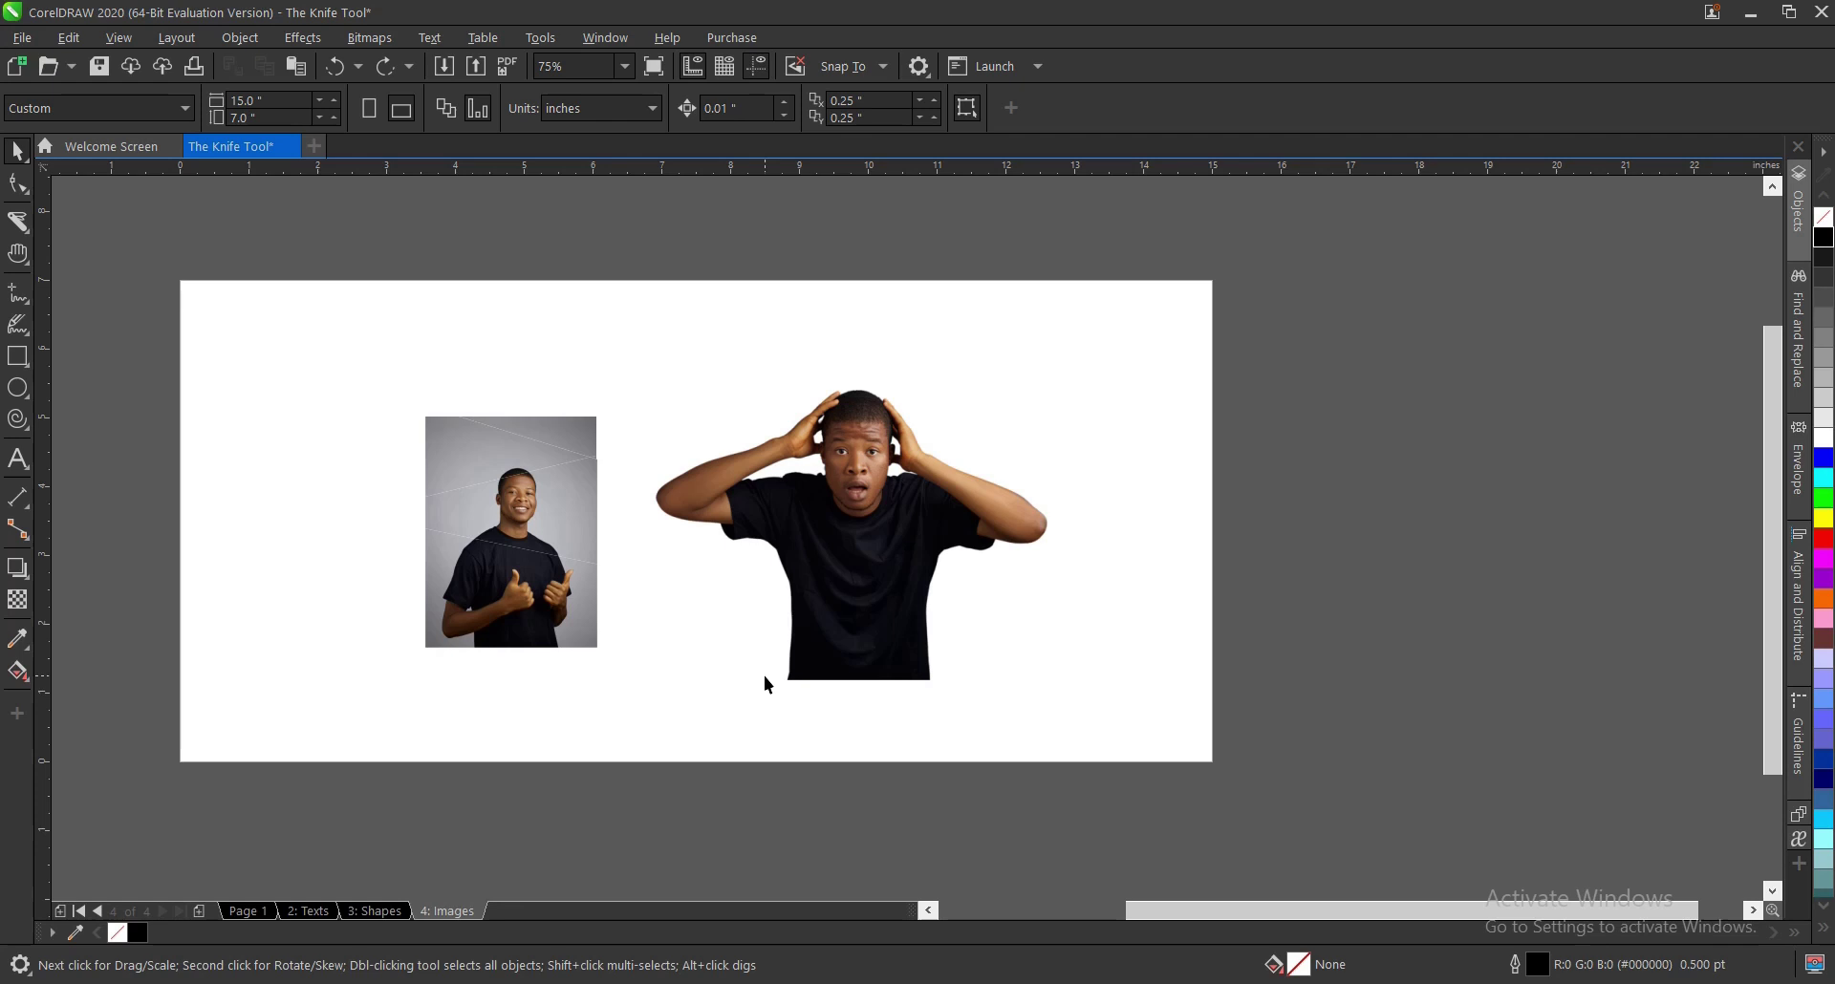
Step: Slice the surprised man photo with a straight diagonal Knife cut across his shirt
{"action": "key", "text": "k"}
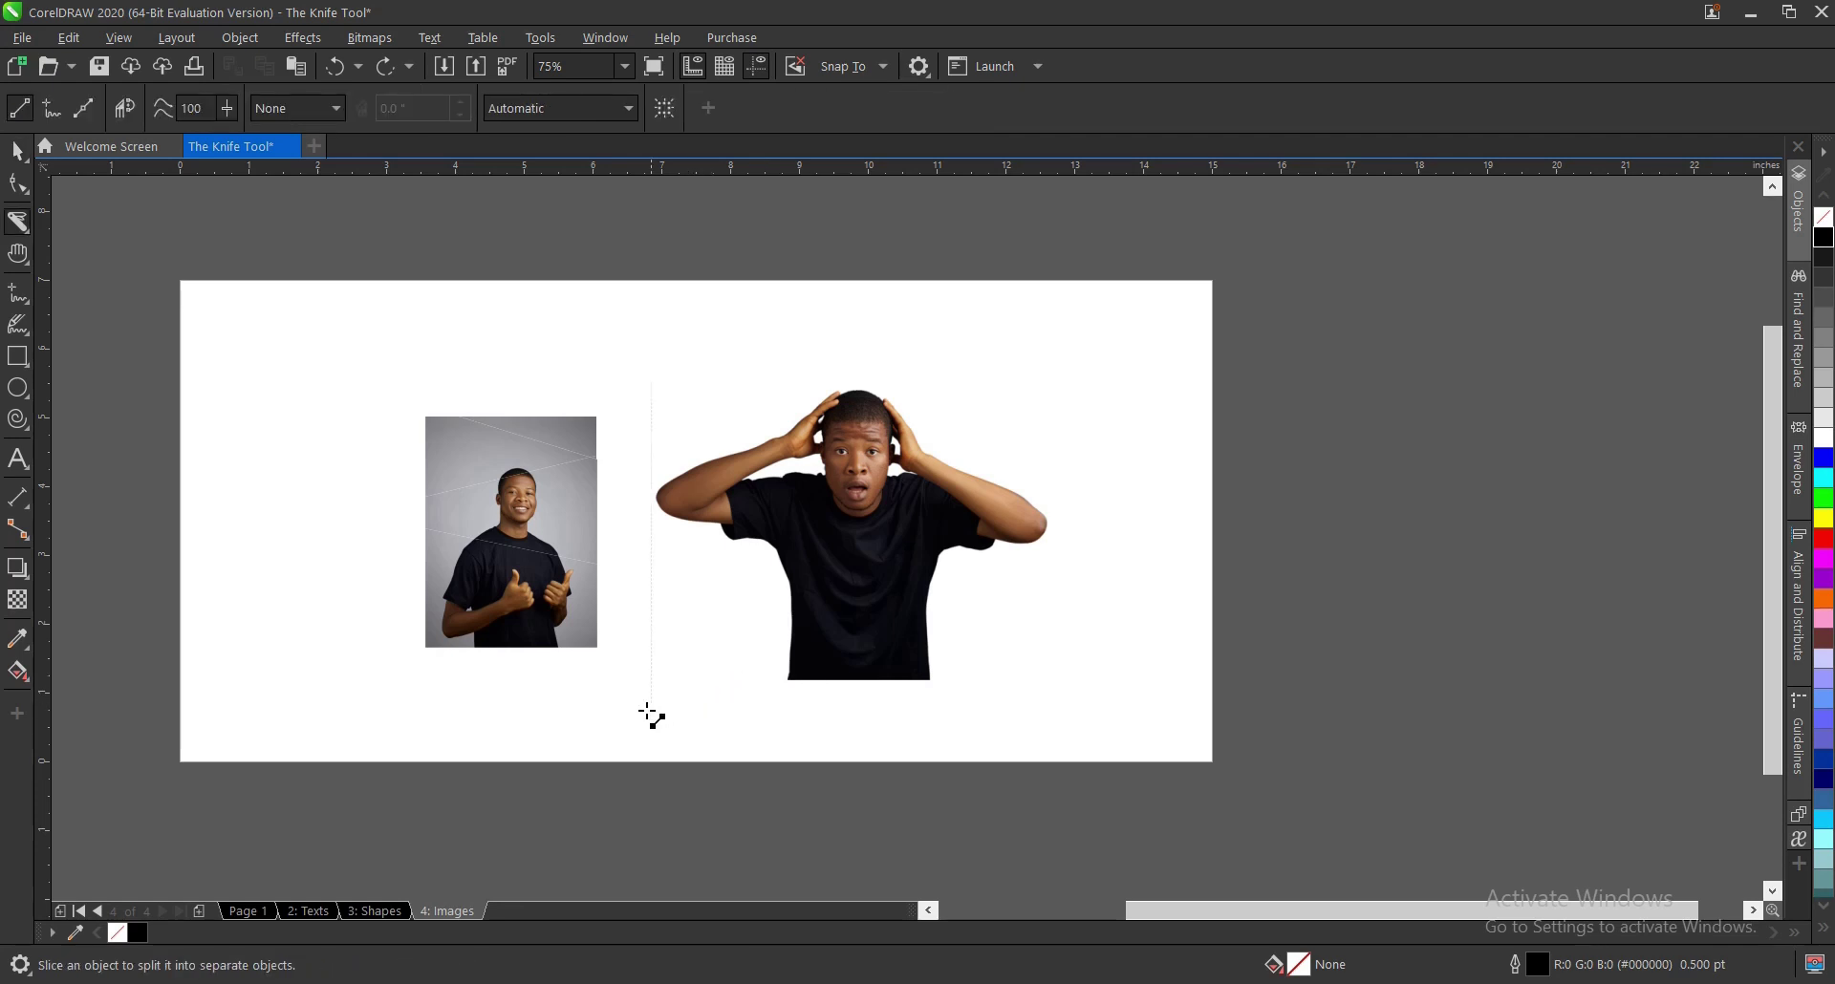
{"action": "left_click_drag", "start_coordinate": [650, 711], "coordinate": [1141, 463]}
{"action": "scroll", "coordinate": [884, 581], "scroll_direction": "up", "scroll_amount": 2}
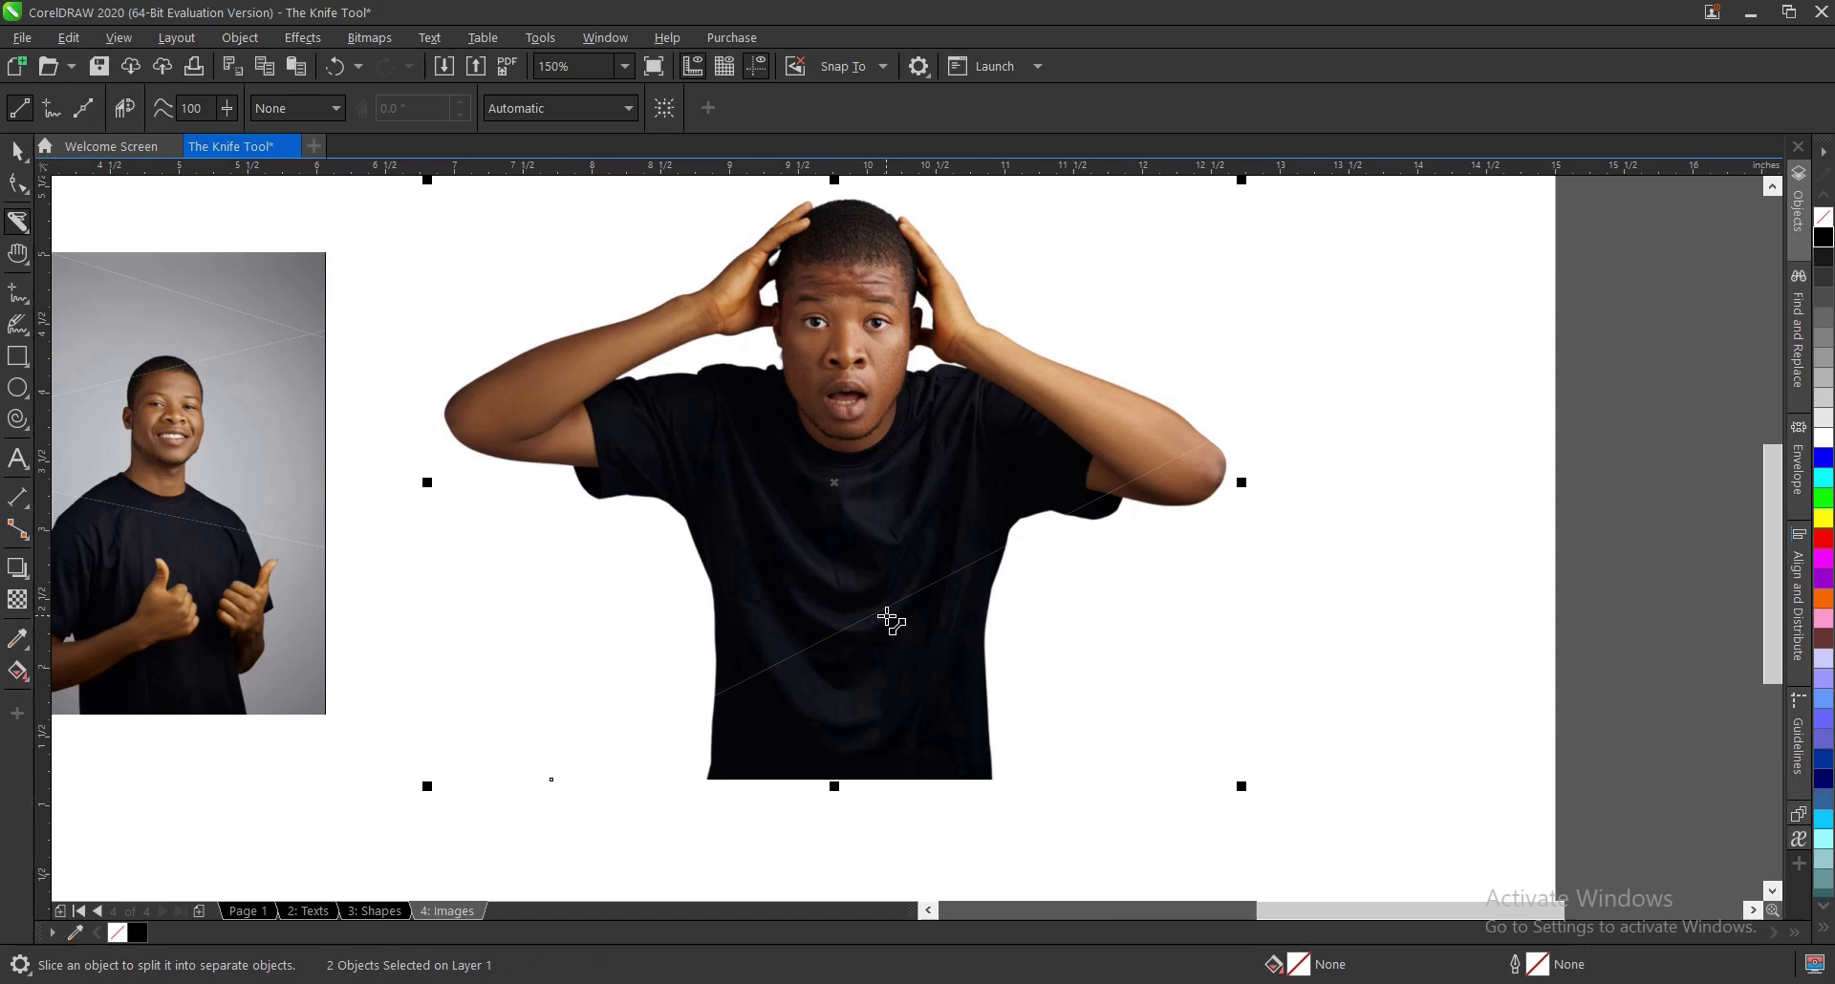
Step: Test-move the lower piece to reveal the cut, undo the move, and deselect
{"action": "key", "text": "space"}
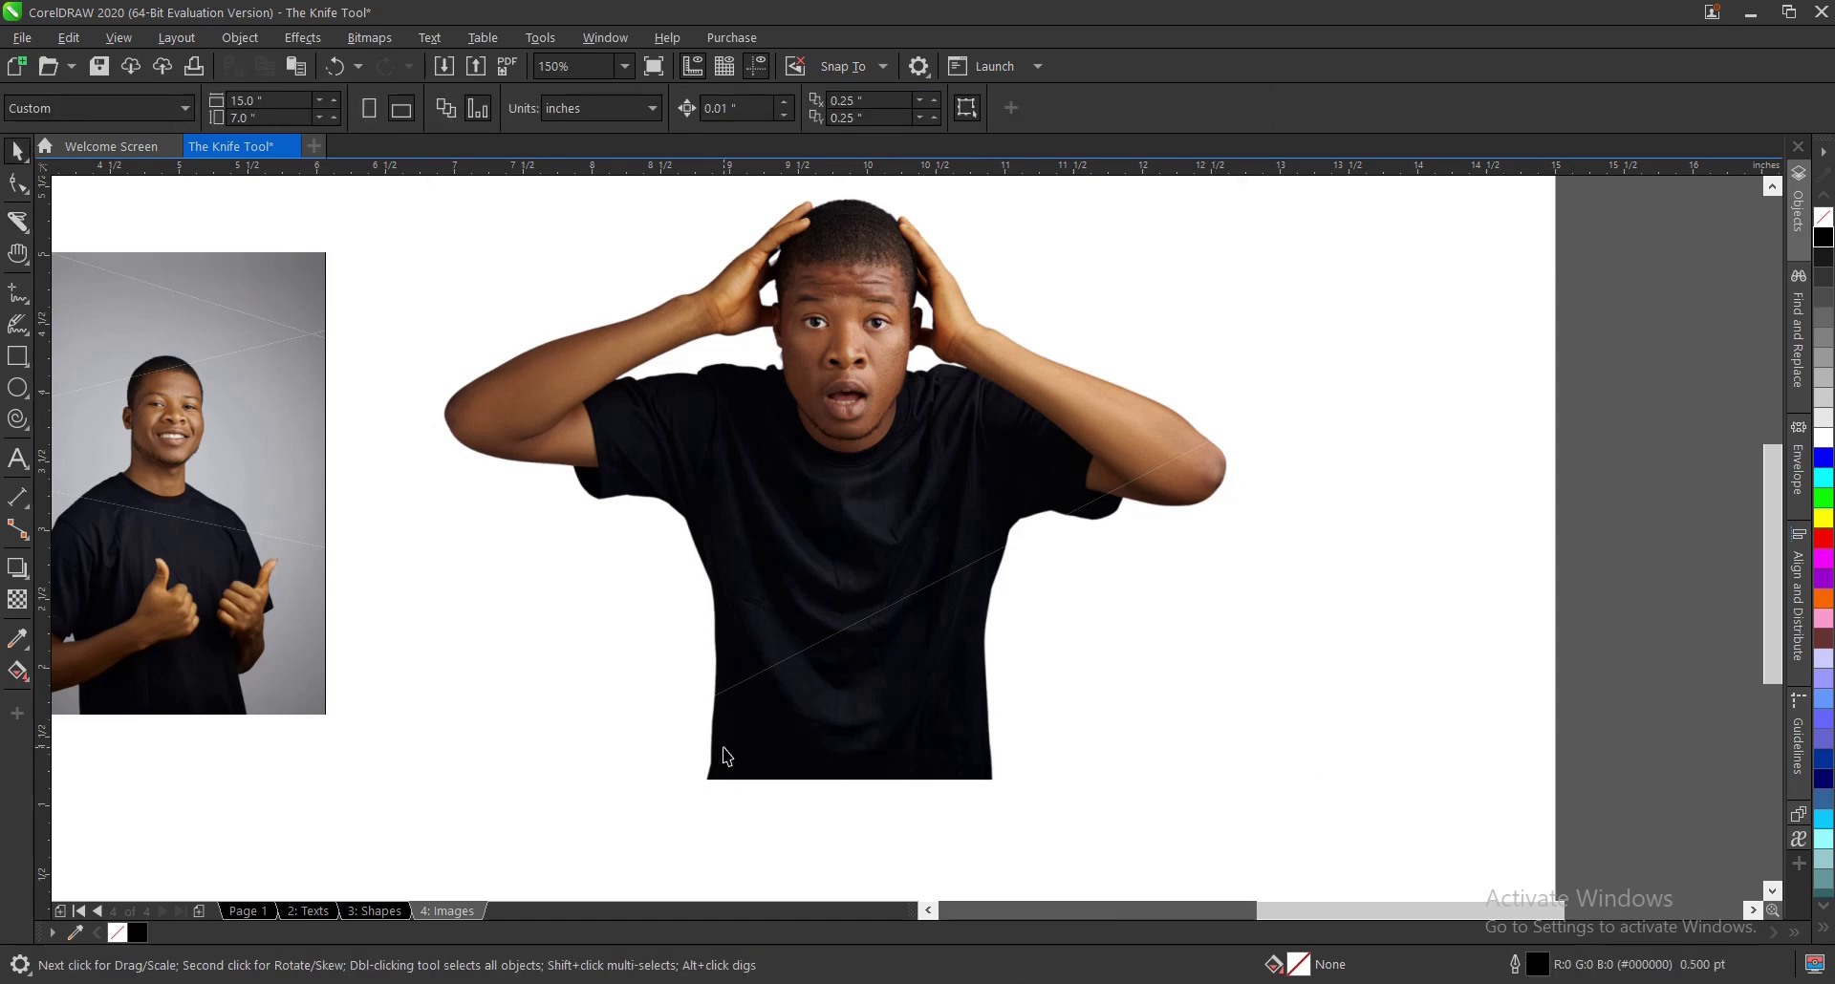
{"action": "left_click_drag", "start_coordinate": [889, 738], "coordinate": [955, 807]}
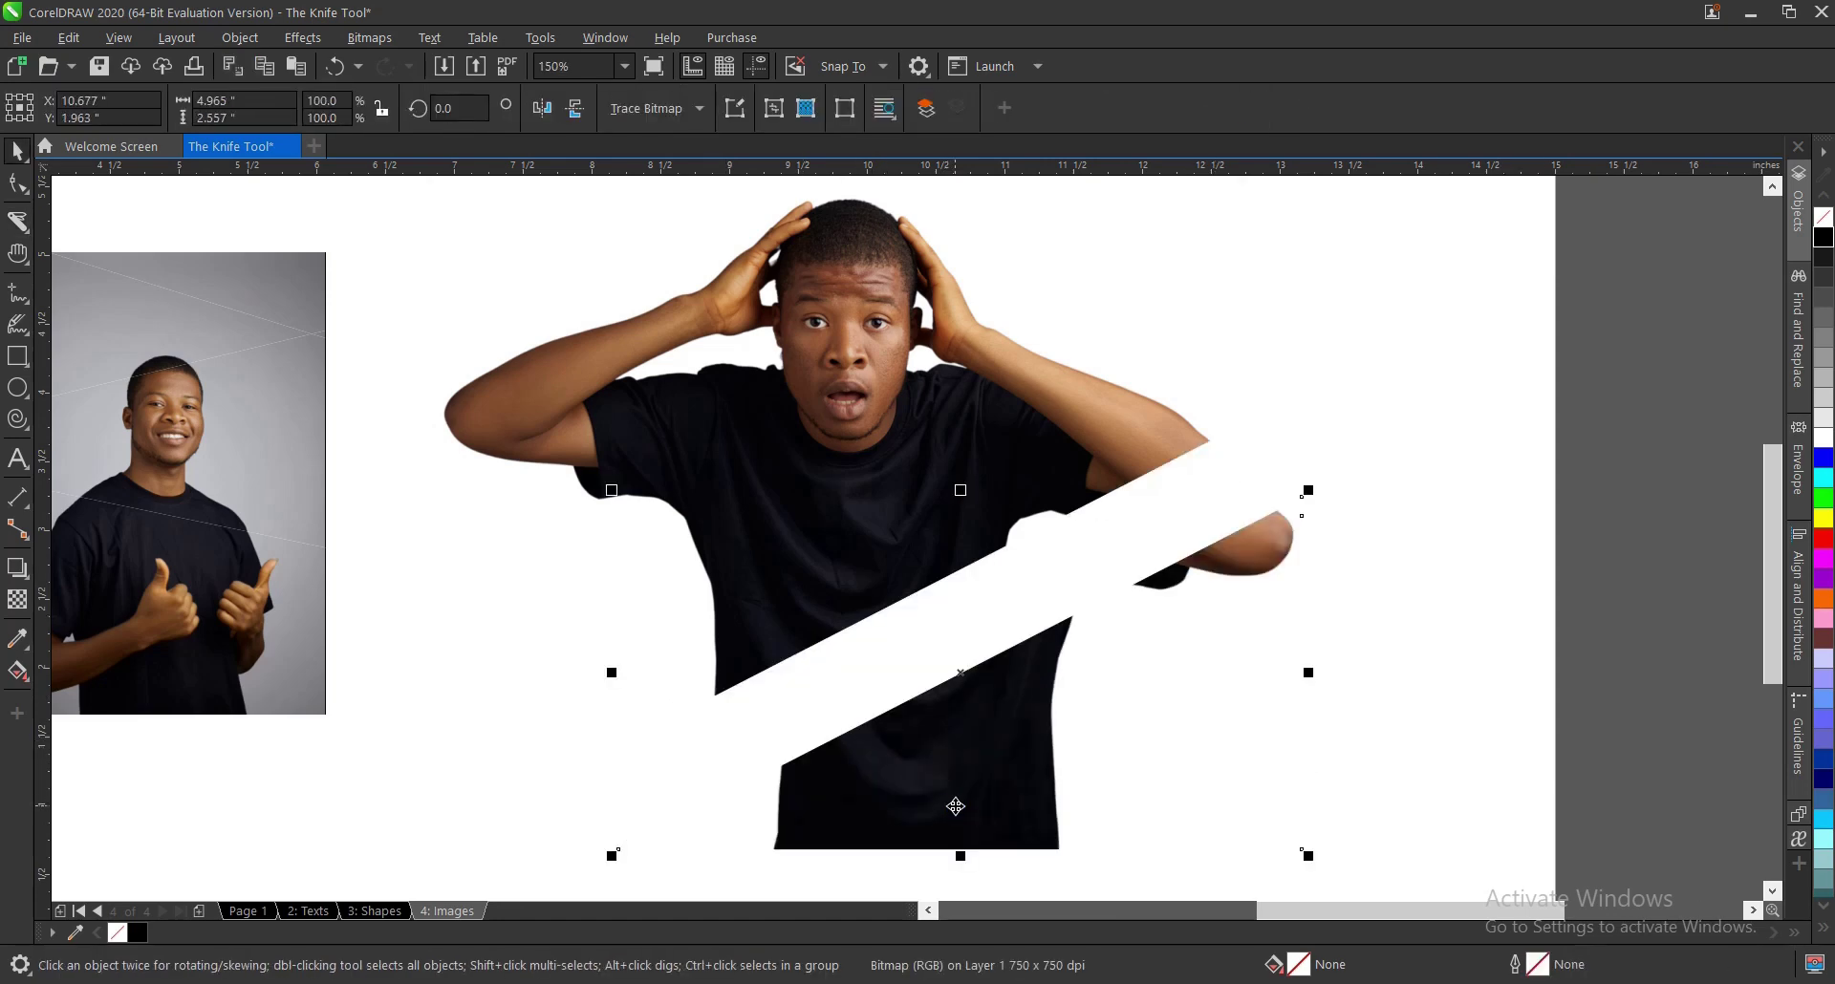
{"action": "key", "text": "ctrl+z"}
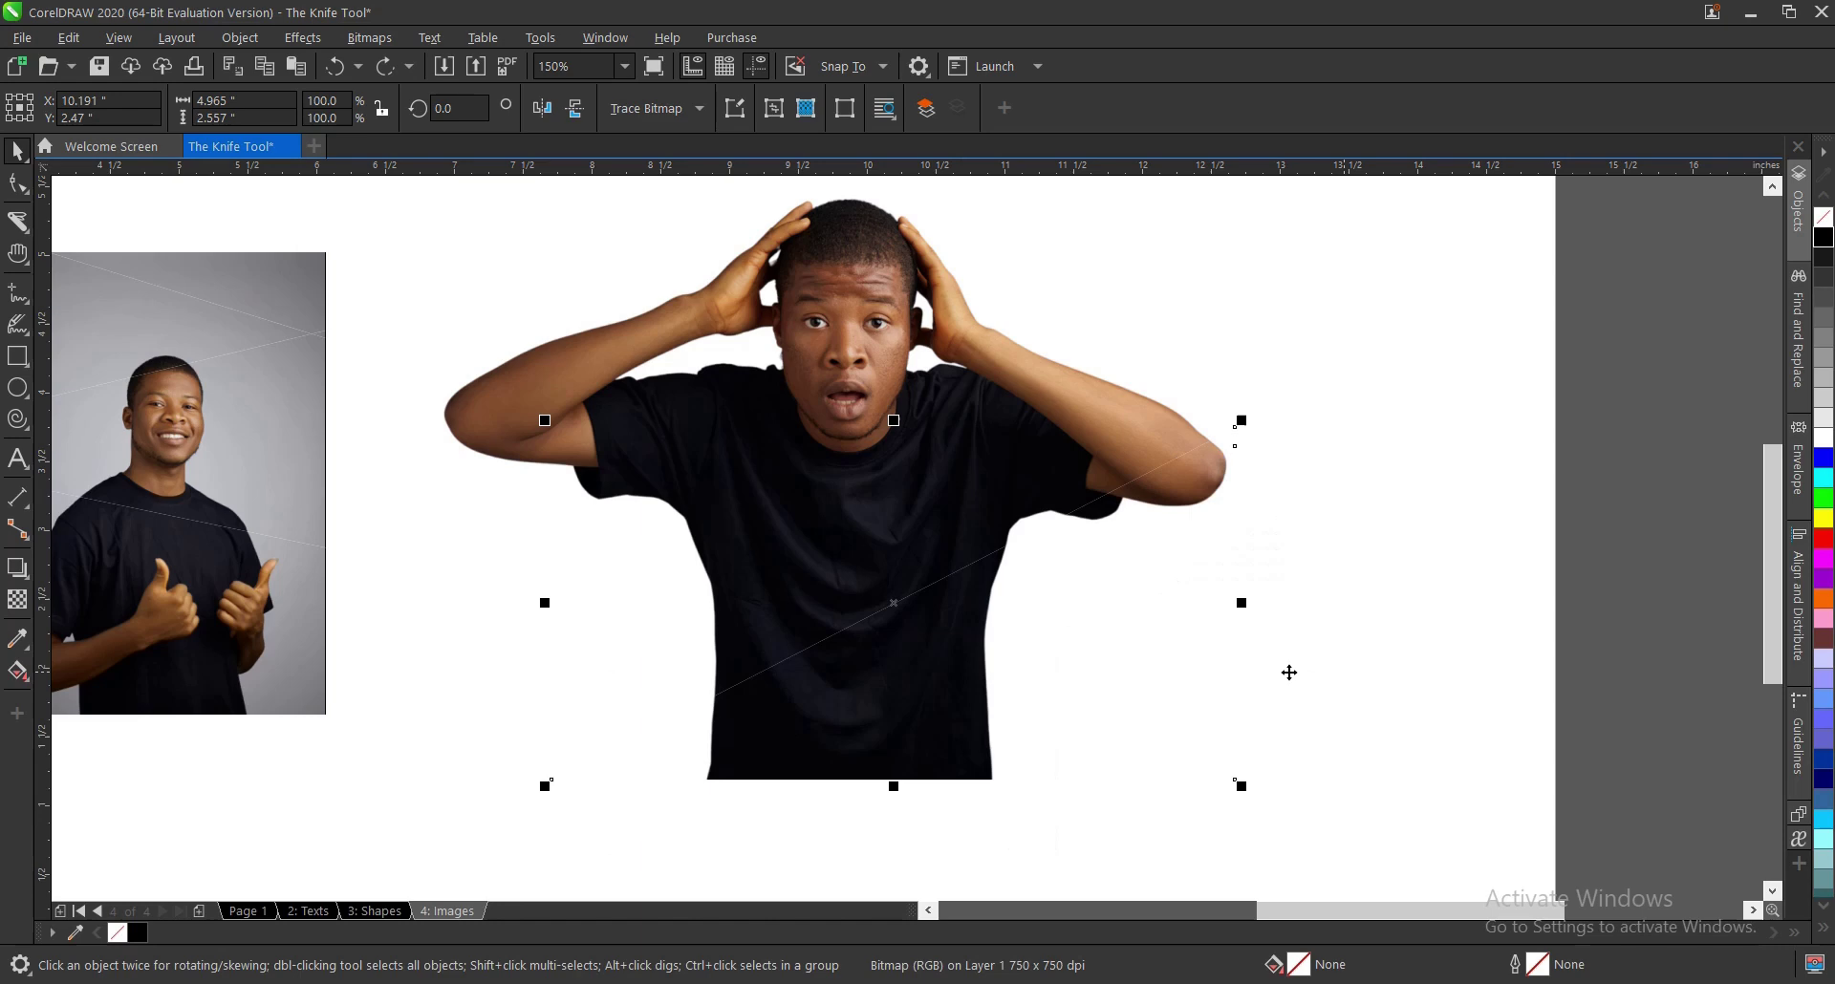
{"action": "left_click", "coordinate": [1401, 667]}
{"action": "scroll", "coordinate": [870, 559], "scroll_direction": "down", "scroll_amount": 2}
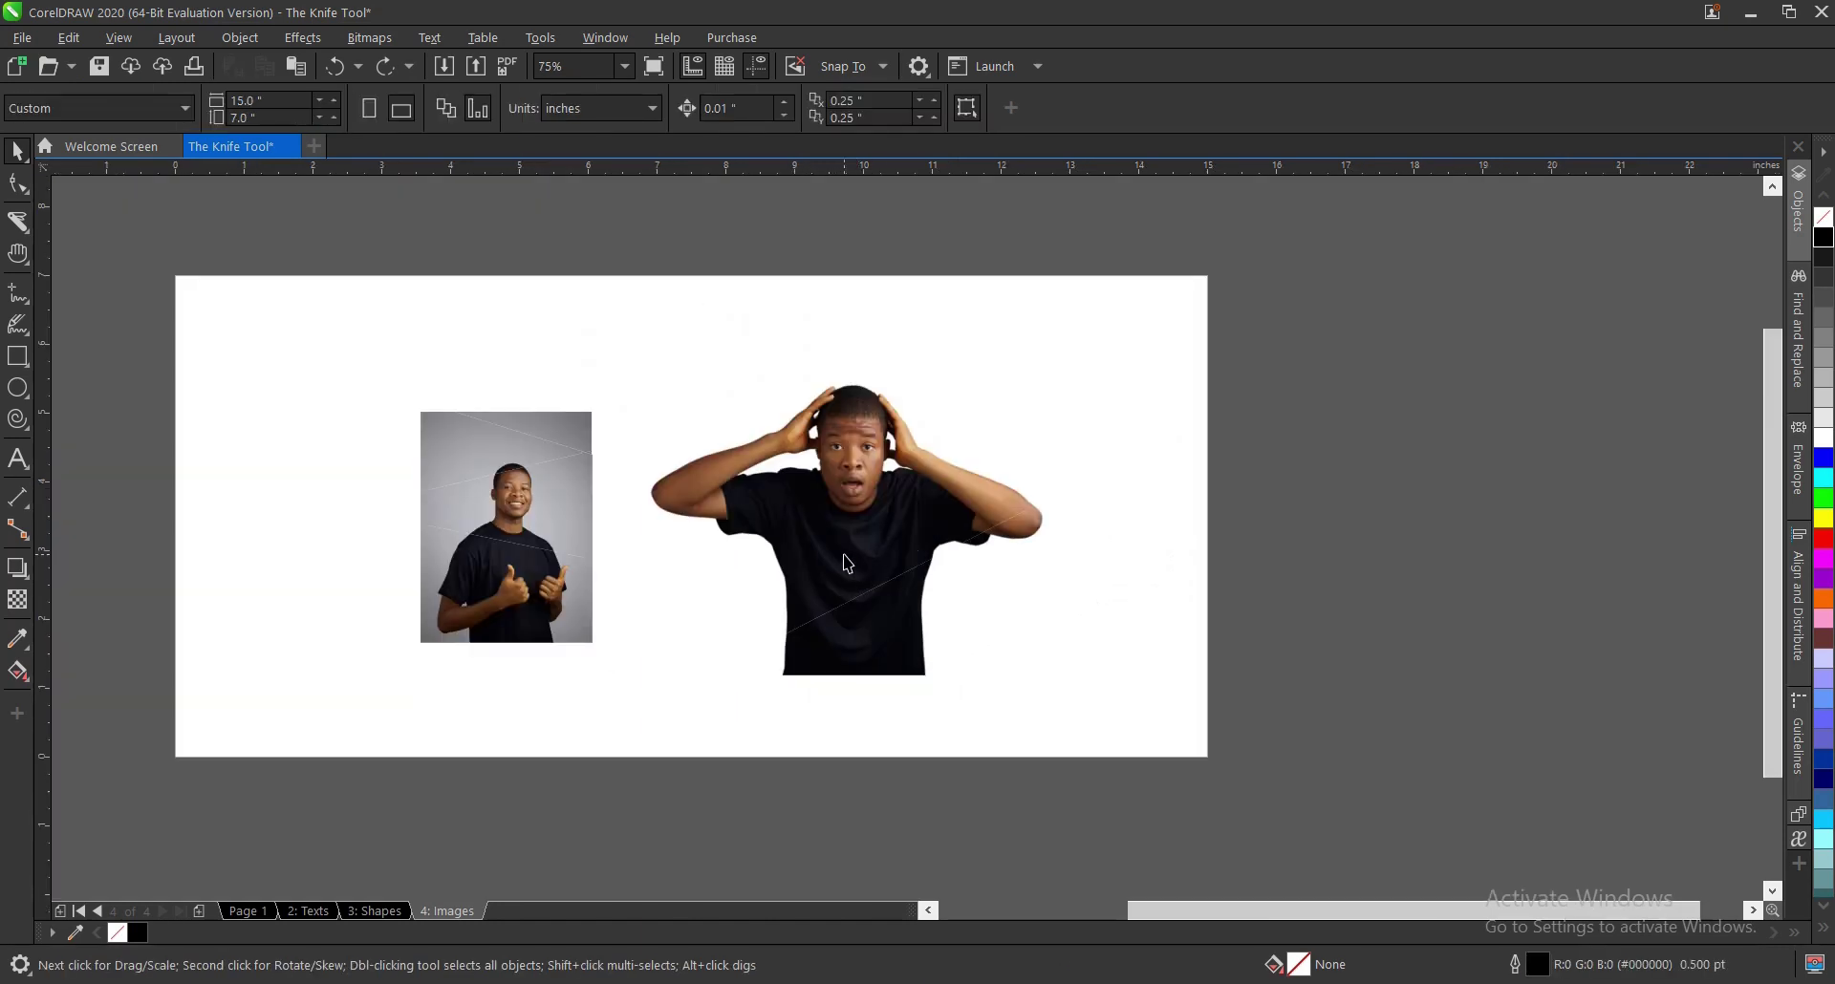
{"action": "scroll", "coordinate": [420, 545], "scroll_direction": "up", "scroll_amount": 2}
{"action": "left_click", "coordinate": [647, 519]}
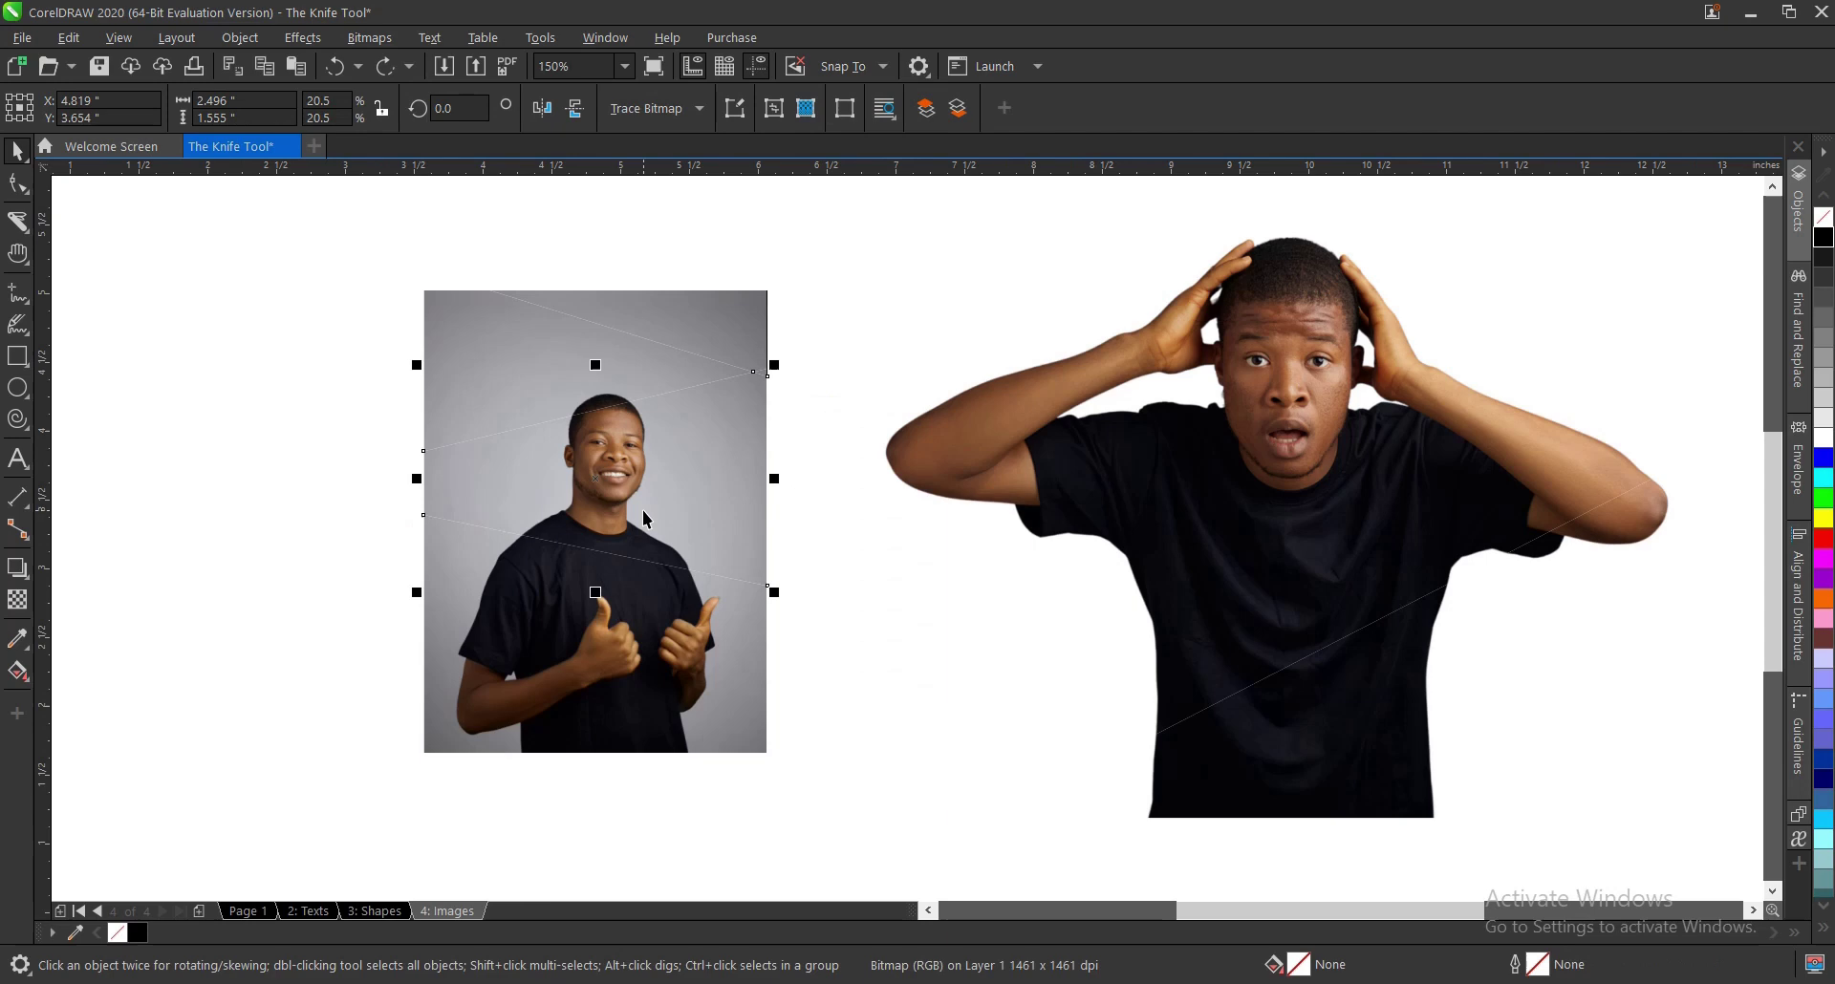
{"action": "left_click", "coordinate": [333, 471]}
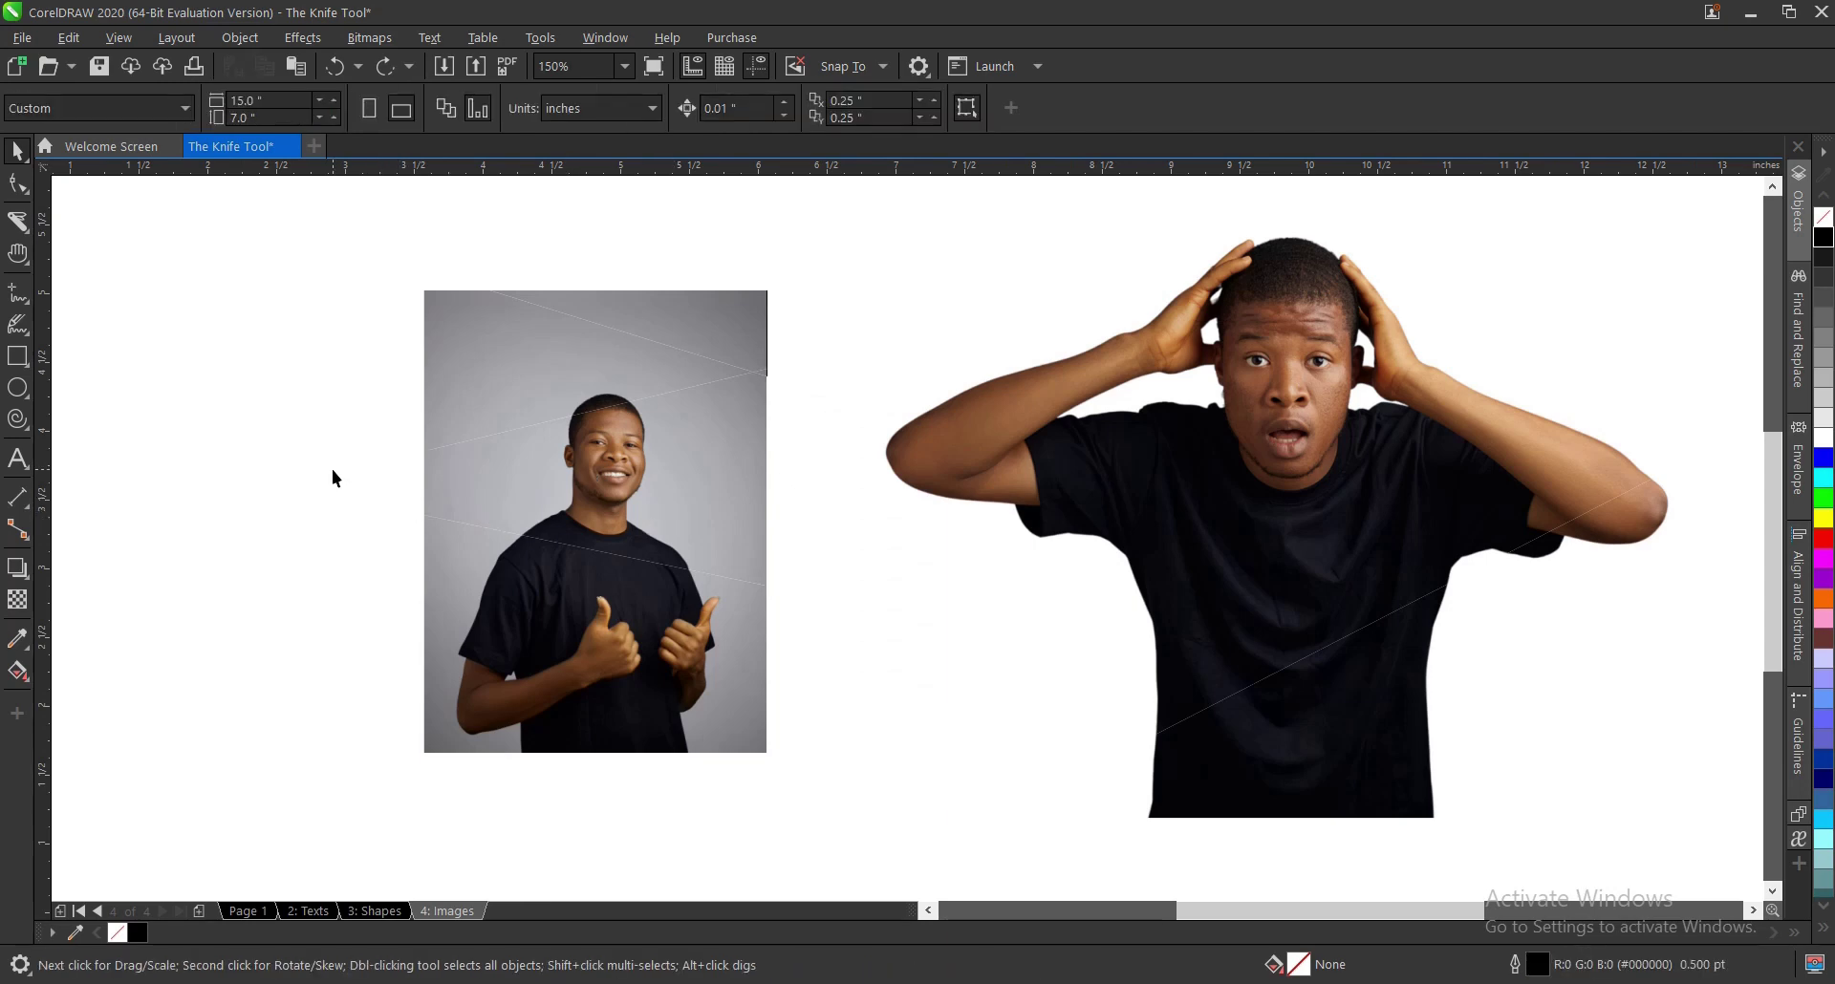
Step: Cut a wavy Freehand Knife line across the bottom of the thumbs-up photo's shirt
{"action": "key", "text": "space"}
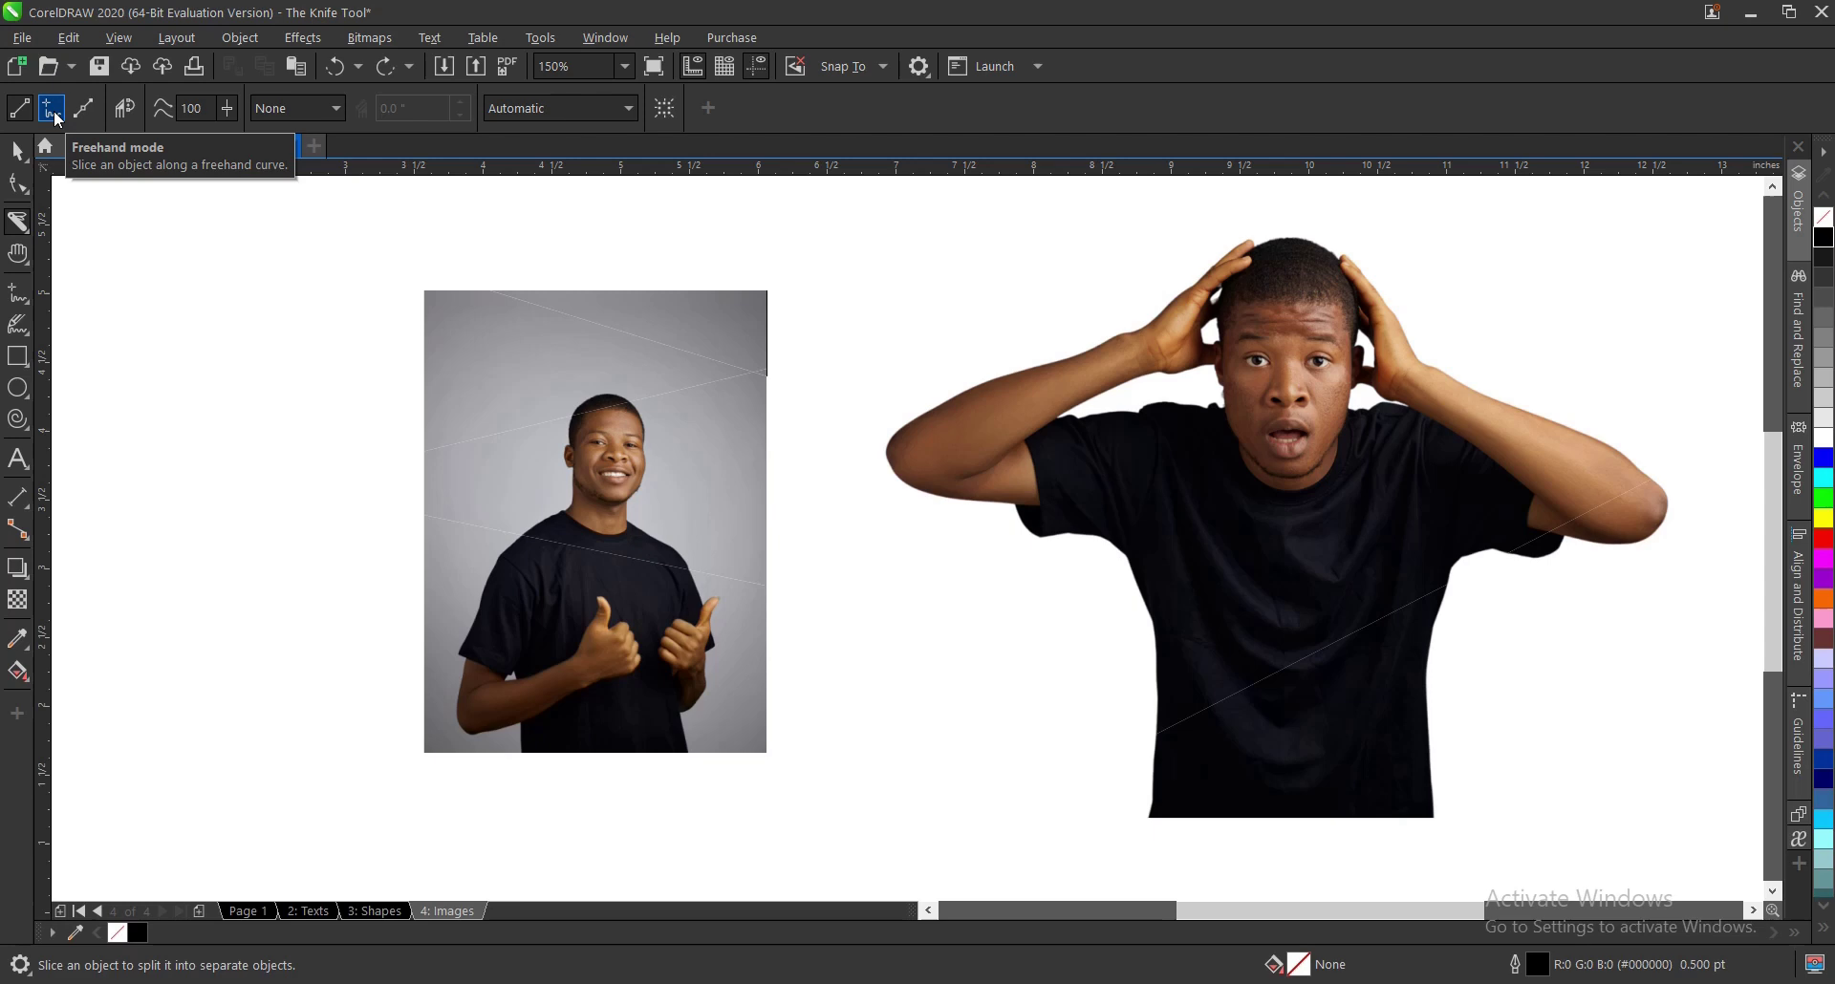
{"action": "left_click", "coordinate": [125, 202]}
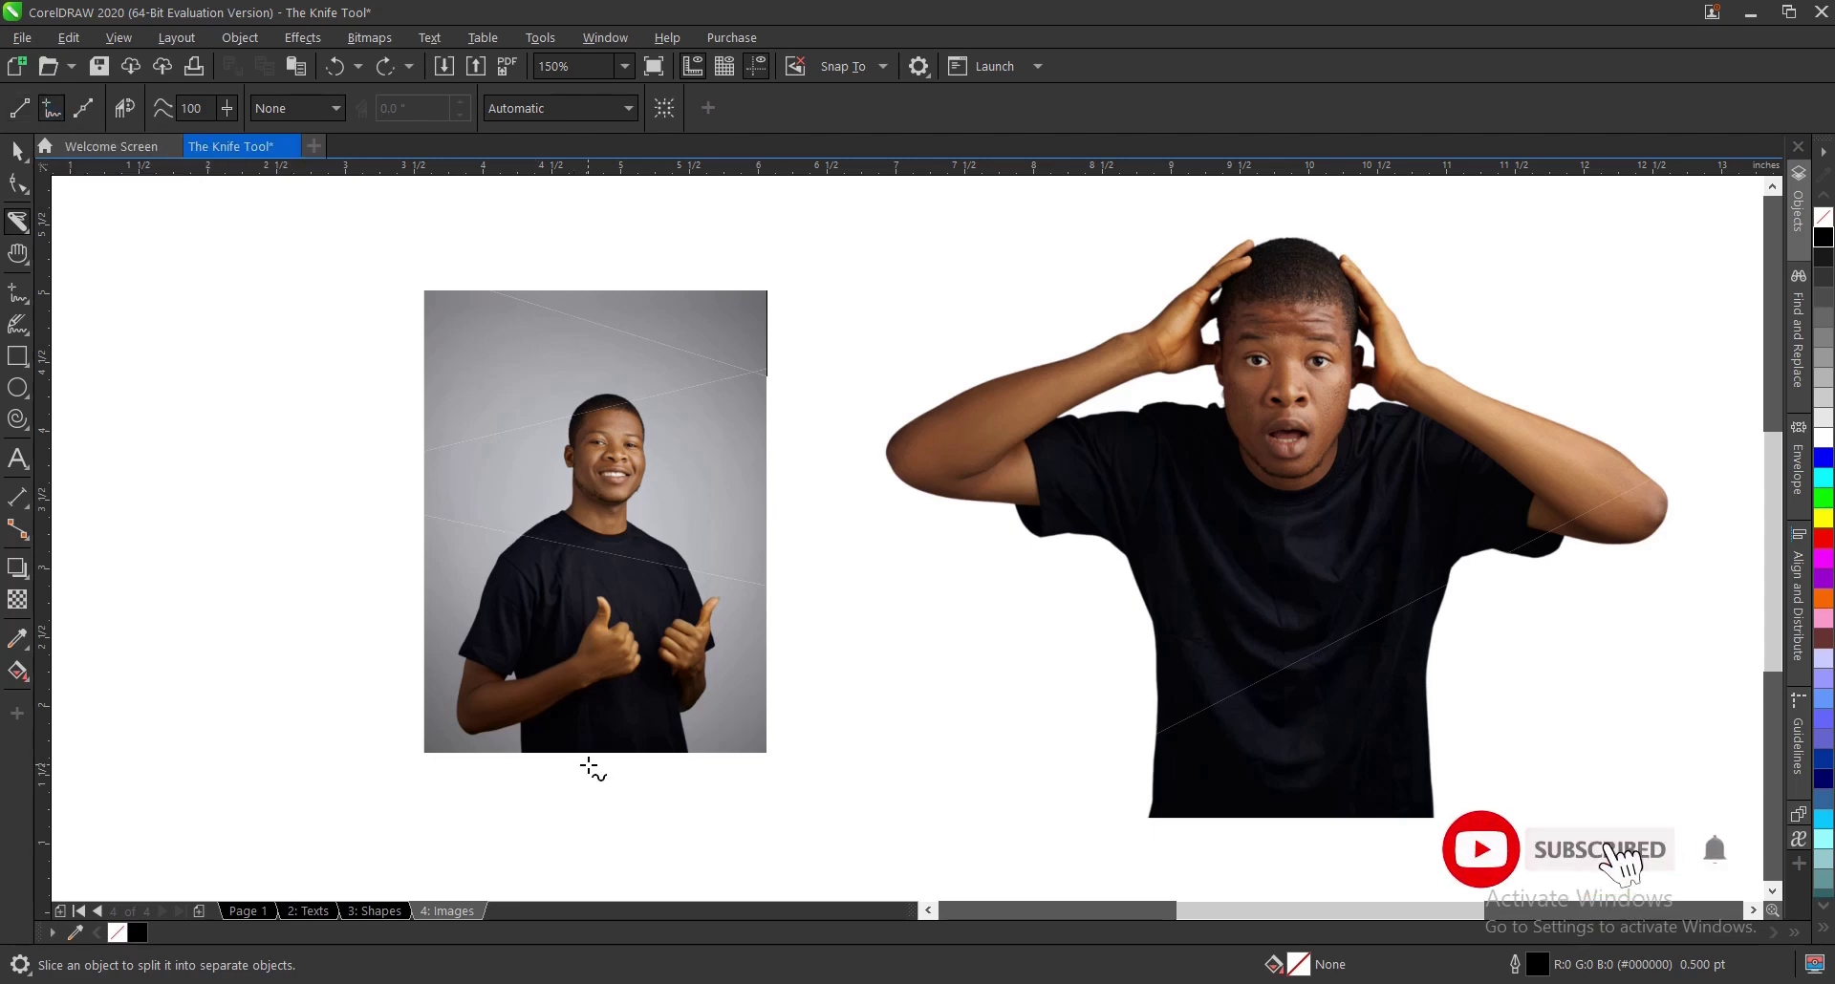
{"action": "scroll", "coordinate": [592, 757], "scroll_direction": "up", "scroll_amount": 2}
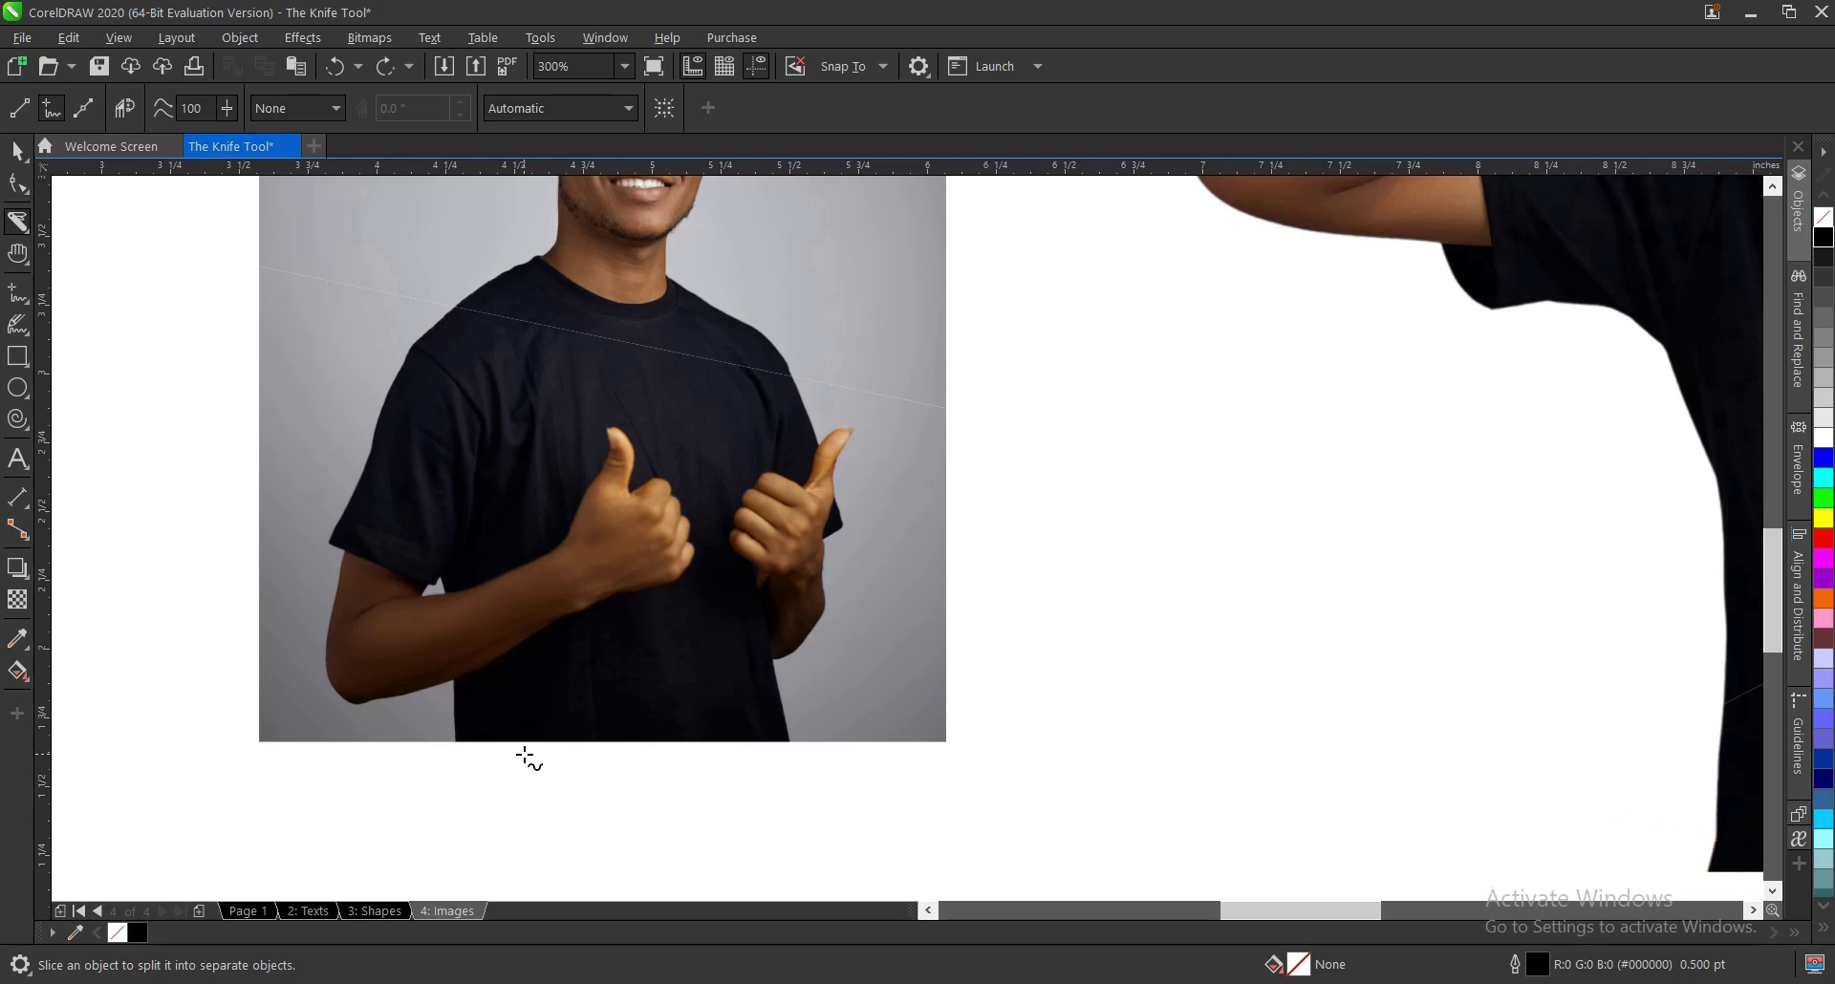
{"action": "mouse_move", "coordinate": [524, 757]}
{"action": "left_mouse_down"}
{"action": "mouse_move", "coordinate": [551, 695]}
{"action": "mouse_move", "coordinate": [655, 686]}
{"action": "mouse_move", "coordinate": [766, 712]}
{"action": "mouse_move", "coordinate": [871, 650]}
{"action": "mouse_move", "coordinate": [1052, 668]}
{"action": "left_mouse_up"}
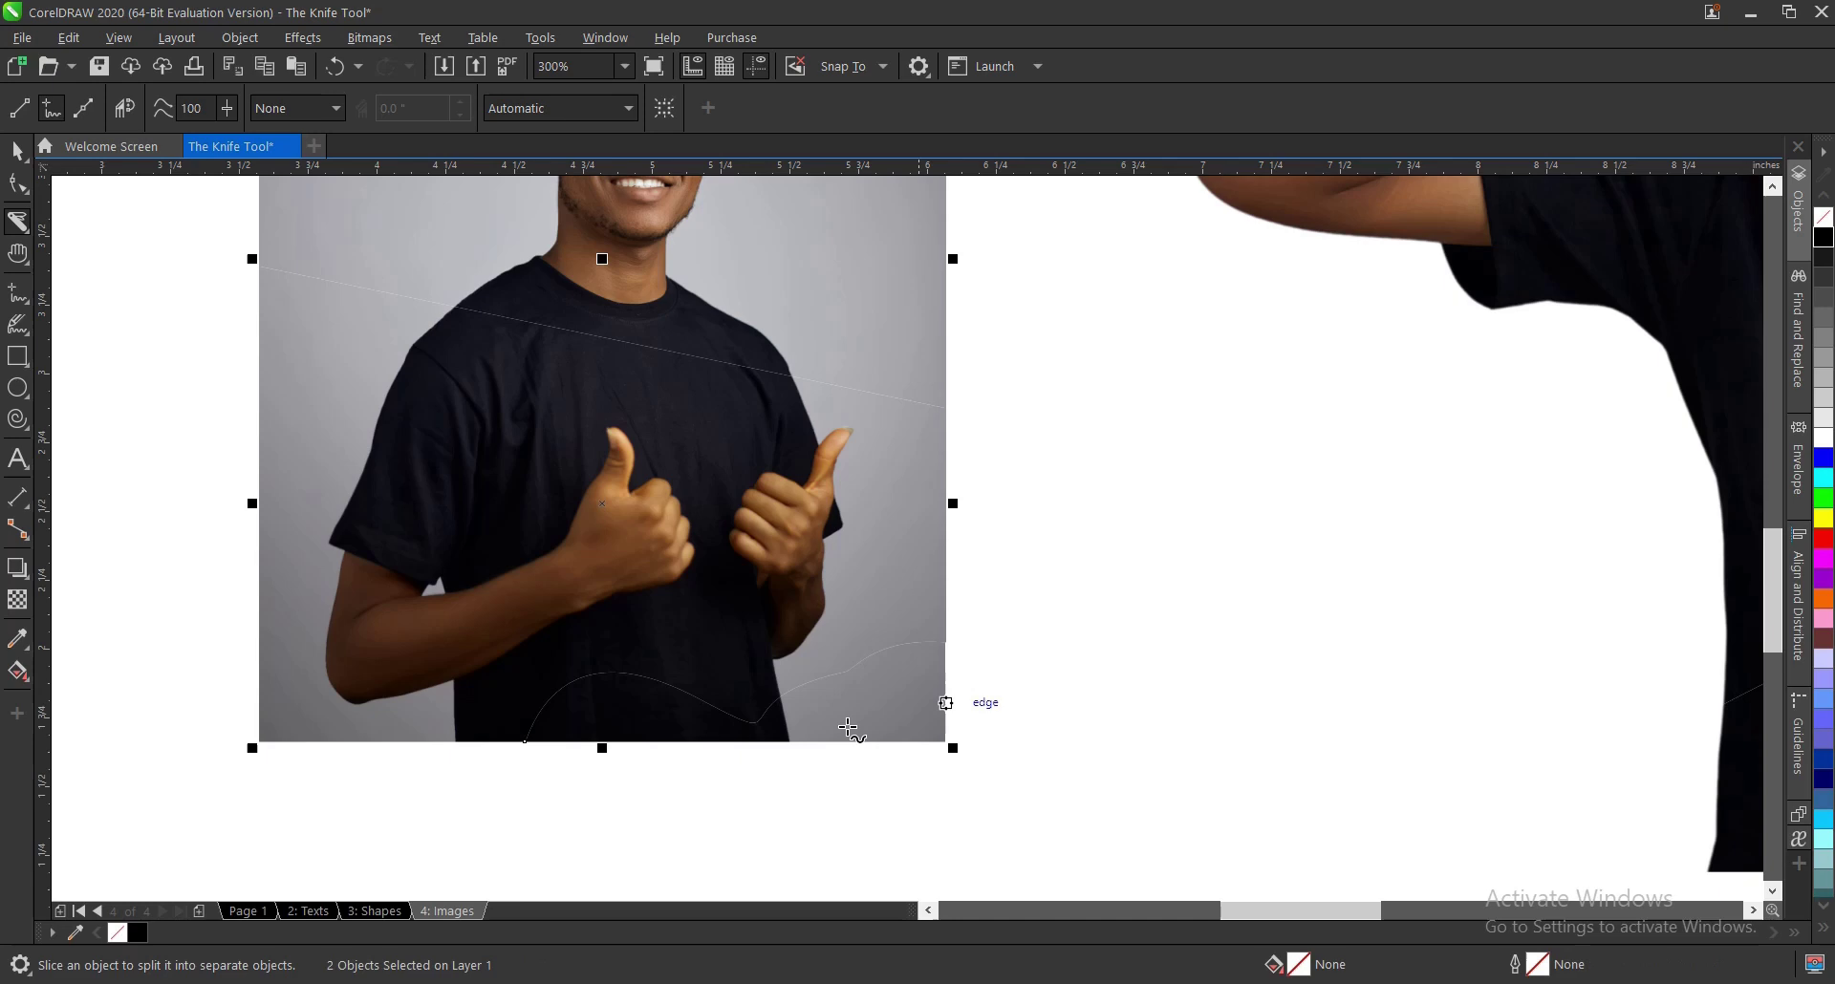
Step: Test-move the lower strip, undo it, and set the Knife to Bézier mode
{"action": "key", "text": "space"}
{"action": "left_click_drag", "start_coordinate": [737, 737], "coordinate": [919, 799]}
{"action": "key", "text": "ctrl+z"}
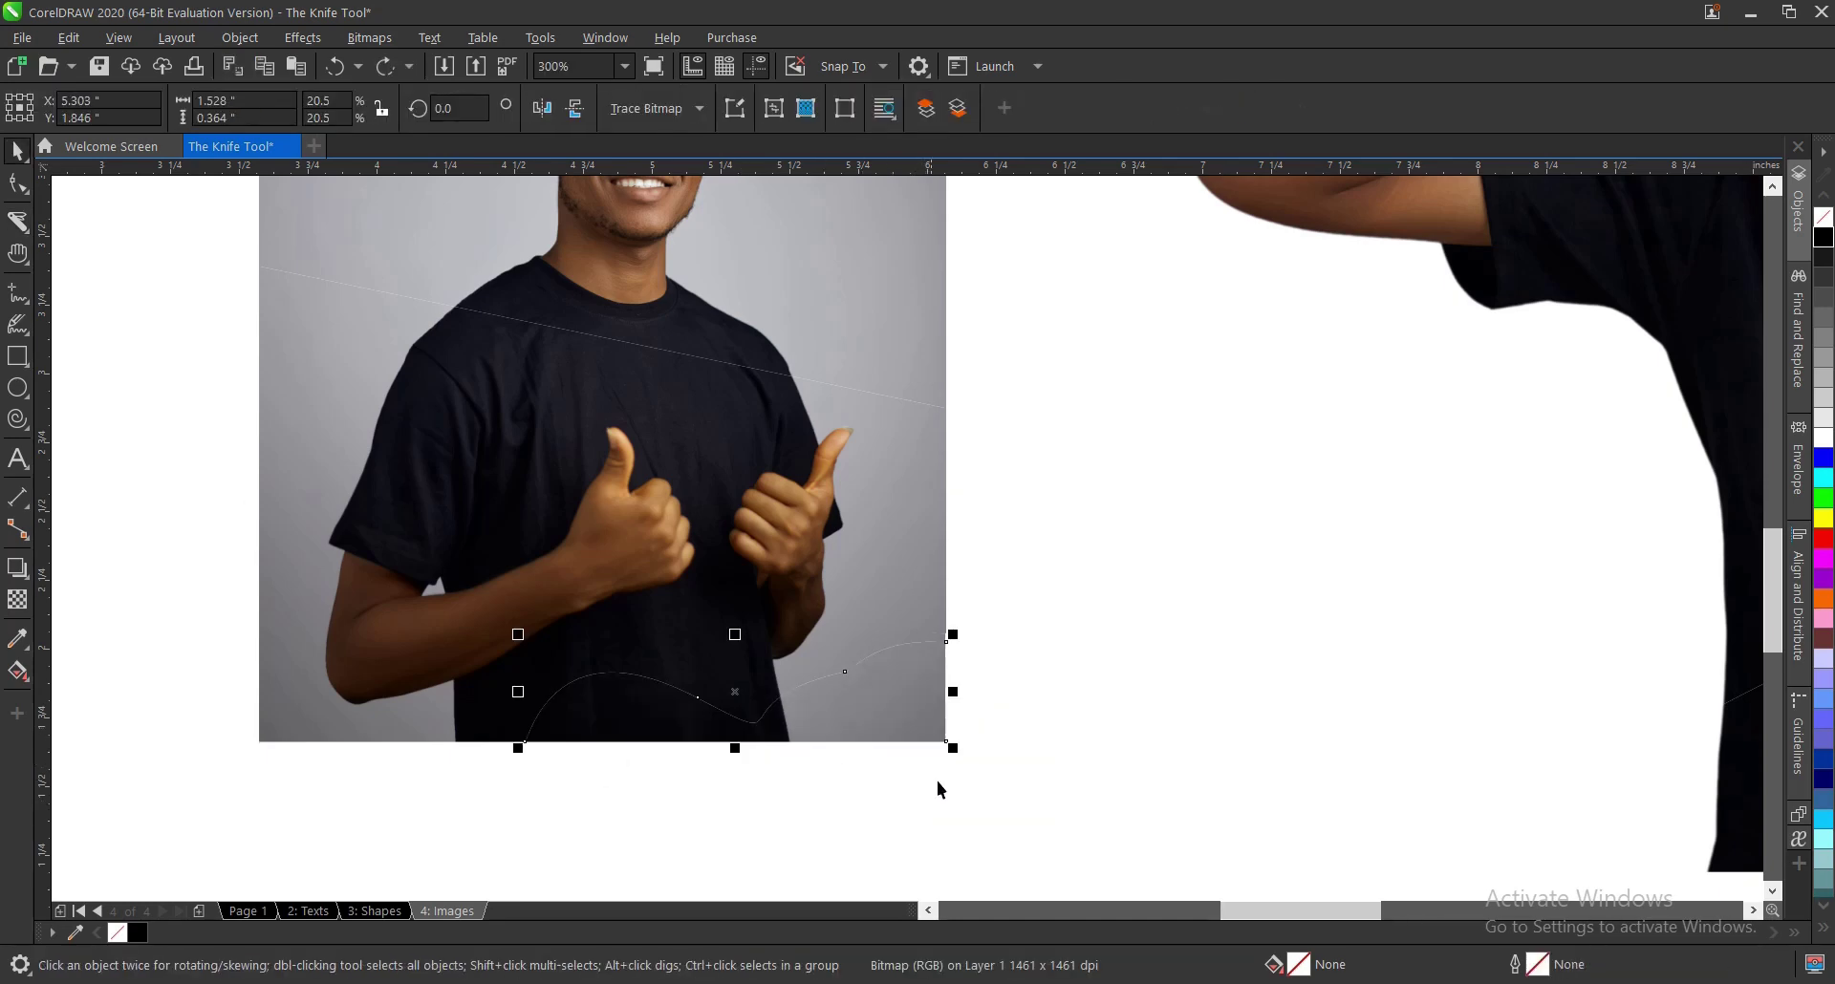
{"action": "left_click", "coordinate": [996, 742]}
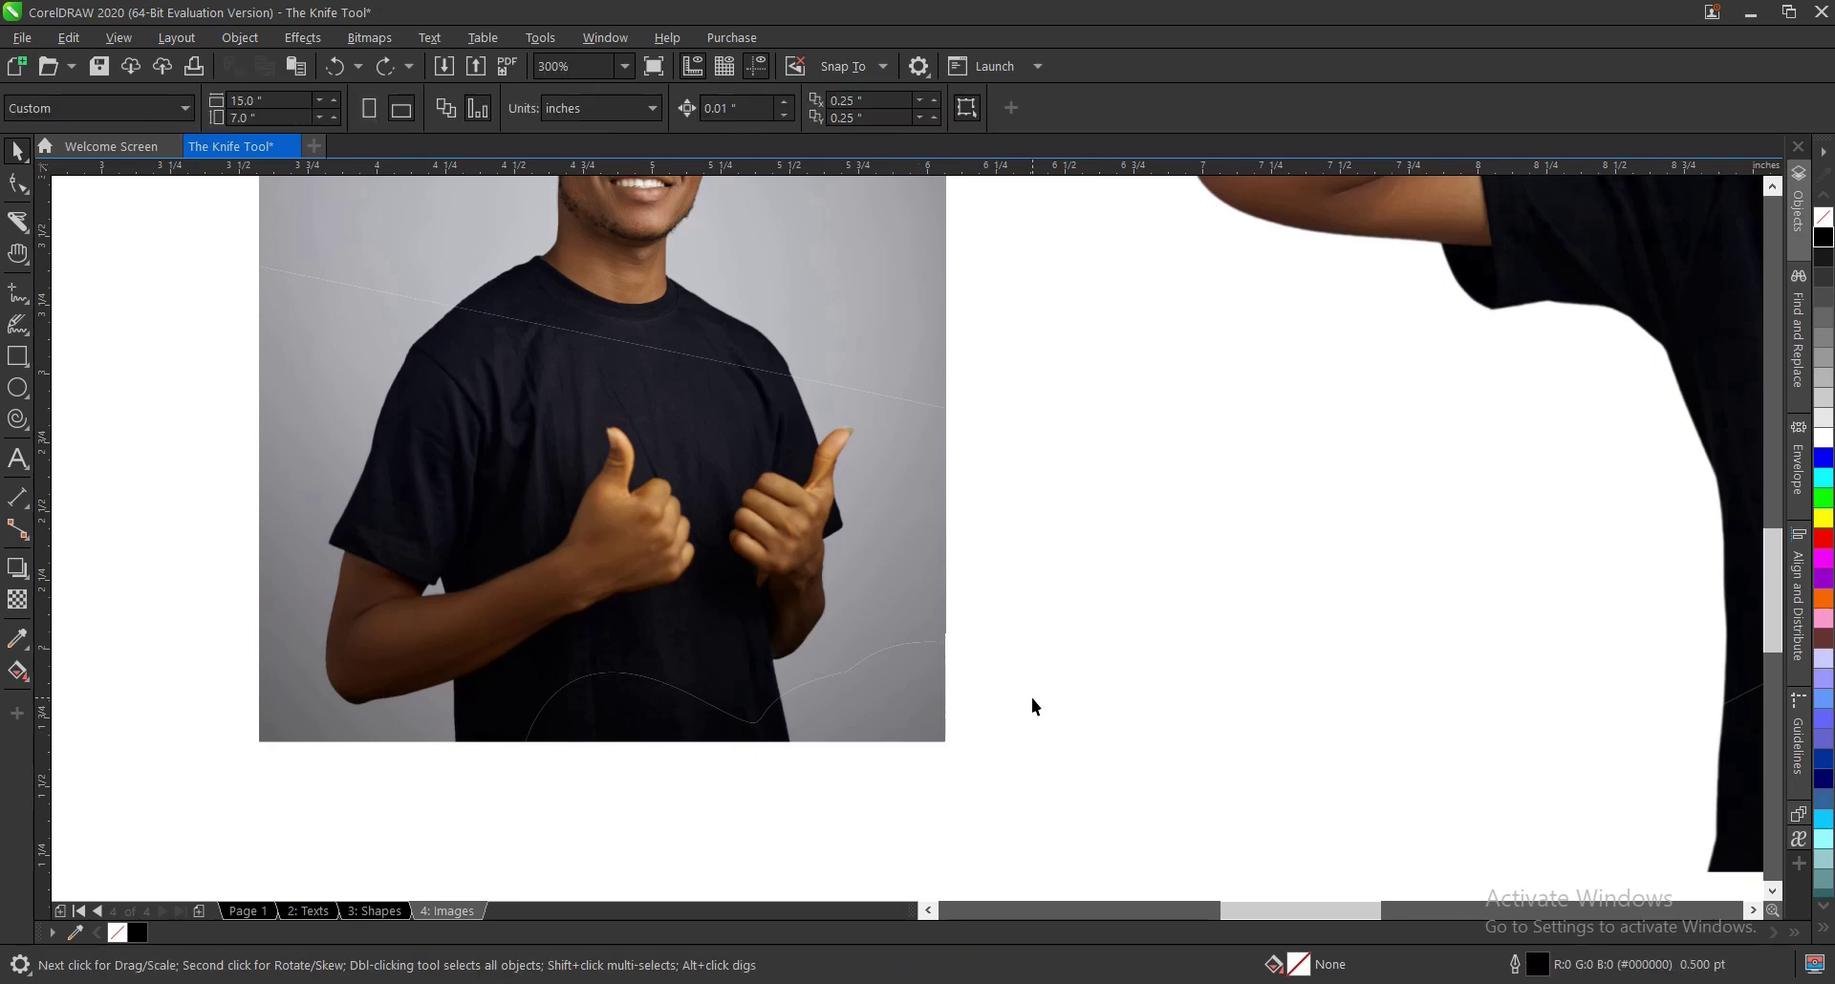
{"action": "key", "text": "space"}
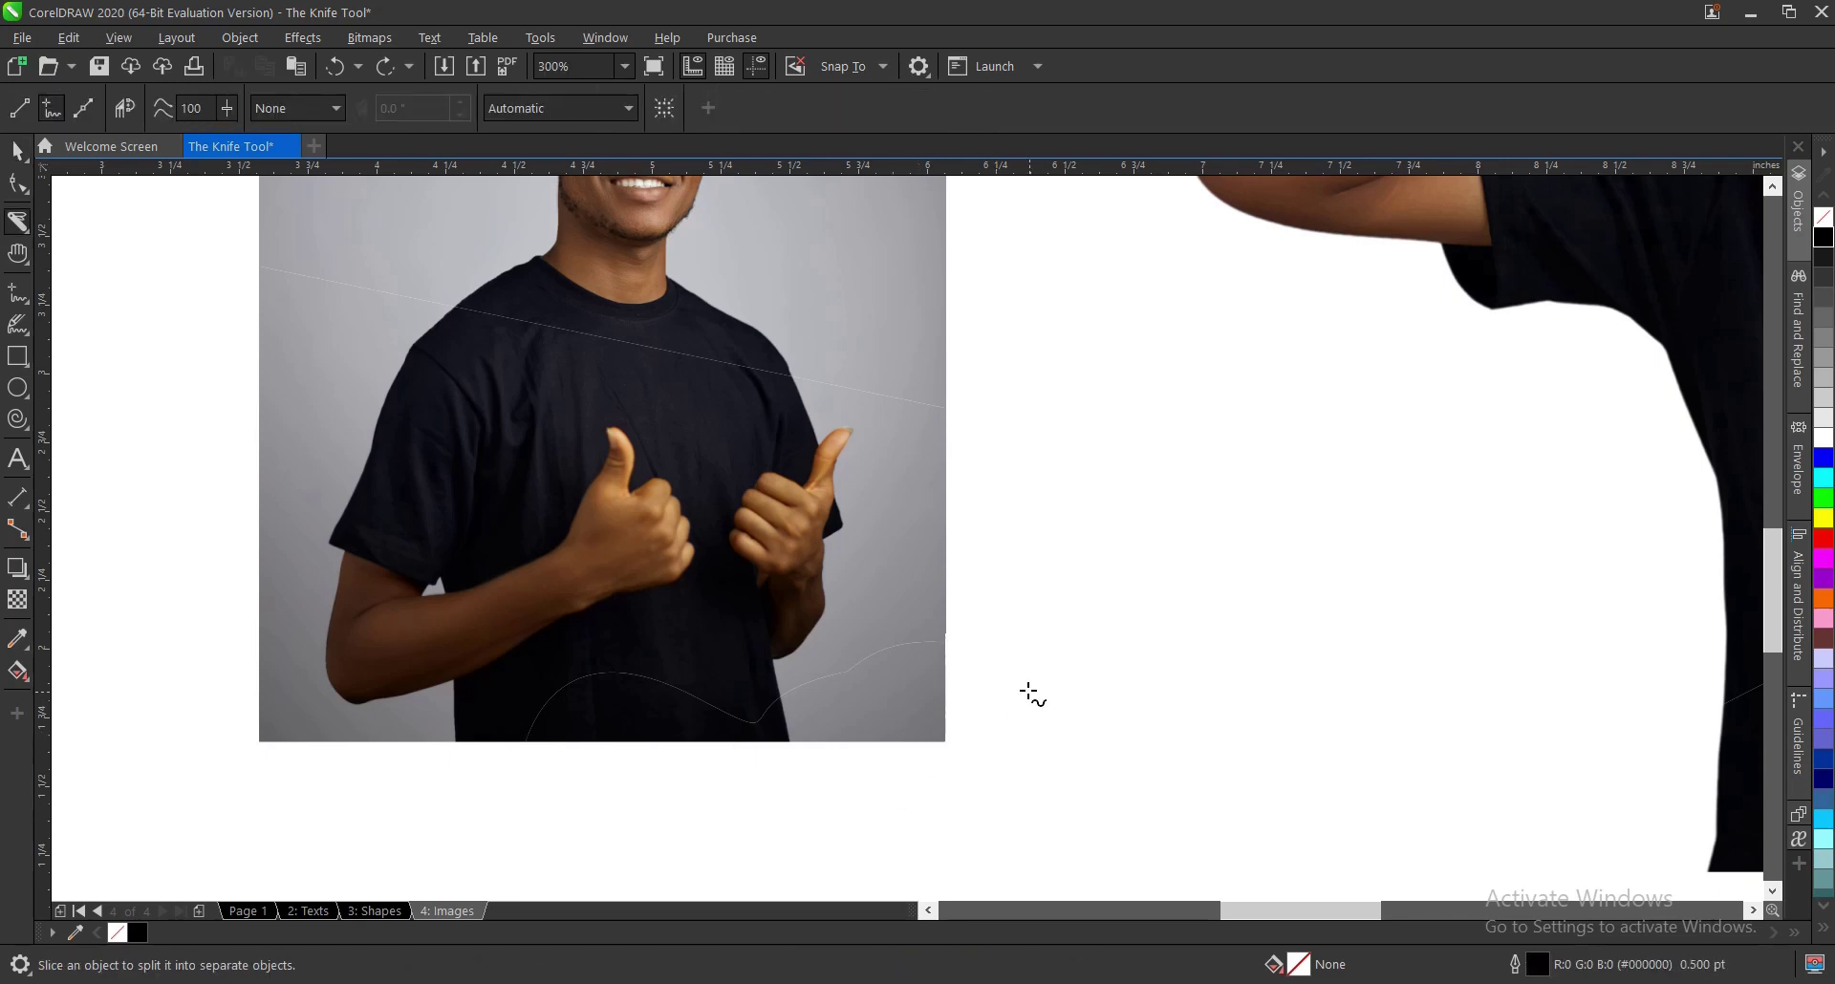
{"action": "left_click", "coordinate": [91, 113]}
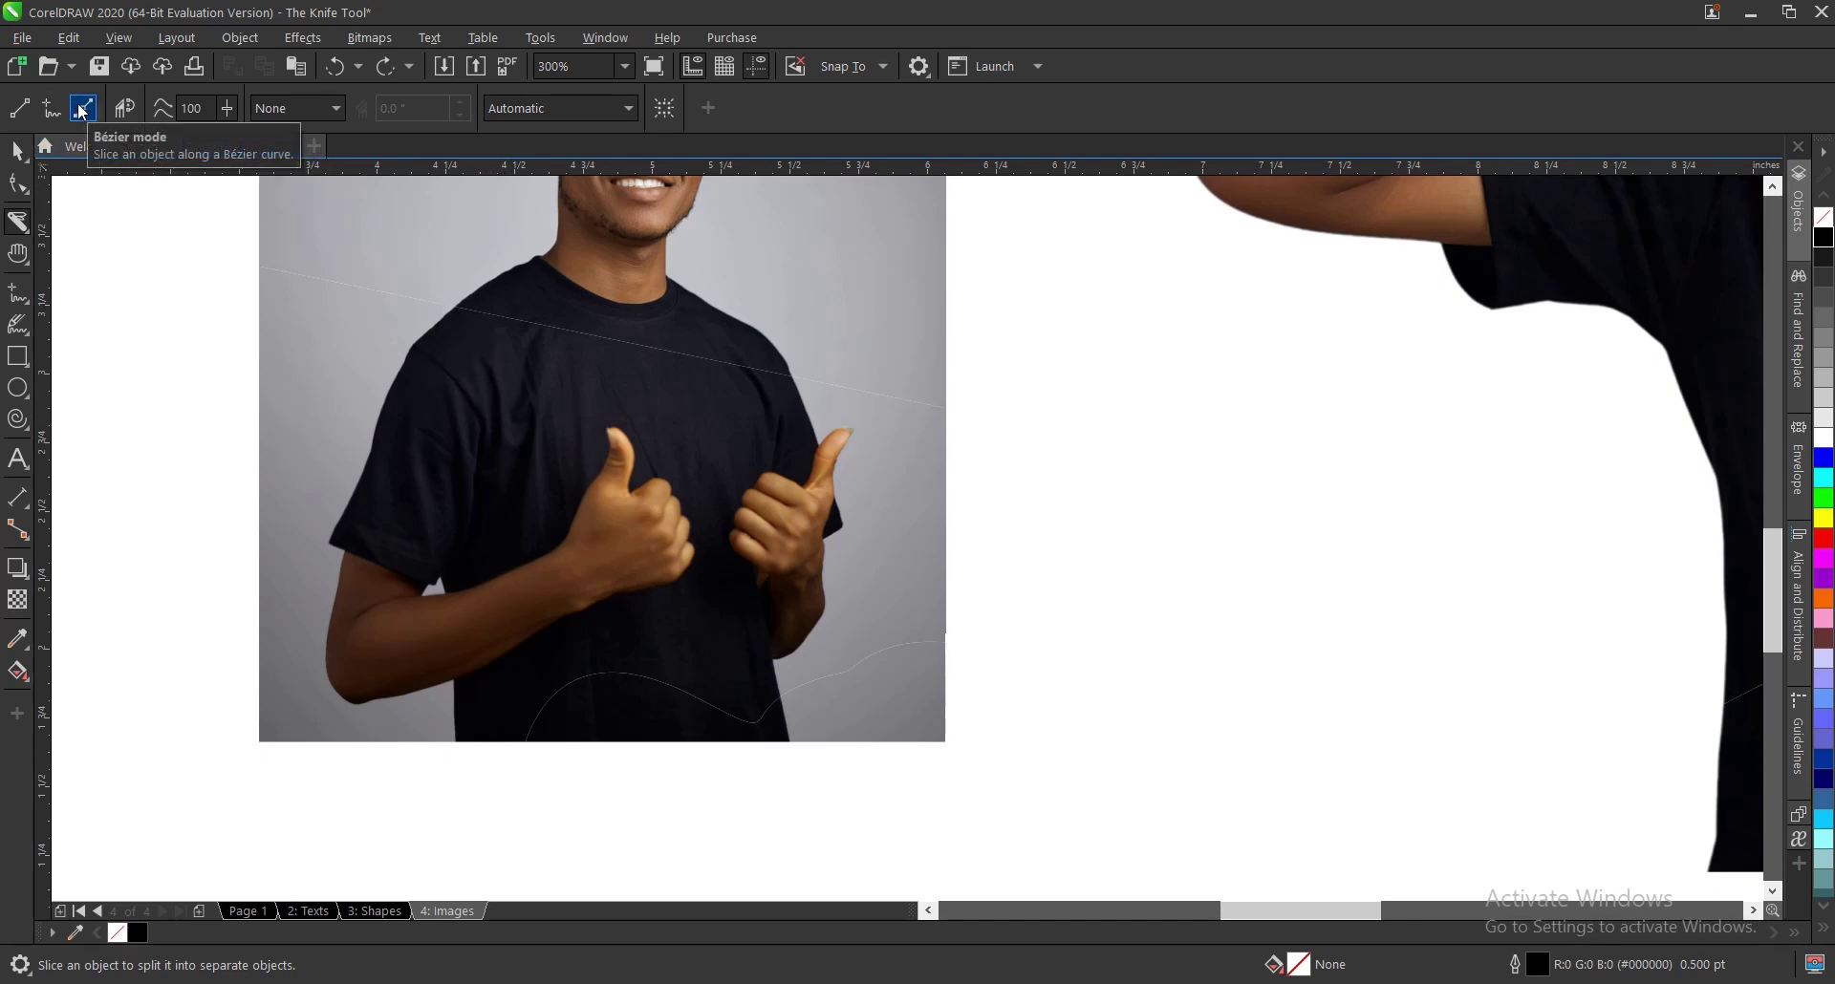
Step: Draw a curving Bézier cut path above the man's head and slice the photo
{"action": "scroll", "coordinate": [806, 652], "scroll_direction": "down", "scroll_amount": 1}
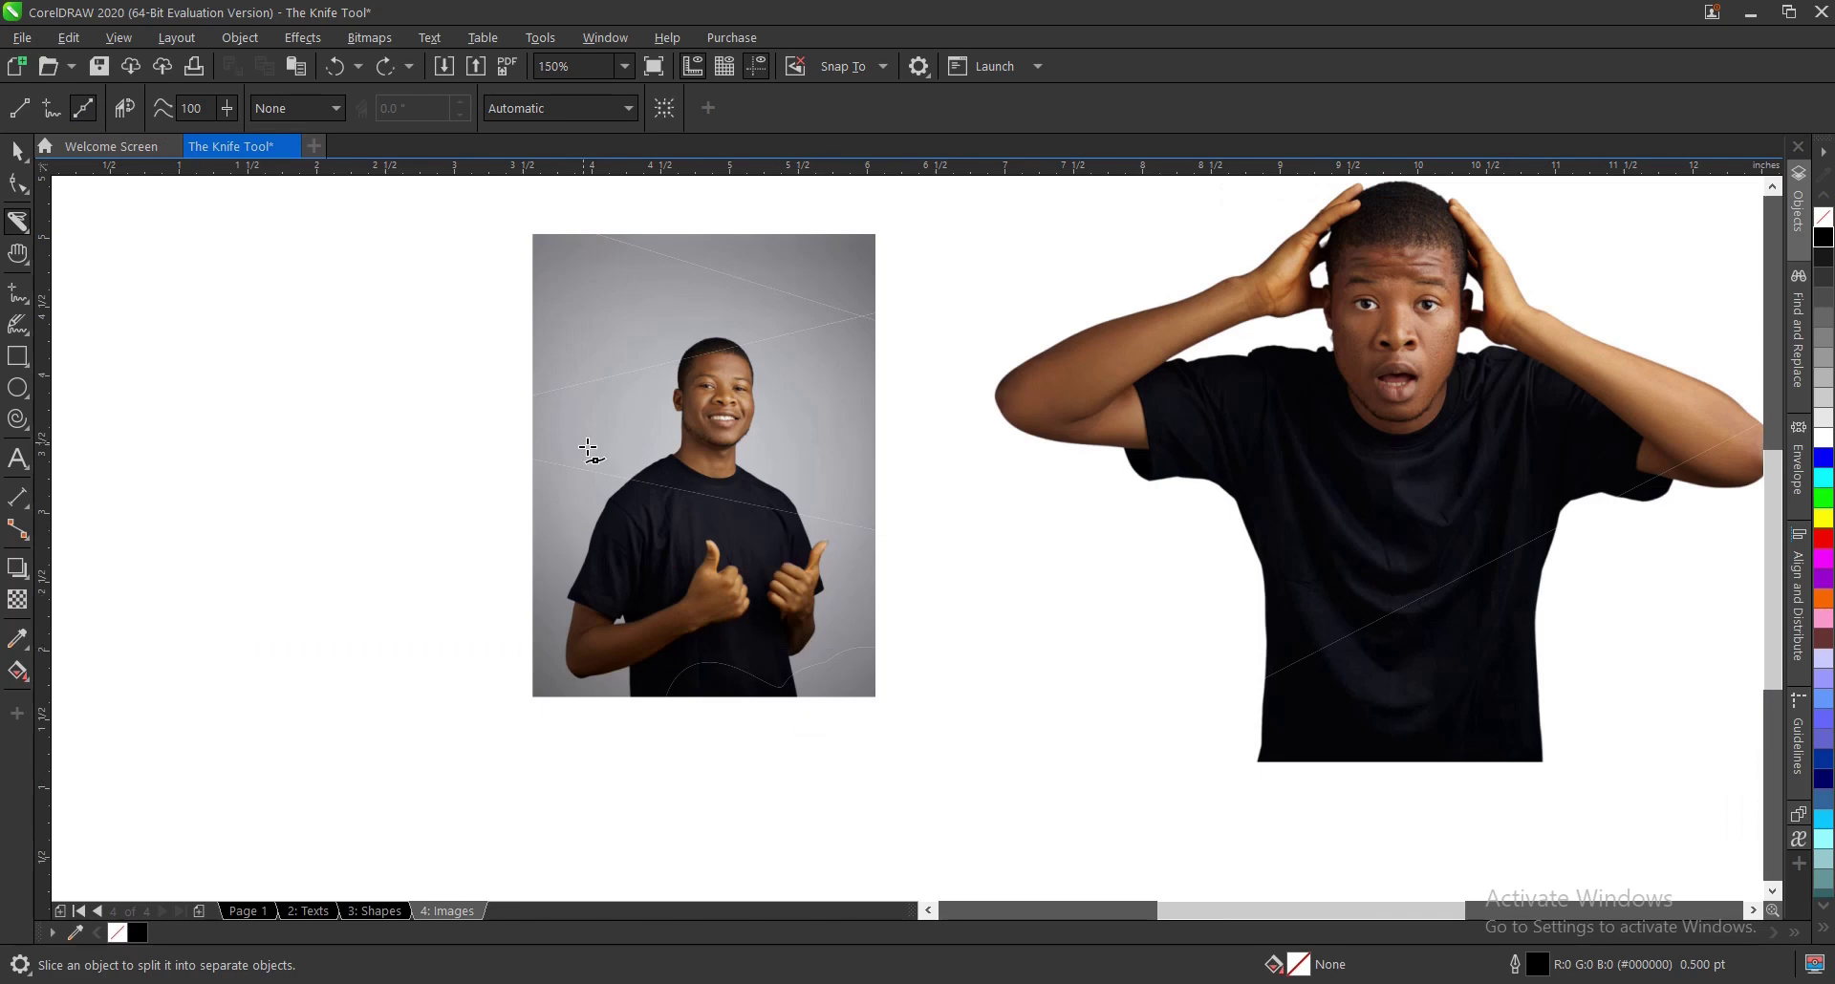
{"action": "scroll", "coordinate": [627, 315], "scroll_direction": "up", "scroll_amount": 1}
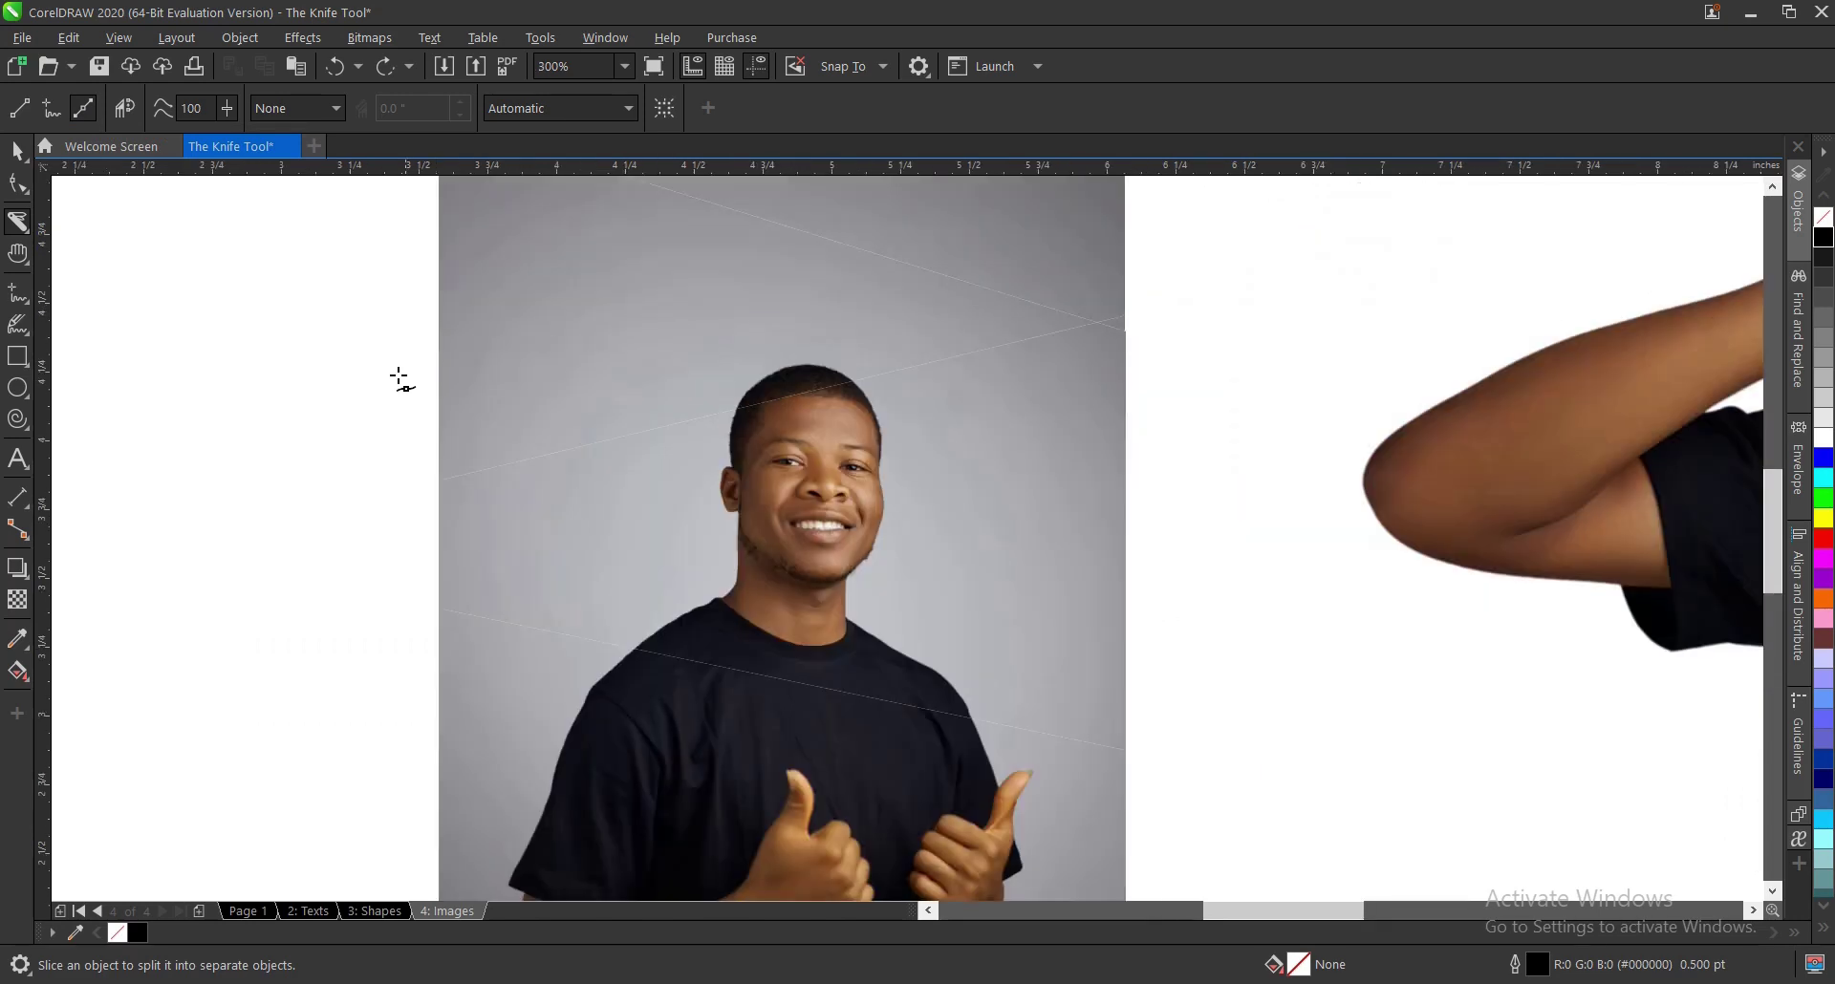
{"action": "mouse_move", "coordinate": [388, 376]}
{"action": "left_mouse_down"}
{"action": "mouse_move", "coordinate": [532, 389]}
{"action": "mouse_move", "coordinate": [564, 348]}
{"action": "left_mouse_up"}
{"action": "left_click_drag", "start_coordinate": [676, 376], "coordinate": [715, 404]}
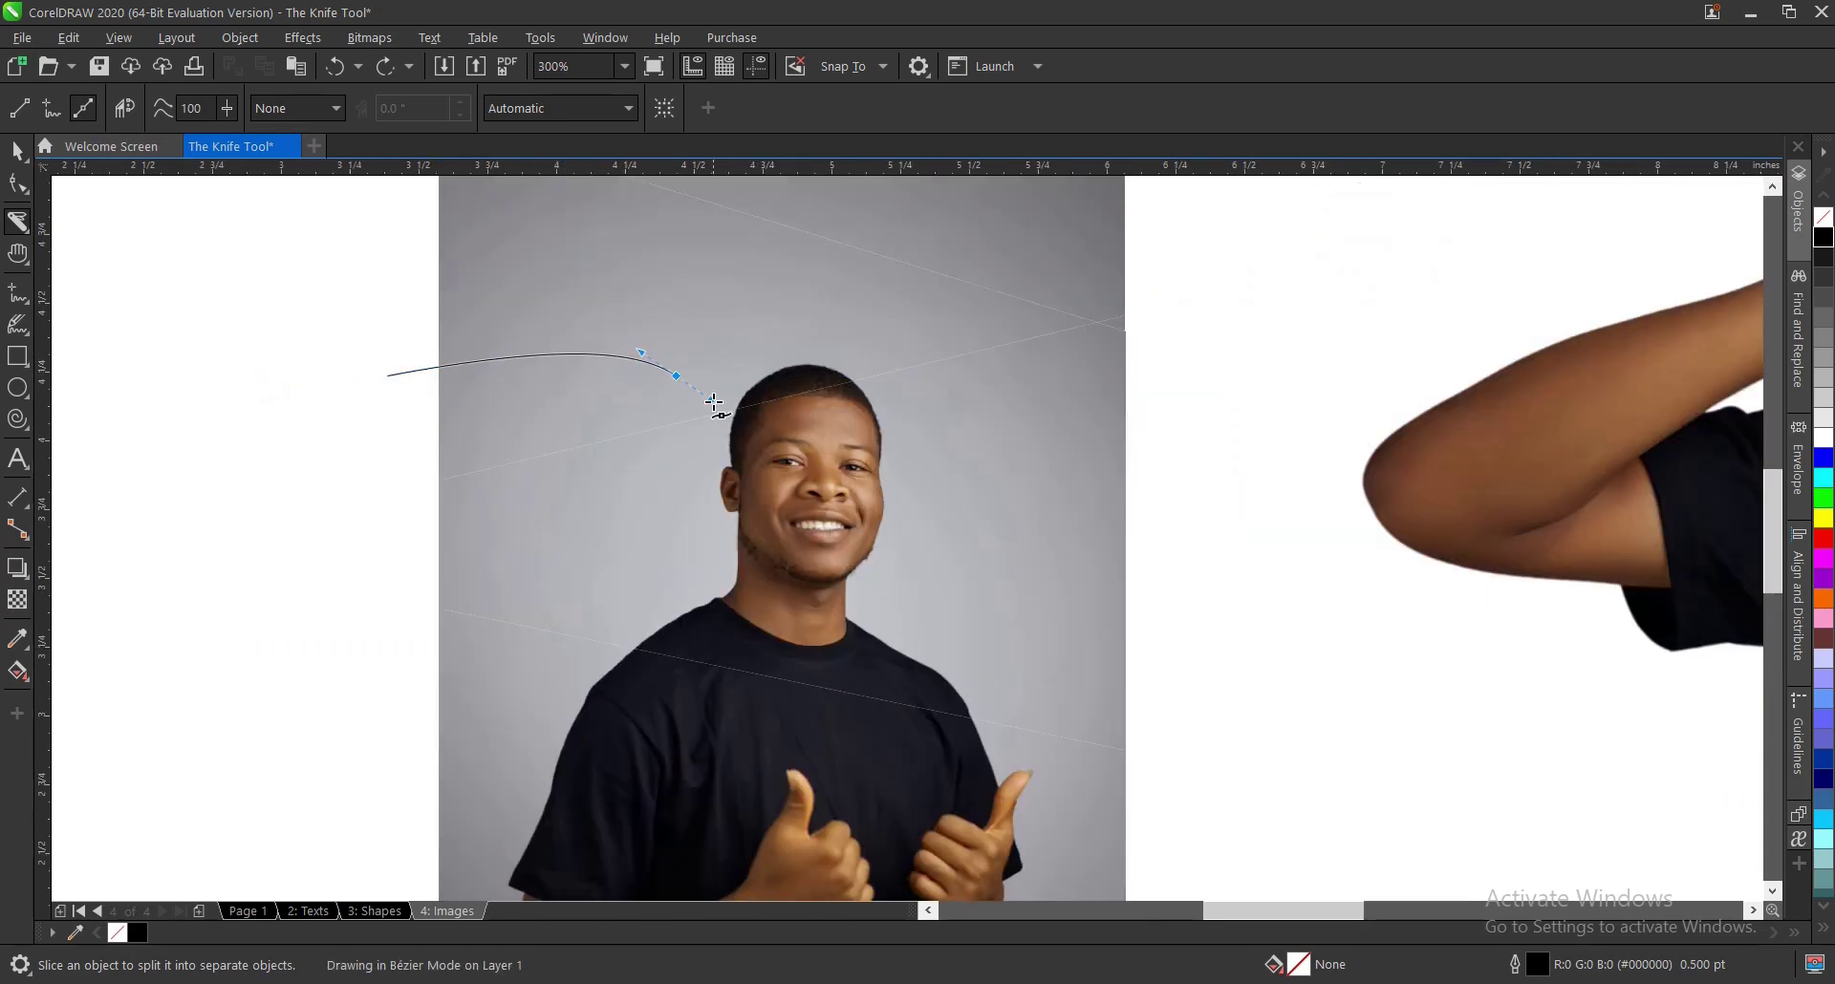
{"action": "left_click_drag", "start_coordinate": [856, 322], "coordinate": [954, 337]}
{"action": "left_click", "coordinate": [1064, 392]}
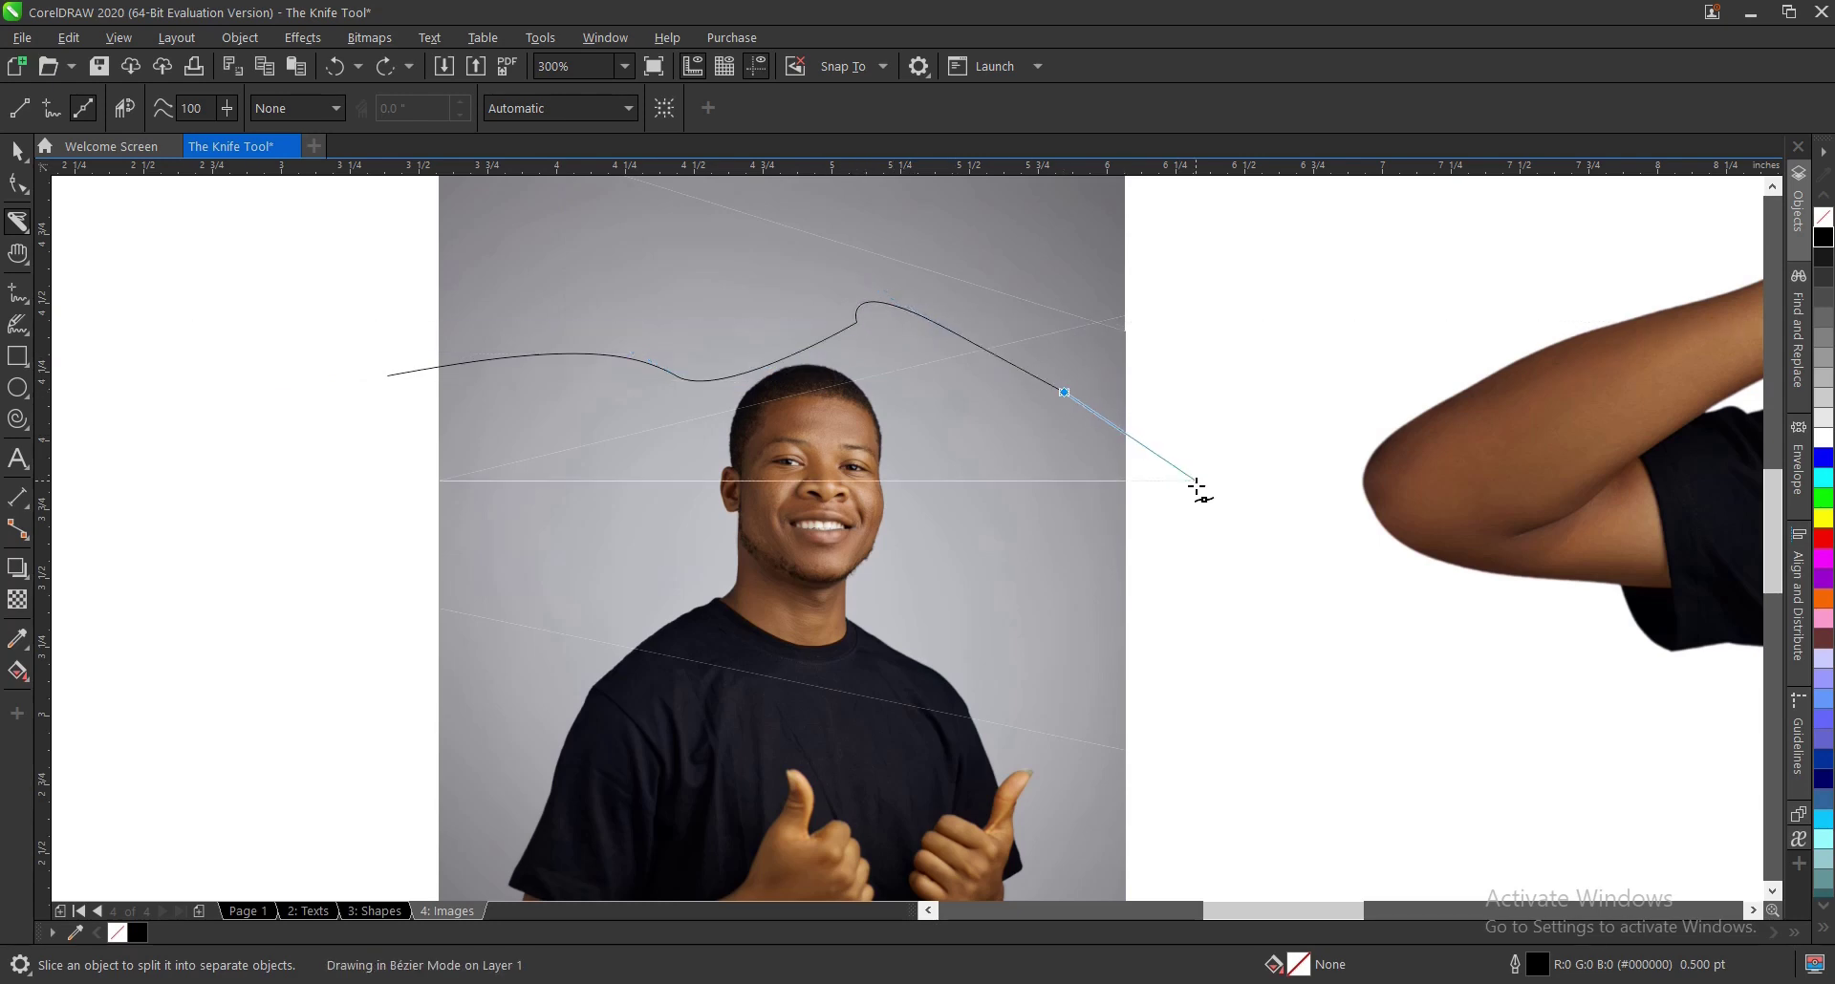
{"action": "left_click_drag", "start_coordinate": [1196, 481], "coordinate": [1158, 508]}
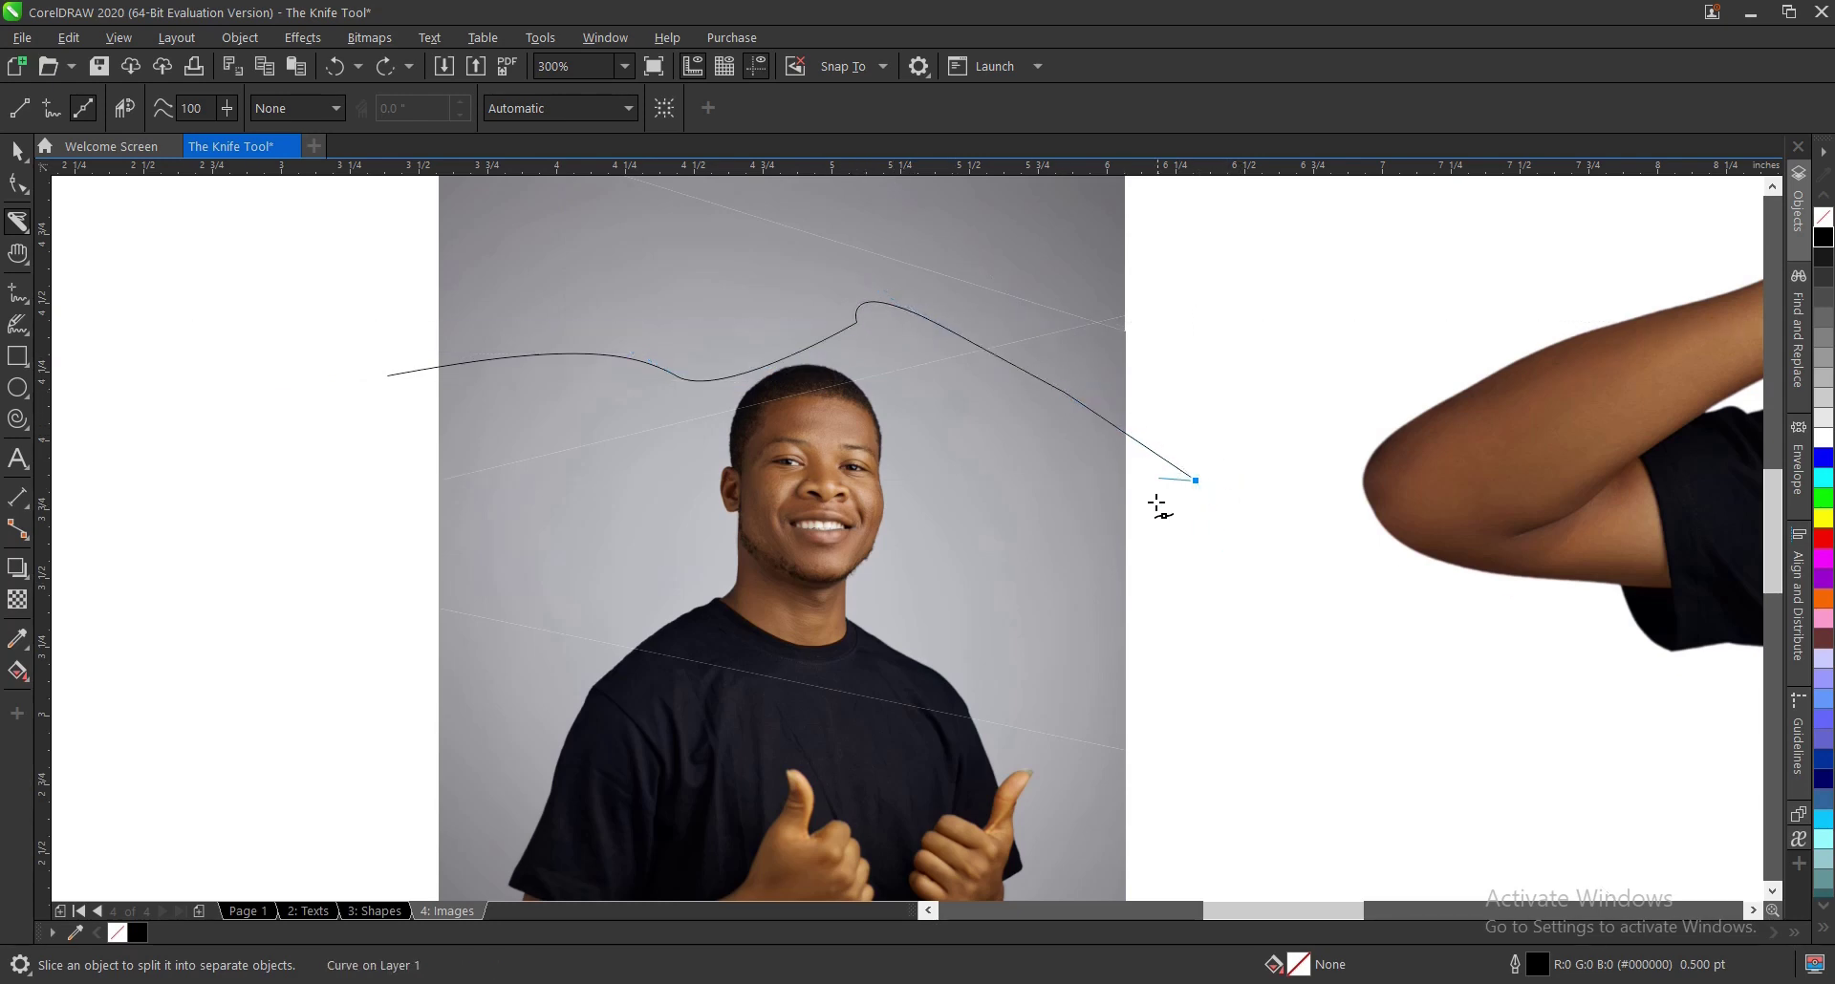
{"action": "key", "text": "Return"}
Step: Pull the cut-off top piece away to check the cut, undo it, and deselect
{"action": "key", "text": "space"}
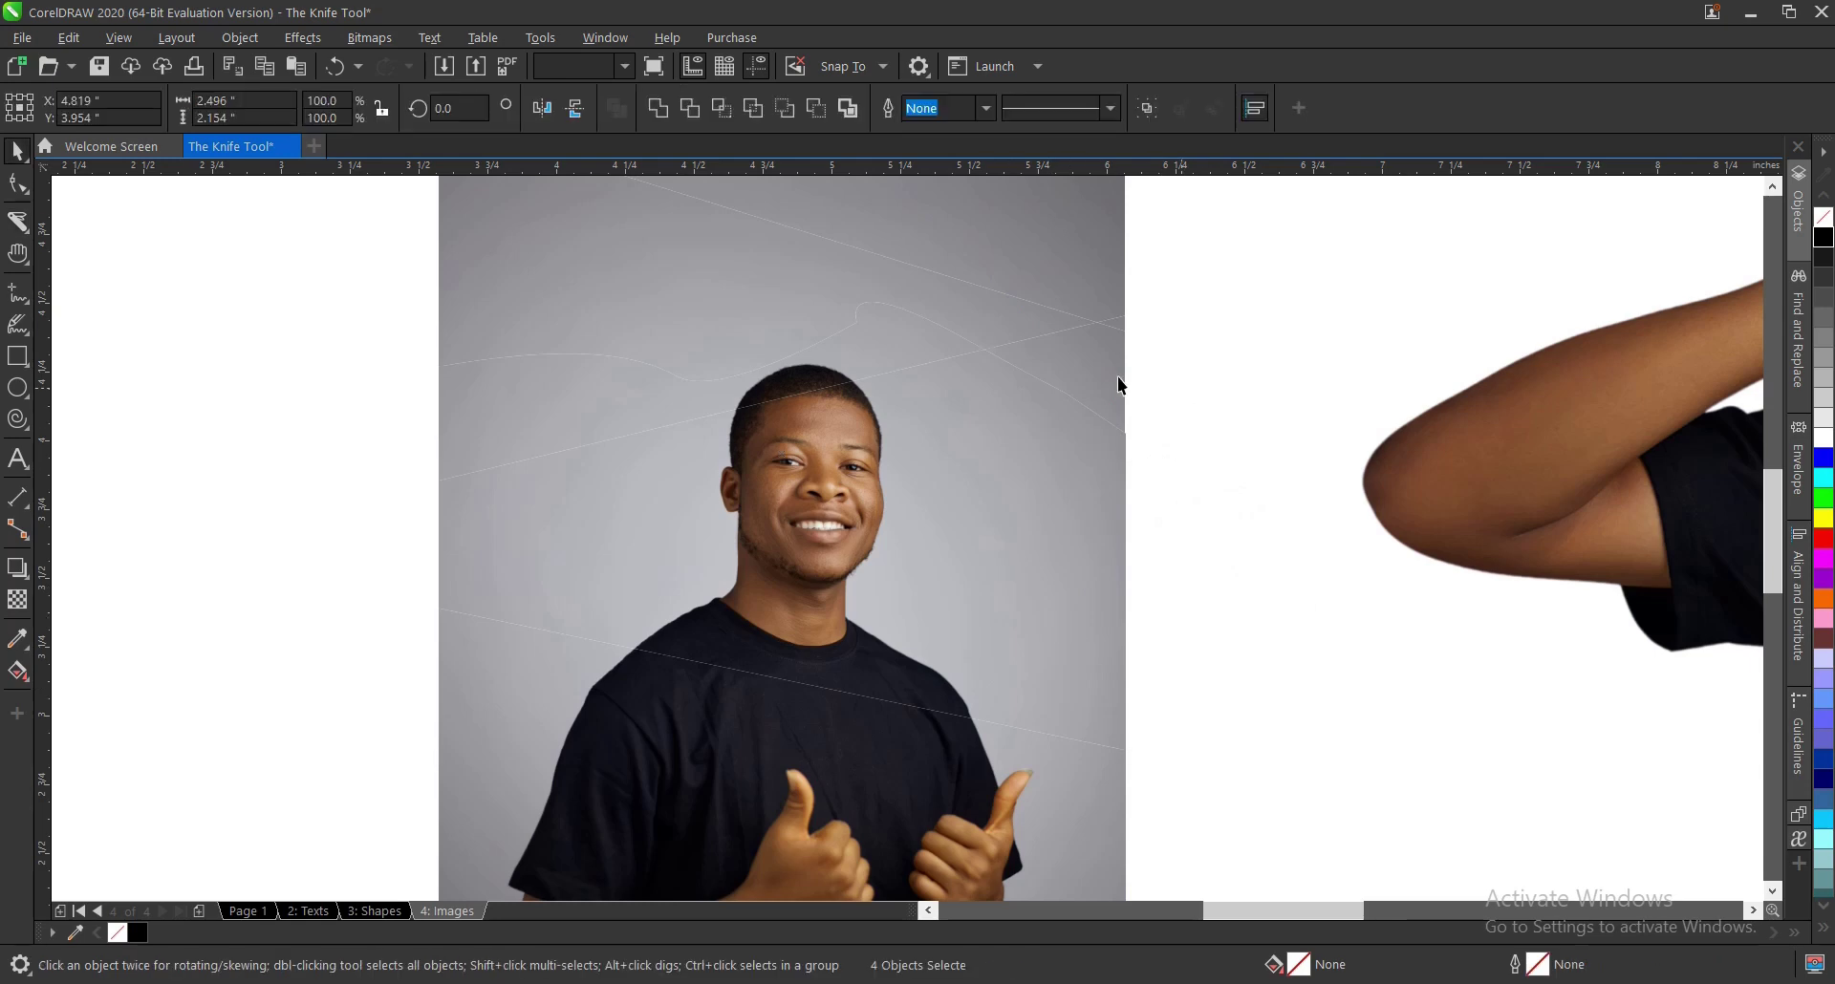
{"action": "key", "text": "Escape"}
{"action": "left_click_drag", "start_coordinate": [639, 262], "coordinate": [585, 205]}
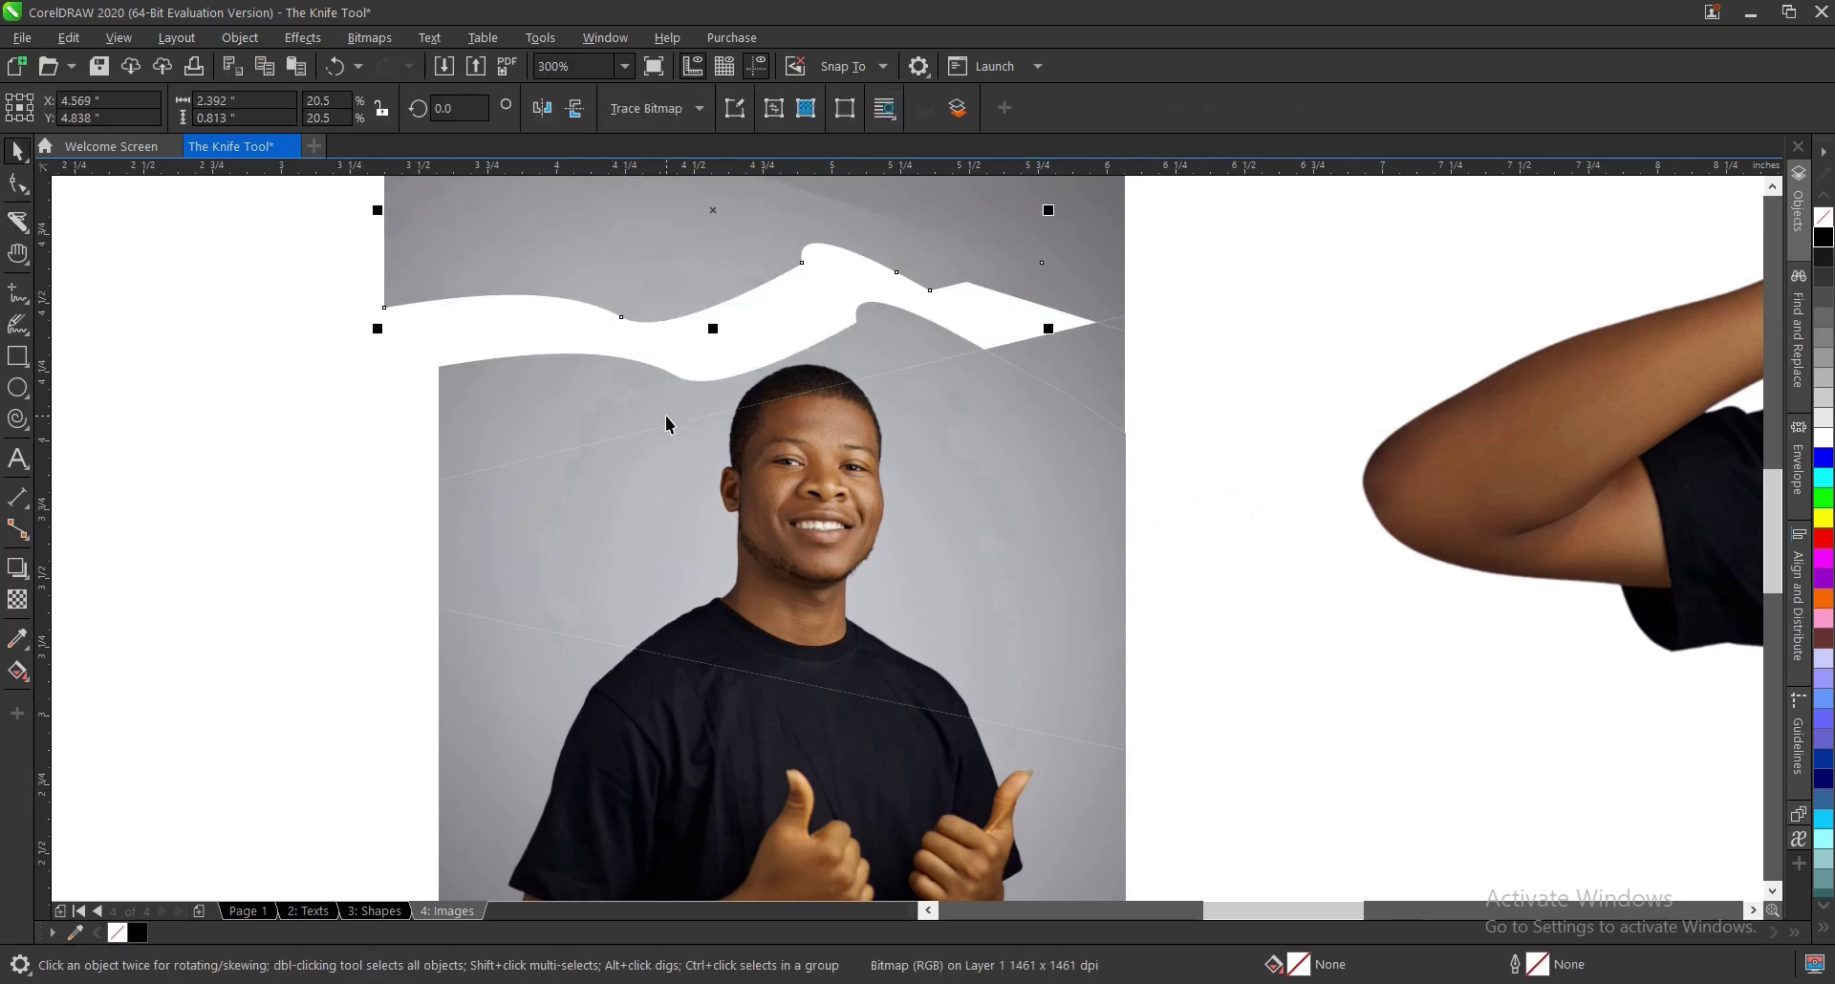
{"action": "key", "text": "ctrl+z"}
{"action": "scroll", "coordinate": [575, 450], "scroll_direction": "down", "scroll_amount": 2}
{"action": "scroll", "coordinate": [607, 410], "scroll_direction": "up", "scroll_amount": 2}
{"action": "left_click", "coordinate": [616, 420]}
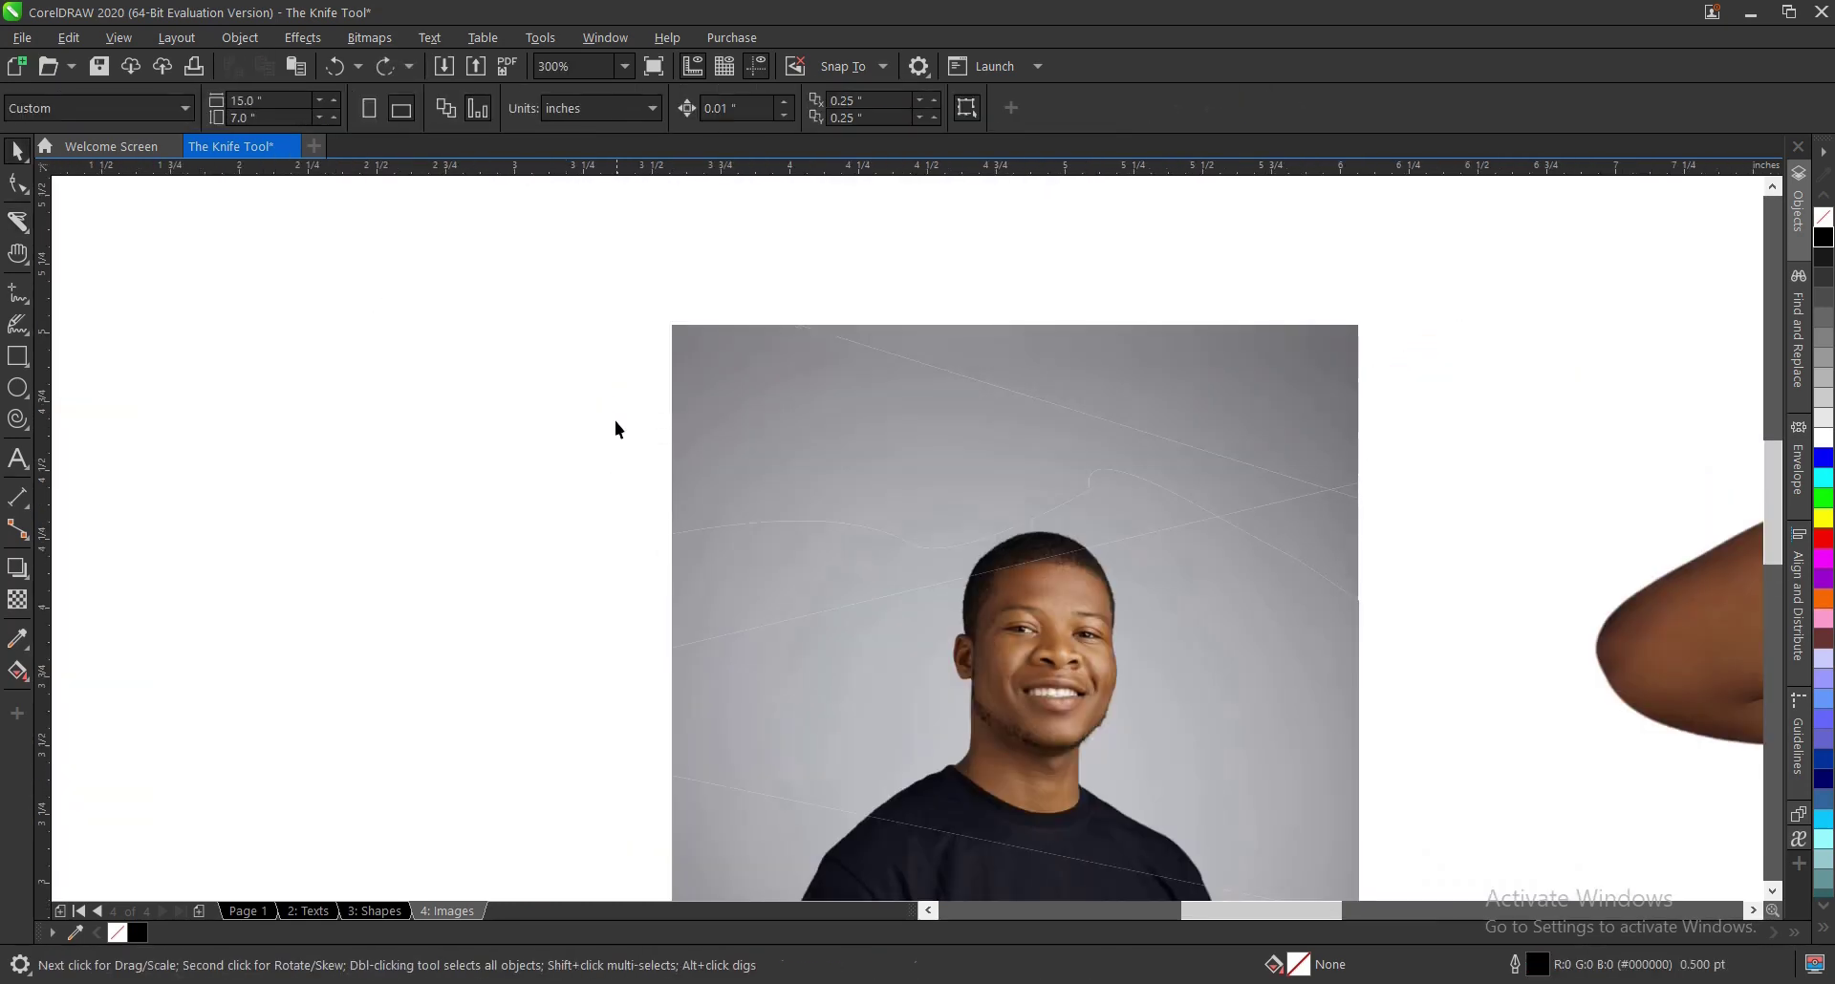
{"action": "key", "text": "space"}
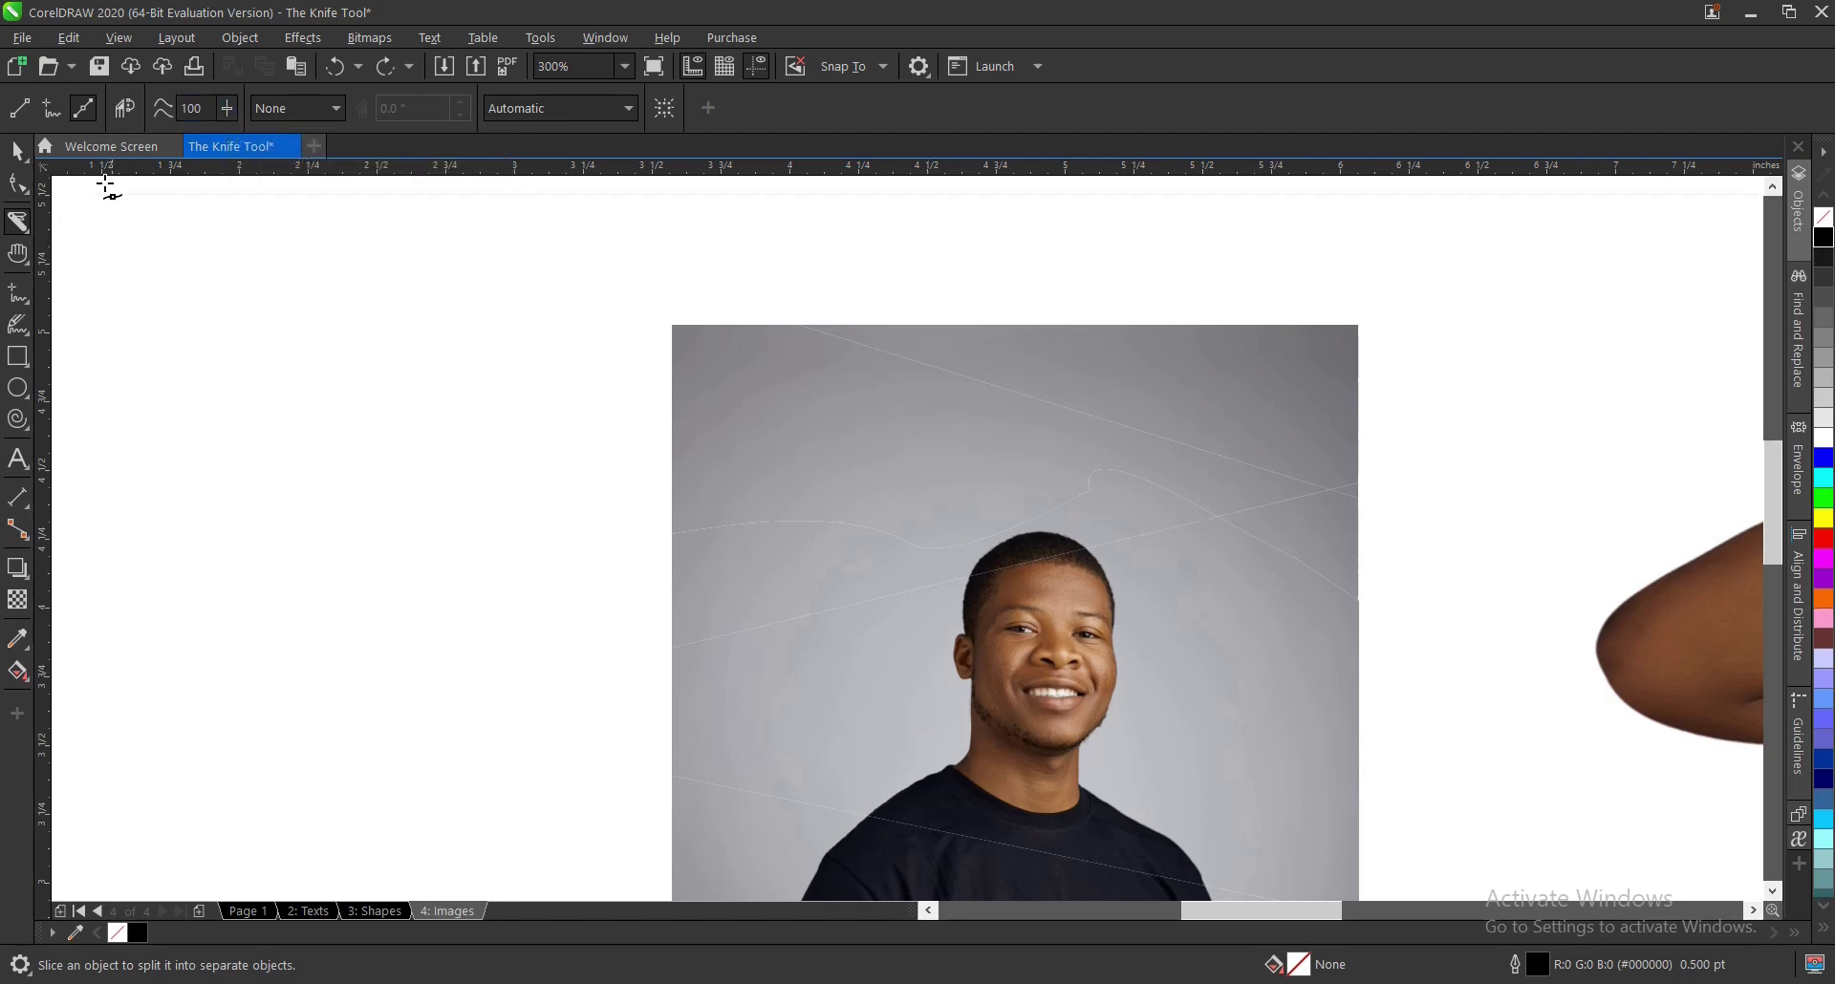
{"action": "left_click", "coordinate": [304, 113]}
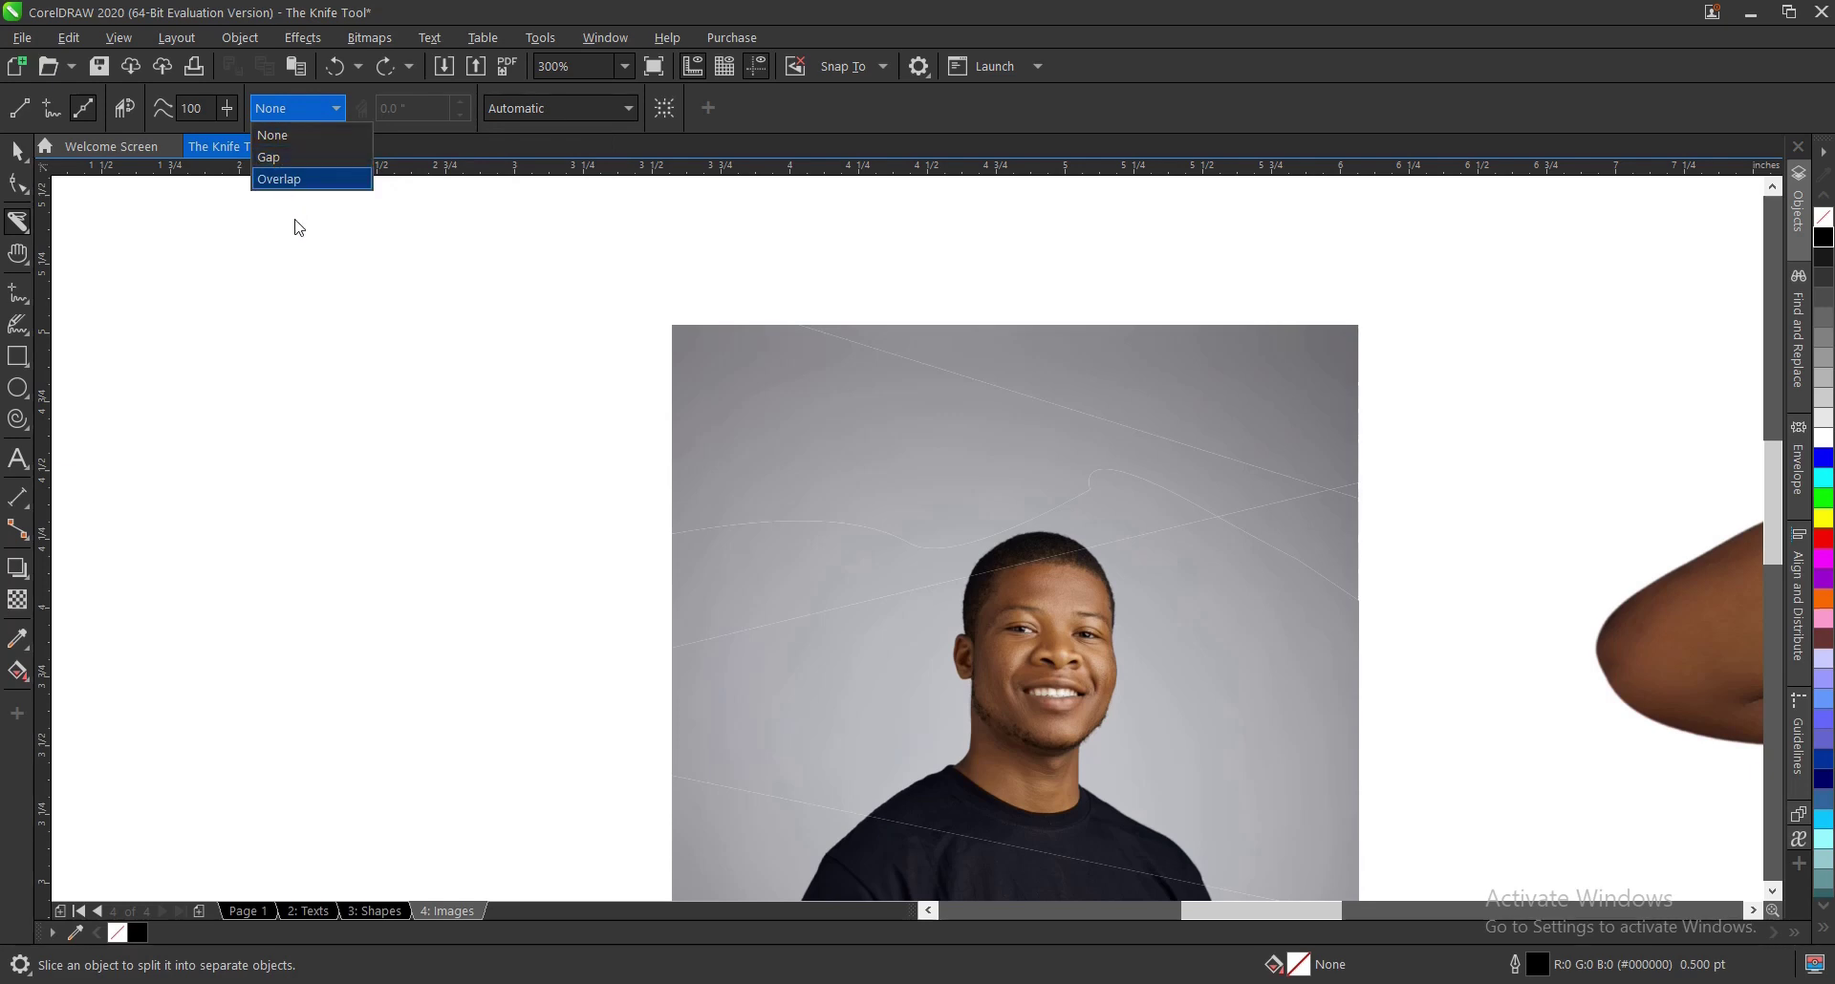
{"action": "left_click", "coordinate": [537, 109]}
{"action": "left_click", "coordinate": [539, 109]}
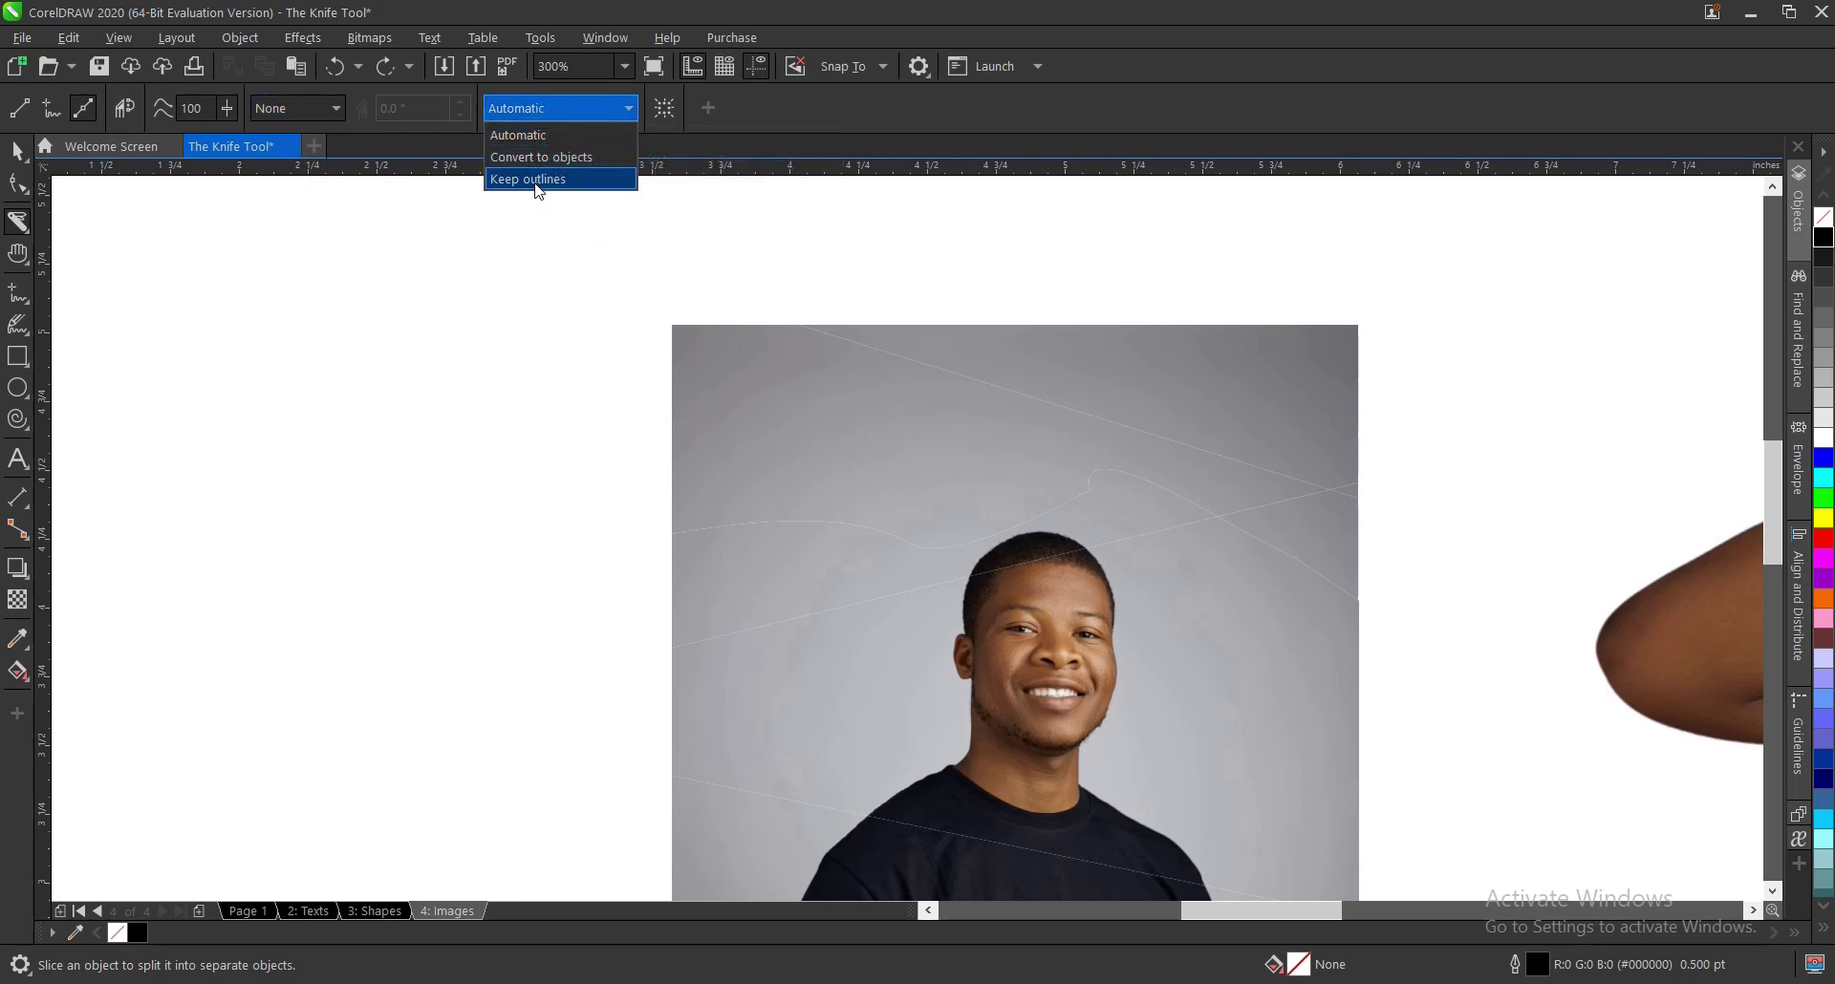
{"action": "left_click", "coordinate": [536, 110]}
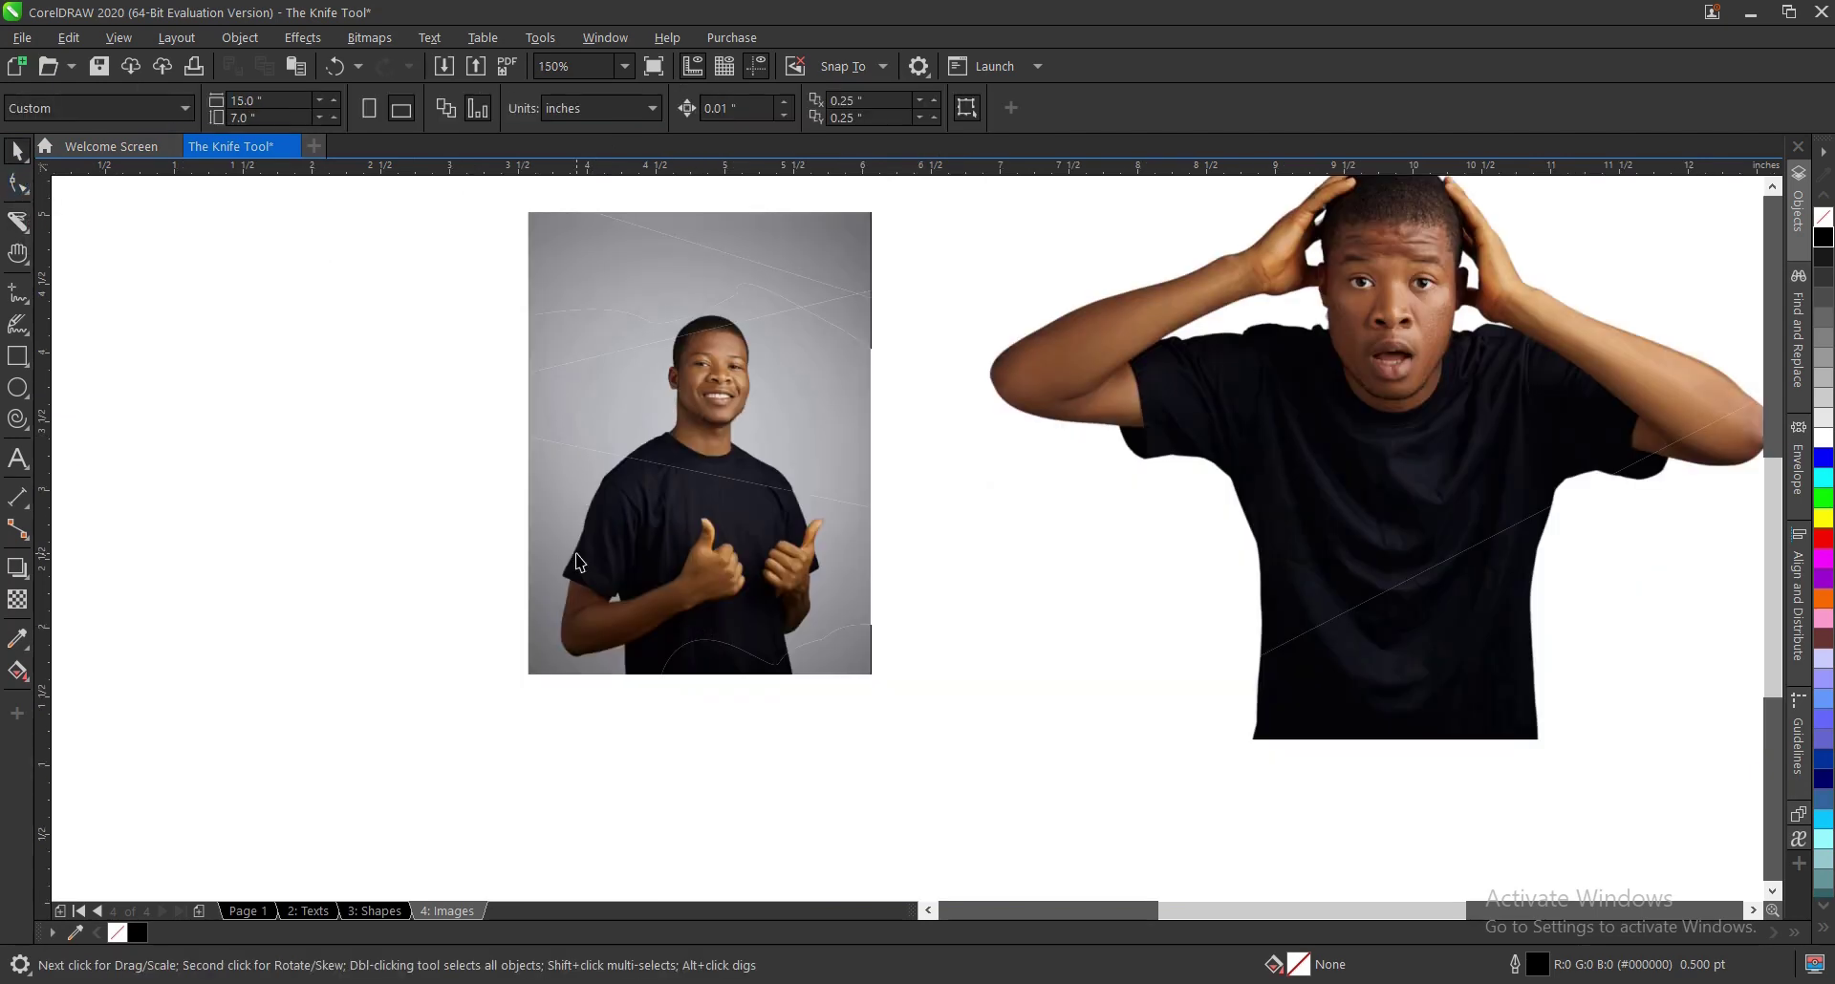
Step: Select the thumbs-up photo and switch the Knife tool's cut span to Gap
{"action": "left_click", "coordinate": [578, 516]}
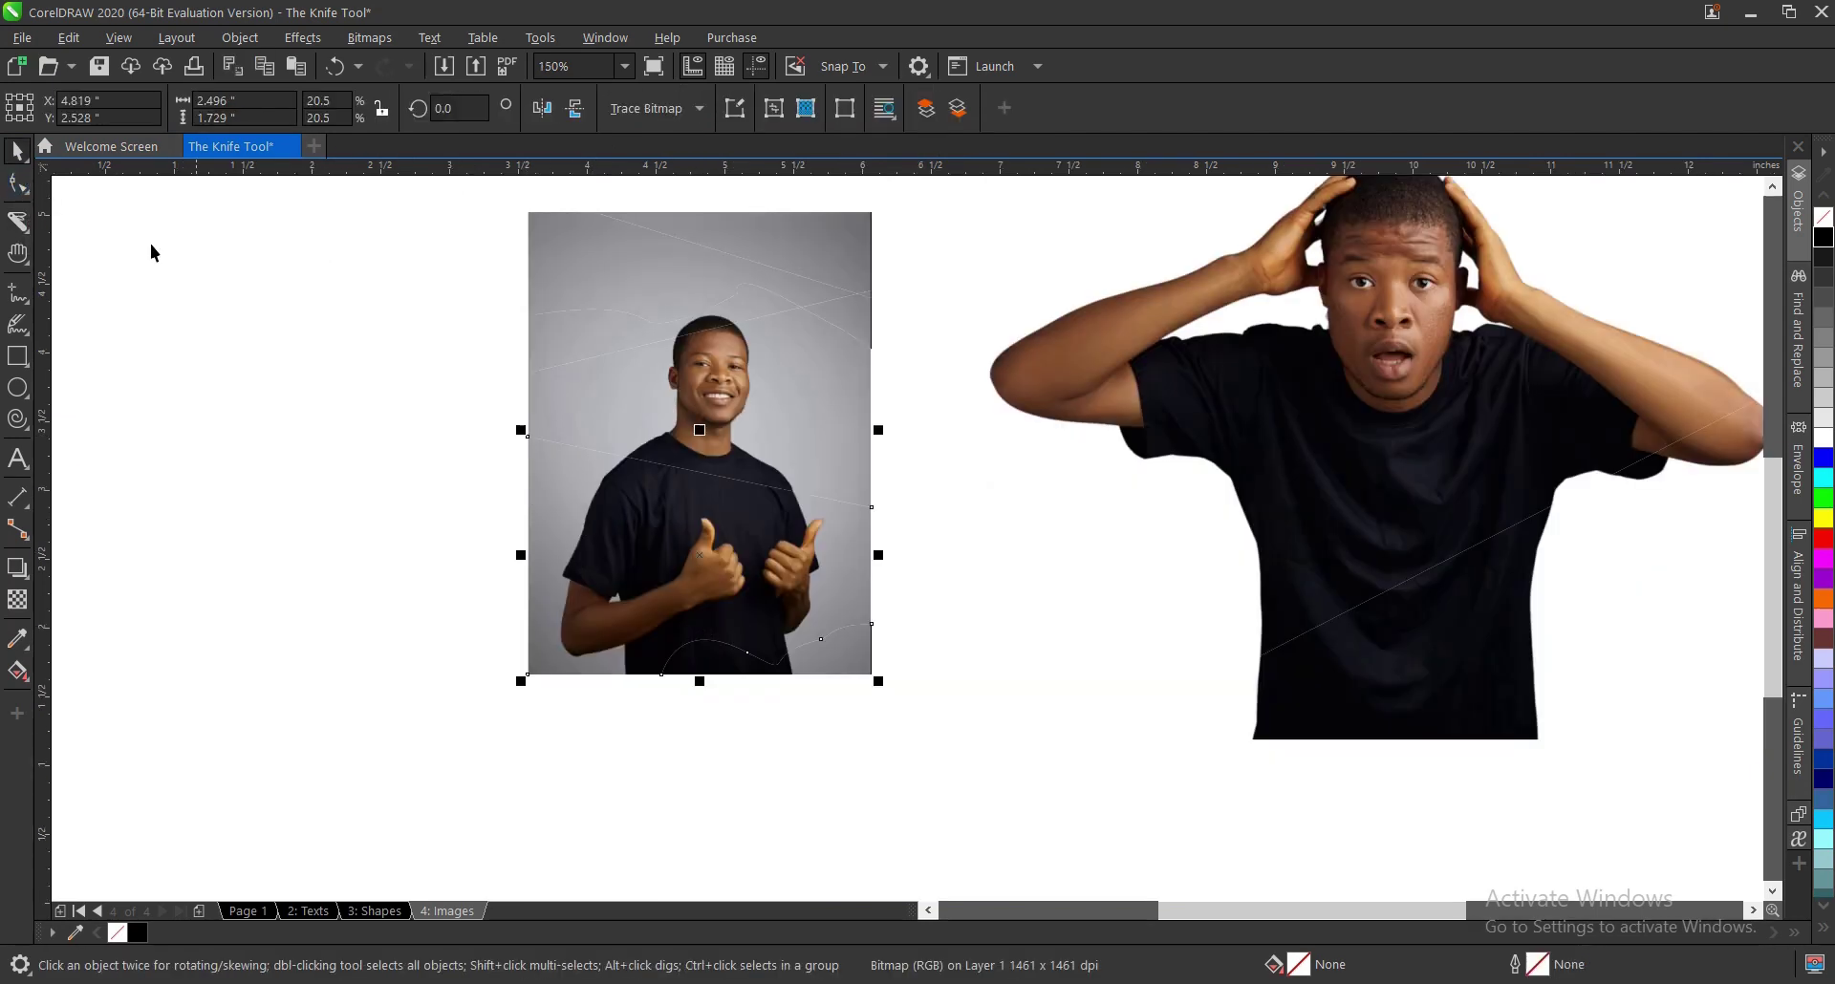
{"action": "left_click", "coordinate": [18, 221]}
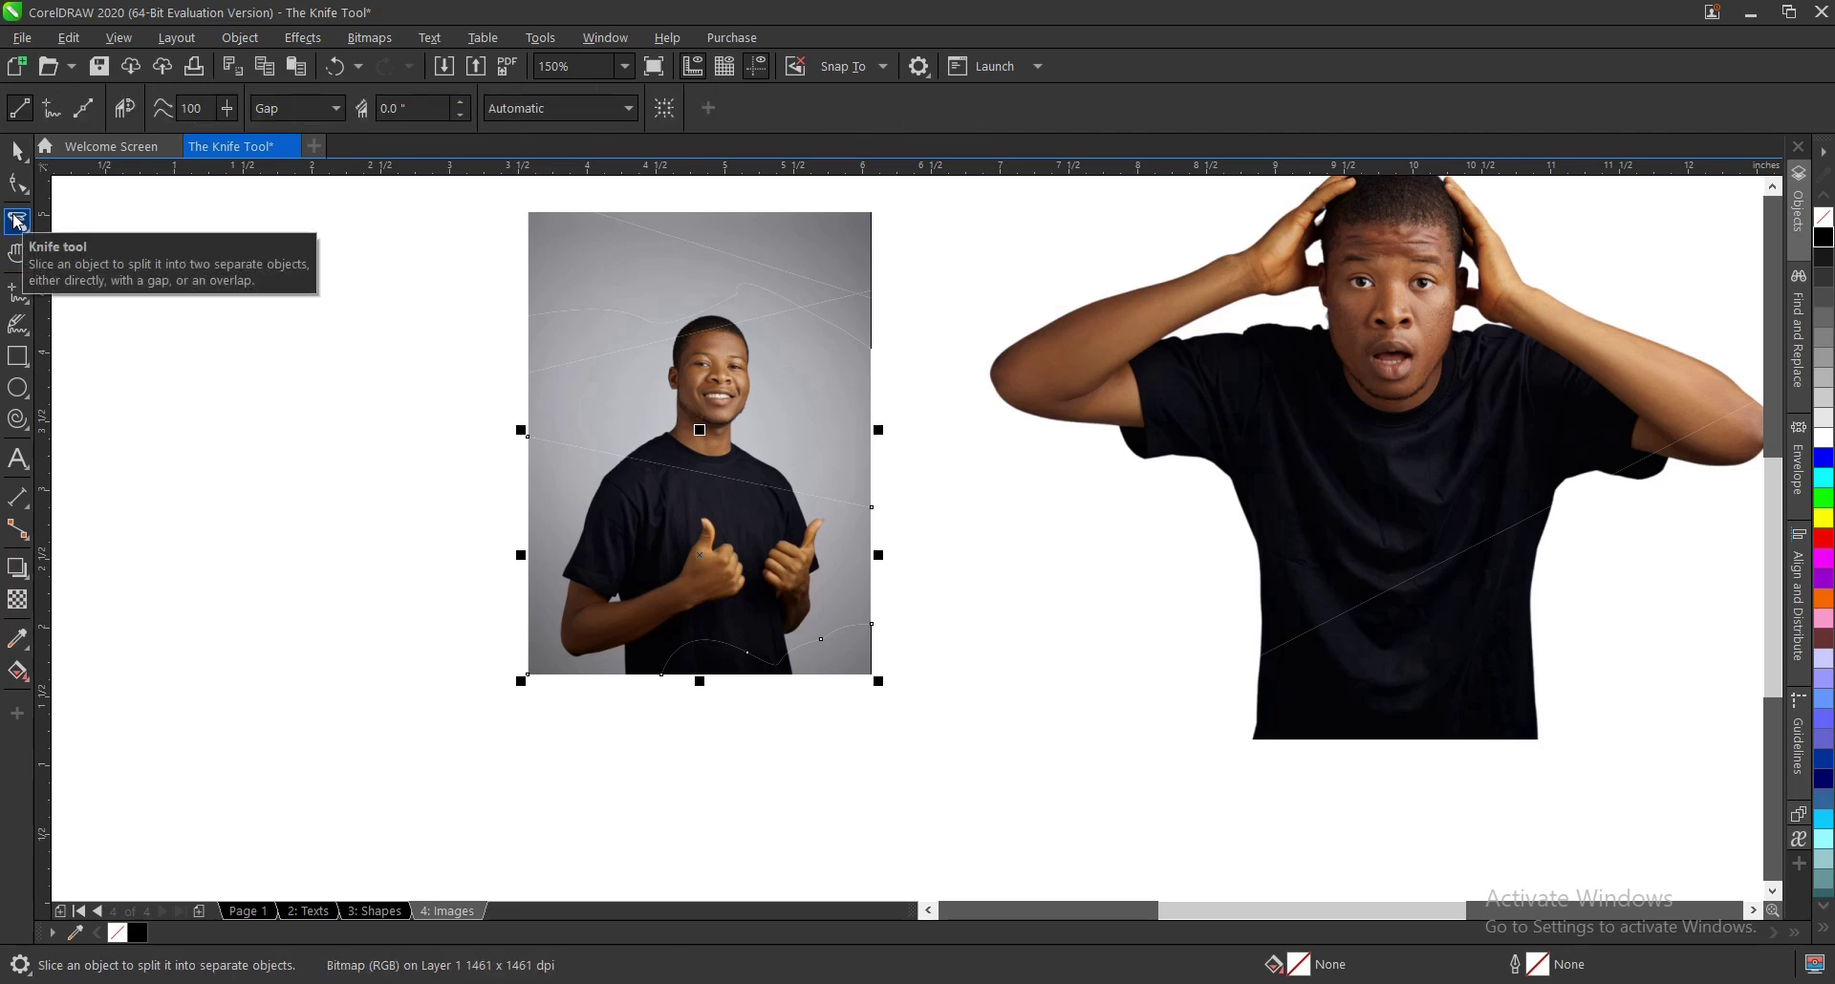
{"action": "left_click", "coordinate": [298, 108]}
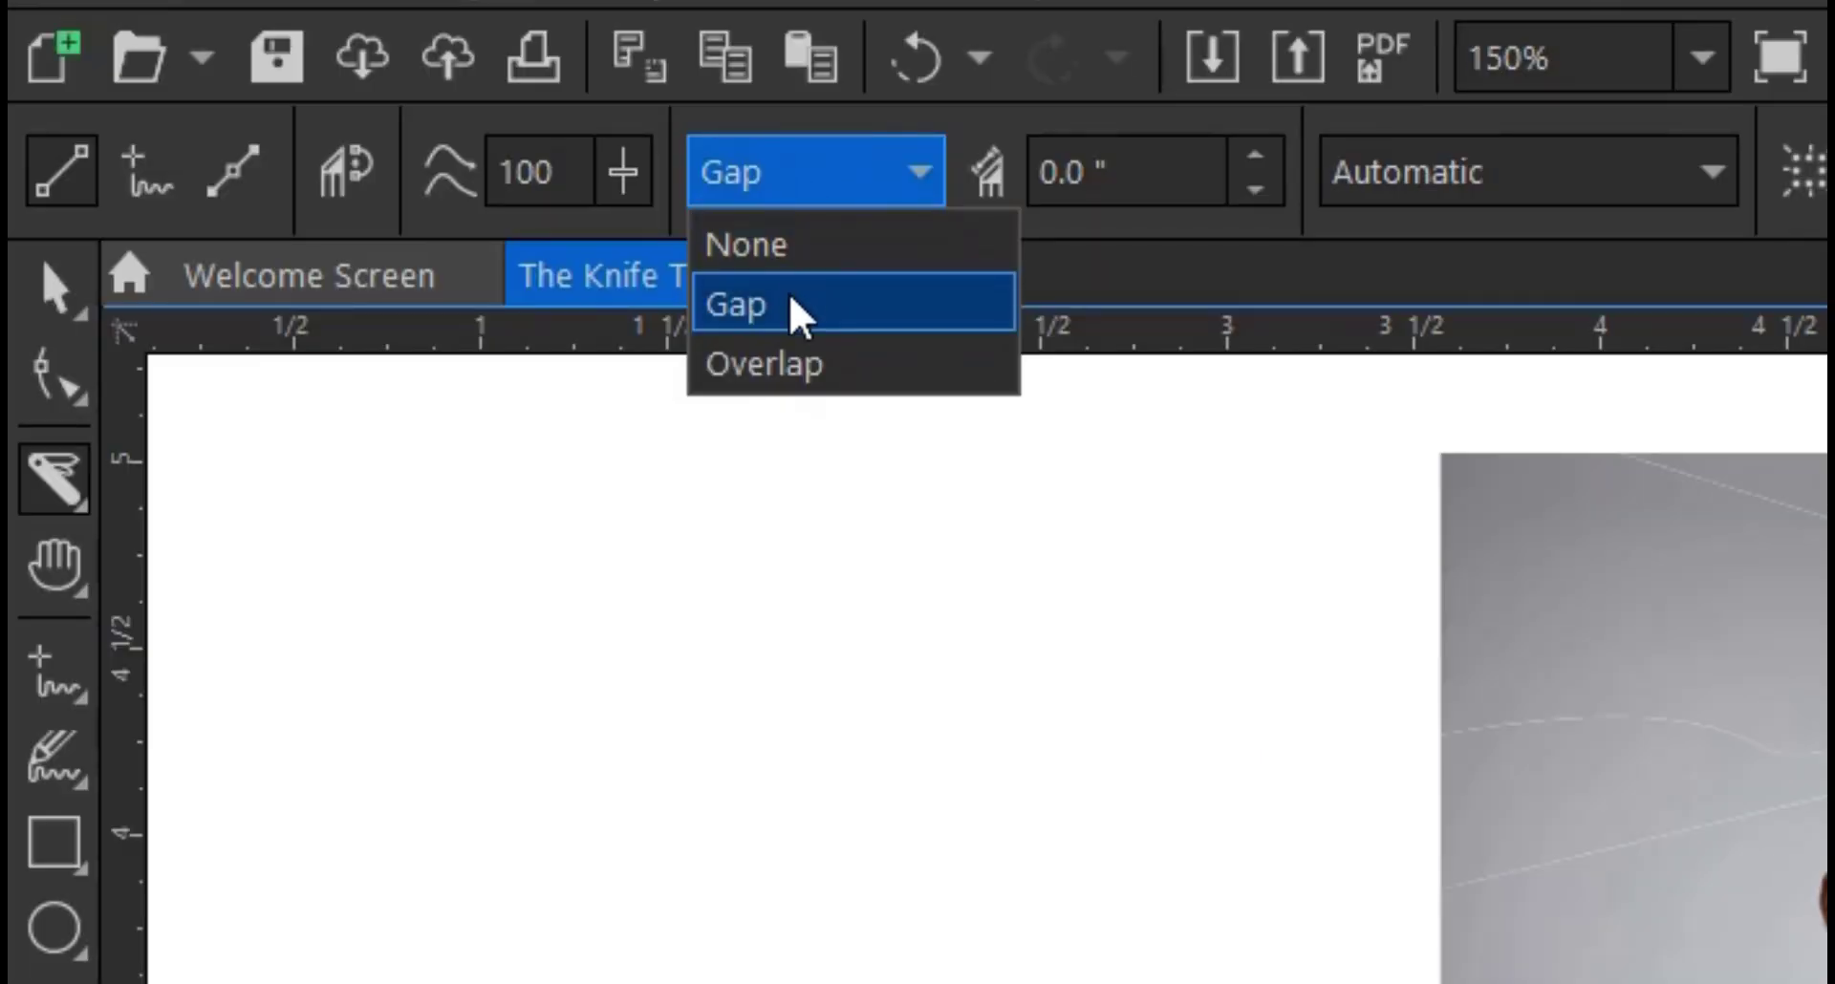
{"action": "left_click", "coordinate": [776, 317]}
Step: Set the gap width to 2.0" and cut a gapped diagonal slice across the photo's top
{"action": "scroll", "coordinate": [770, 277], "scroll_direction": "up", "scroll_amount": 2}
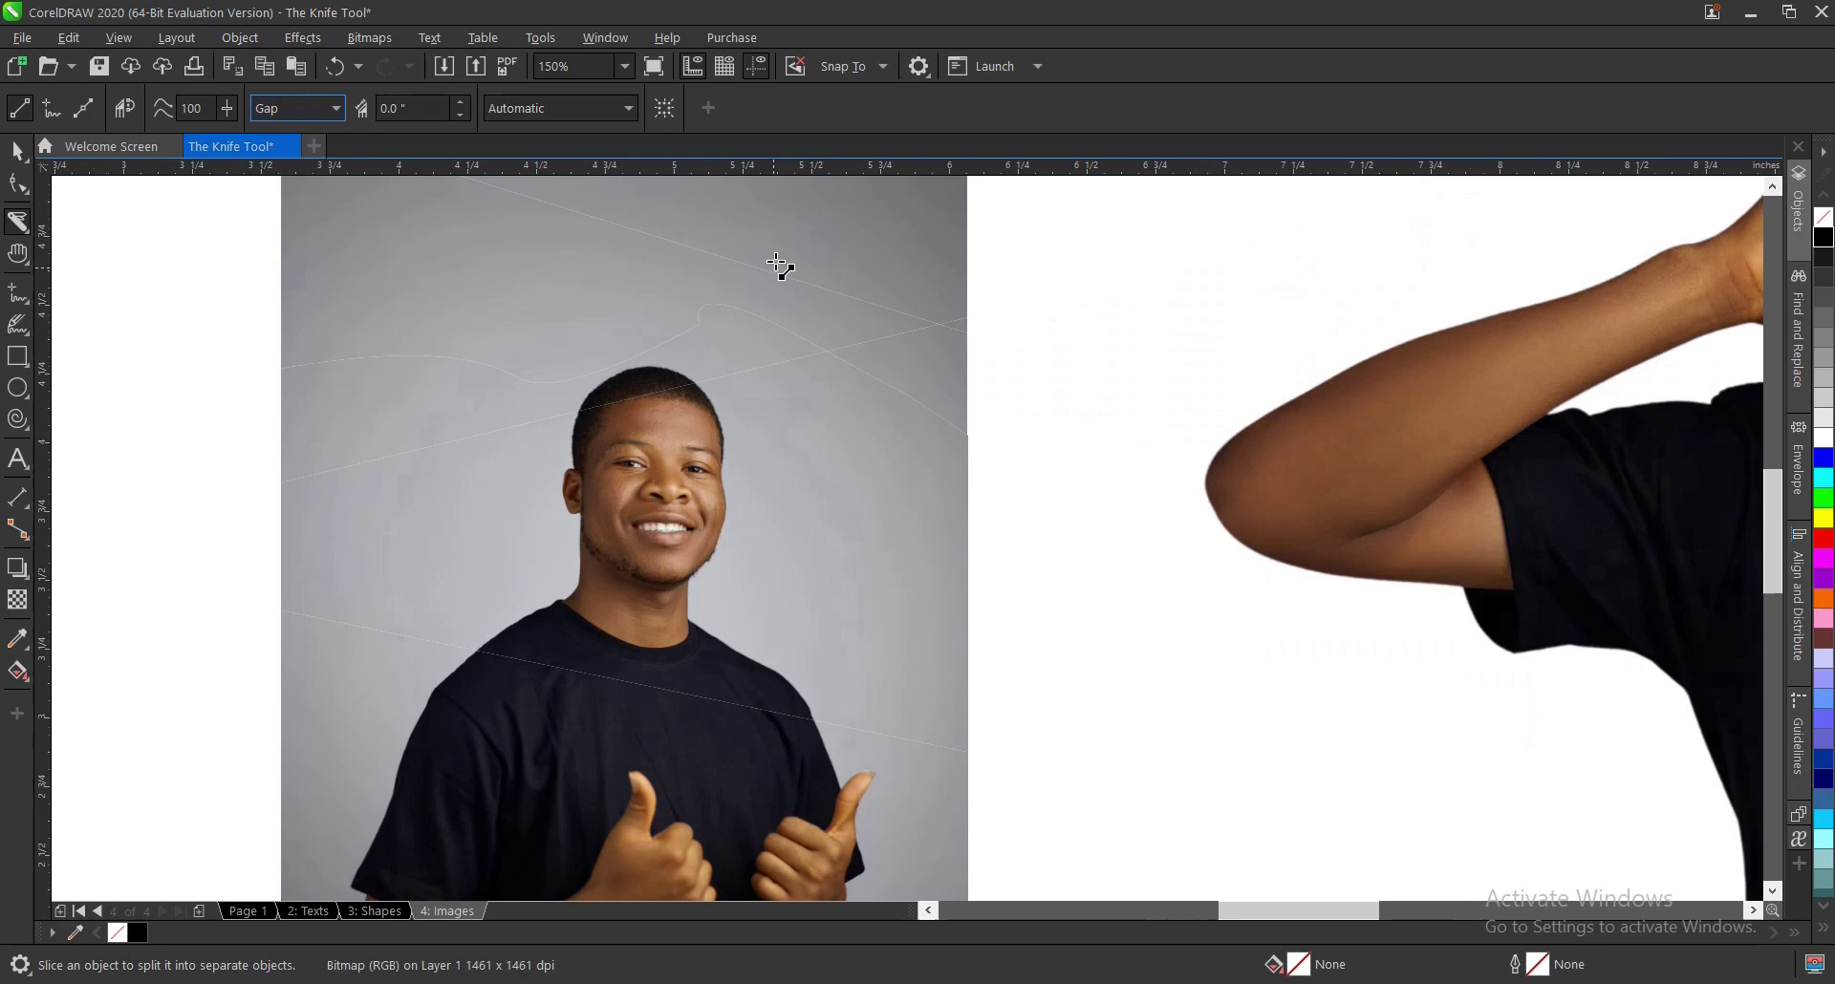
{"action": "scroll", "coordinate": [780, 267], "scroll_direction": "up", "scroll_amount": 2}
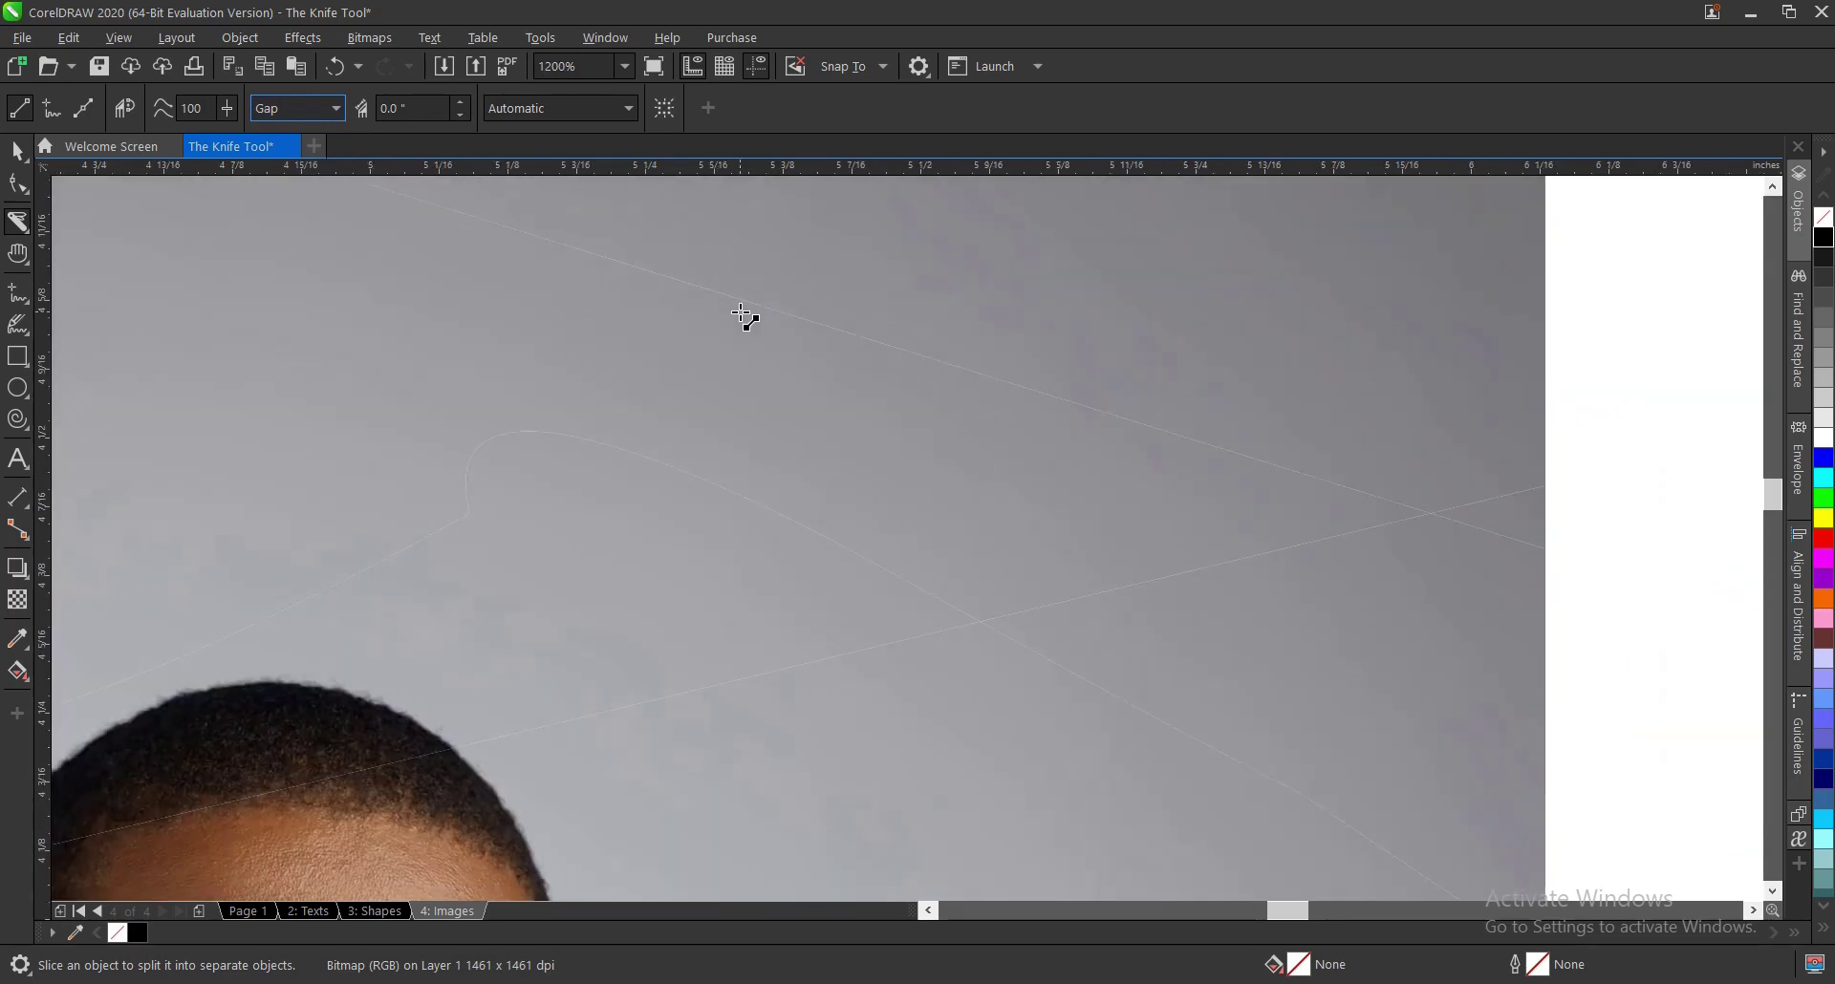
{"action": "scroll", "coordinate": [764, 313], "scroll_direction": "up", "scroll_amount": 2}
{"action": "scroll", "coordinate": [793, 459], "scroll_direction": "down", "scroll_amount": 3}
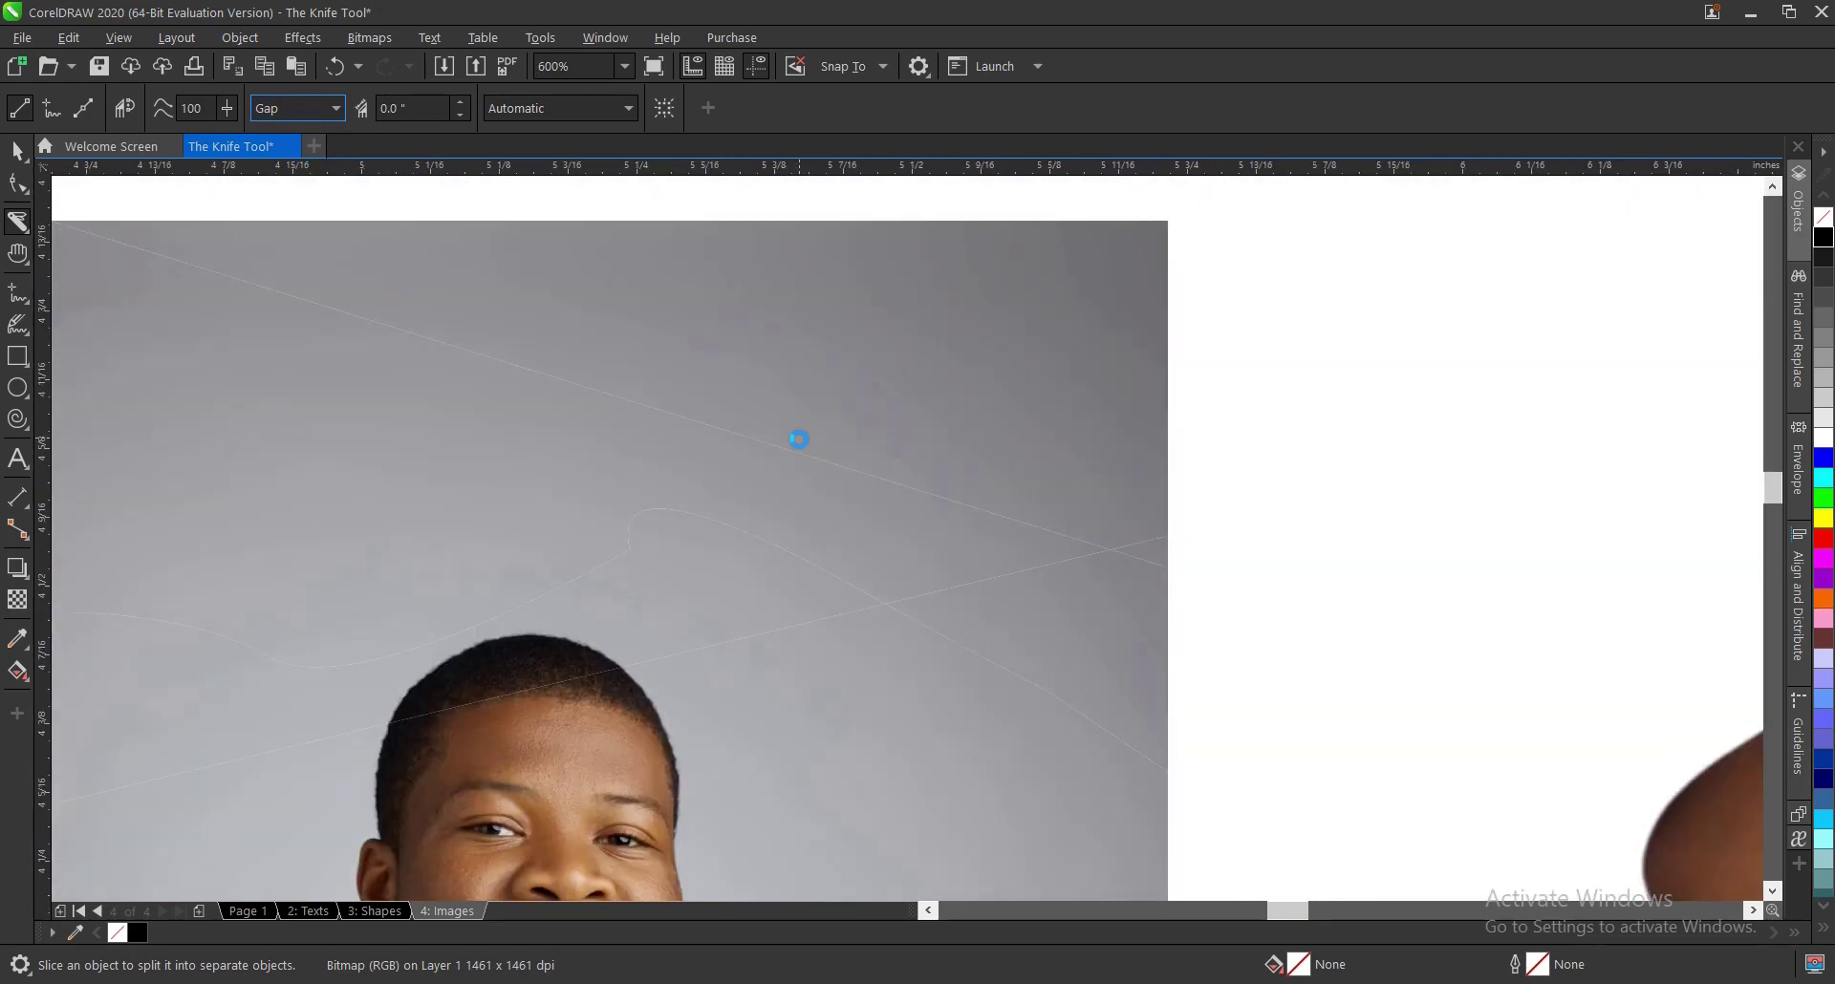
{"action": "scroll", "coordinate": [791, 473], "scroll_direction": "up", "scroll_amount": 3}
{"action": "scroll", "coordinate": [772, 483], "scroll_direction": "down", "scroll_amount": 3}
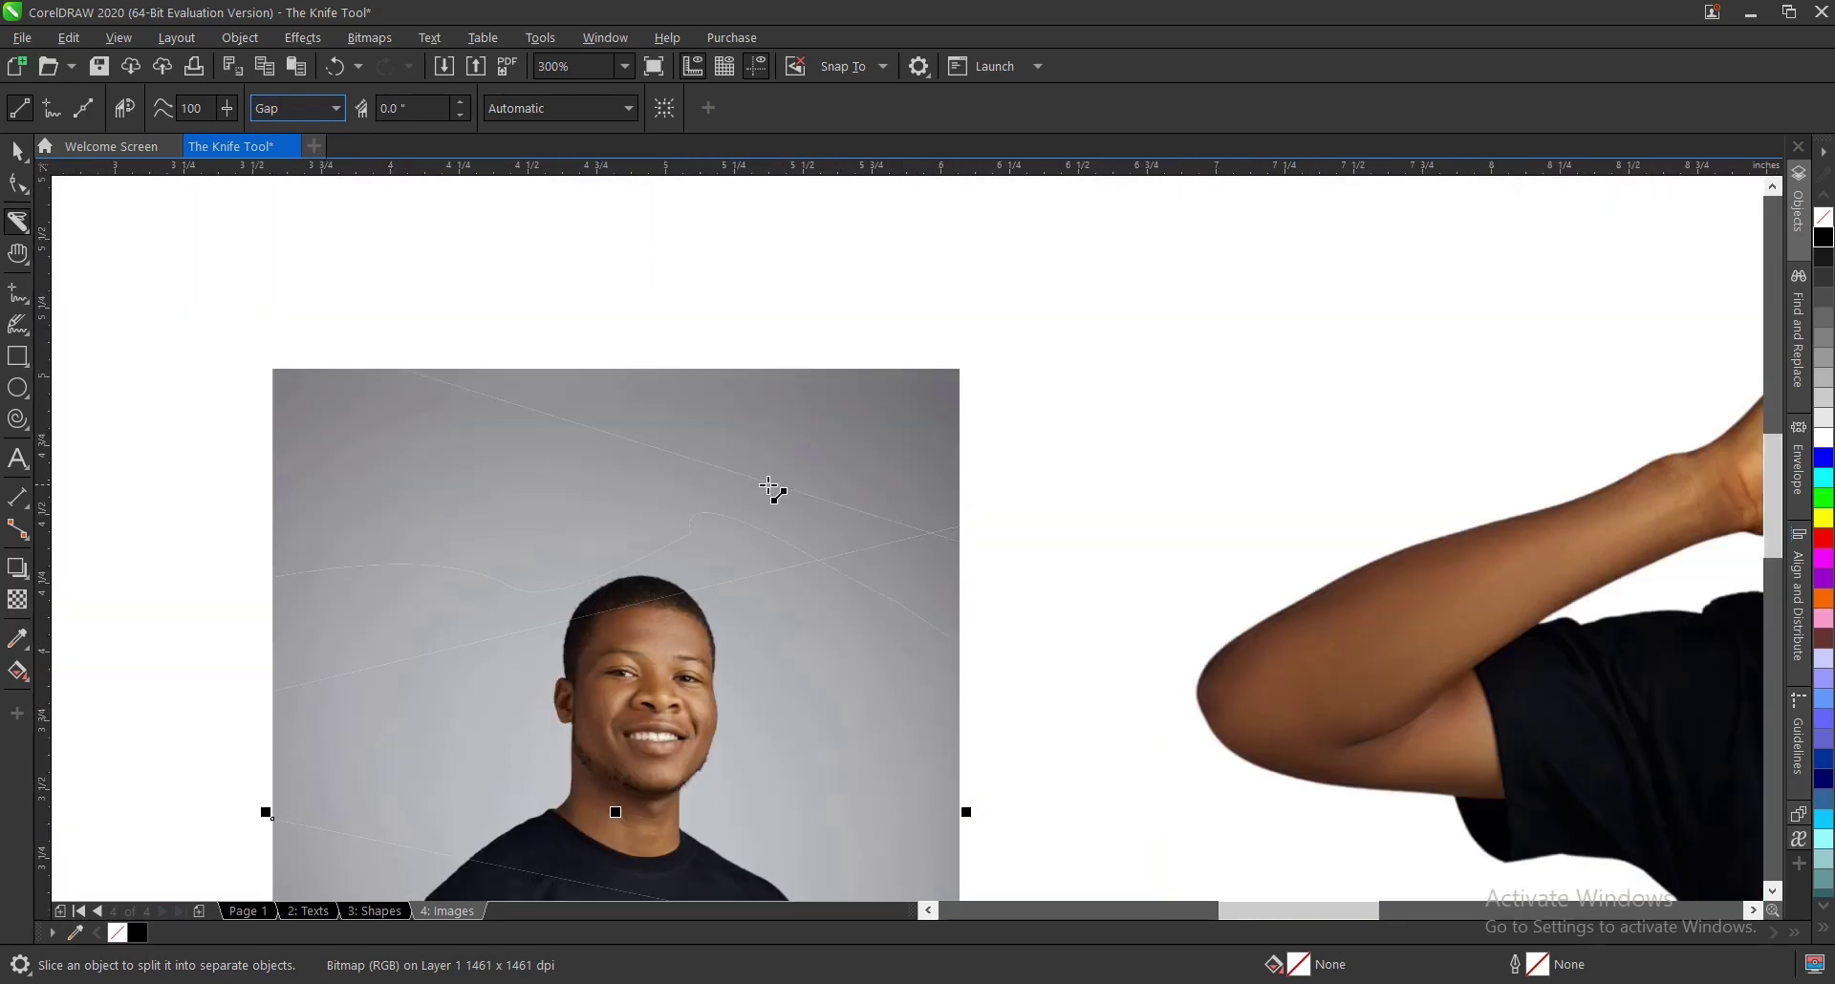
{"action": "scroll", "coordinate": [745, 398], "scroll_direction": "up", "scroll_amount": 1}
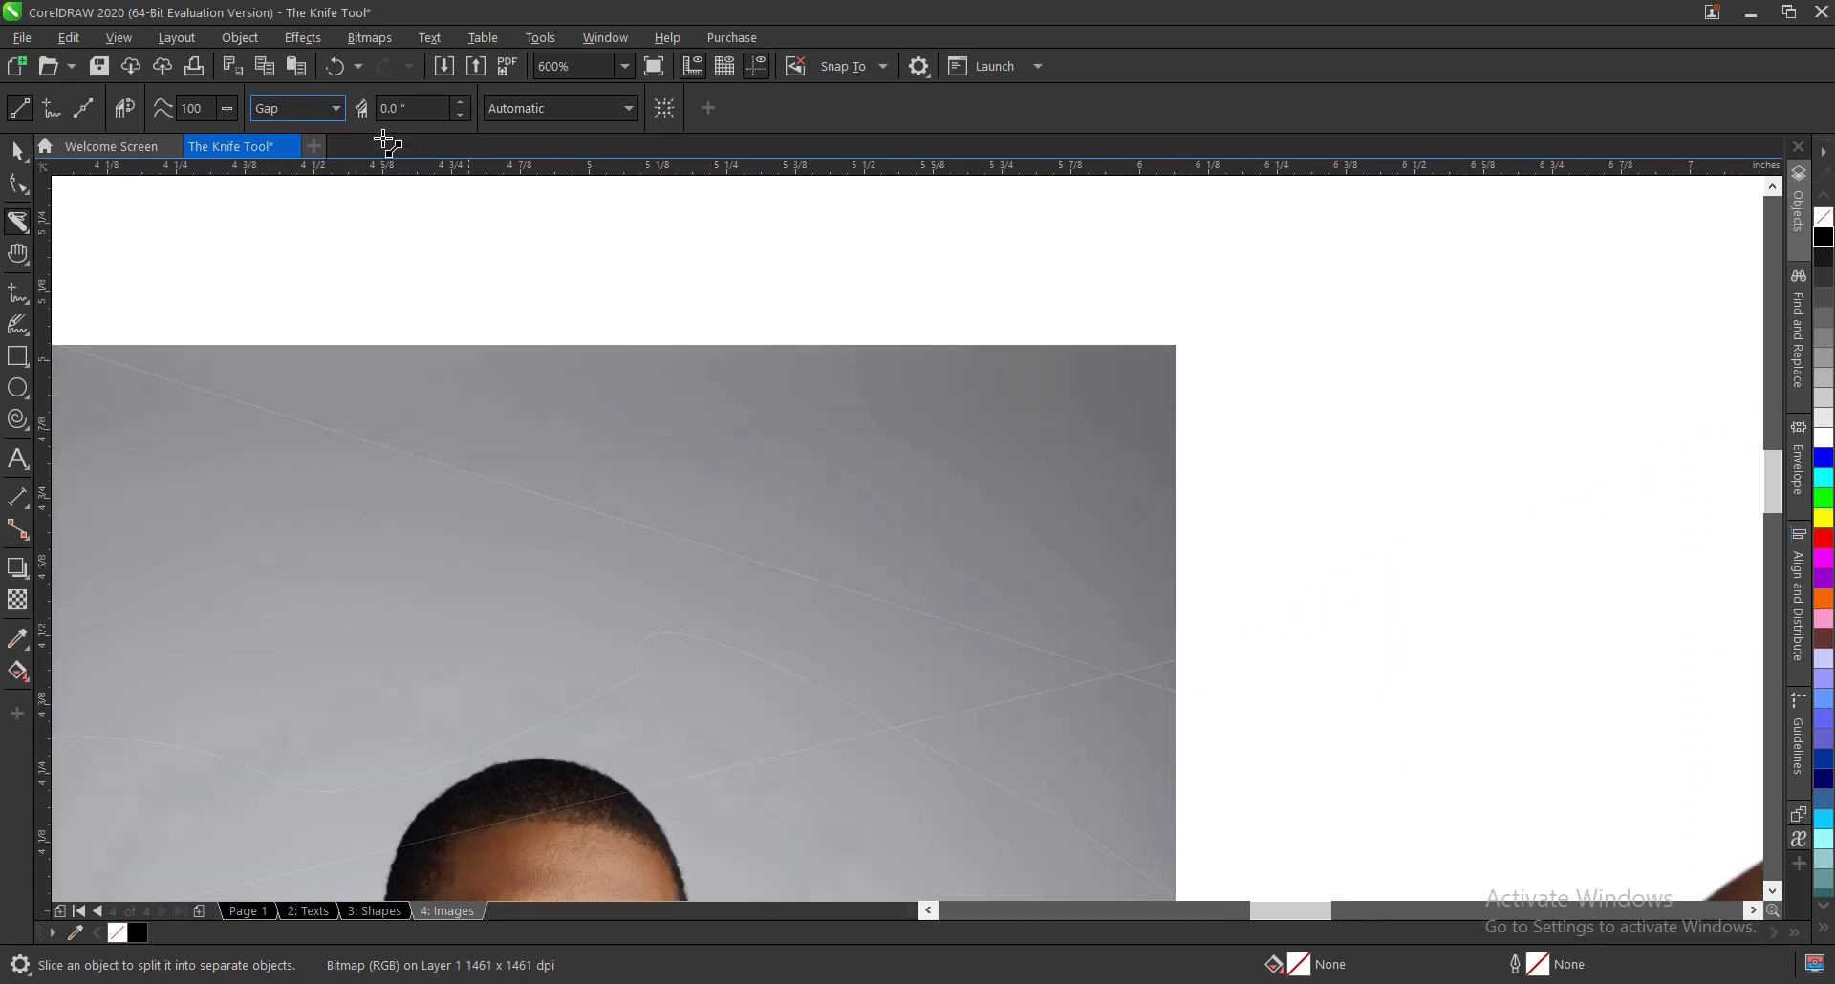
{"action": "left_click", "coordinate": [417, 106]}
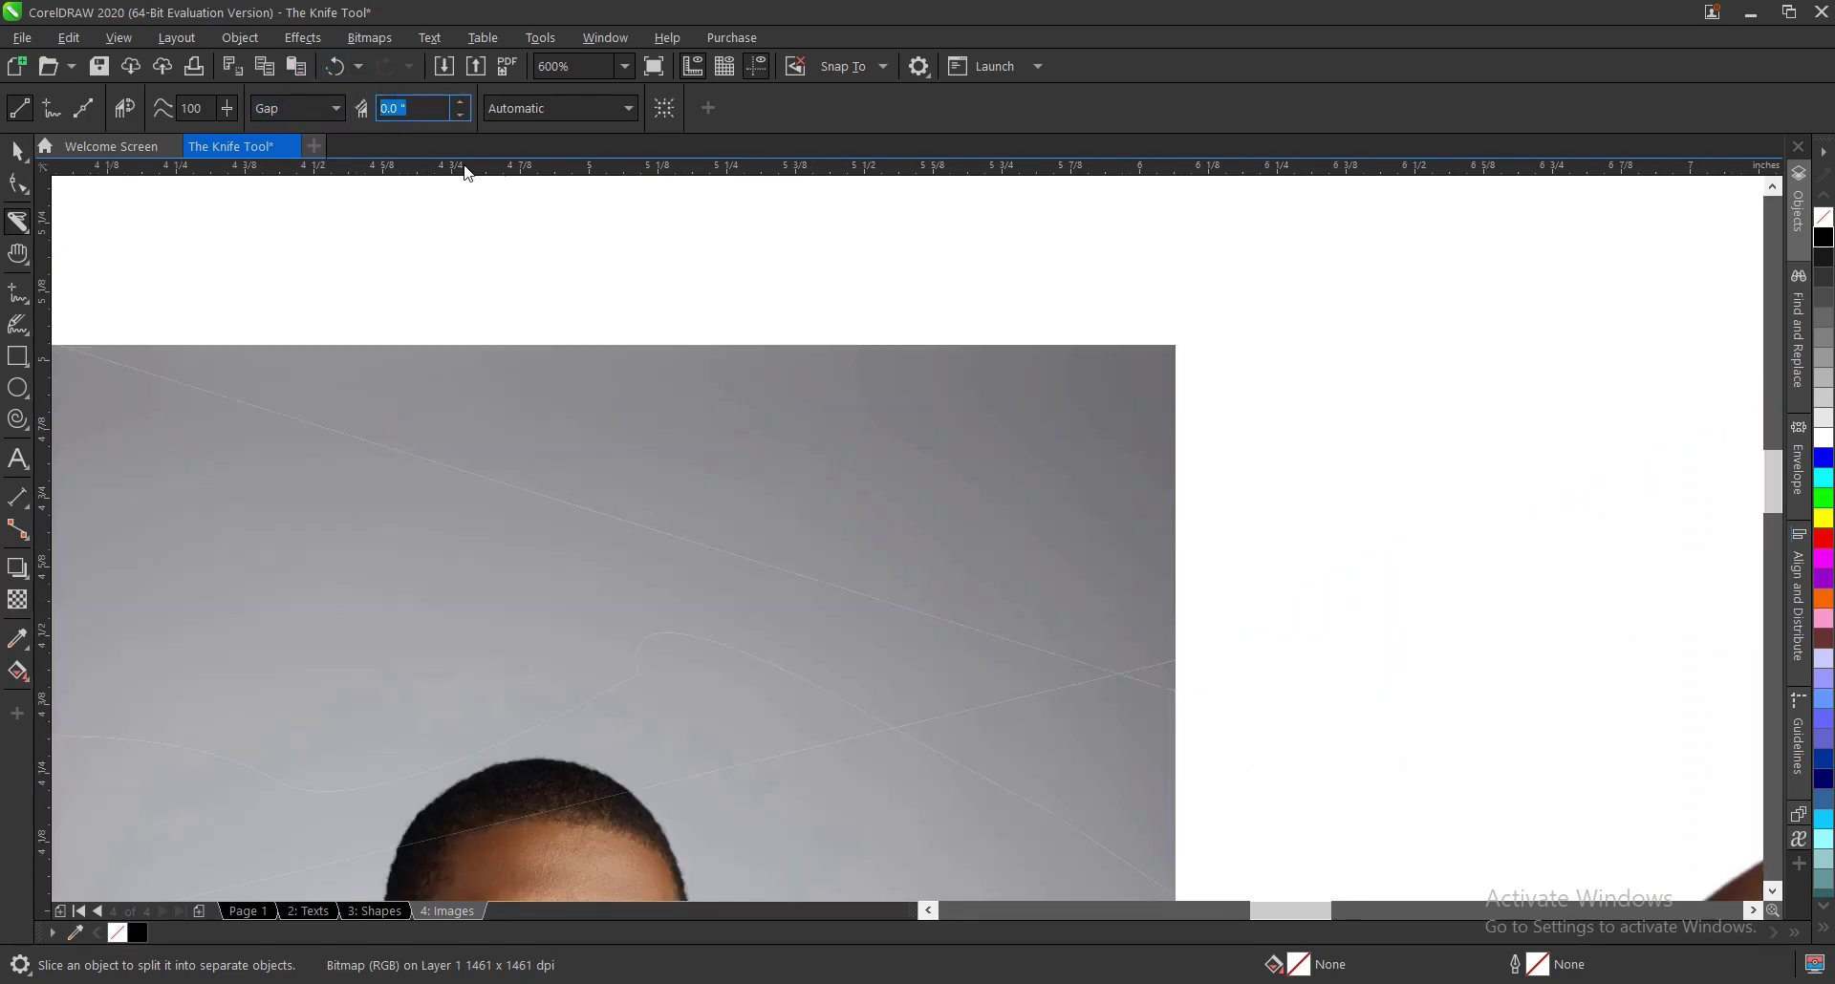
{"action": "type", "text": "2"}
{"action": "left_click_drag", "start_coordinate": [450, 299], "coordinate": [1310, 566]}
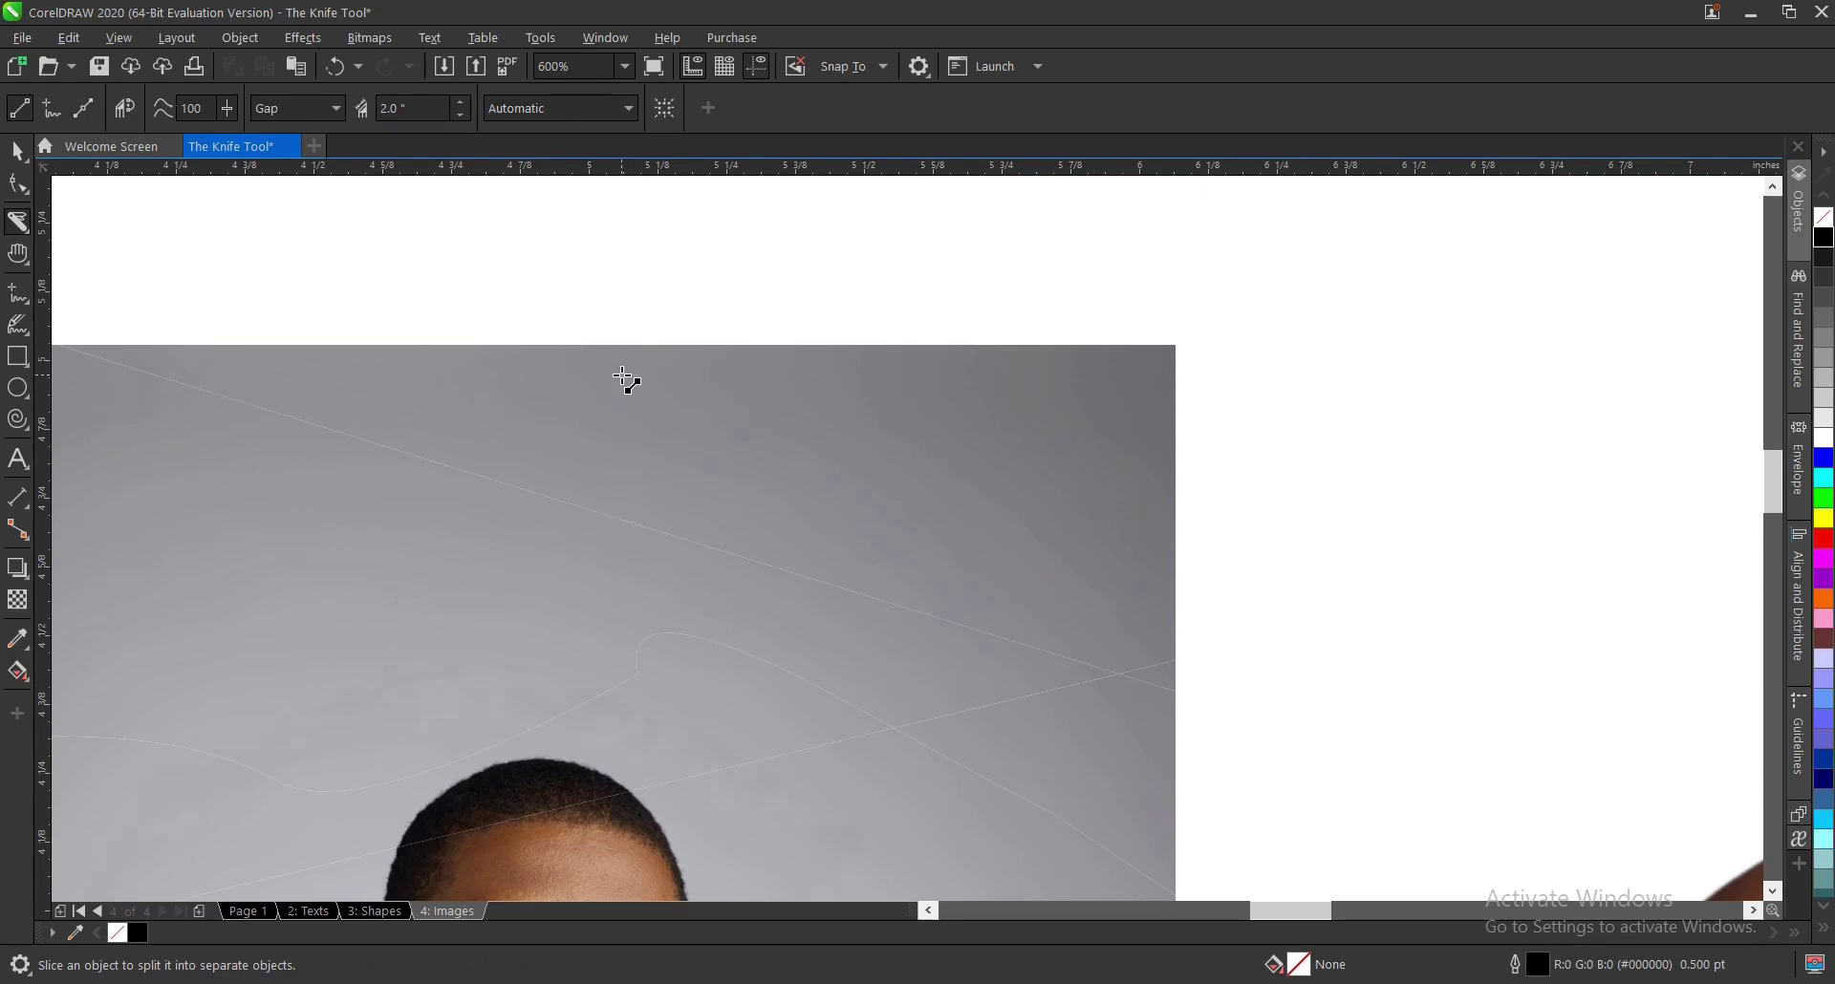
{"action": "mouse_move", "coordinate": [488, 295]}
{"action": "left_mouse_down"}
{"action": "mouse_move", "coordinate": [864, 464]}
{"action": "mouse_move", "coordinate": [1134, 517]}
{"action": "mouse_move", "coordinate": [1300, 596]}
{"action": "left_mouse_up"}
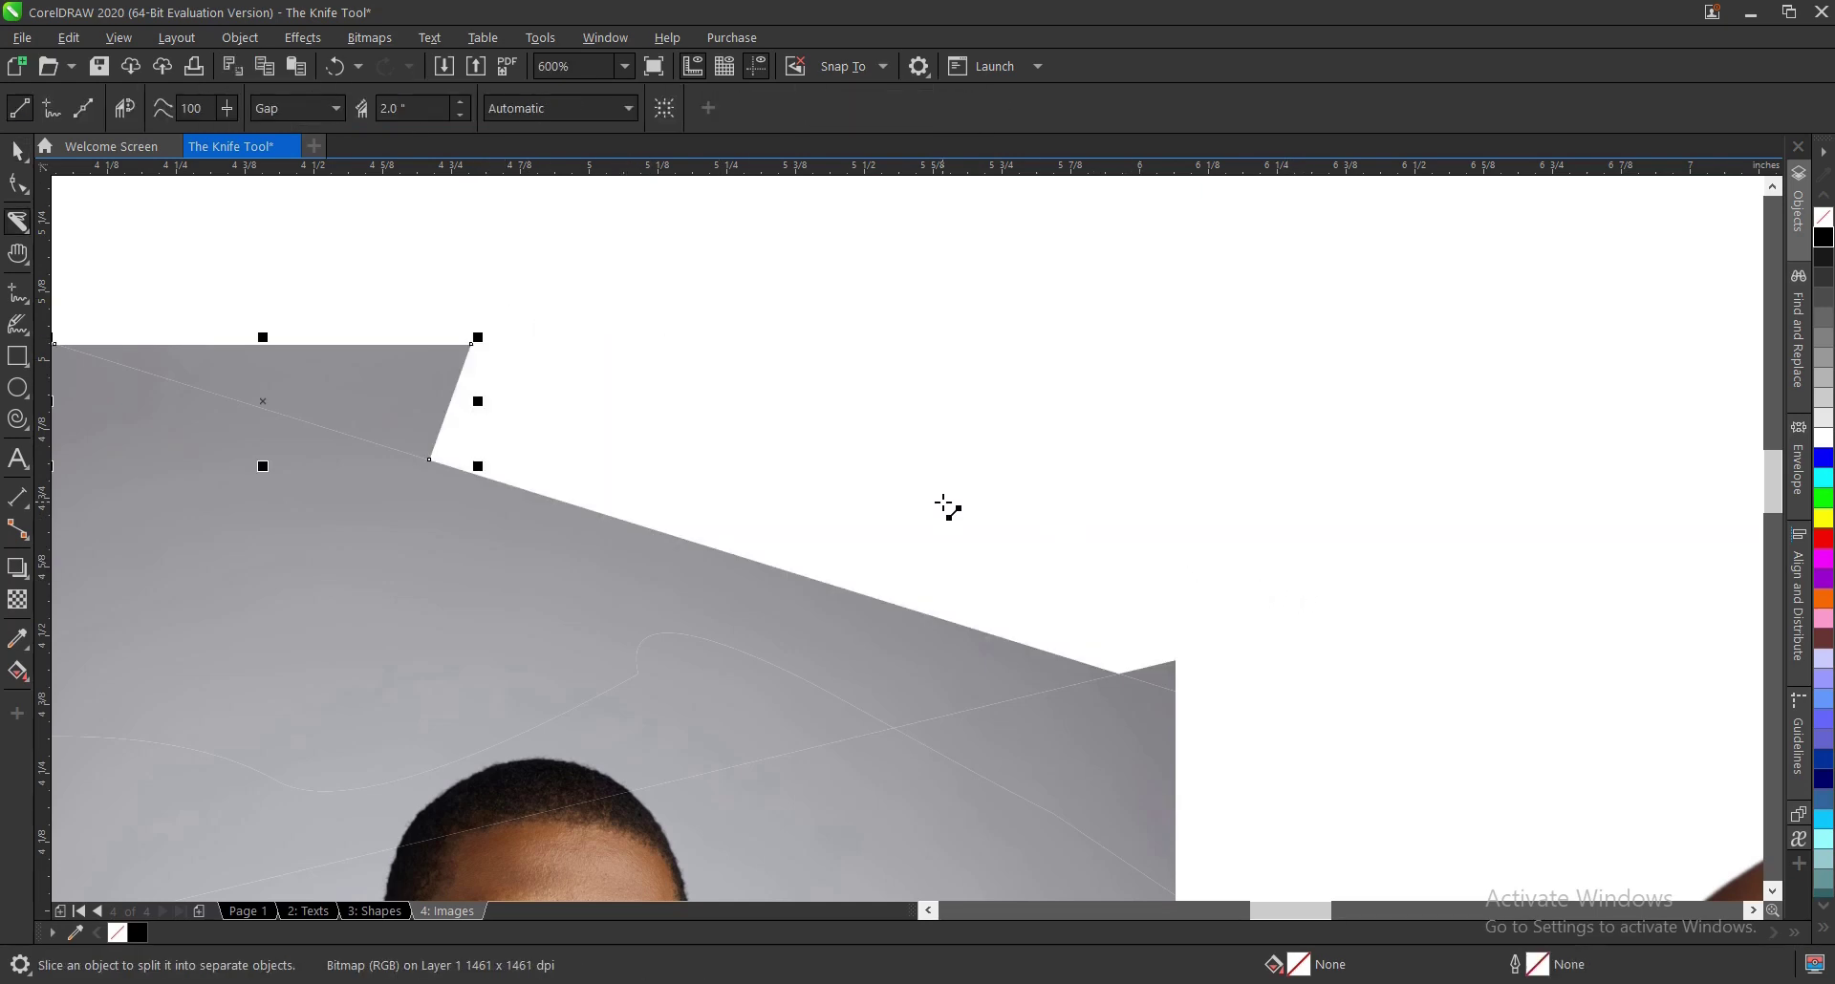
Step: Reset the gap width to 0 and set the cut span back to None
{"action": "left_click", "coordinate": [323, 116]}
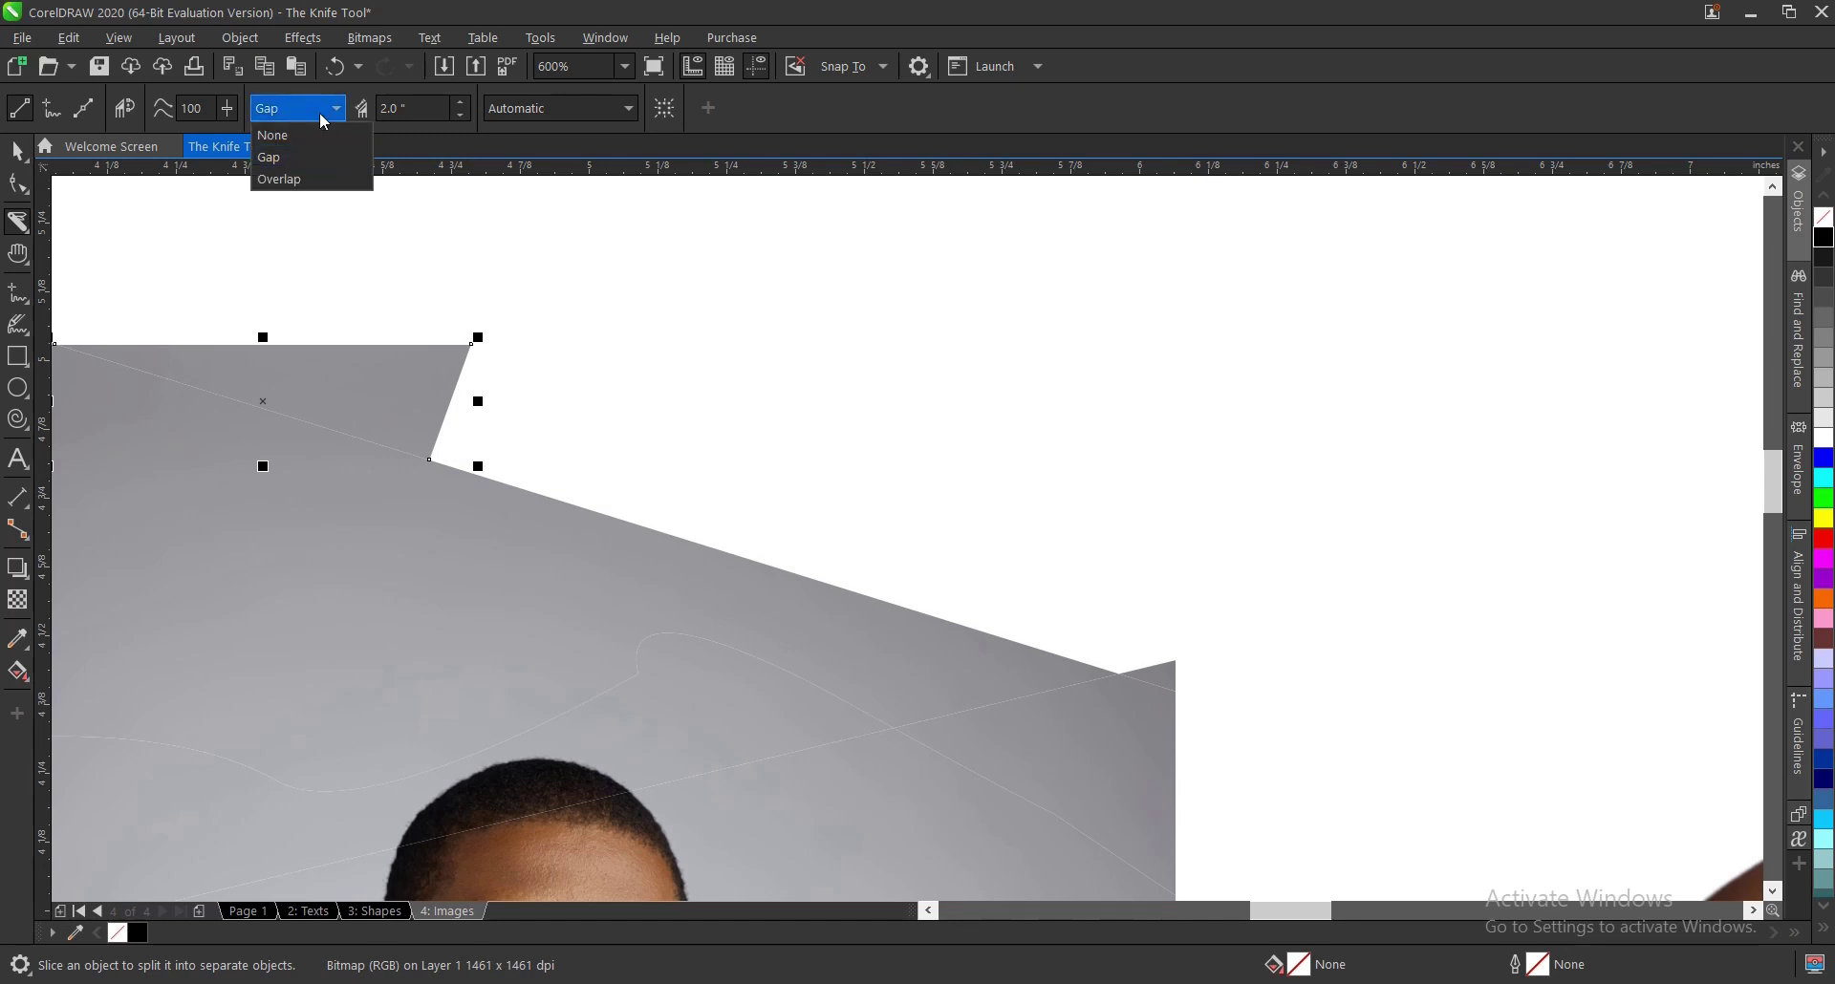
{"action": "left_click", "coordinate": [382, 120]}
{"action": "type", "text": "0"}
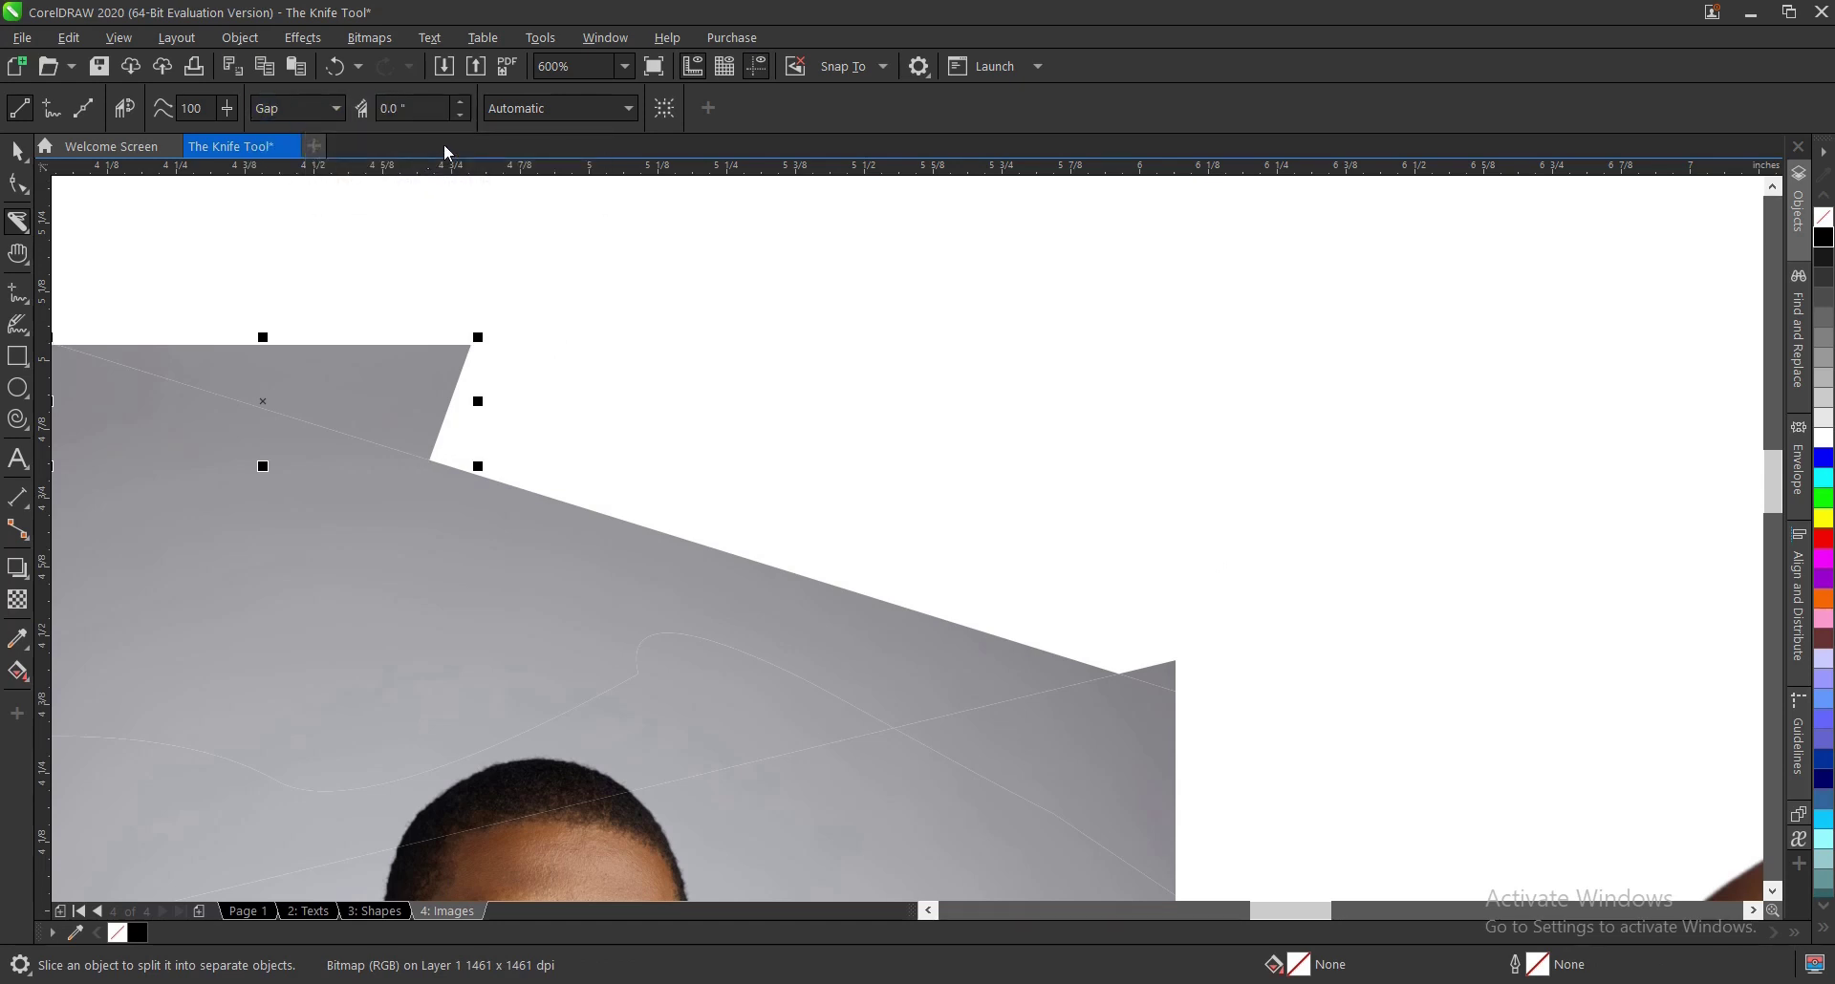
{"action": "left_click", "coordinate": [294, 109]}
{"action": "left_click", "coordinate": [296, 135]}
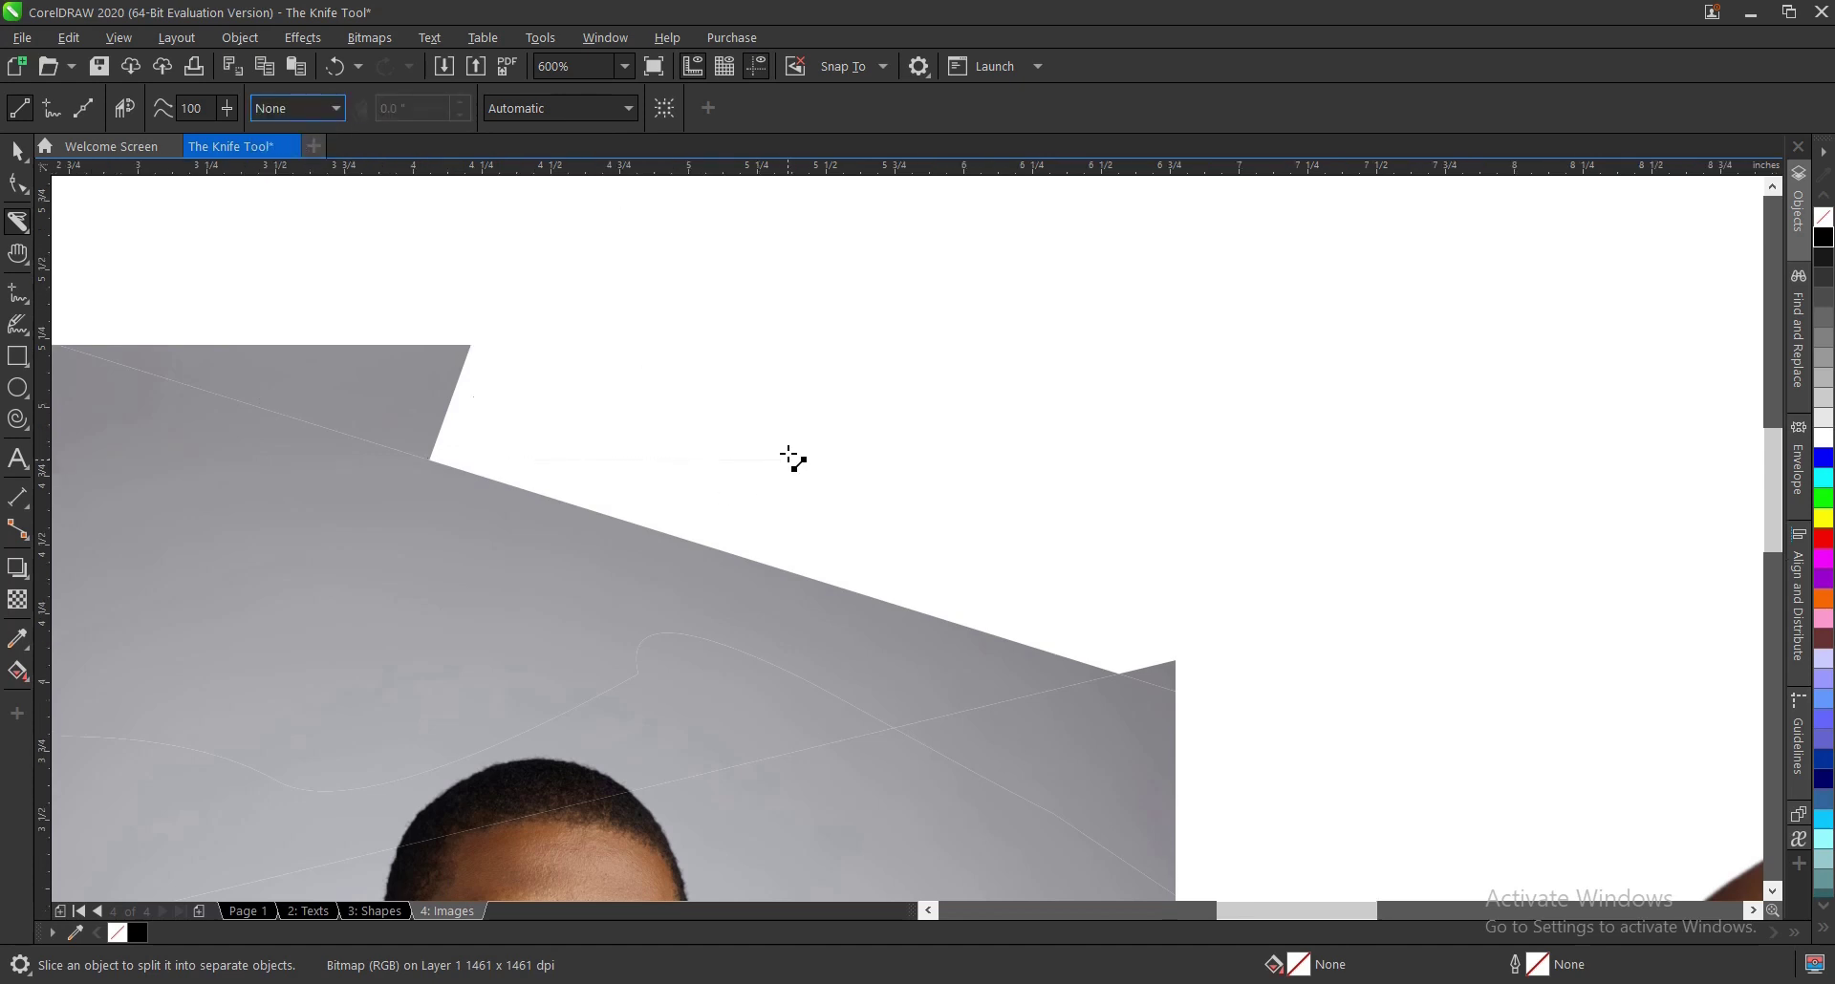
Step: Cut a thin strip off the photo's top edge with a straight horizontal line
{"action": "scroll", "coordinate": [791, 449], "scroll_direction": "down", "scroll_amount": 2}
{"action": "left_click_drag", "start_coordinate": [659, 489], "coordinate": [965, 482]}
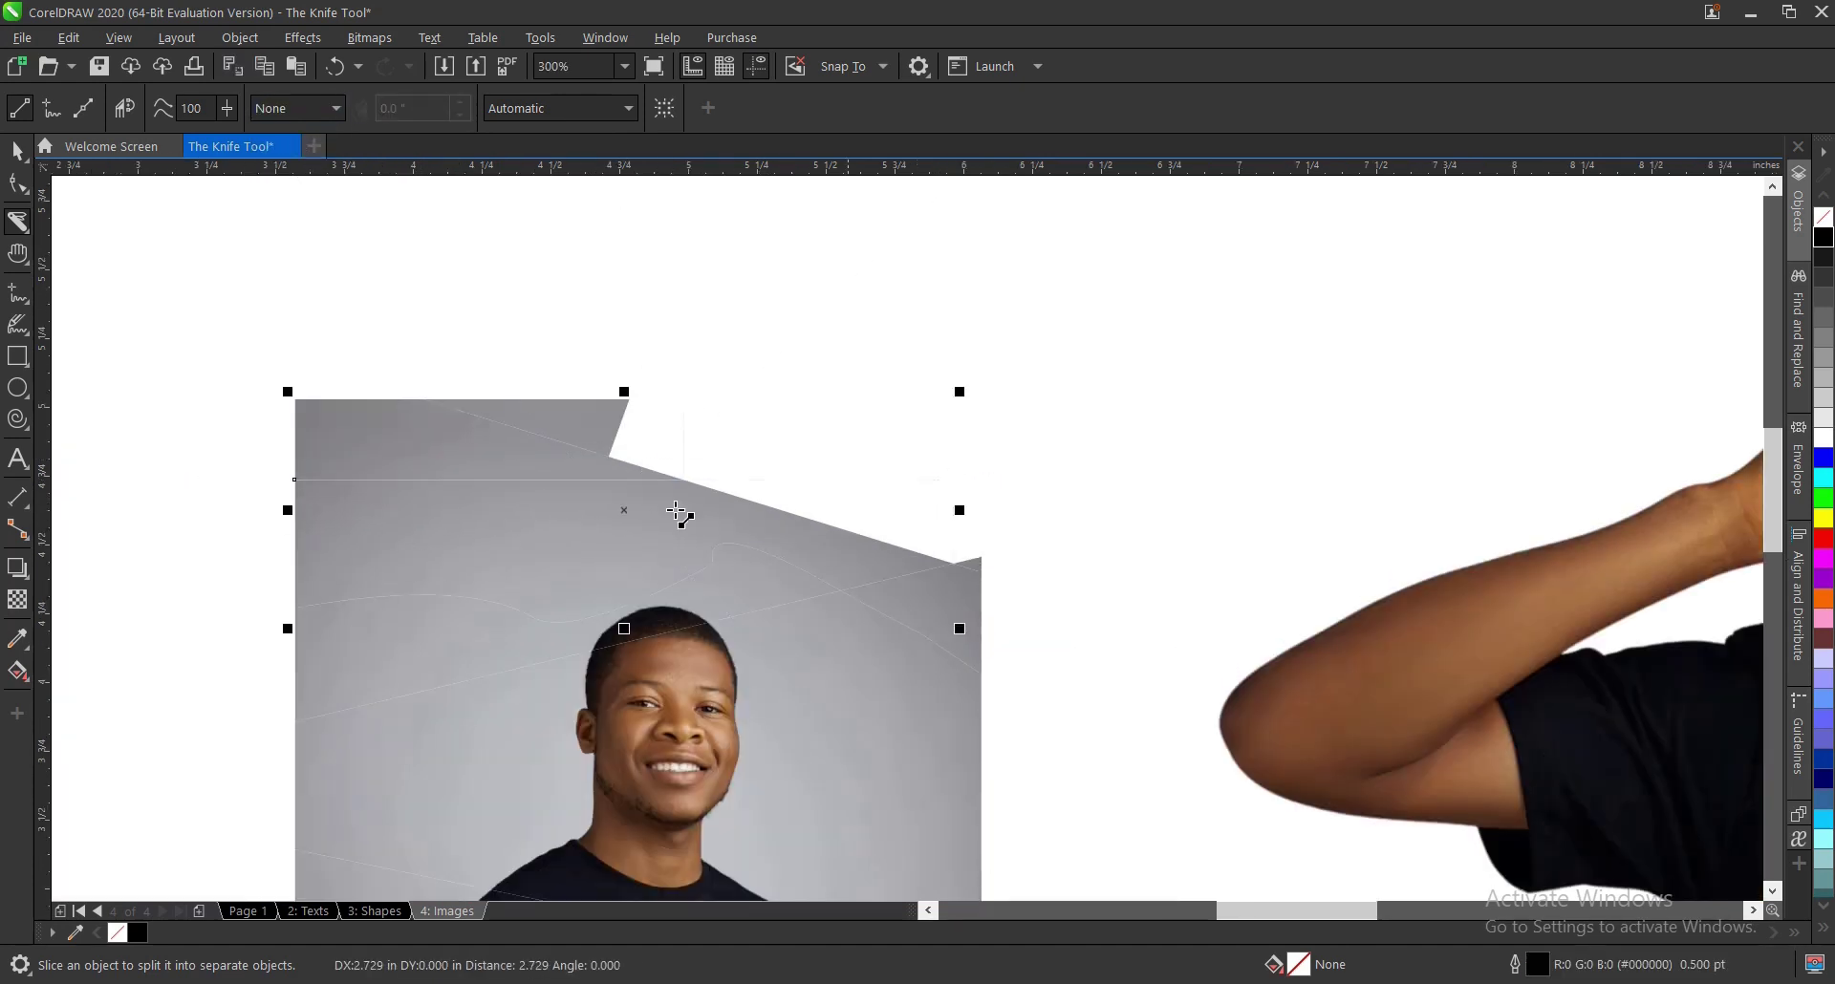
{"action": "scroll", "coordinate": [436, 459], "scroll_direction": "up", "scroll_amount": 2}
{"action": "key", "text": "space"}
{"action": "left_click", "coordinate": [443, 312]}
{"action": "scroll", "coordinate": [478, 535], "scroll_direction": "down", "scroll_amount": 4}
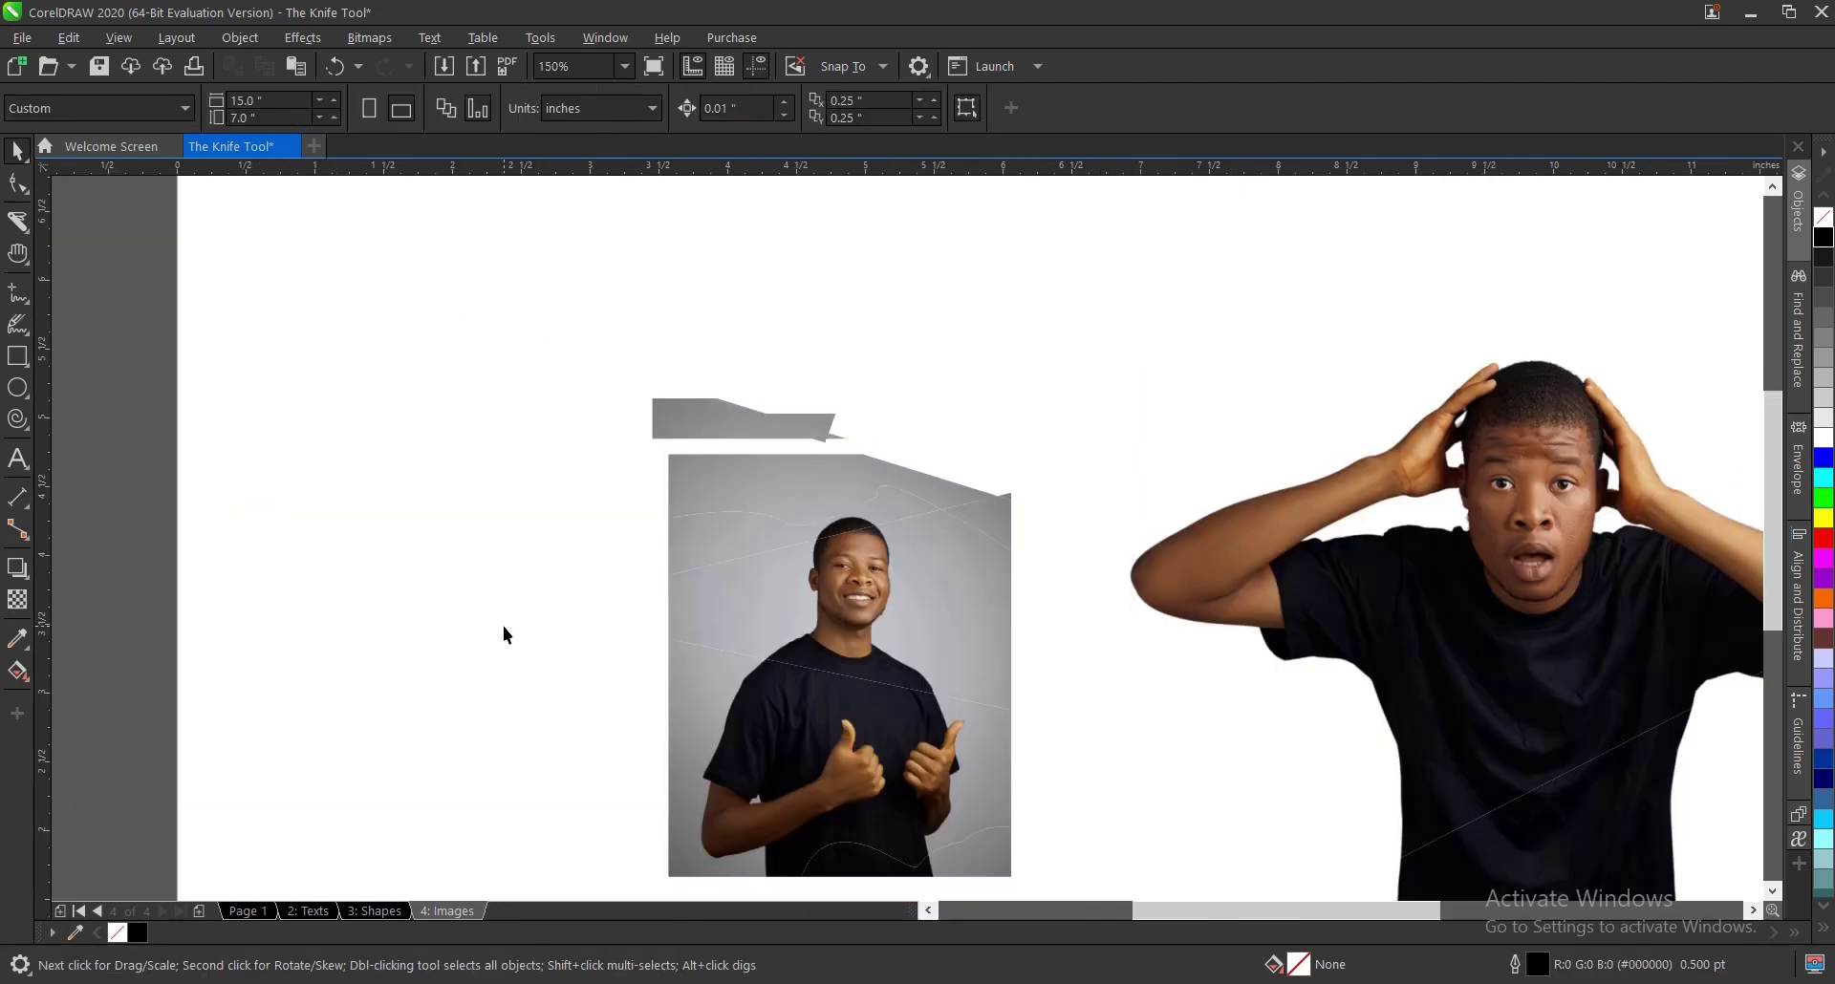